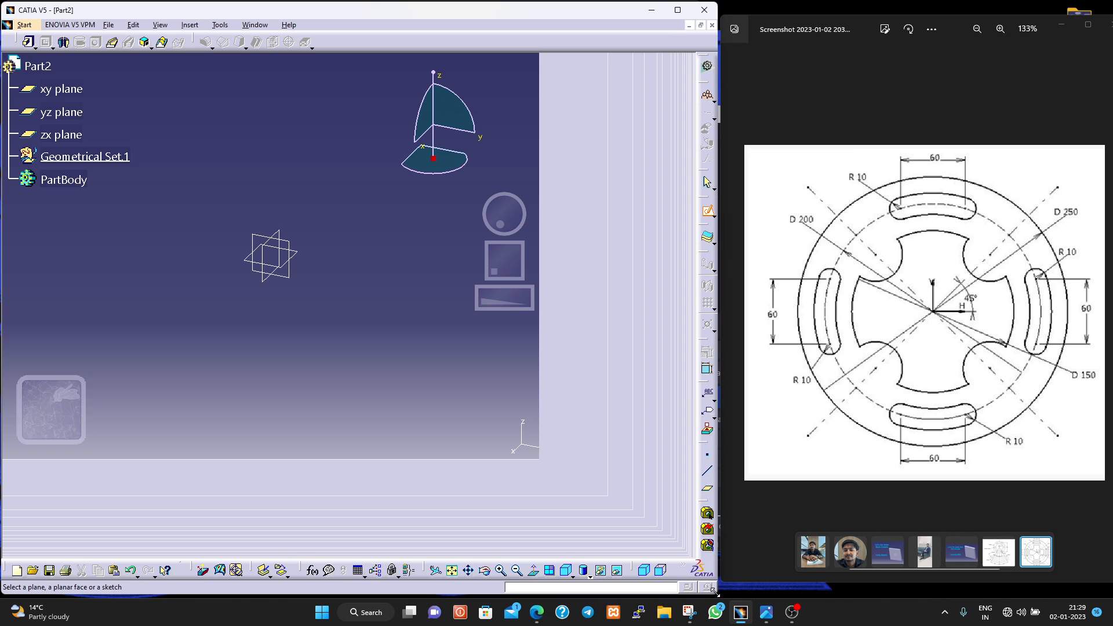
- Create a reference point at the origin (0, 0, 0) and a plane offset 20 mm from the xy plane
click(902, 365)
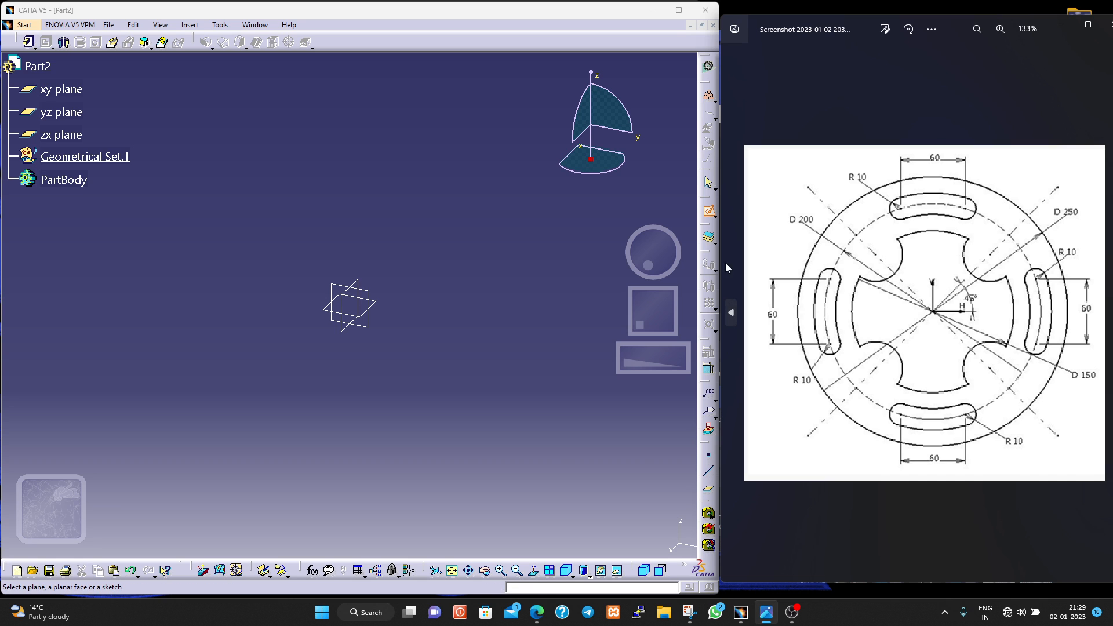
click(708, 455)
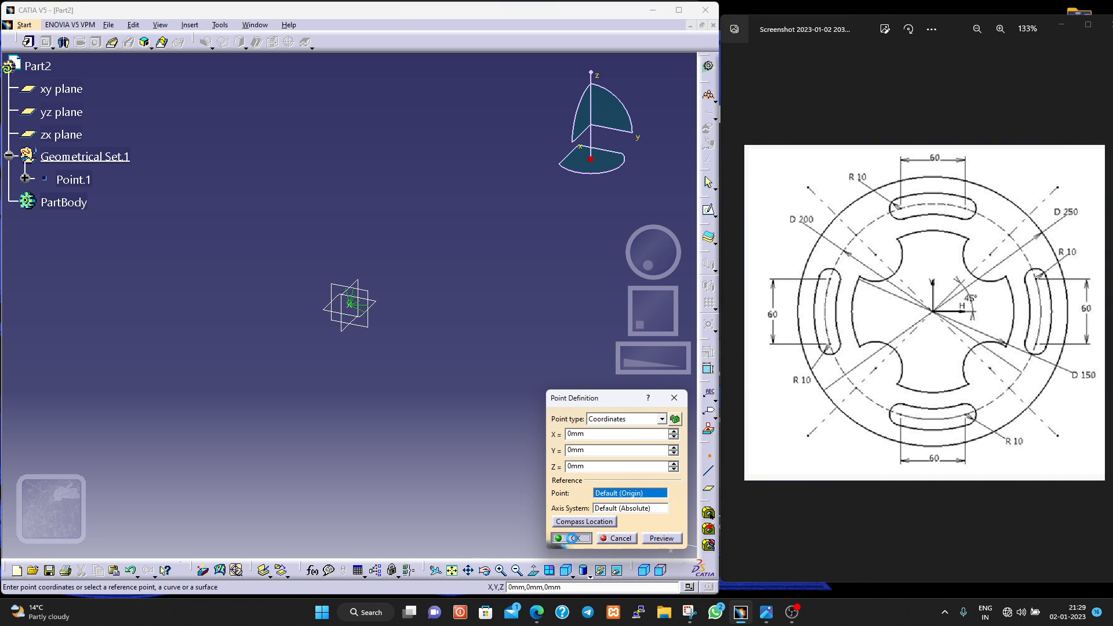
click(708, 489)
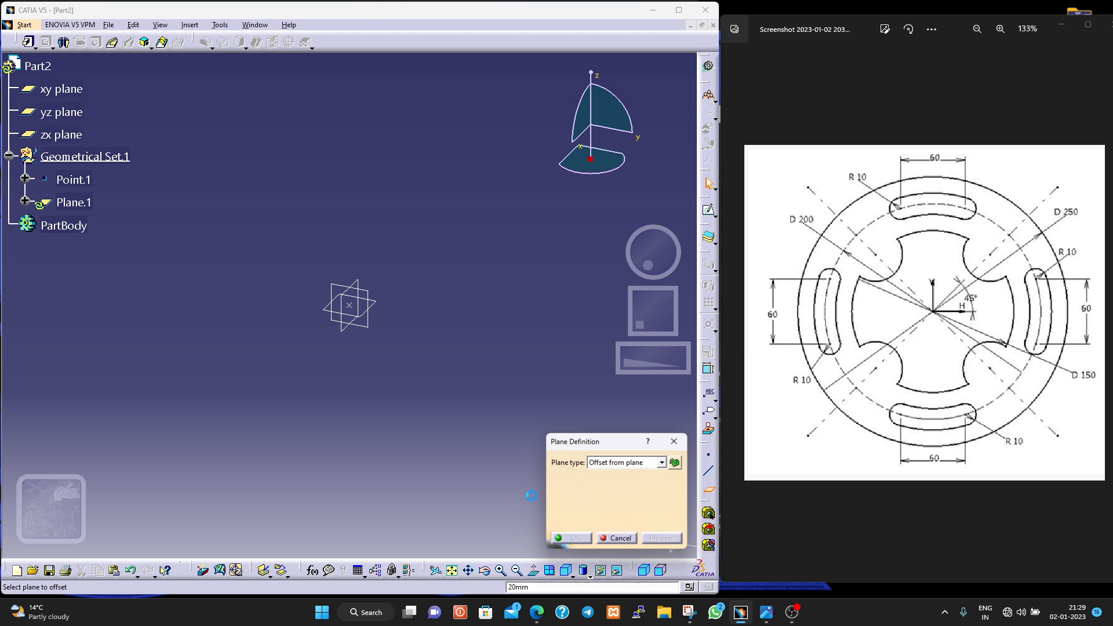
click(72, 94)
click(591, 538)
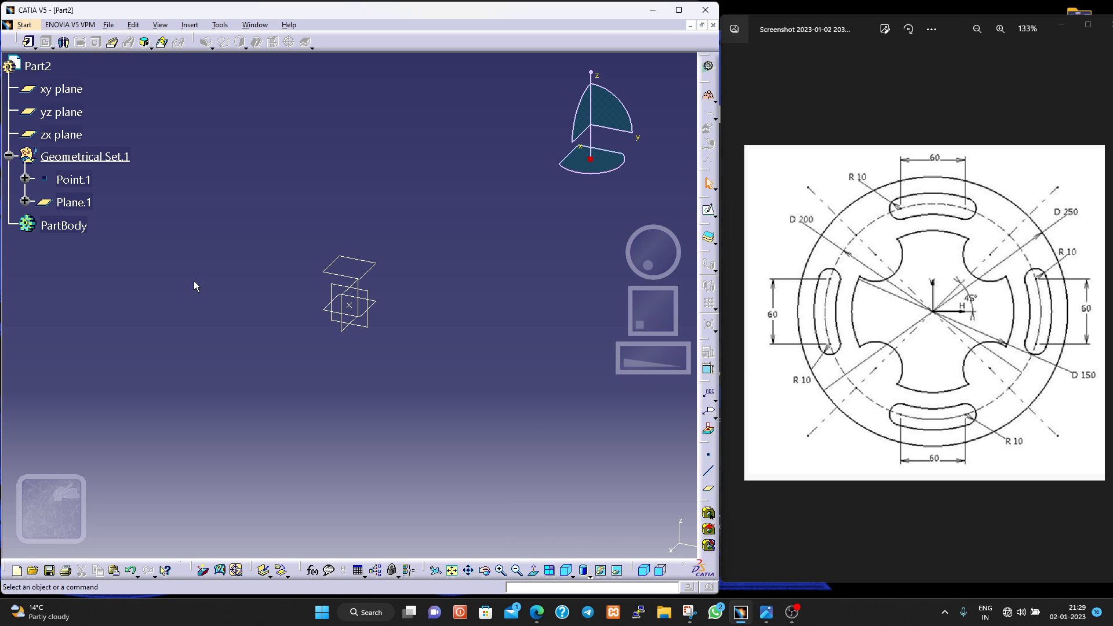
- Start a positioned sketch on the offset plane, with its origin set as the projection of the reference point
click(714, 216)
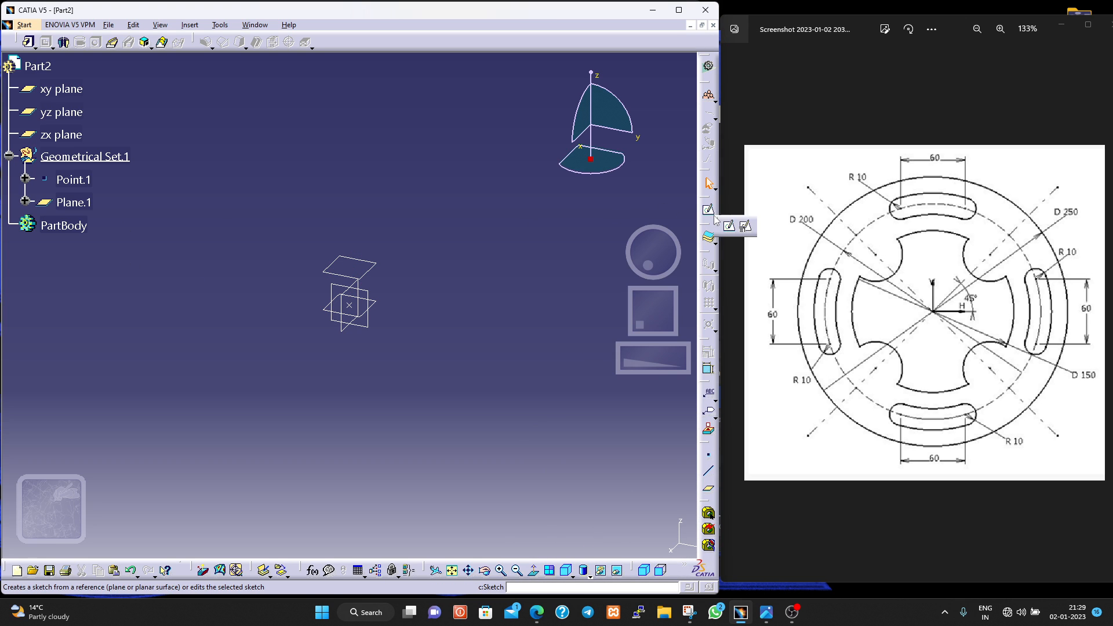
click(746, 228)
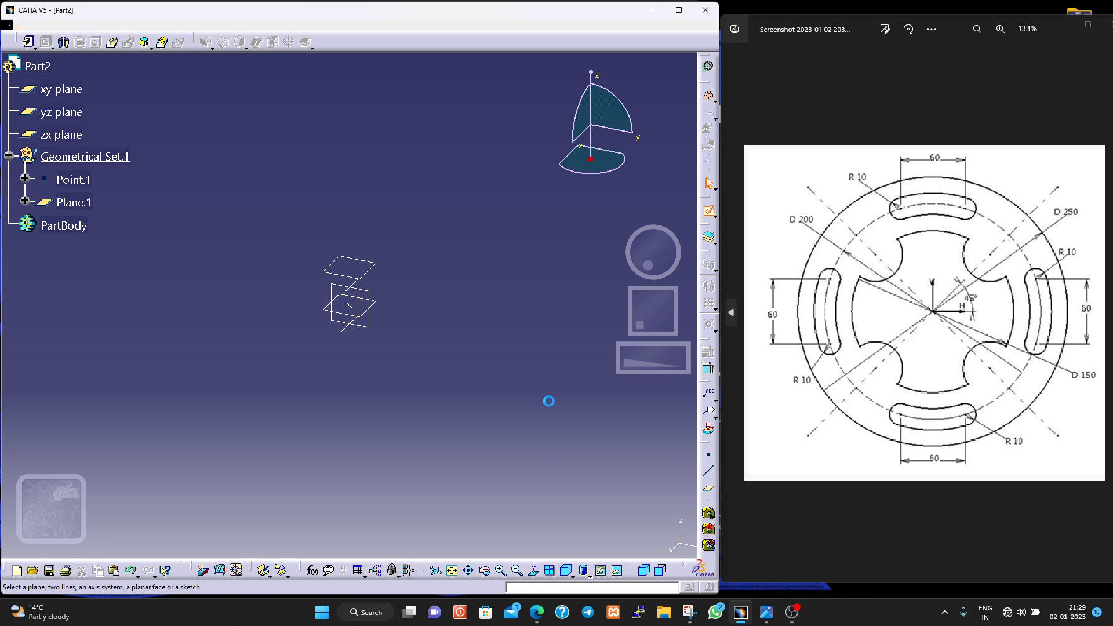
click(73, 201)
click(655, 431)
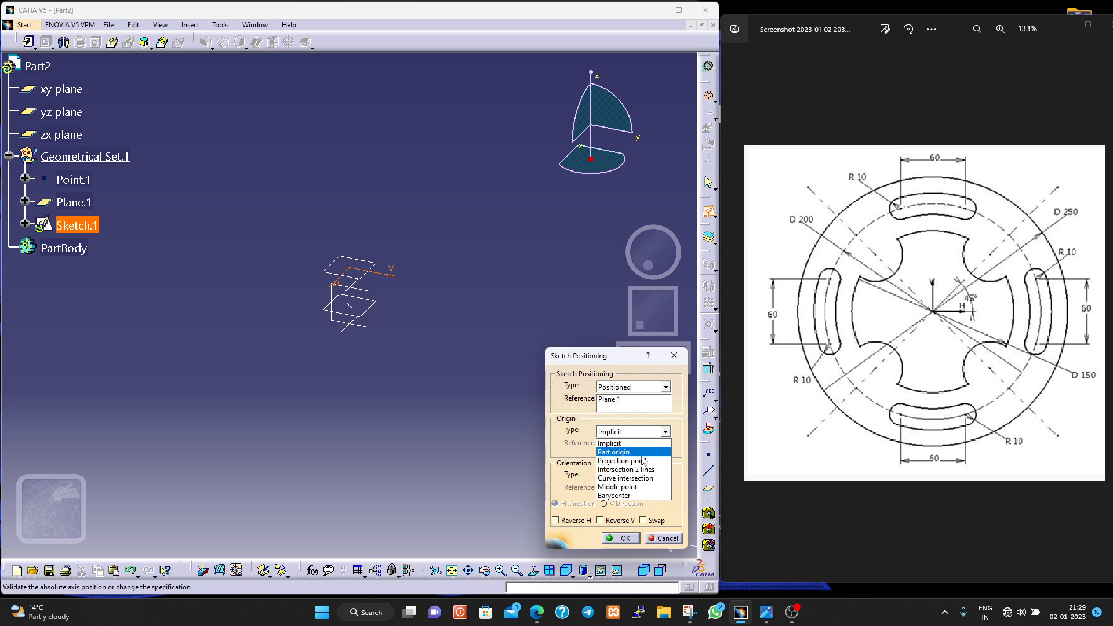
click(644, 462)
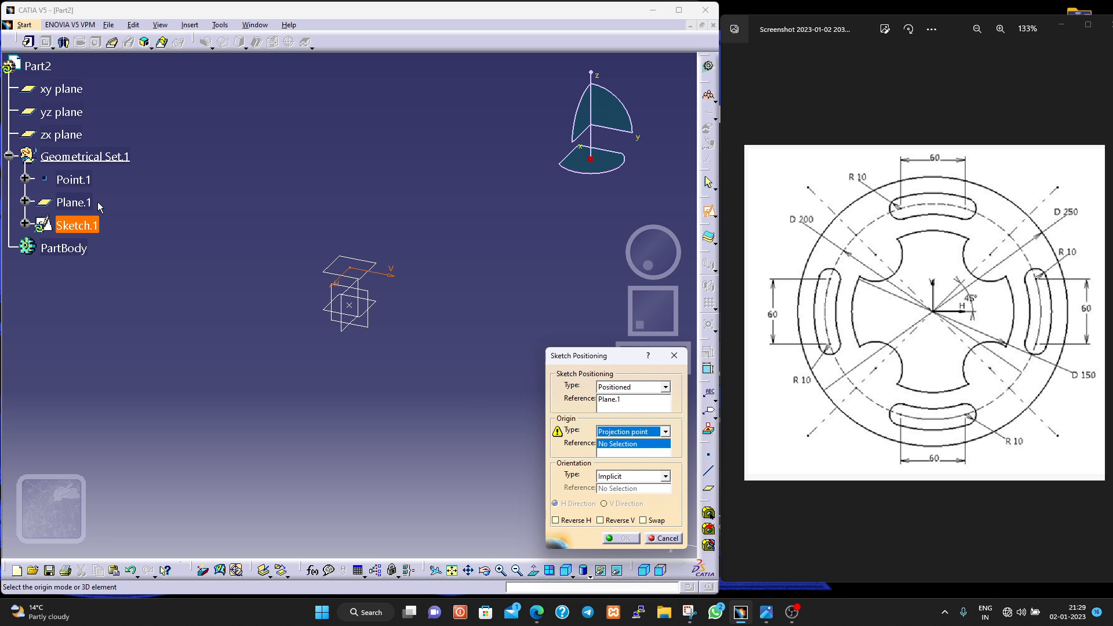
click(77, 182)
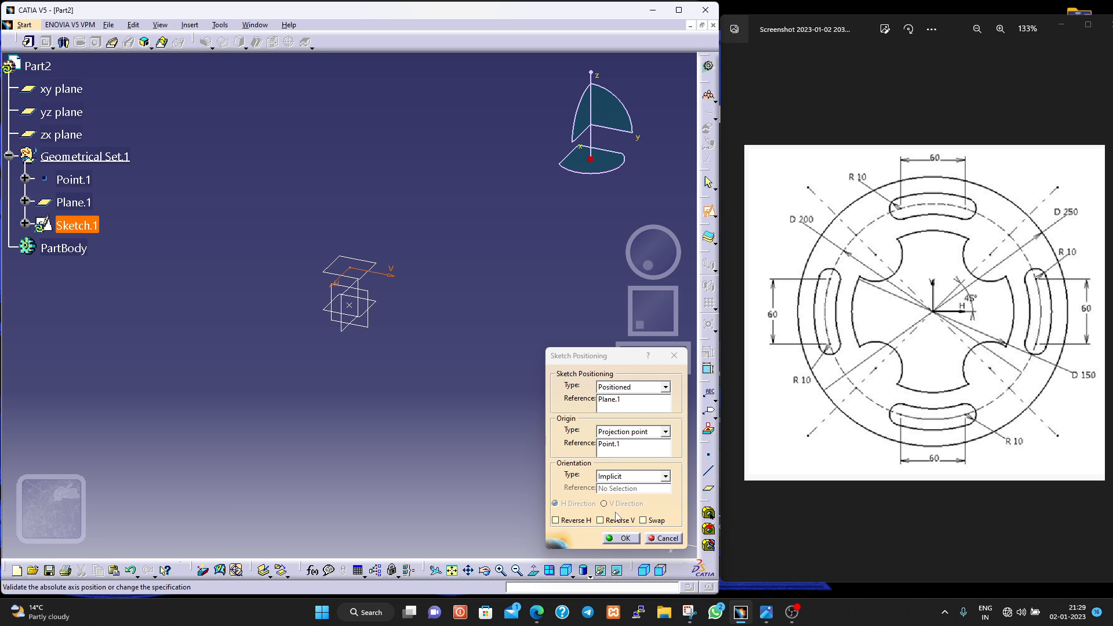
click(624, 538)
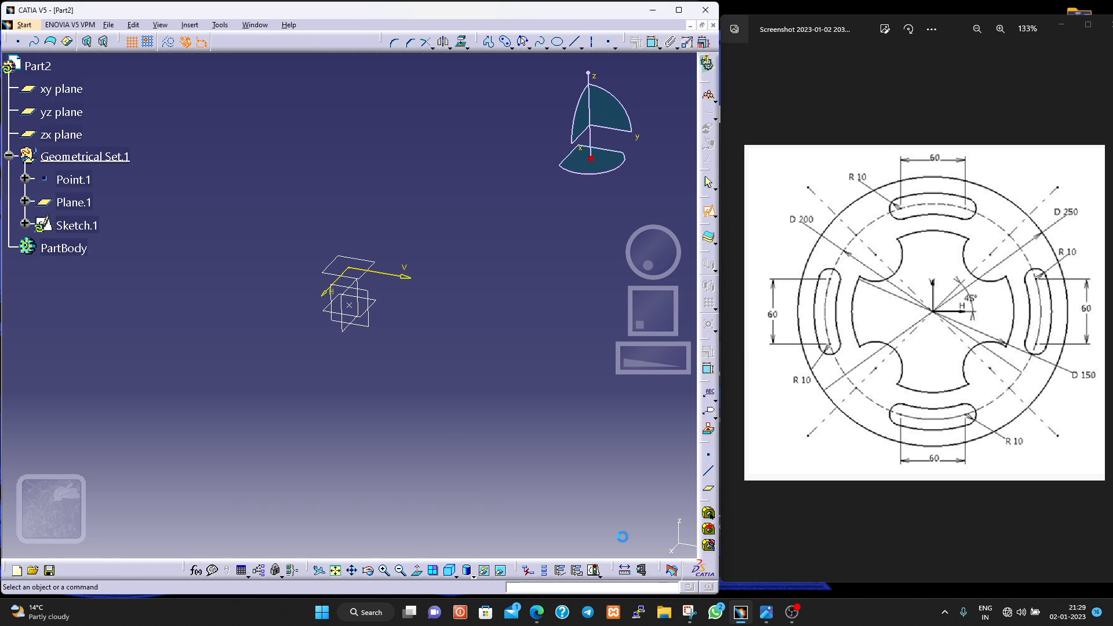
- Sketch a circle about 109 mm in diameter centred on the sketch origin
mouse_move(238, 419)
middle_down()
mouse_move(312, 400)
mouse_move(326, 380)
middle_up()
scroll(342, 370, up, 2)
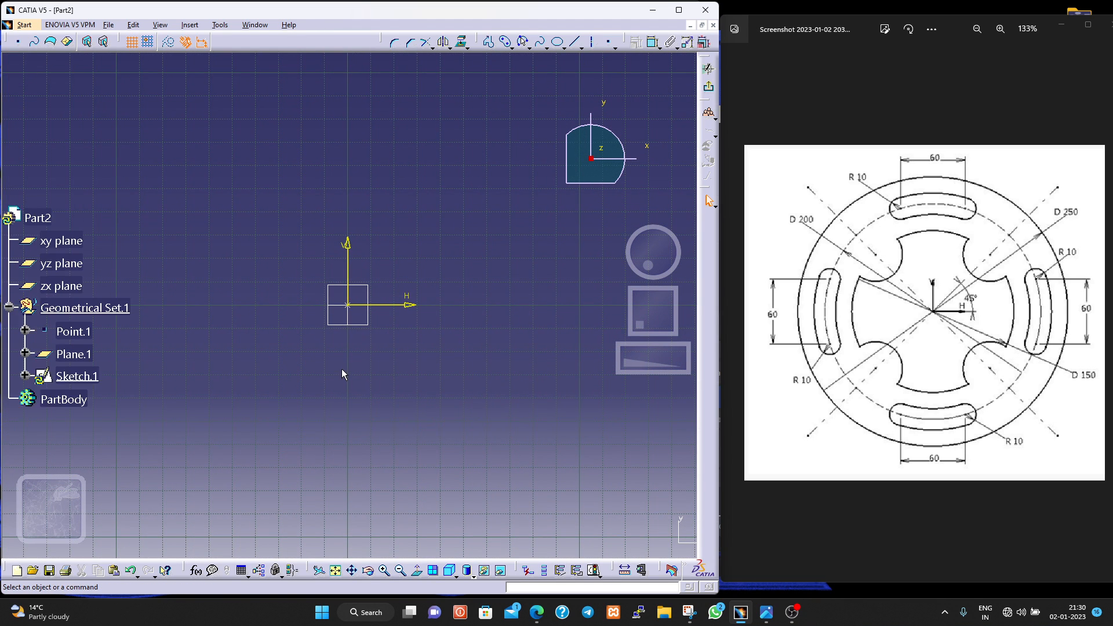
scroll(342, 369, down, 2)
scroll(342, 369, up, 2)
scroll(342, 369, down, 2)
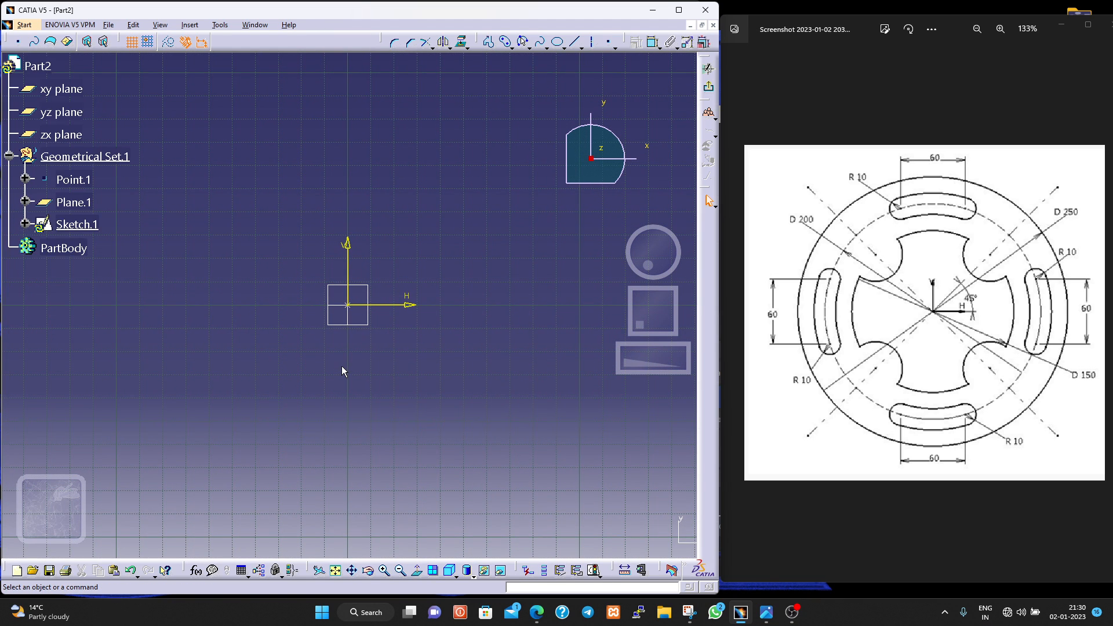
middle_drag(352, 368, 350, 371)
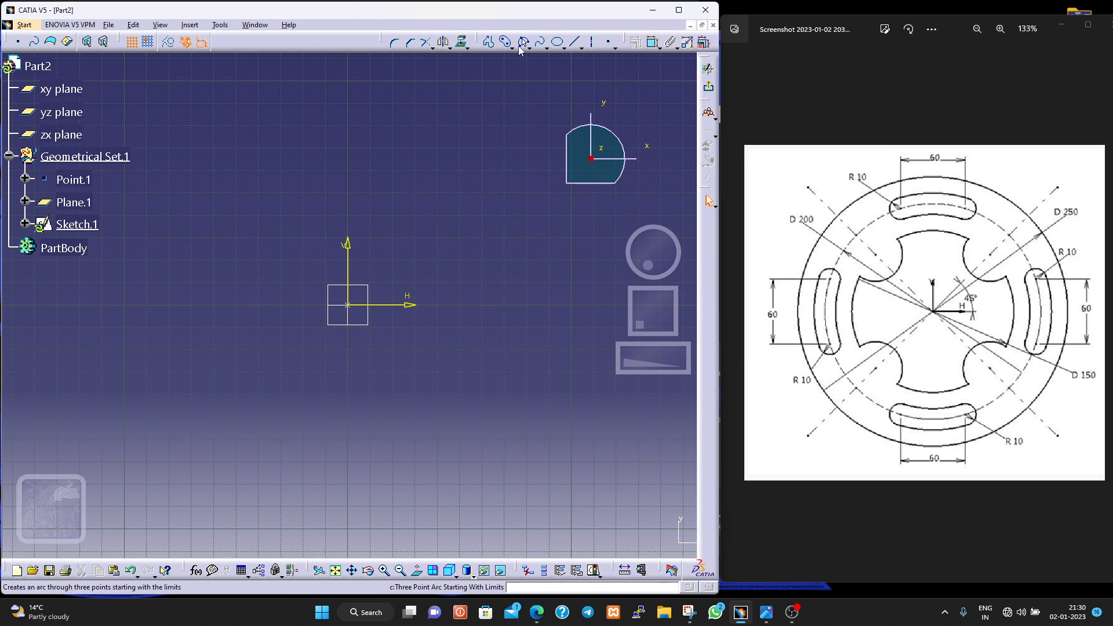
click(527, 47)
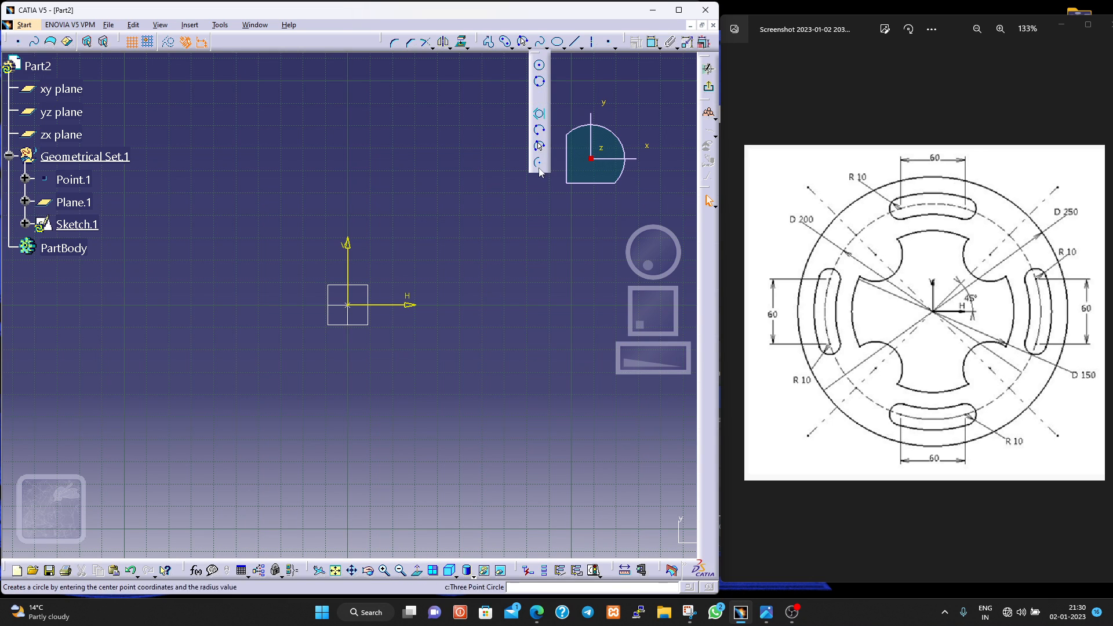
click(538, 67)
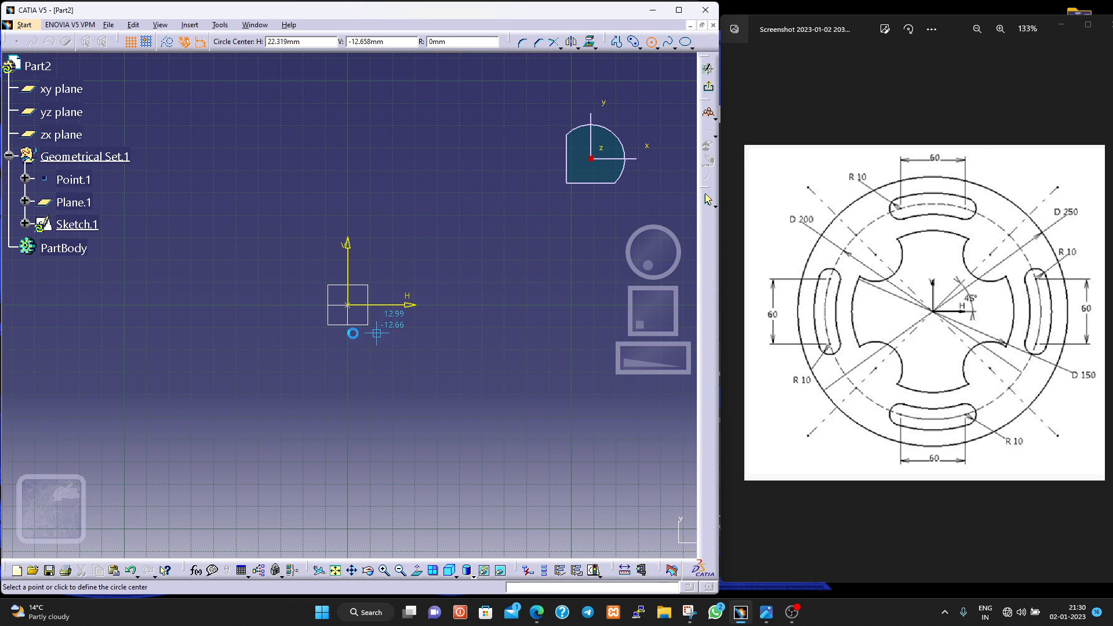
click(349, 305)
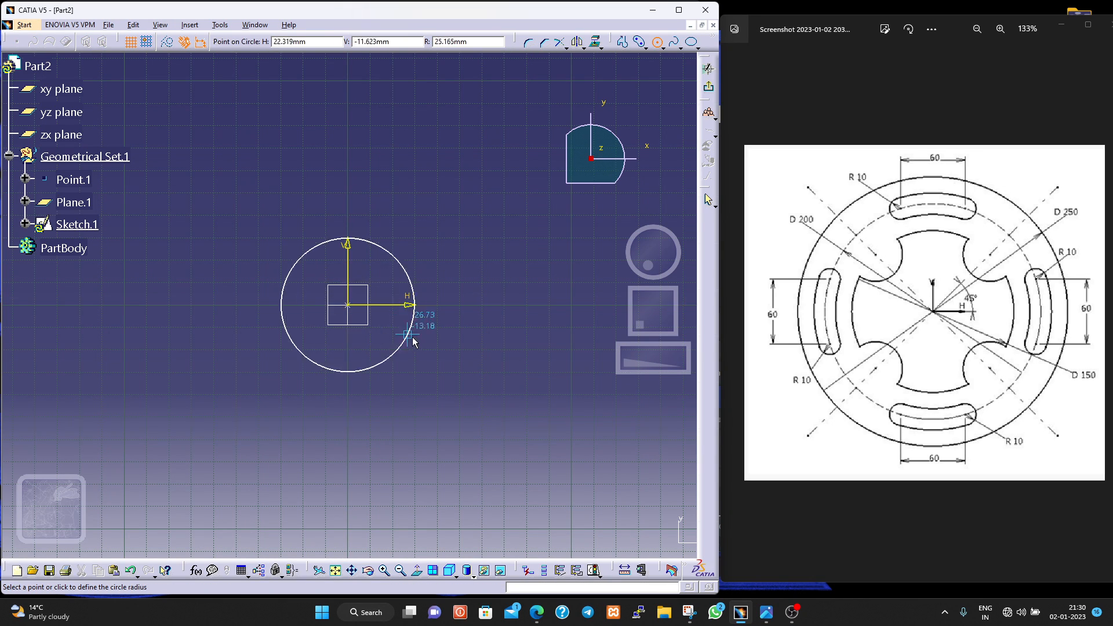
click(452, 365)
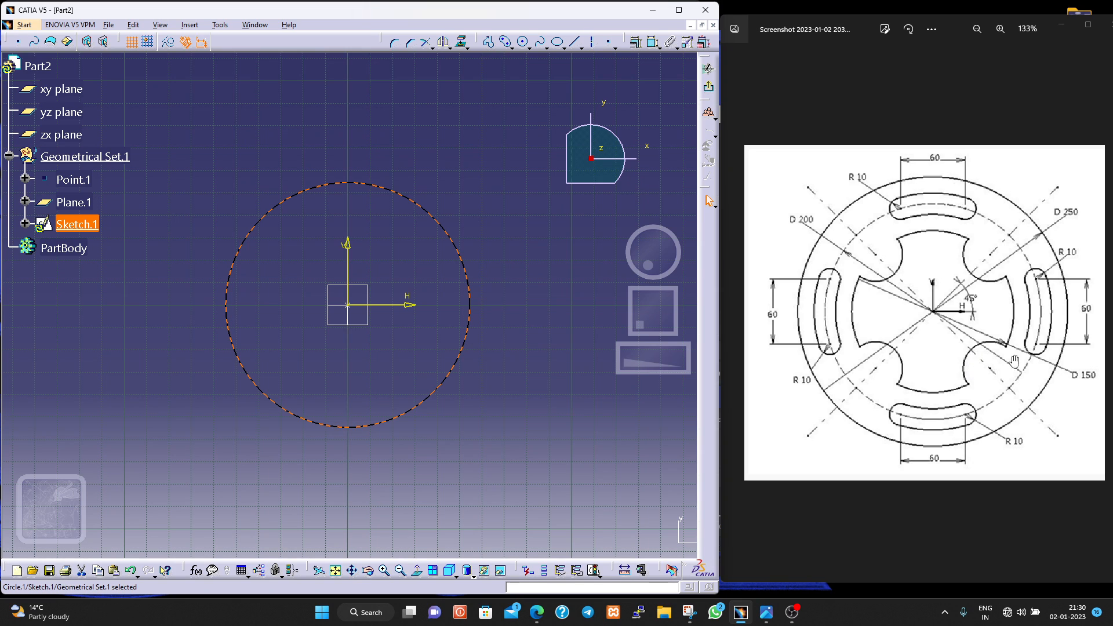
- Dimension the origin-centred circle and set its diameter to 150 mm
click(653, 41)
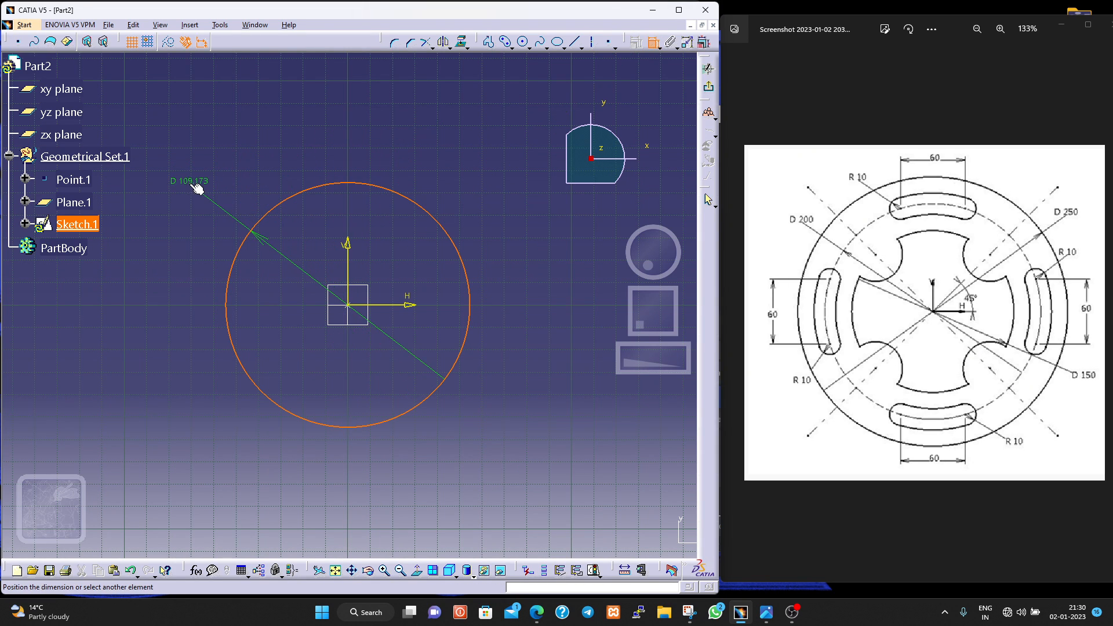
click(192, 188)
double_click(190, 182)
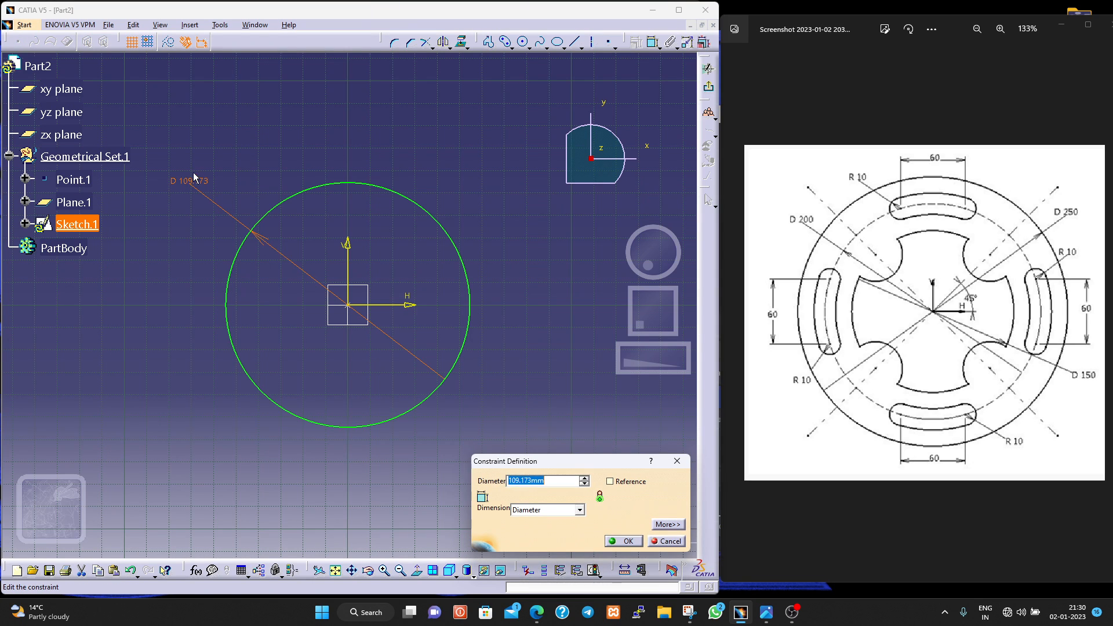
text(150)
key(Return)
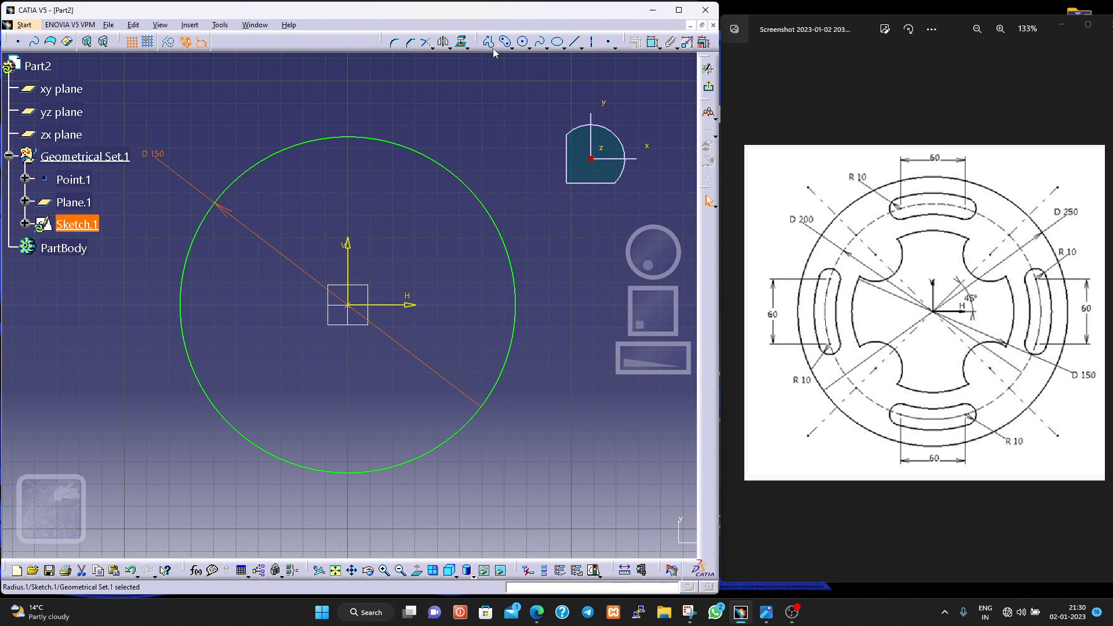
- Sketch a circle of about 17 mm radius centred on the 150 mm circle's upper-right quadrant, plus an axis from the origin to its centre
click(523, 42)
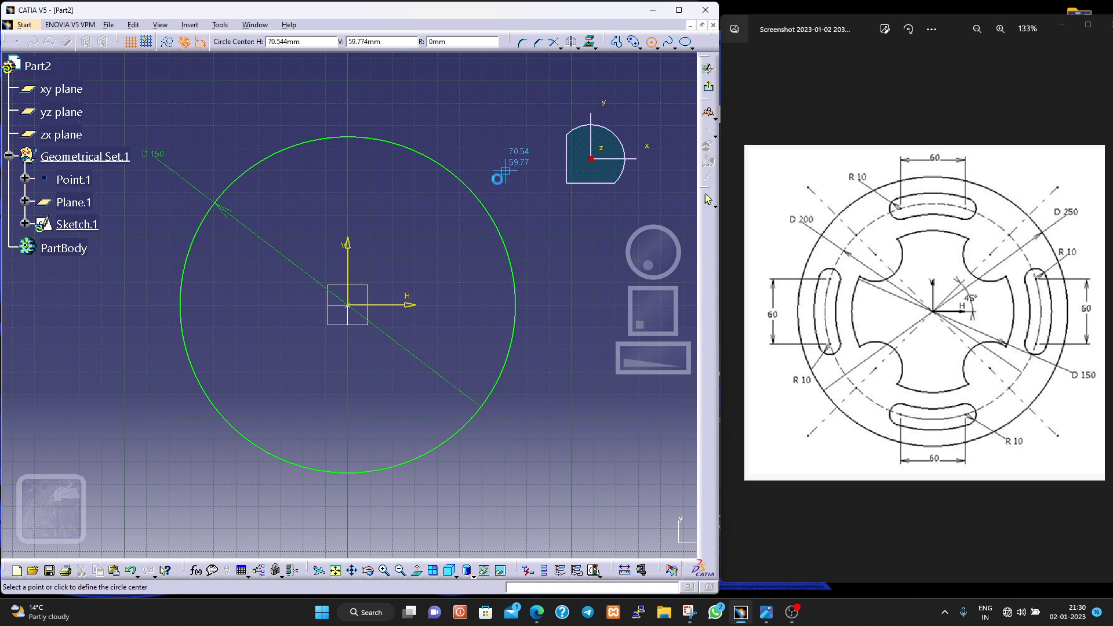
click(455, 177)
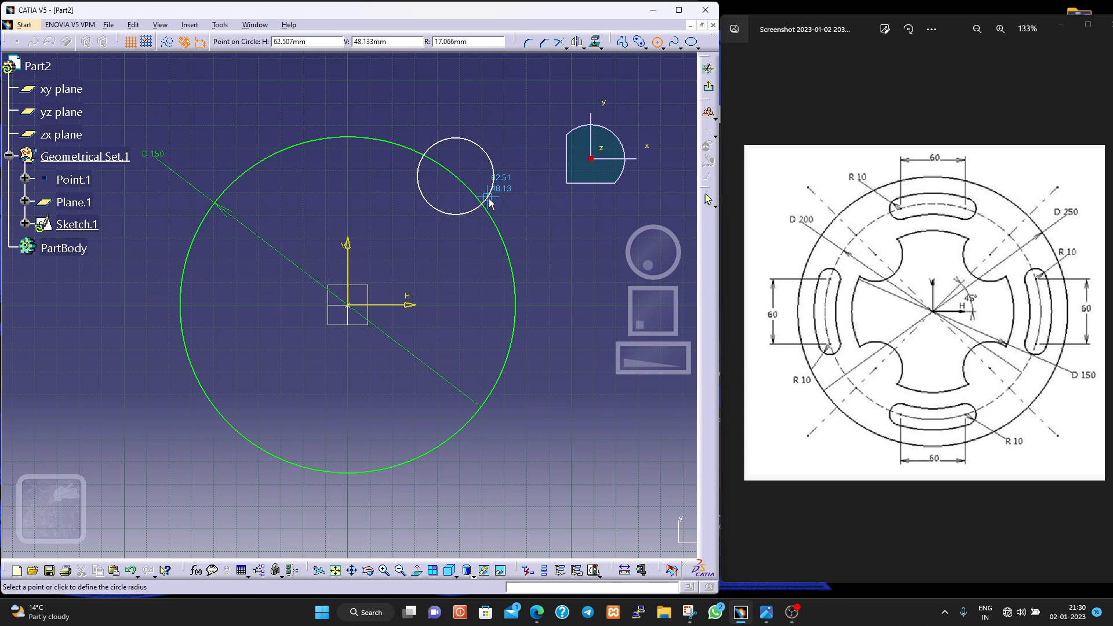
click(489, 201)
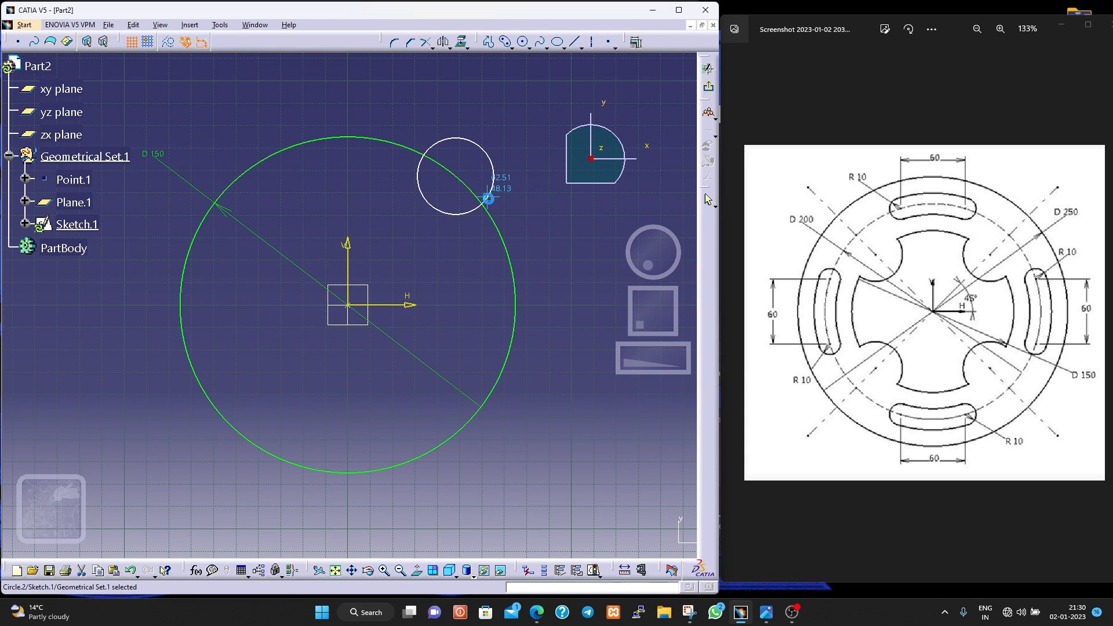
click(593, 45)
click(348, 305)
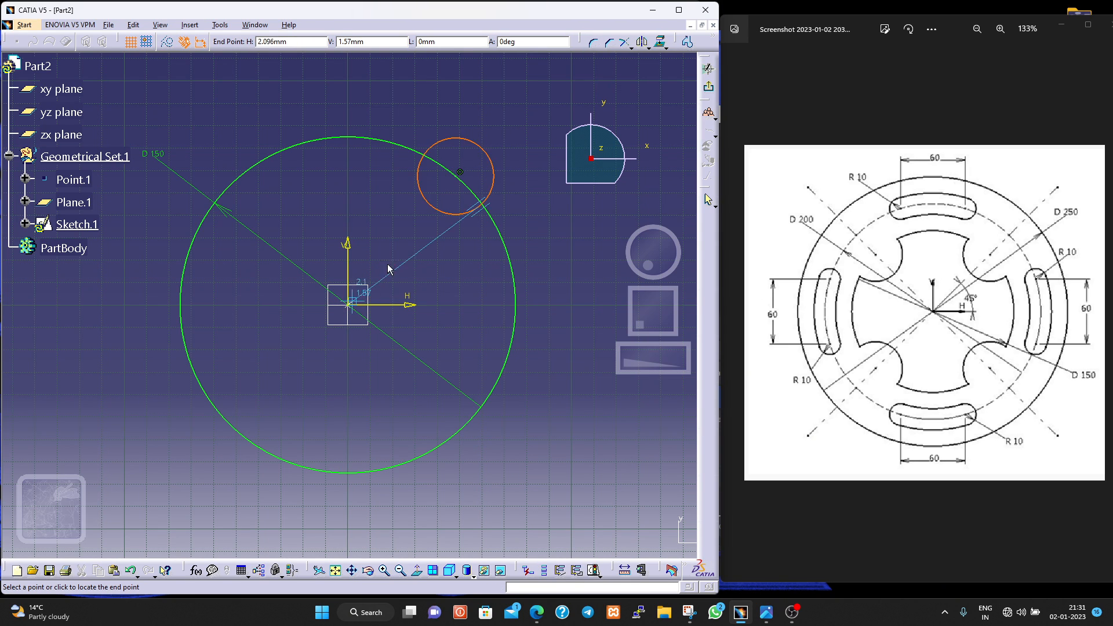
click(460, 173)
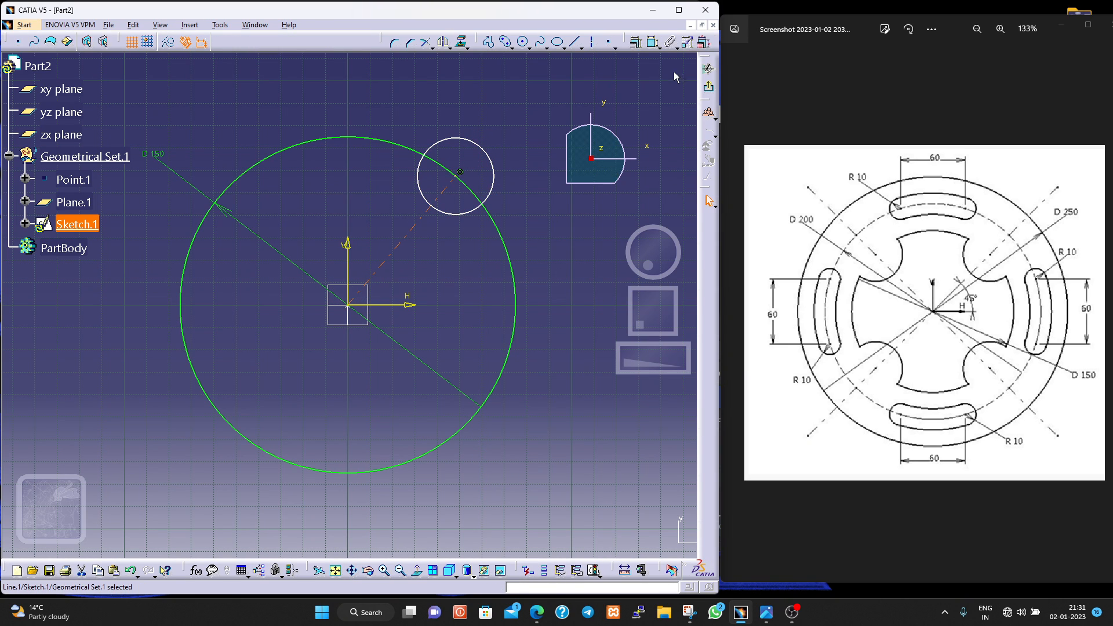
- Constrain the angle between the axis line and the horizontal sketch direction to 45 degrees
click(505, 41)
click(652, 41)
click(480, 201)
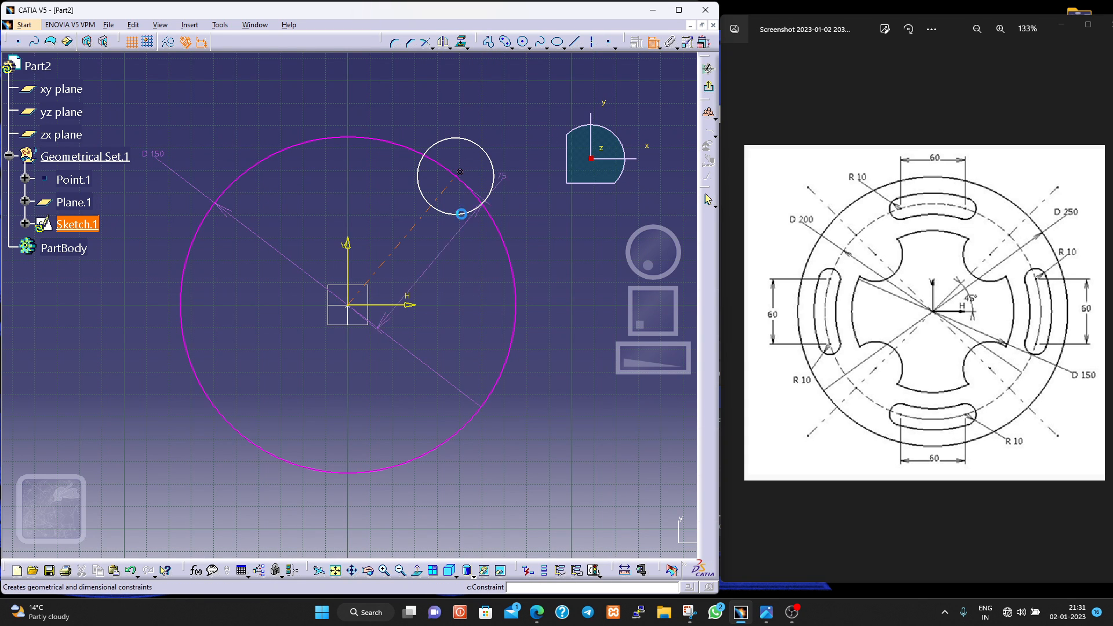
click(412, 304)
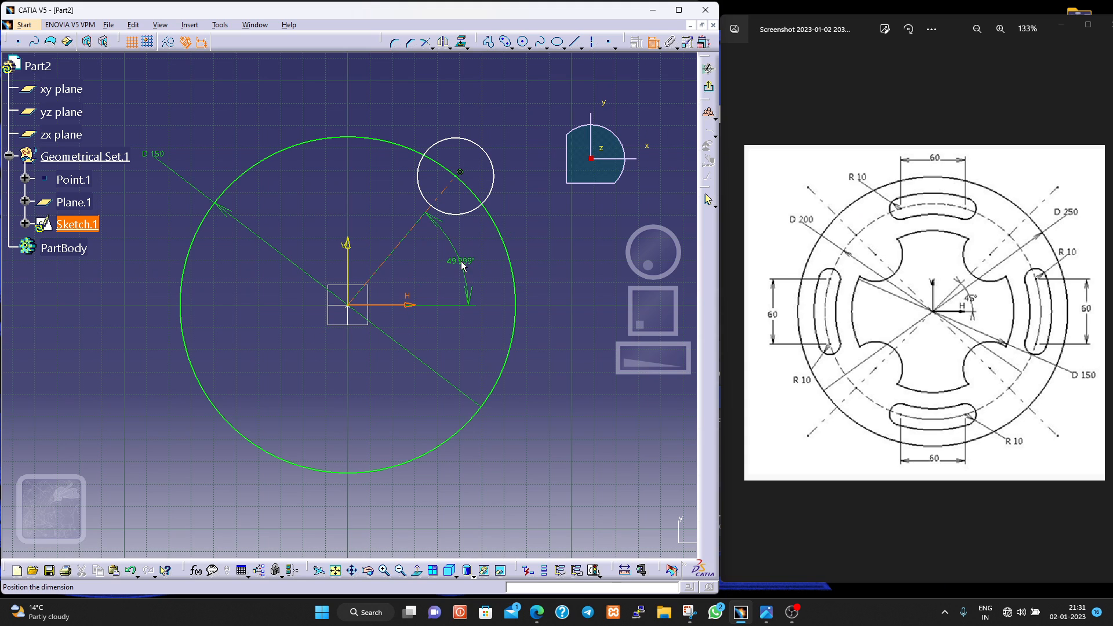
click(456, 253)
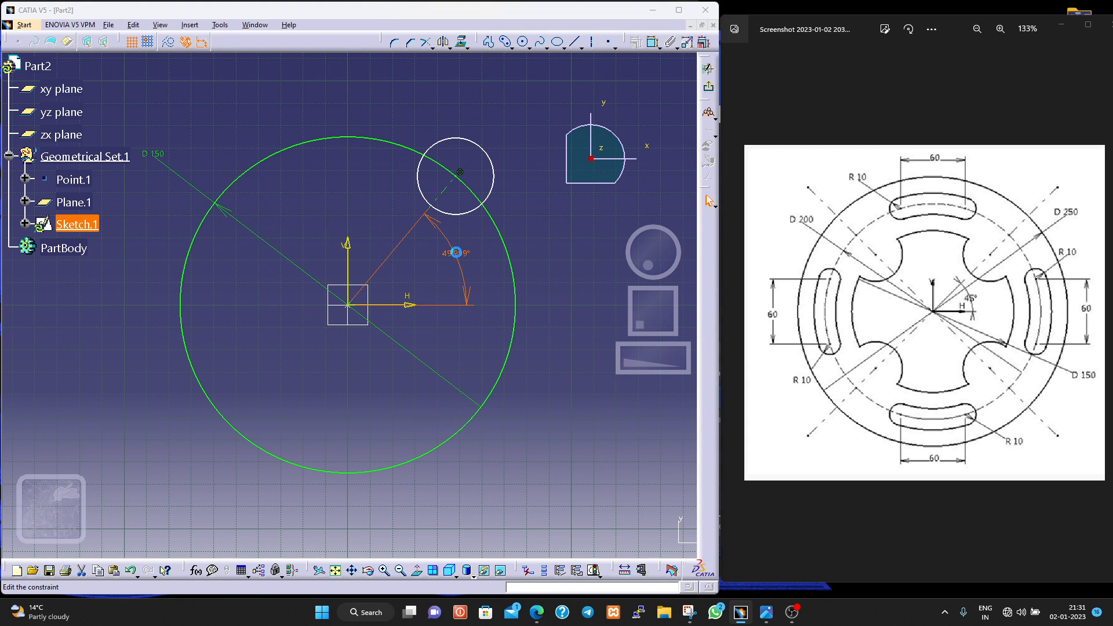
double_click(456, 253)
text(45deg)
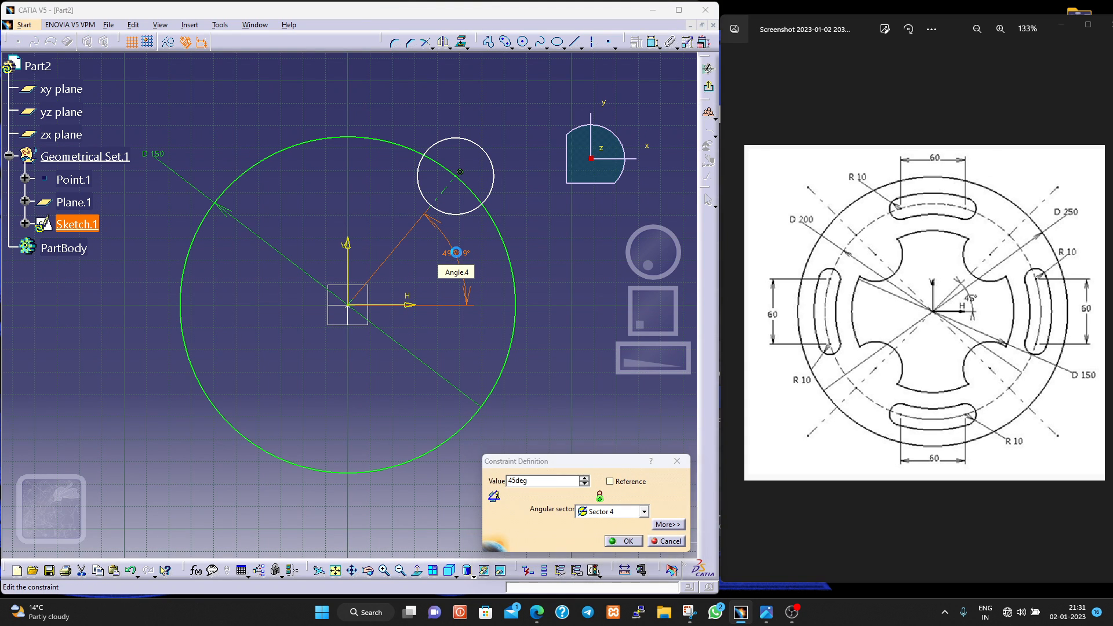
key(Return)
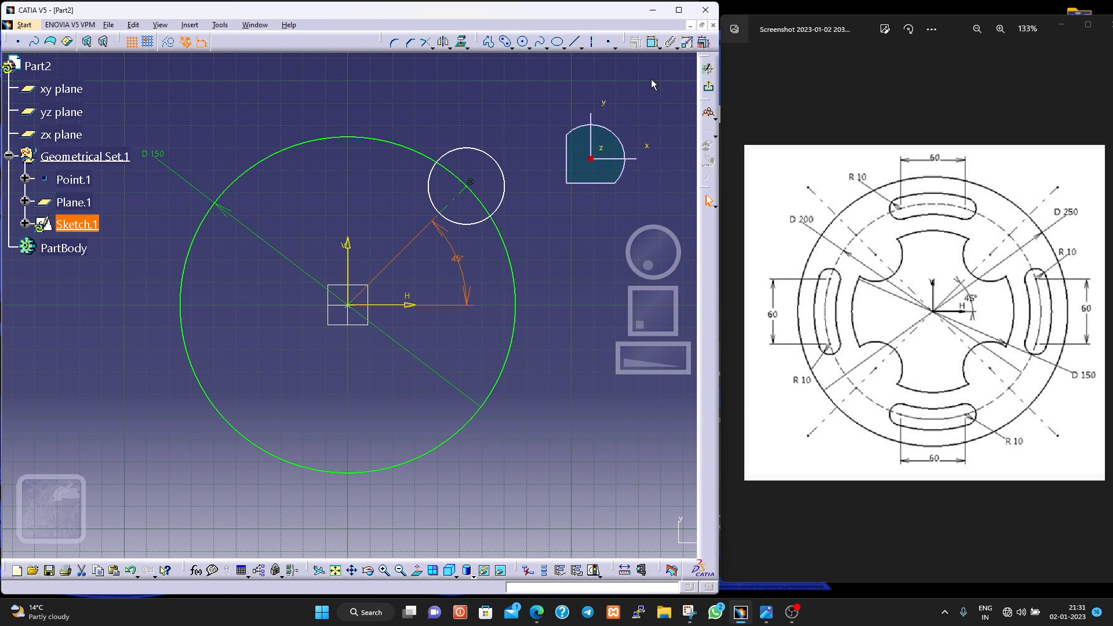
- Rotate the small circle about the sketch origin in duplicate mode, making 3 copies spaced 90 degrees apart
click(502, 169)
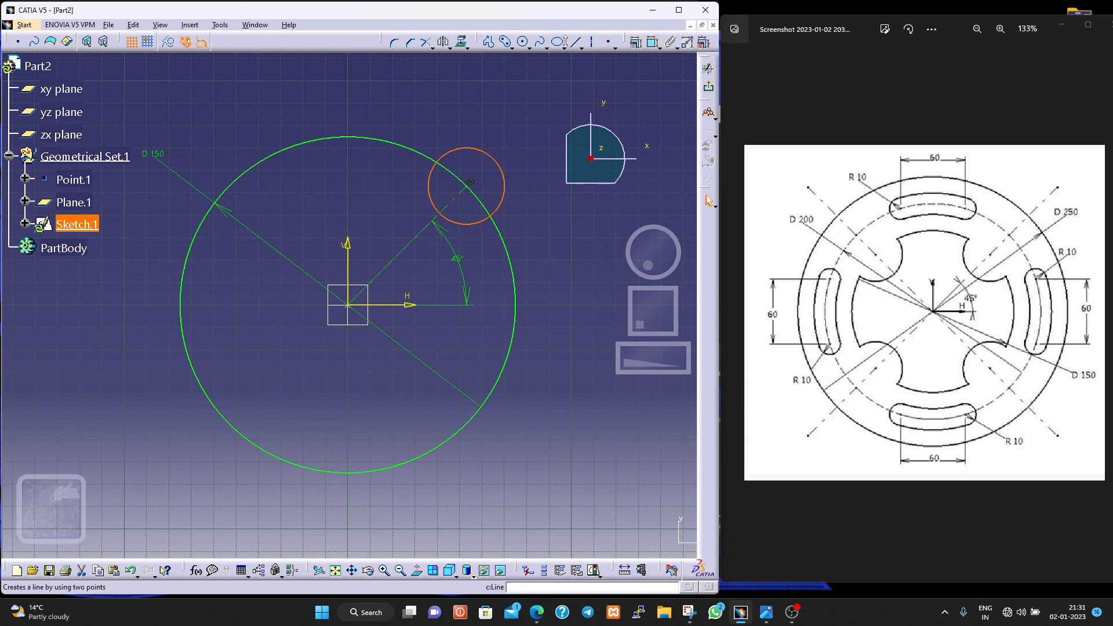
click(451, 47)
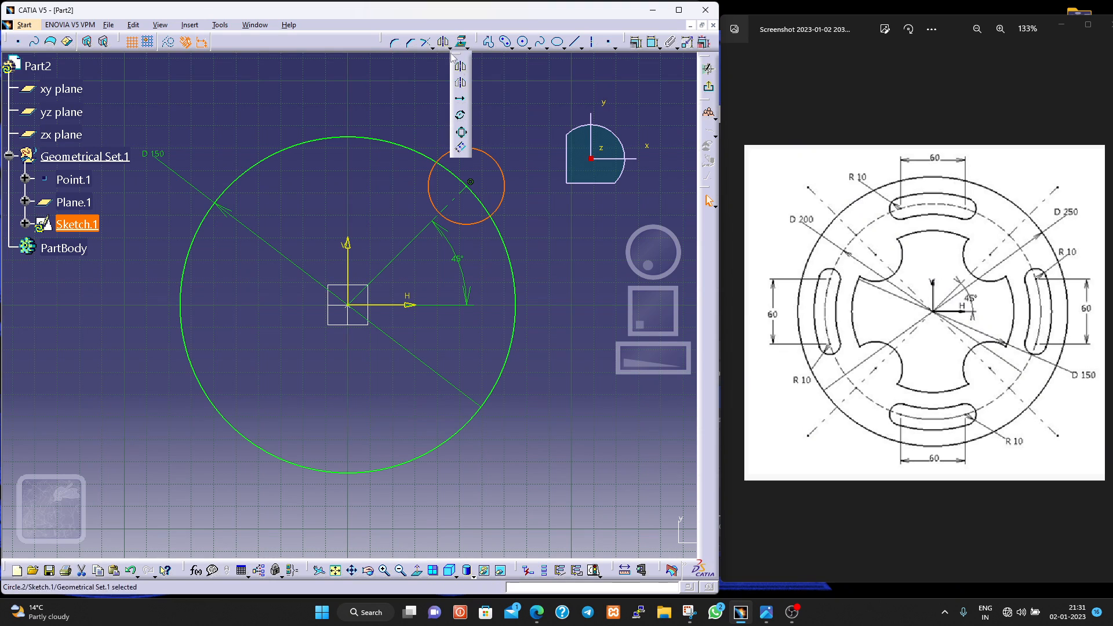
click(461, 115)
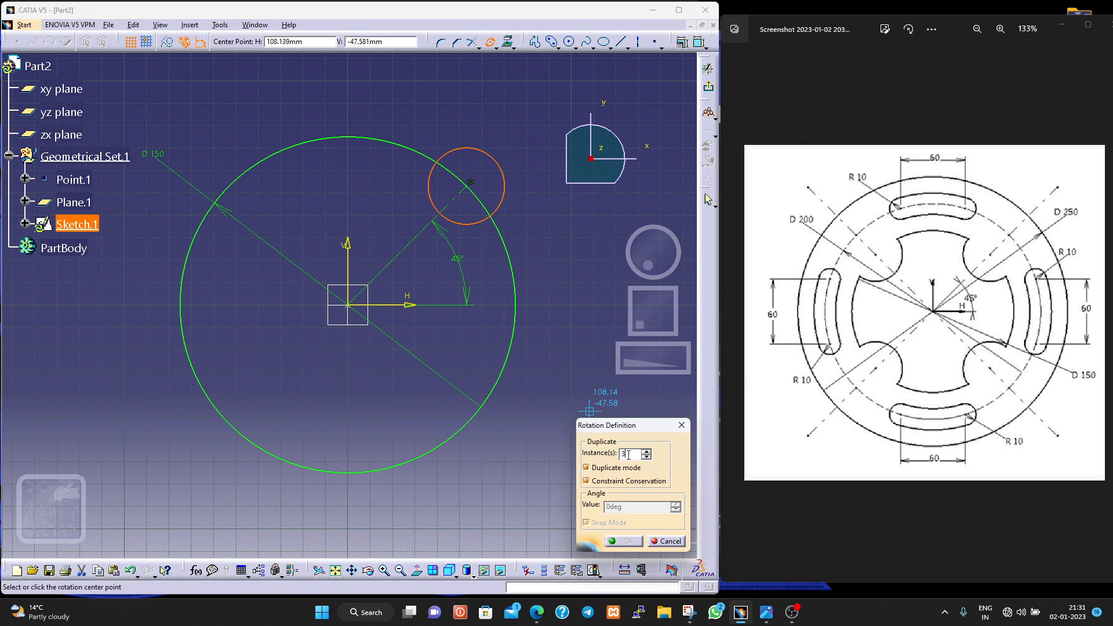
click(348, 306)
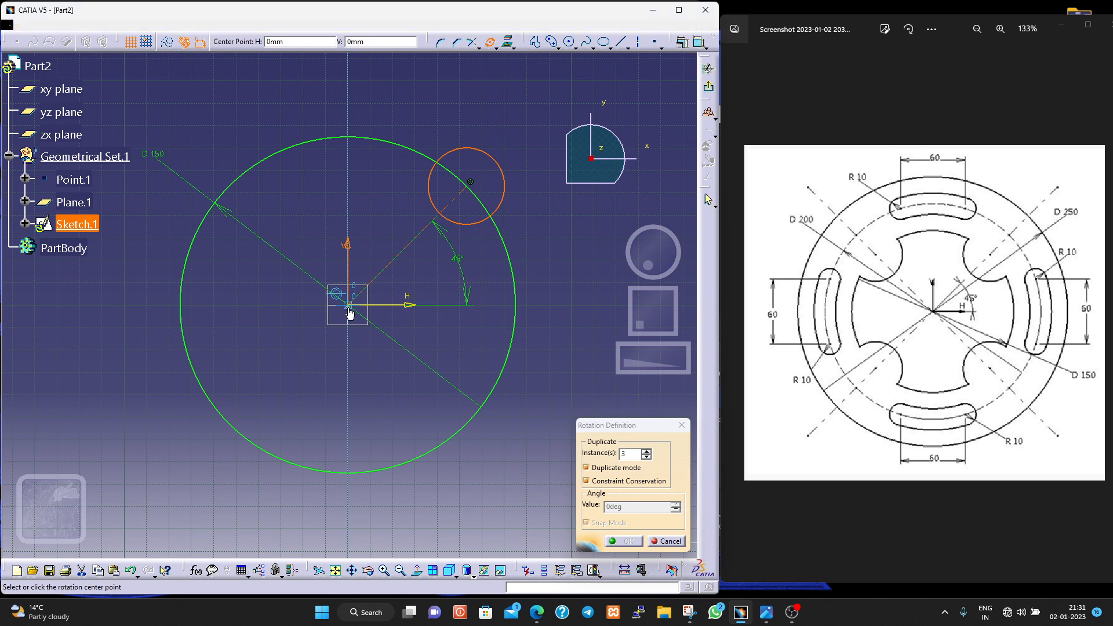
click(469, 183)
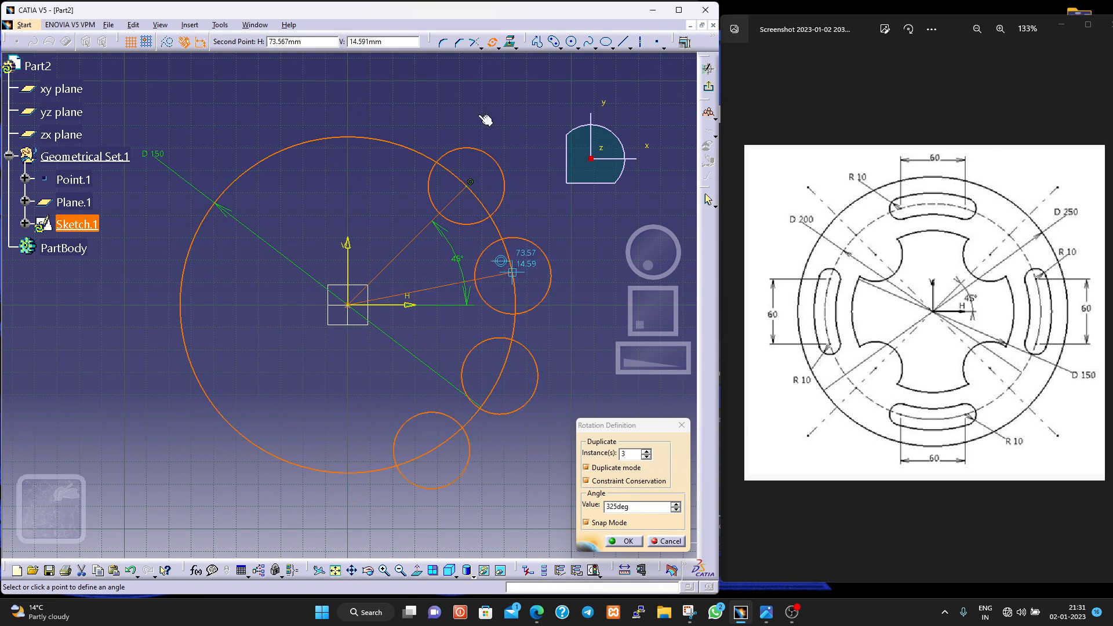
click(246, 208)
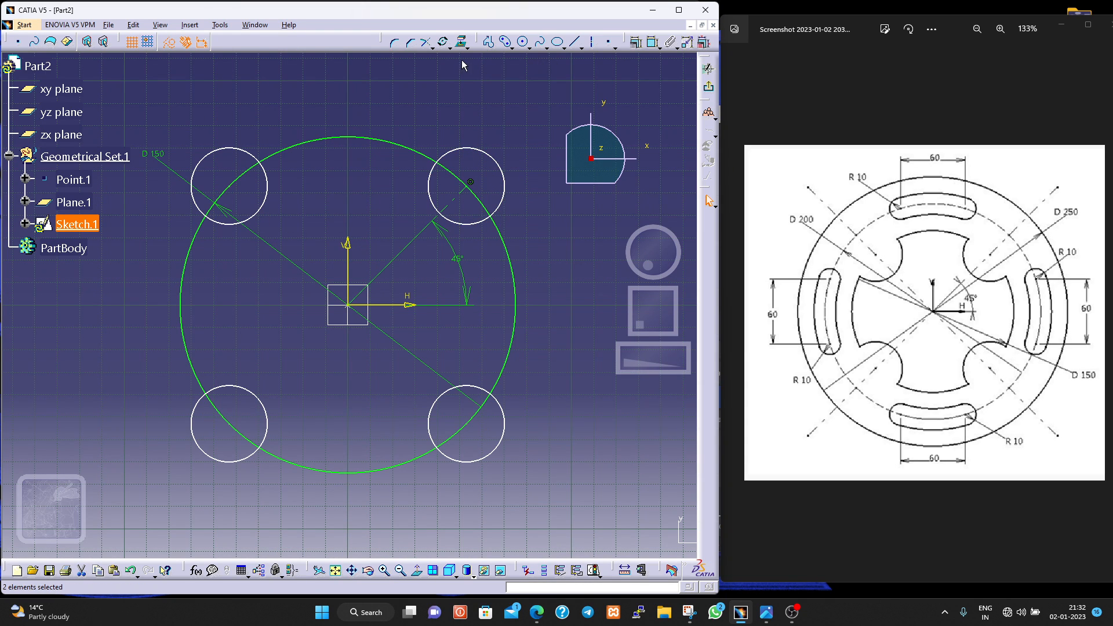
- Quick Trim the outer part of the upper-left small circle and the segment of the 150 mm circle inside it
click(433, 48)
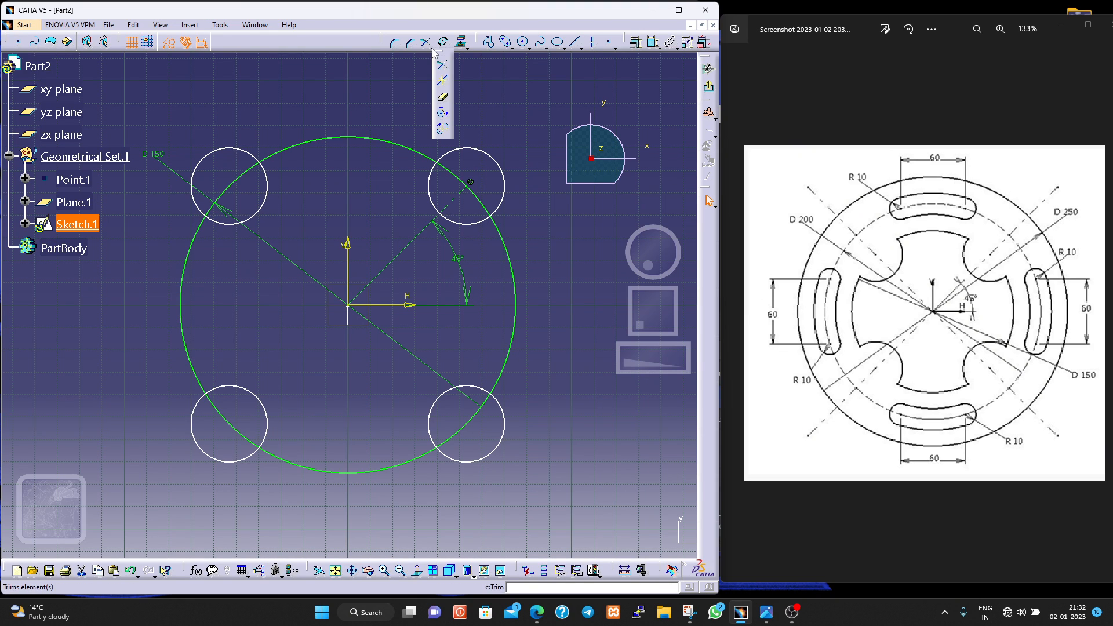
click(444, 100)
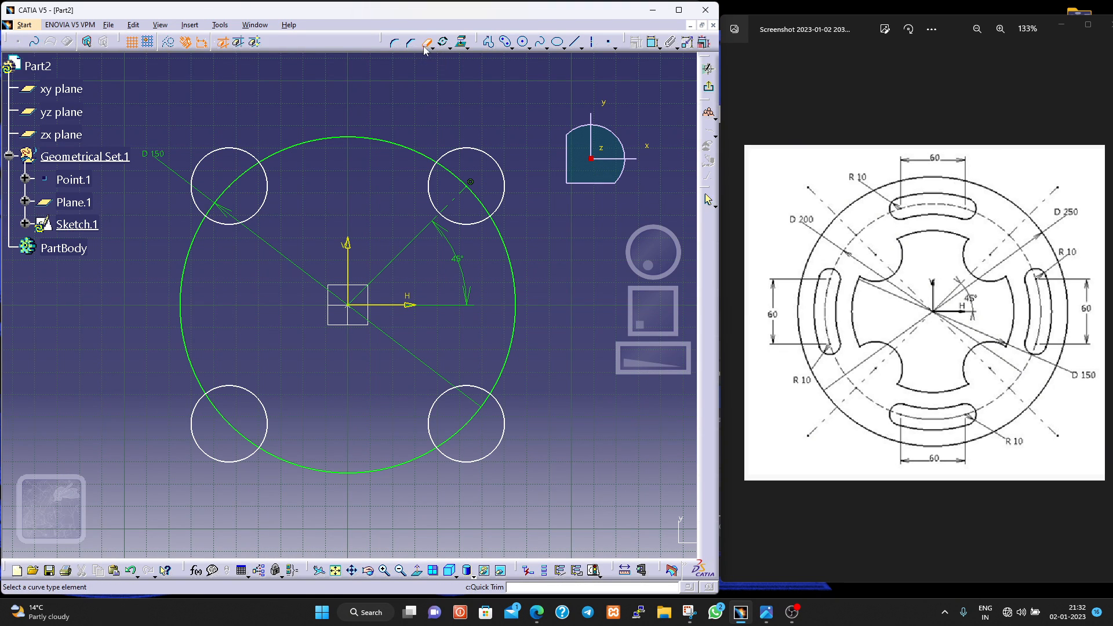
click(213, 149)
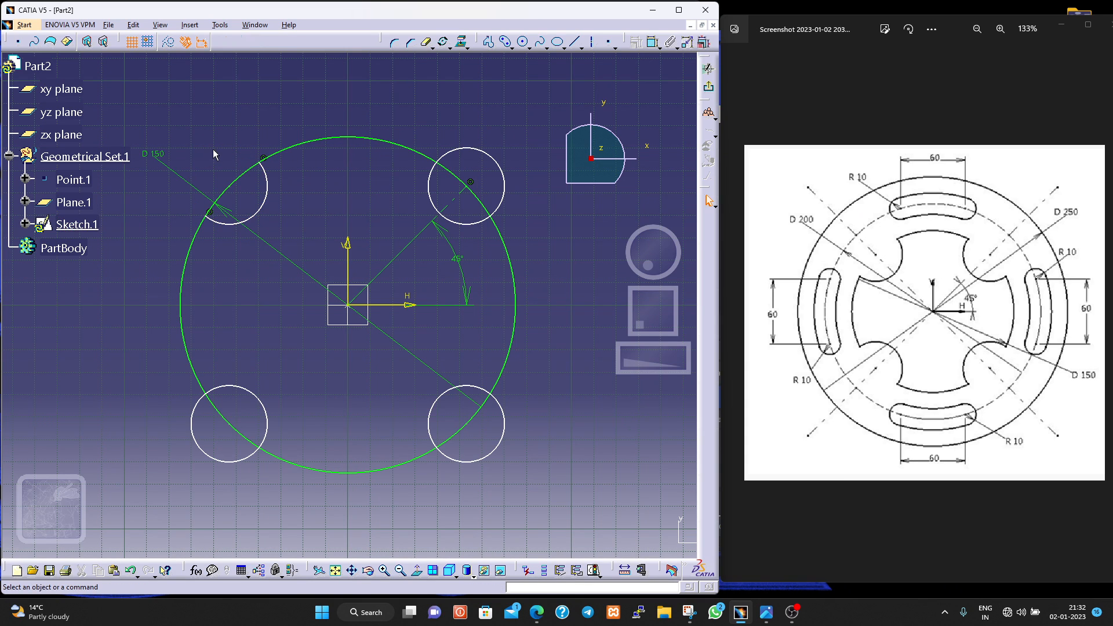
click(244, 187)
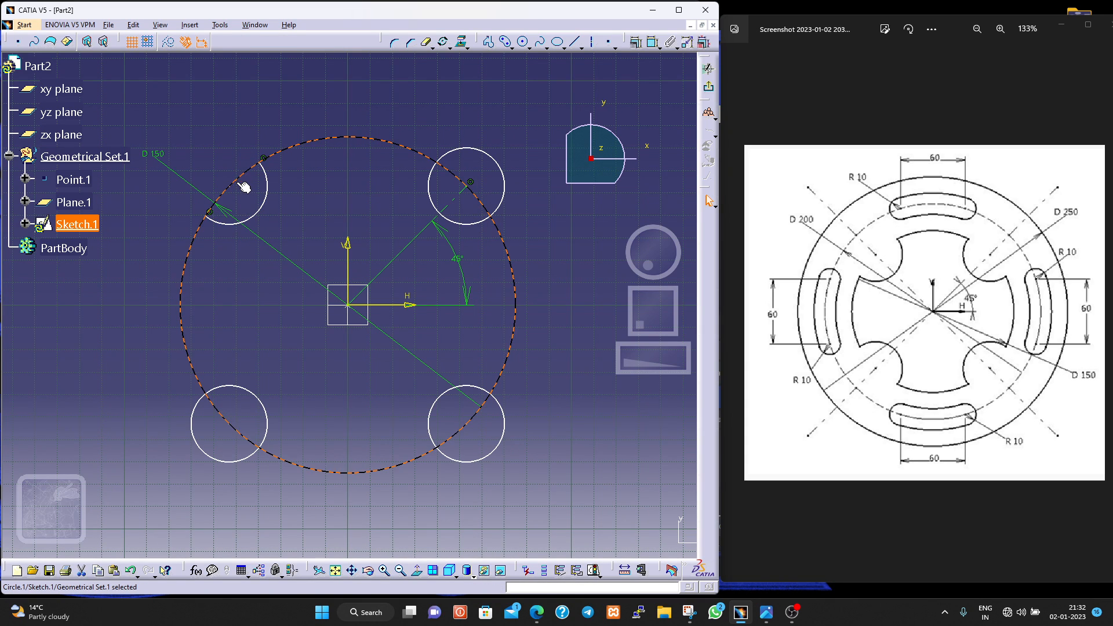
click(290, 108)
click(426, 44)
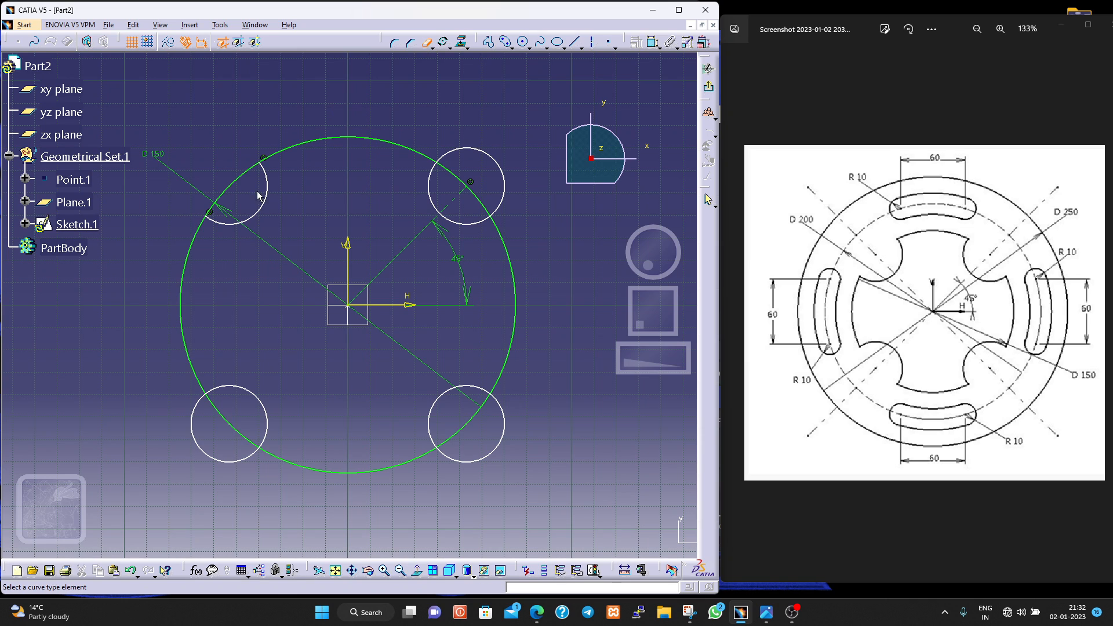
click(243, 172)
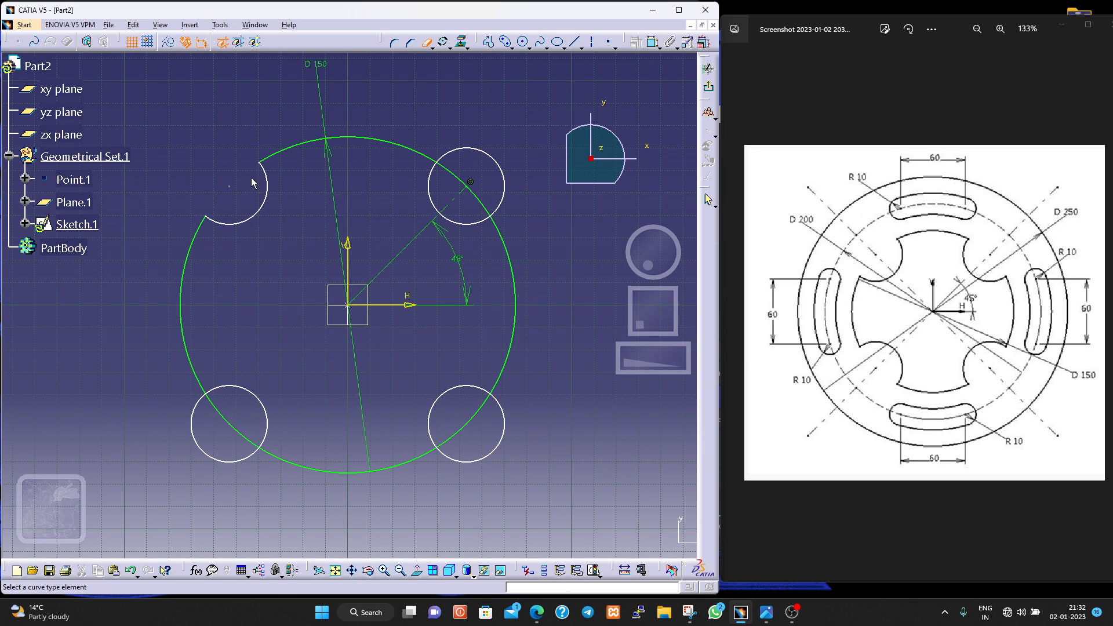
- Trim the other three small circles to their inward arcs and cut away the 150 mm circle's segments within them
click(488, 157)
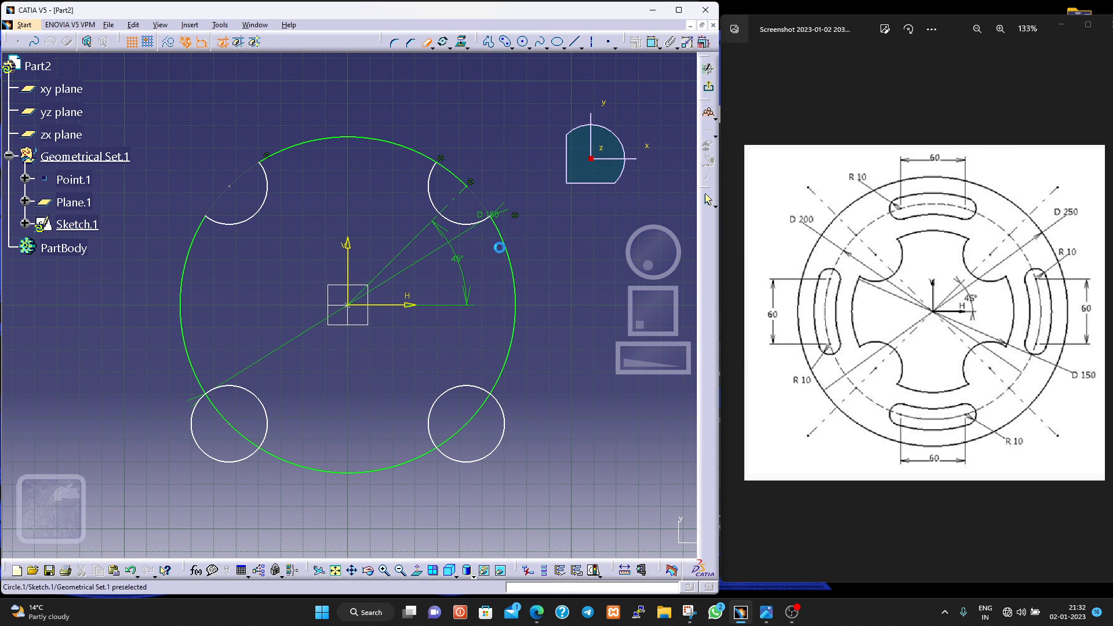
click(506, 427)
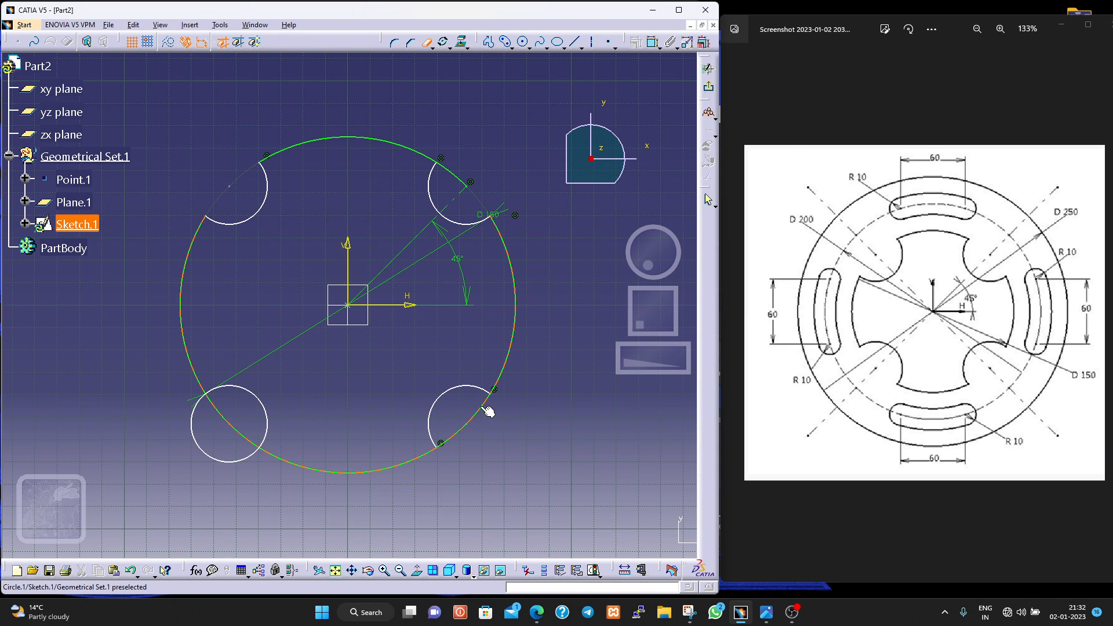
click(489, 411)
click(216, 461)
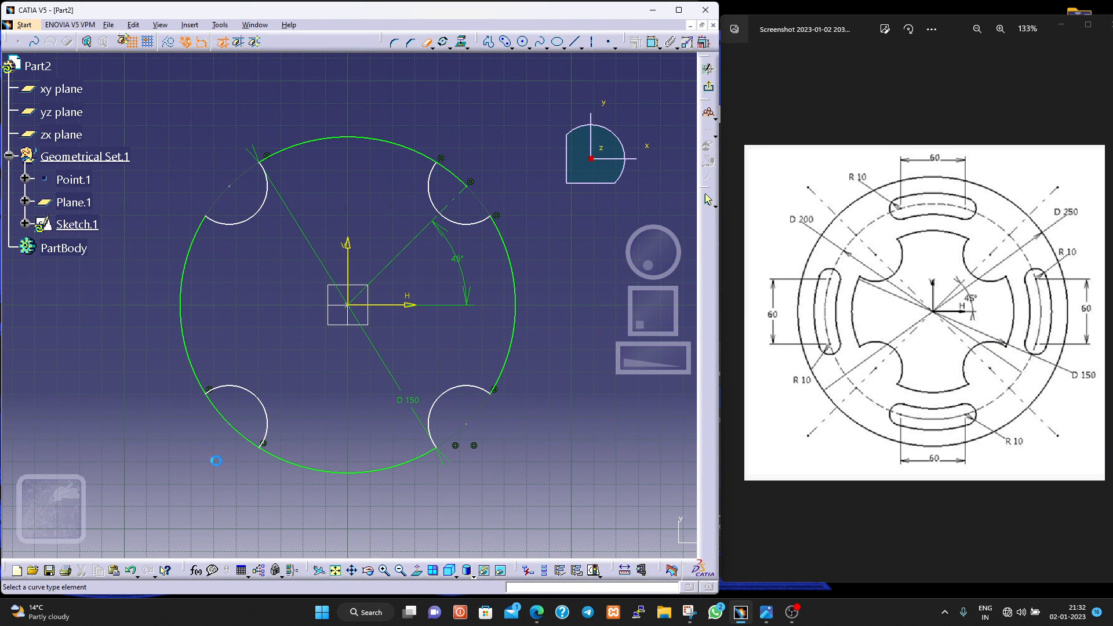
click(239, 433)
- Check the cutout against the reference drawing and trim the leftover 150 mm circle piece across the upper-right notch
scroll(951, 323, up, 3)
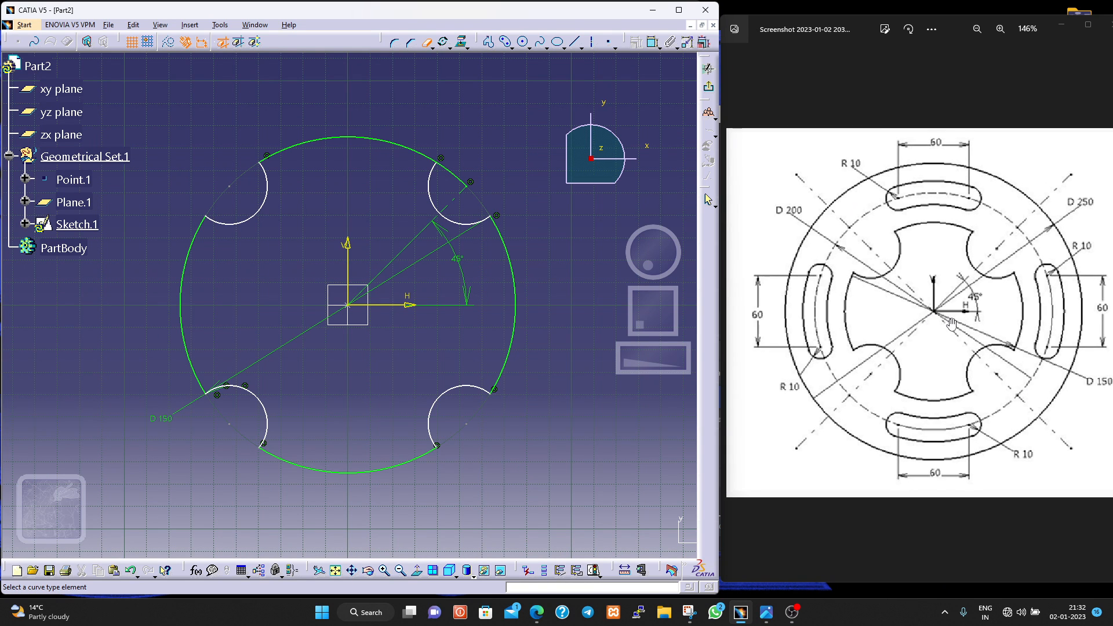
scroll(951, 323, up, 2)
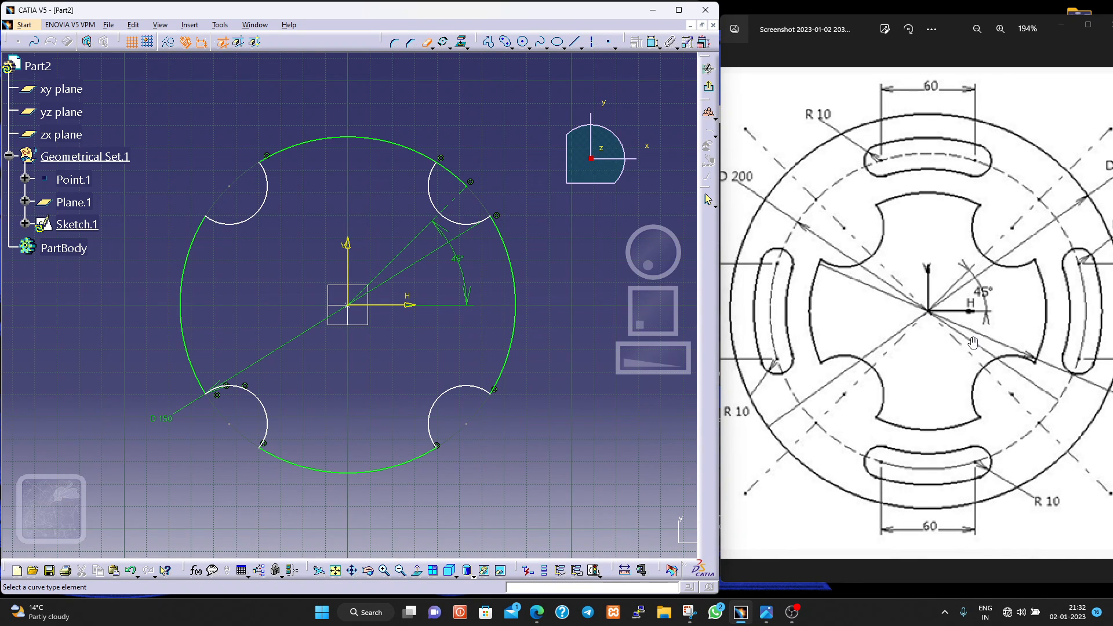
mouse_move(973, 342)
mouse_down()
mouse_move(890, 359)
mouse_move(950, 373)
mouse_up()
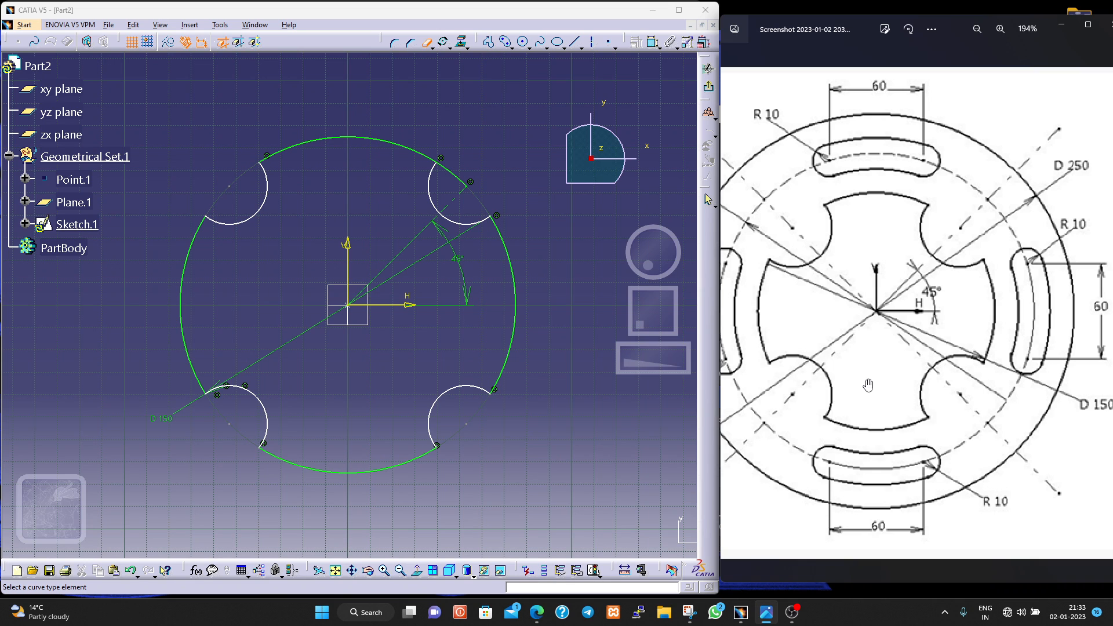
scroll(867, 385, down, 4)
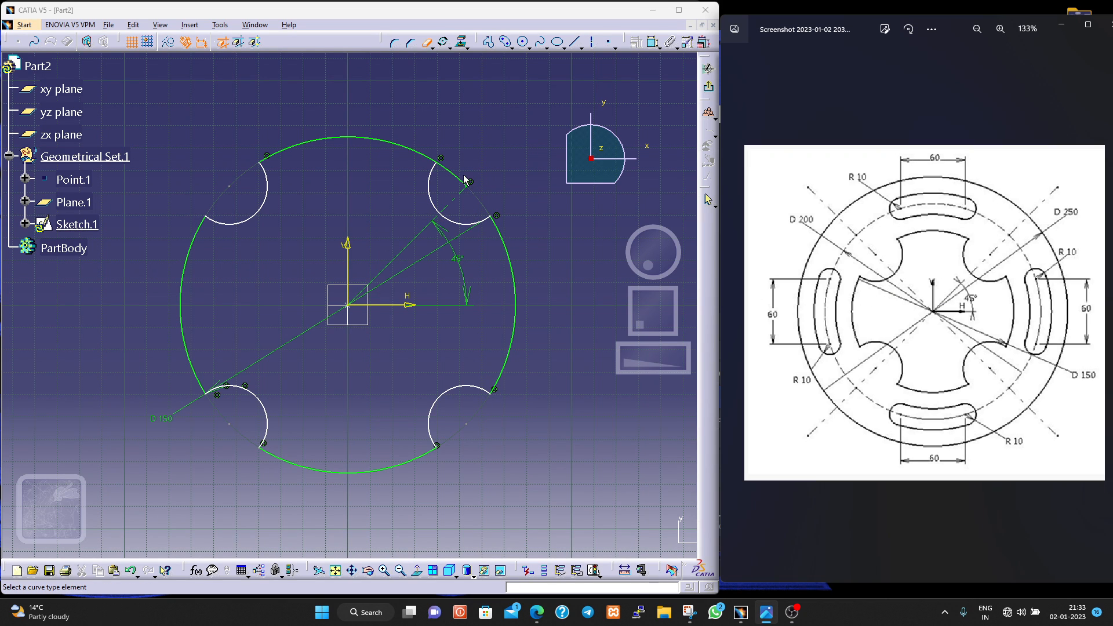
click(489, 174)
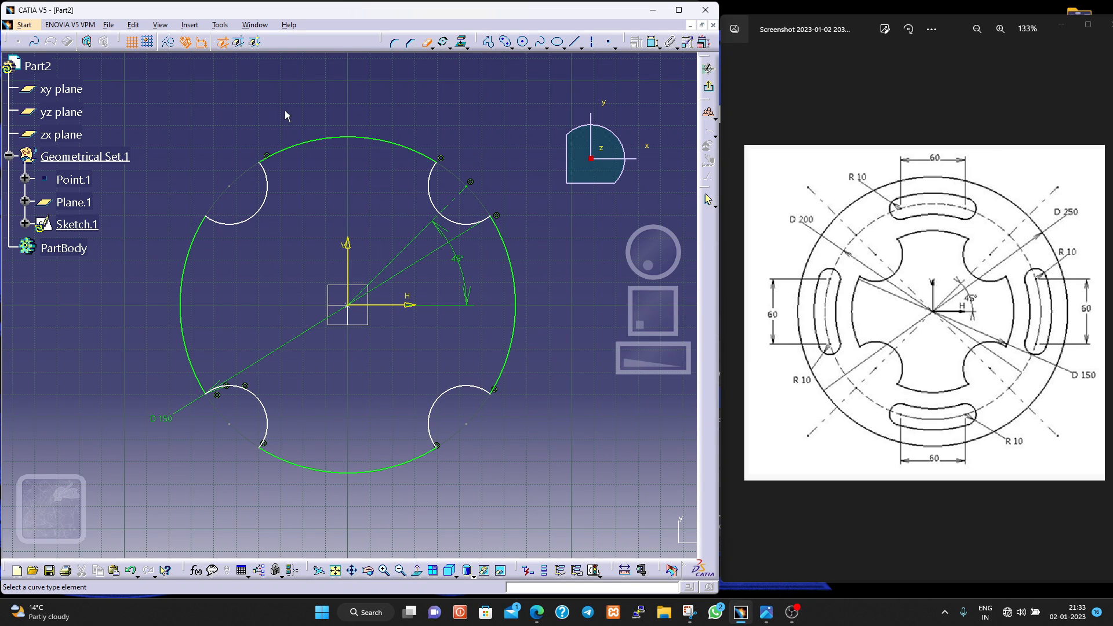
key(Escape)
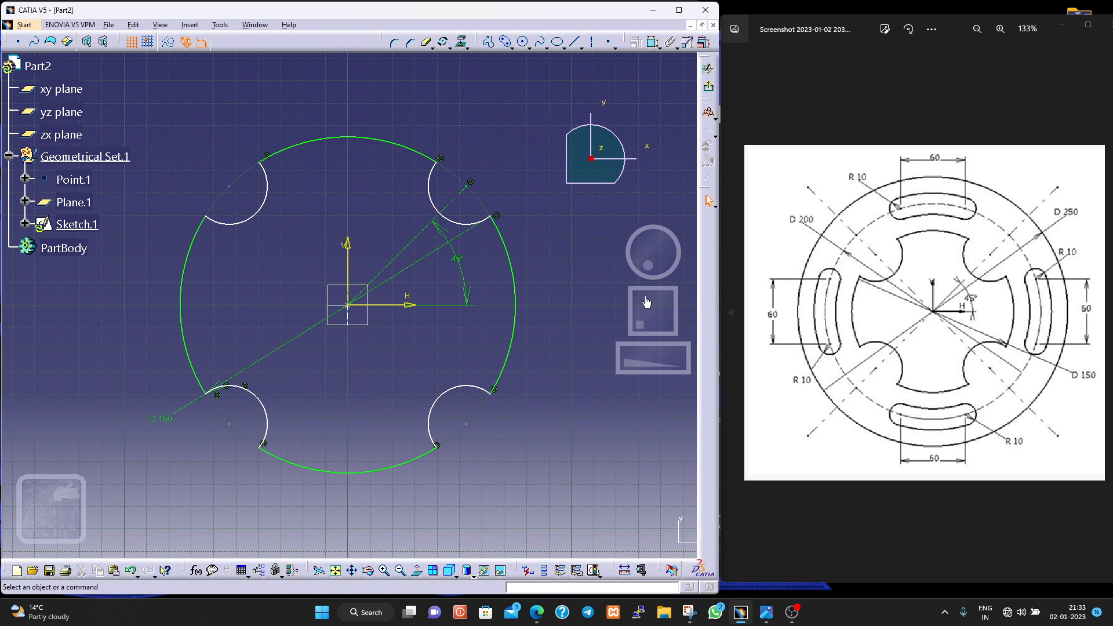
- Sketch an outer circle about 274 mm in diameter centred on the sketch origin
ctrl+middle_drag(505, 459, 514, 495)
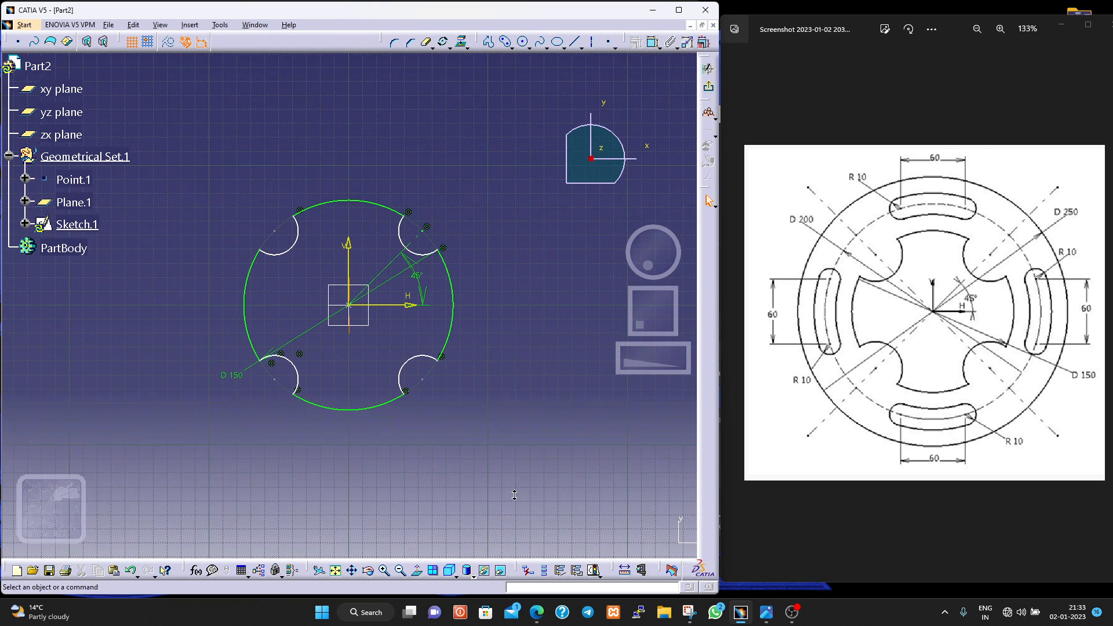
click(522, 42)
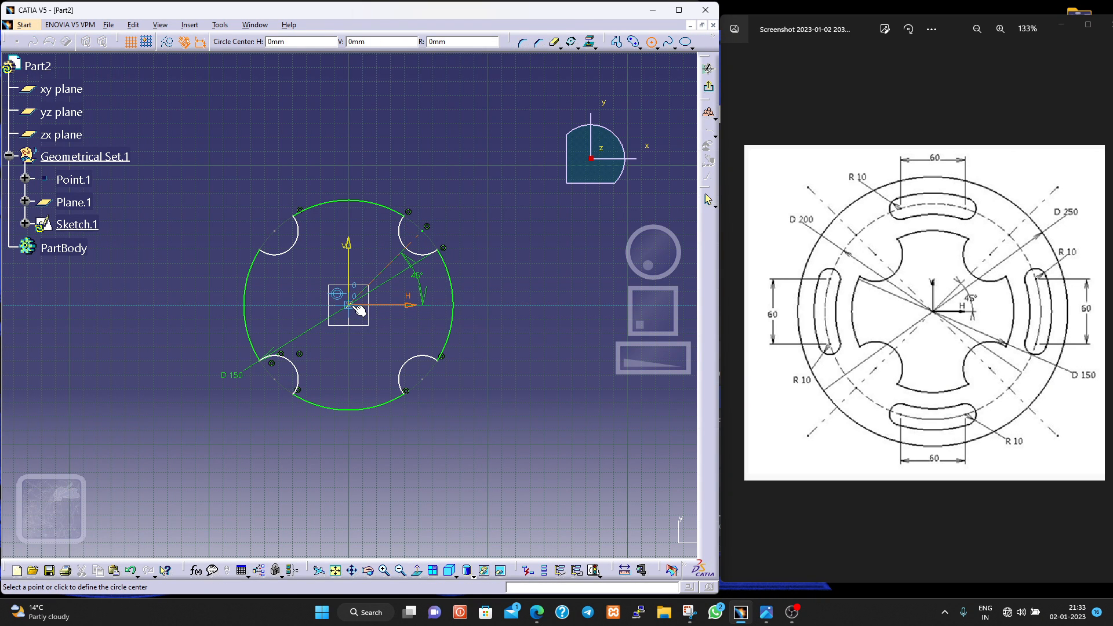
click(348, 304)
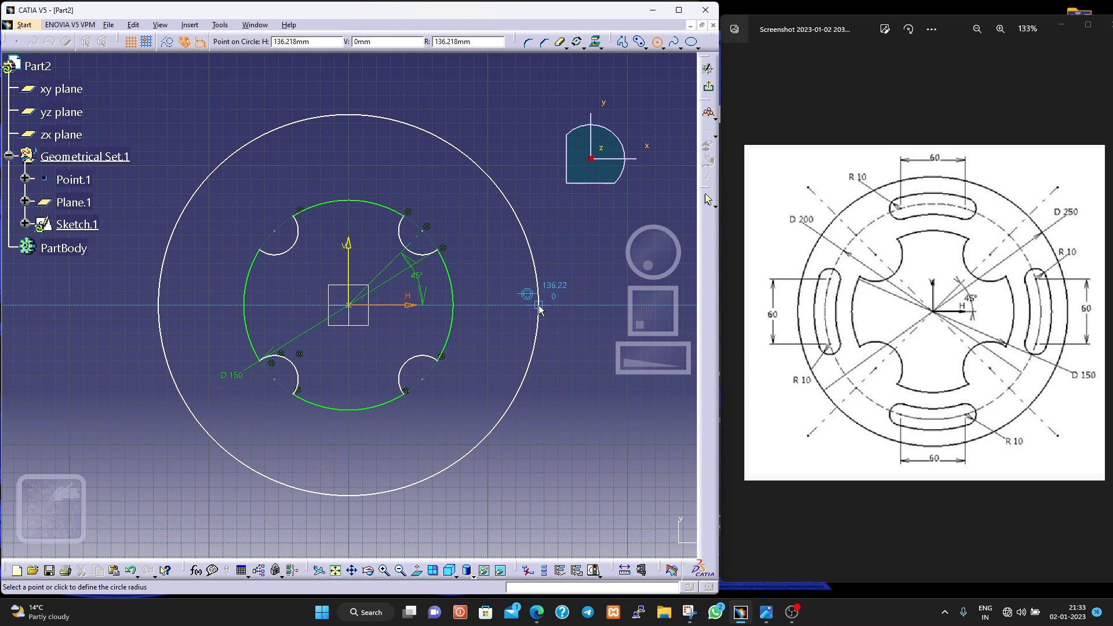
click(538, 308)
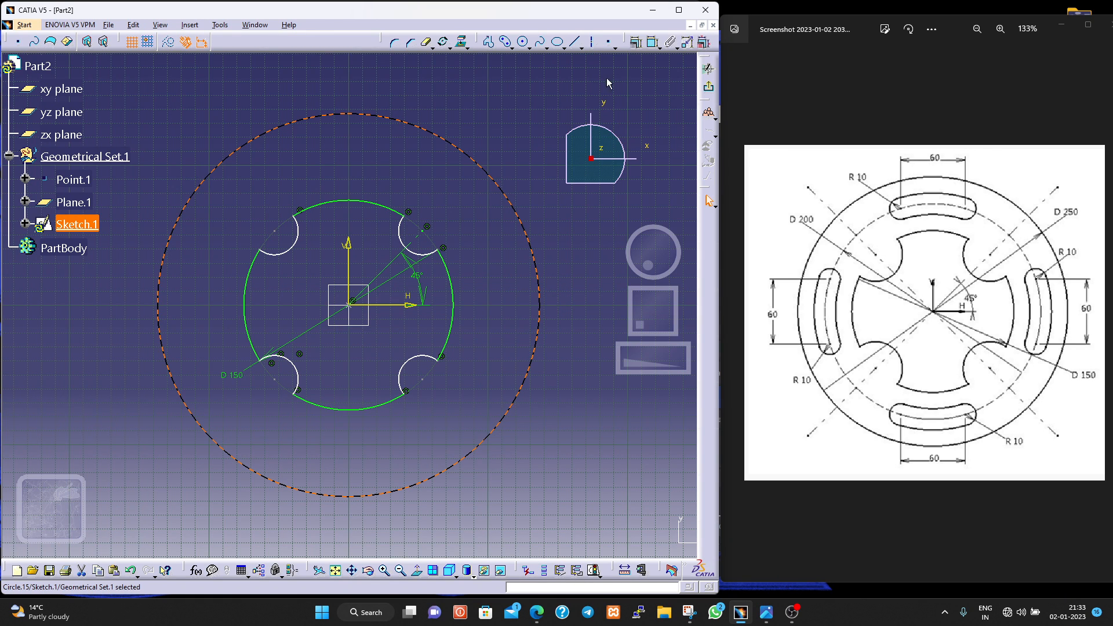
- Dimension the outer circle and set its diameter to 250 mm
click(655, 42)
click(538, 305)
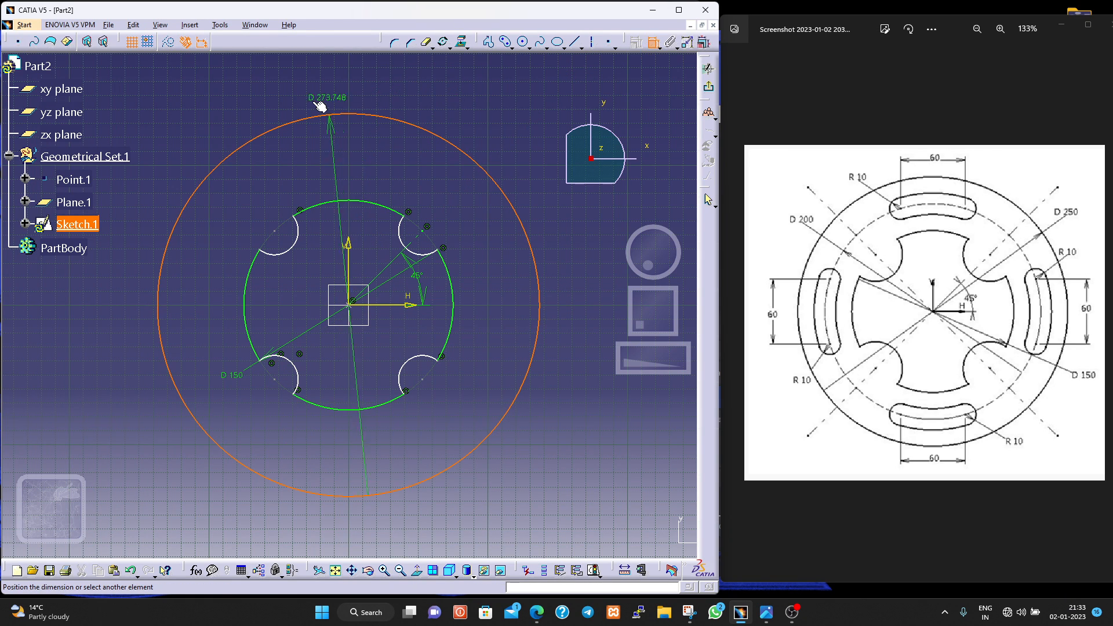
click(571, 307)
double_click(571, 302)
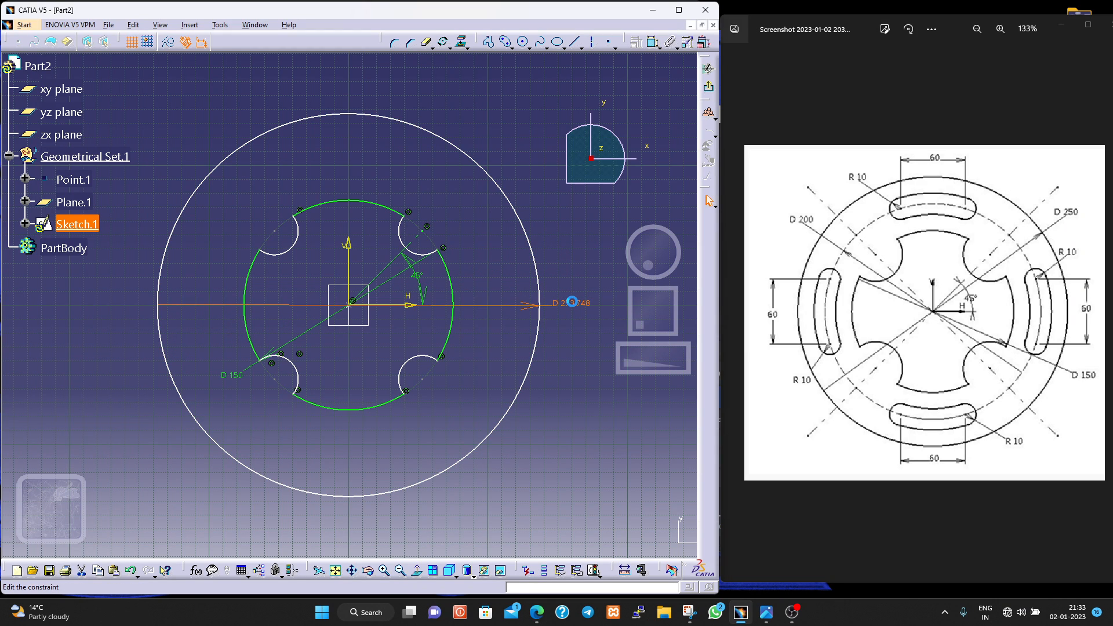
text(250)
key(Return)
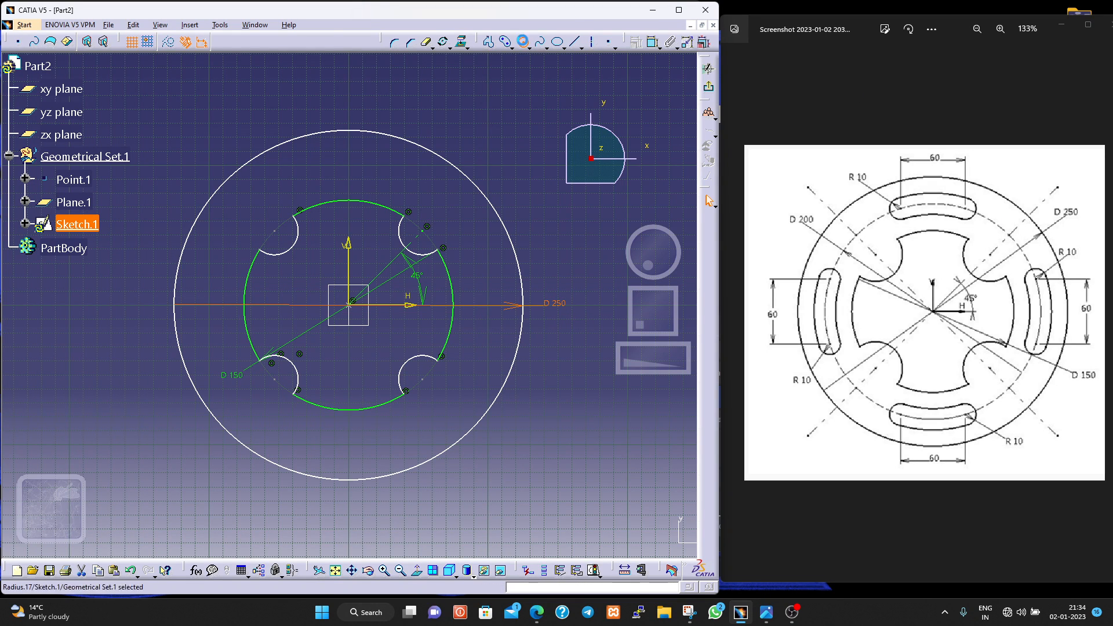
- Sketch a circle about 216 mm in diameter centred on the origin, between the cutout and the outer circle
click(522, 42)
click(348, 305)
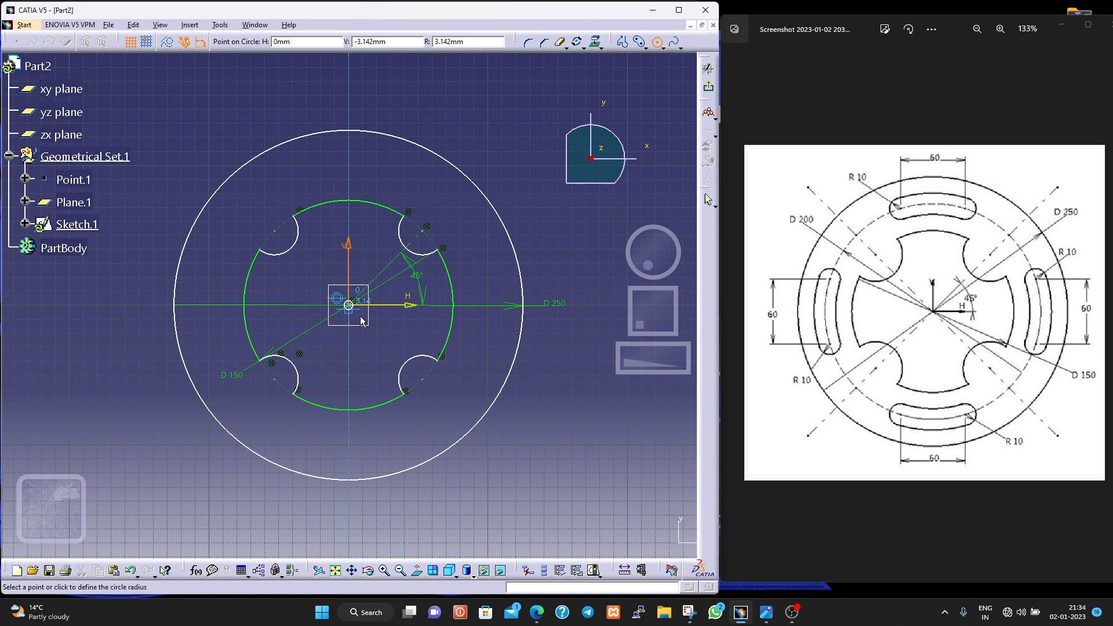
click(482, 380)
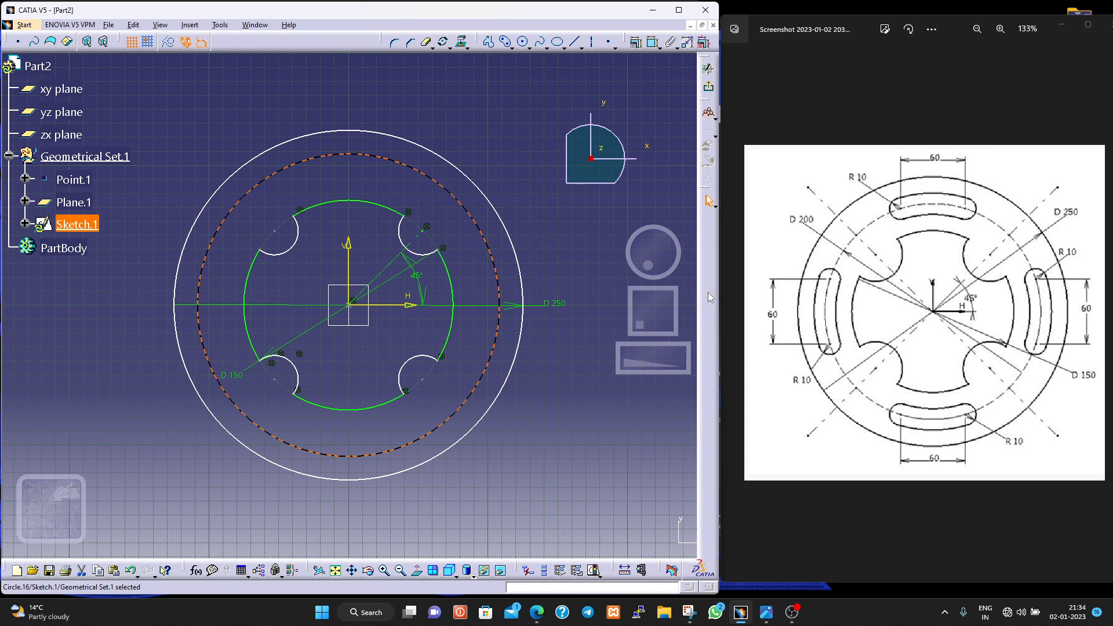
- Dimension the intermediate circle and set its diameter to 200 mm
click(653, 45)
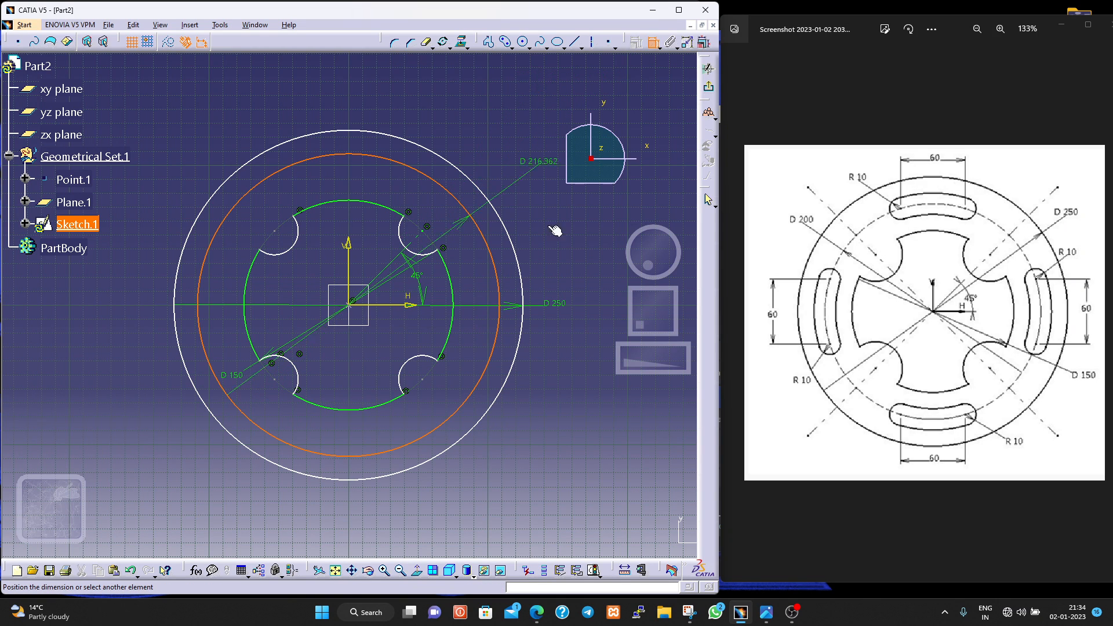
double_click(552, 347)
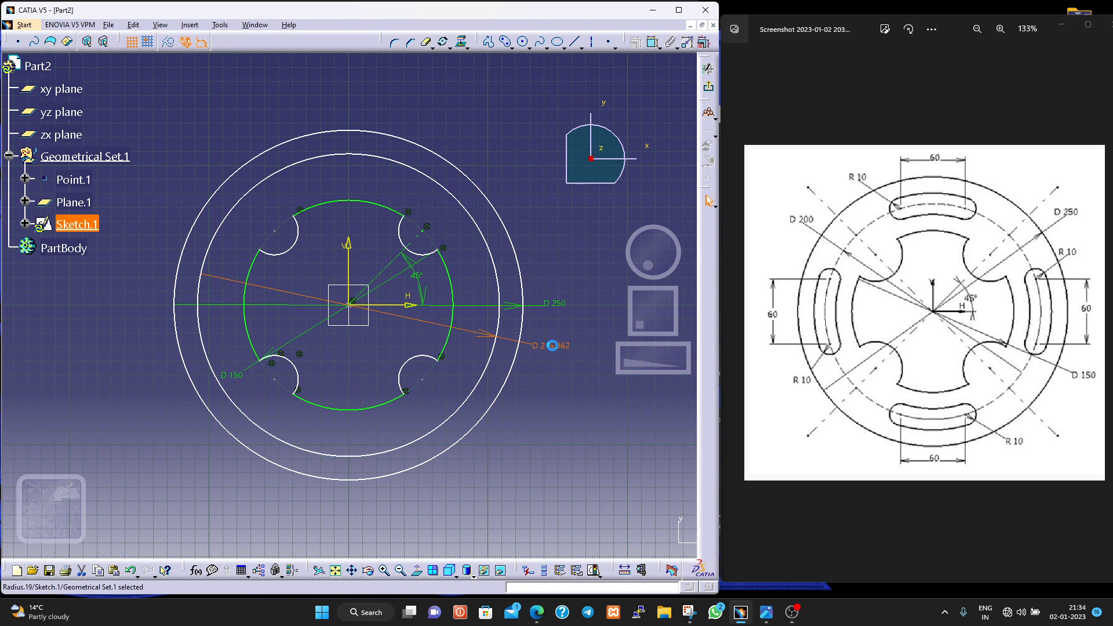
text(2)
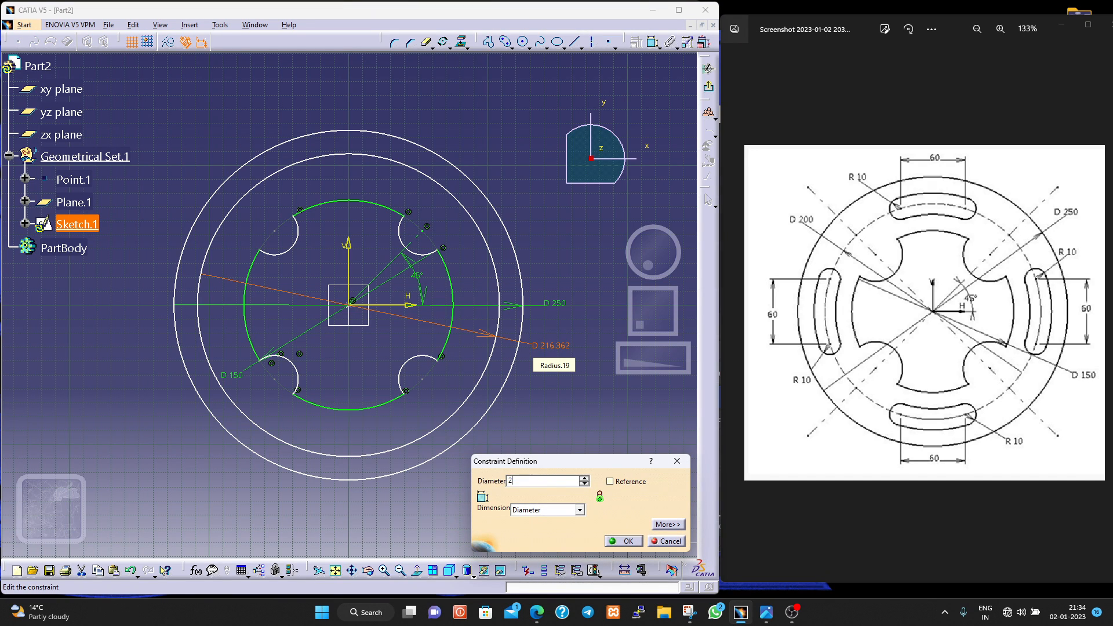
text(00mm)
key(Return)
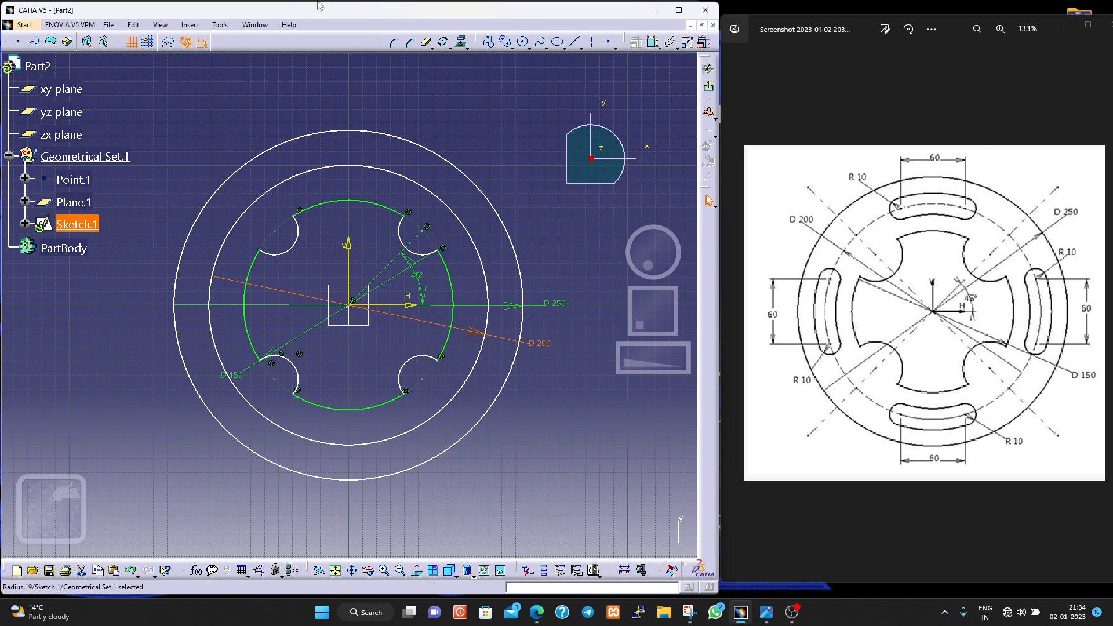
- Convert the 200 mm circle into a construction element
click(308, 171)
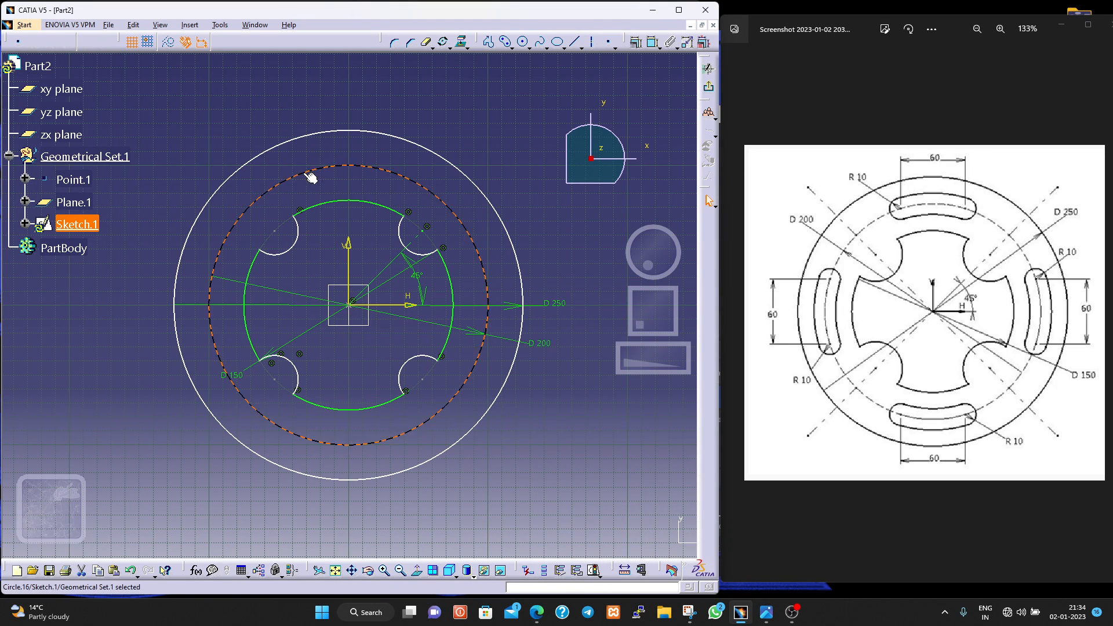
click(168, 43)
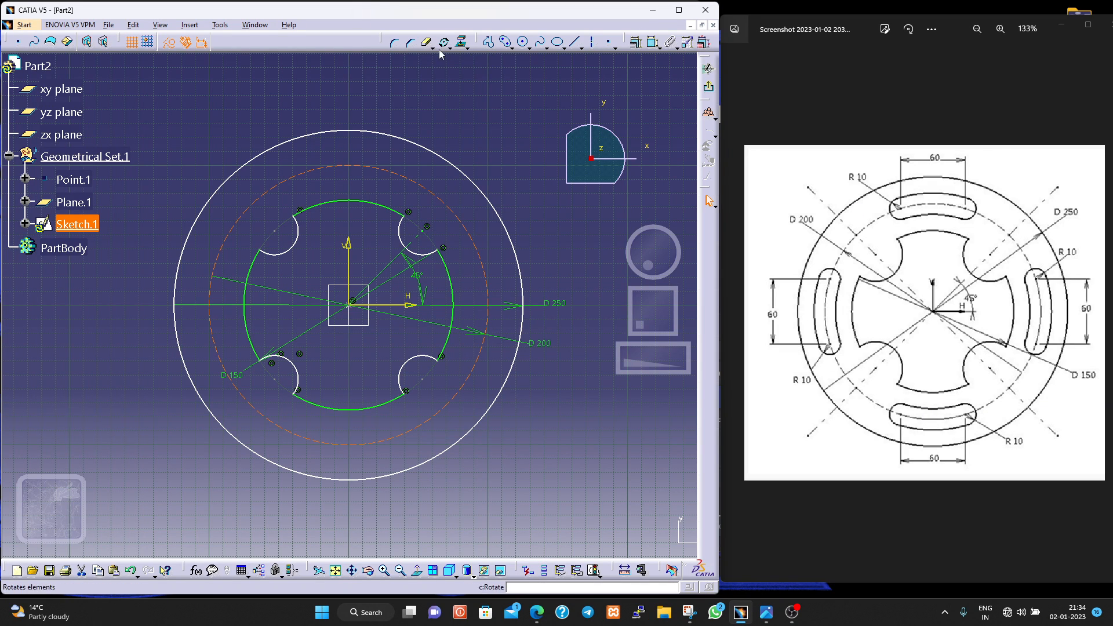
click(506, 43)
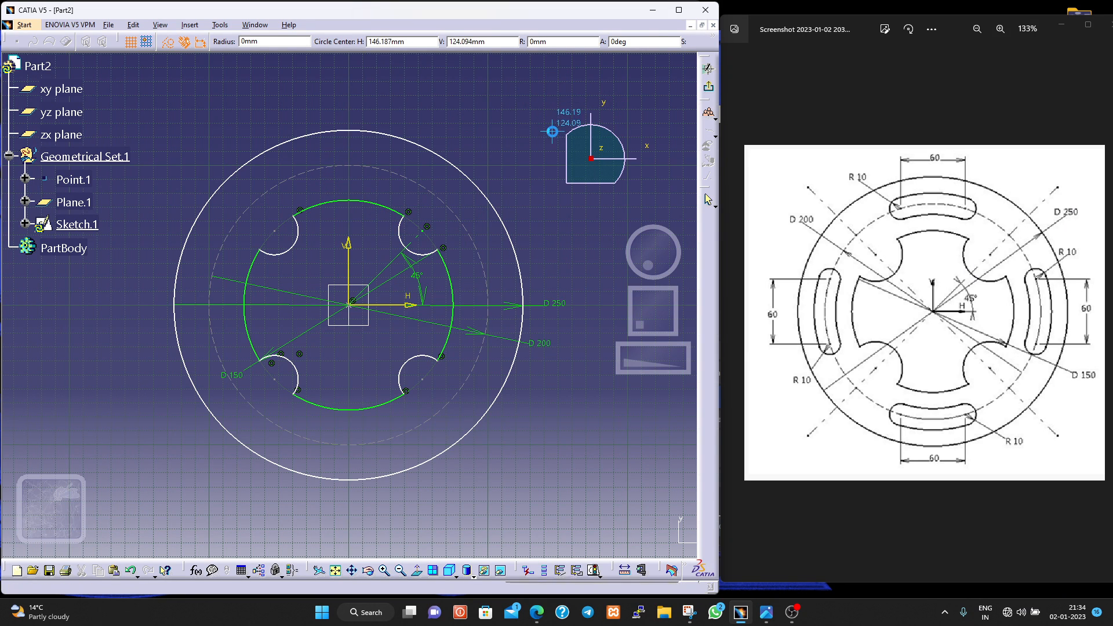
key(Escape)
- Sketch a horizontal axis line about 62 mm long across the upper part of the construction circle, with both endpoints on the circle
click(593, 44)
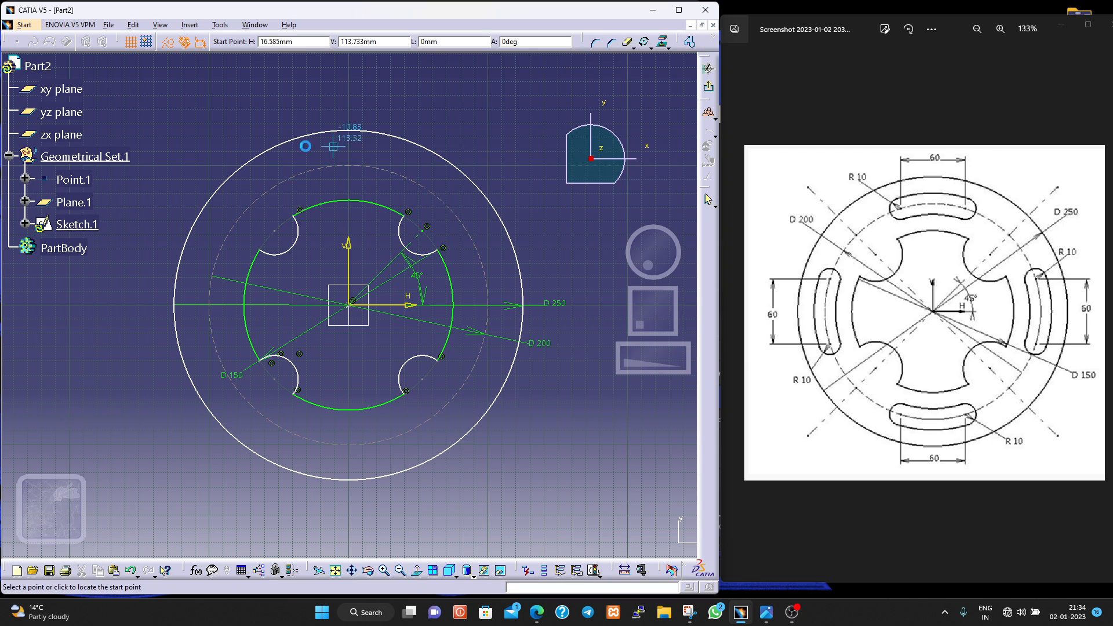
click(304, 171)
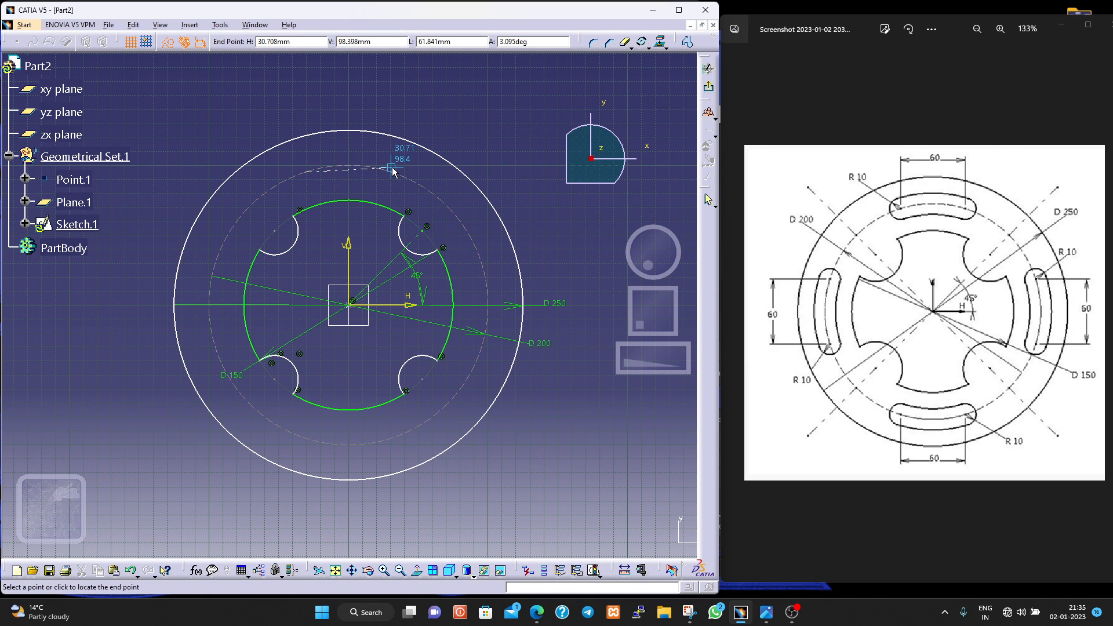
click(393, 172)
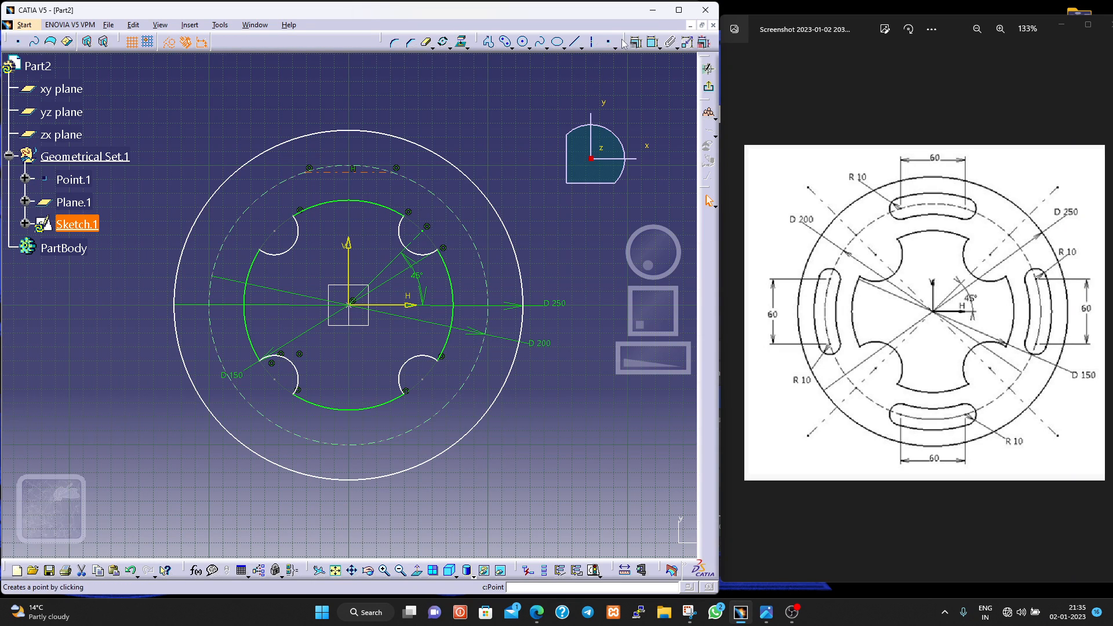
- Dimension the horizontal line above the circle and set its length to 60 mm
click(652, 42)
click(352, 169)
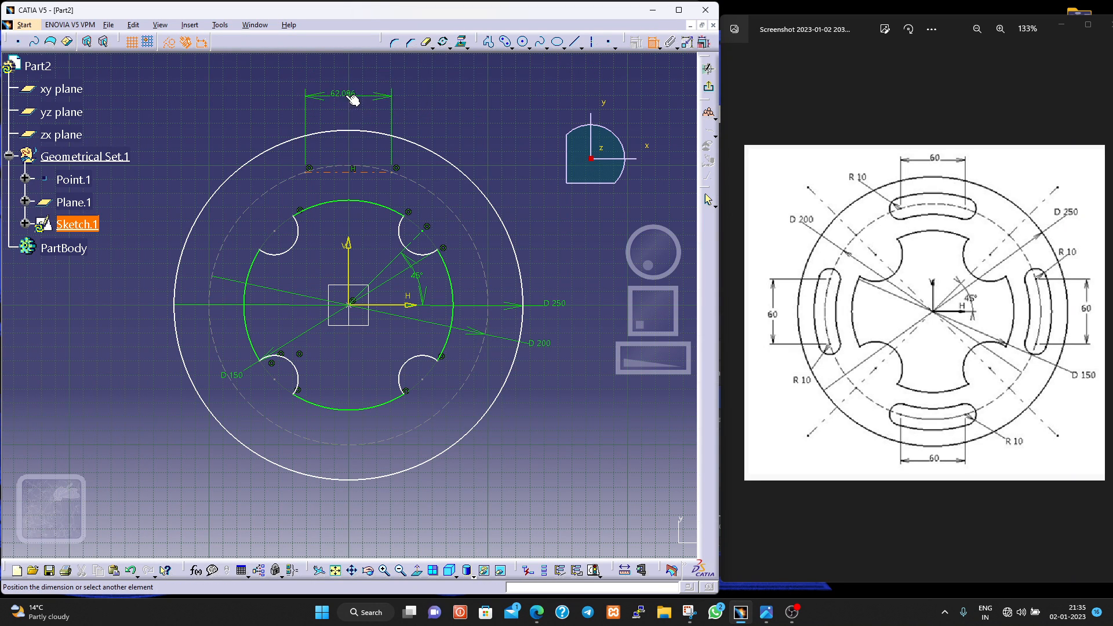
click(347, 102)
double_click(347, 101)
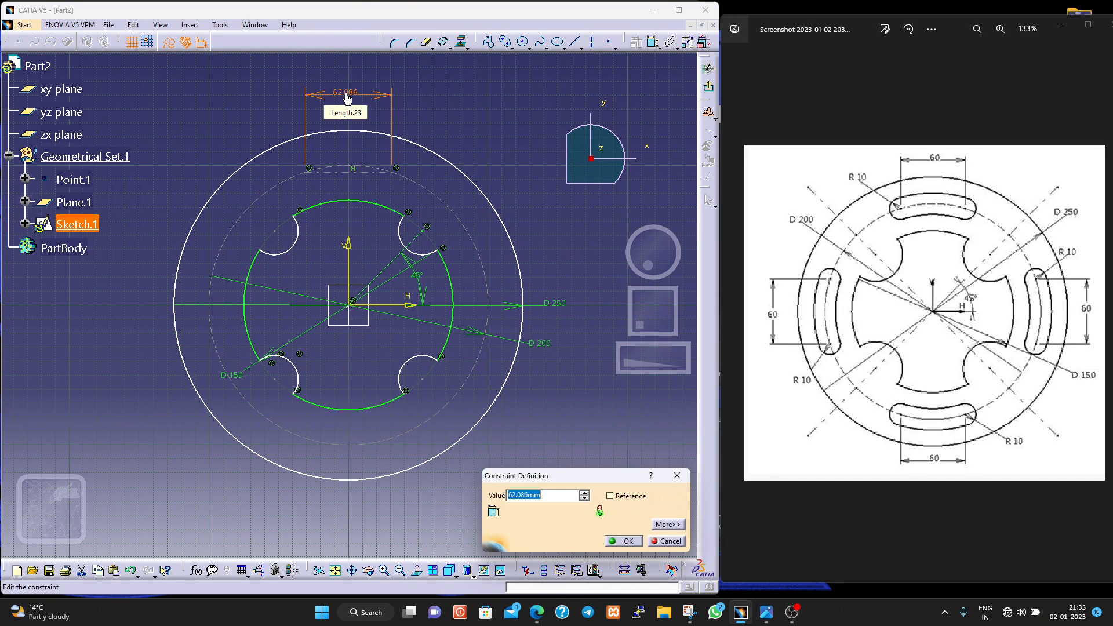
text(60)
key(Return)
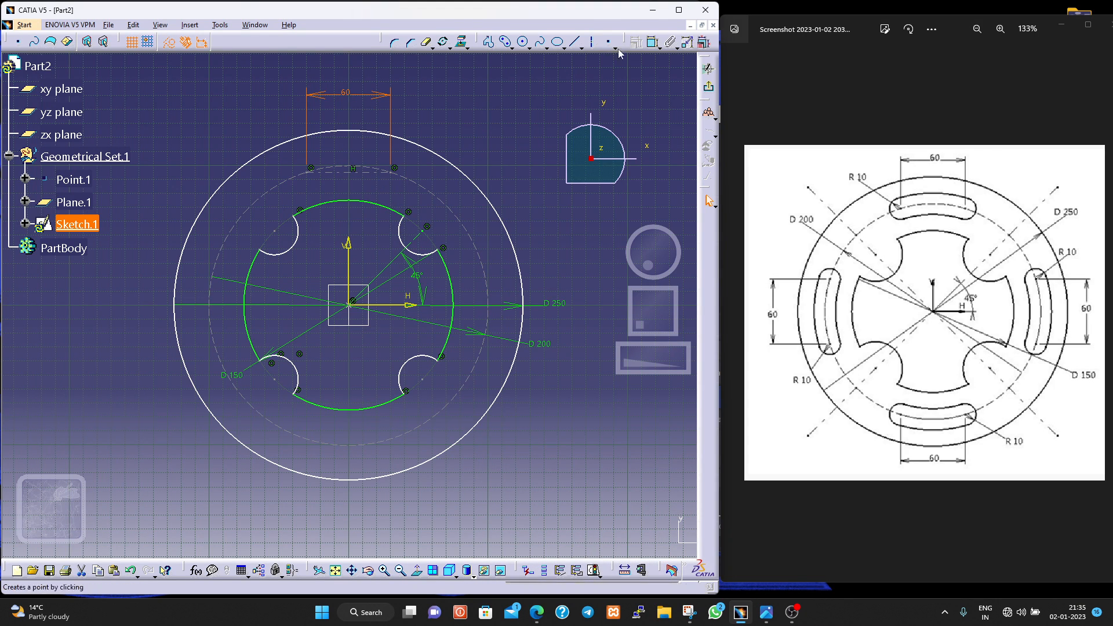
- Dimension the offset between the 60 mm line's left endpoint and the vertical axis, and delete that dimension again
click(653, 43)
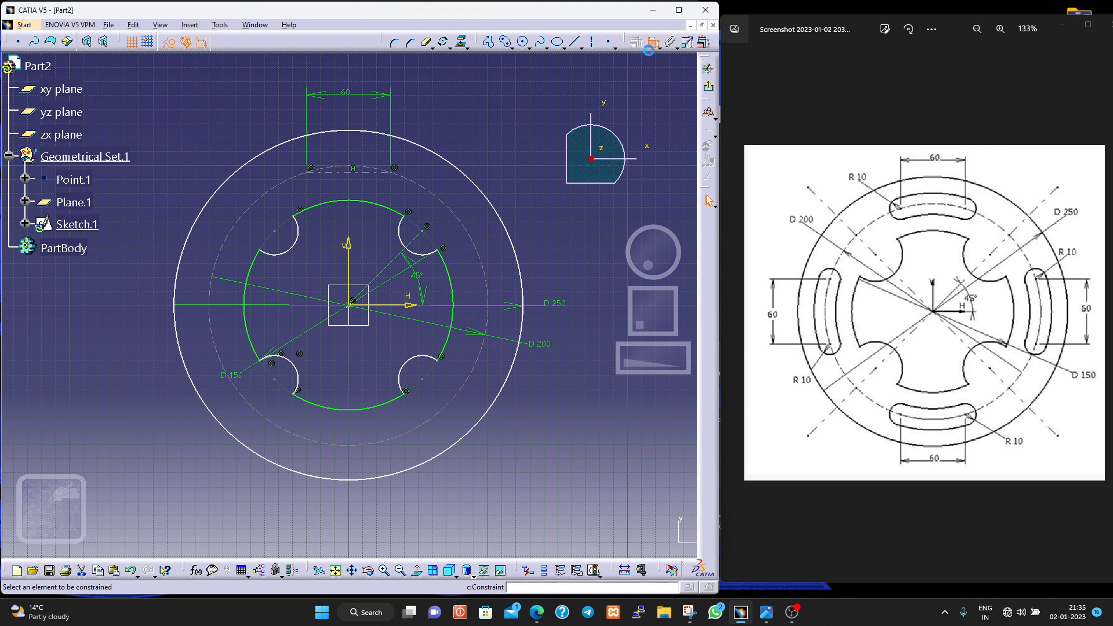
click(313, 177)
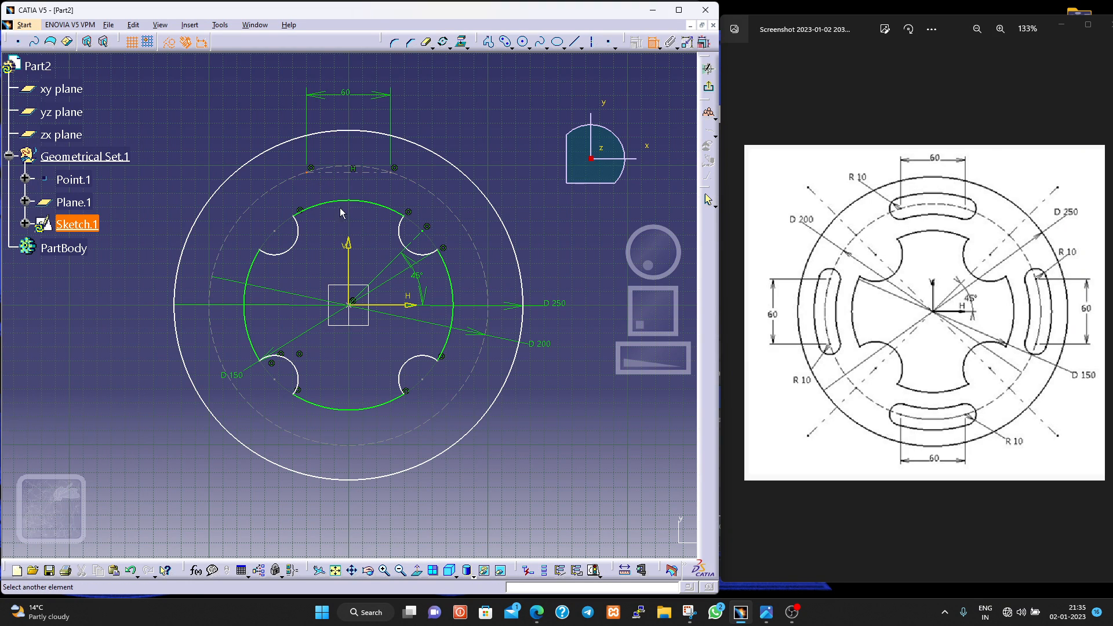
click(348, 257)
click(326, 119)
key(Delete)
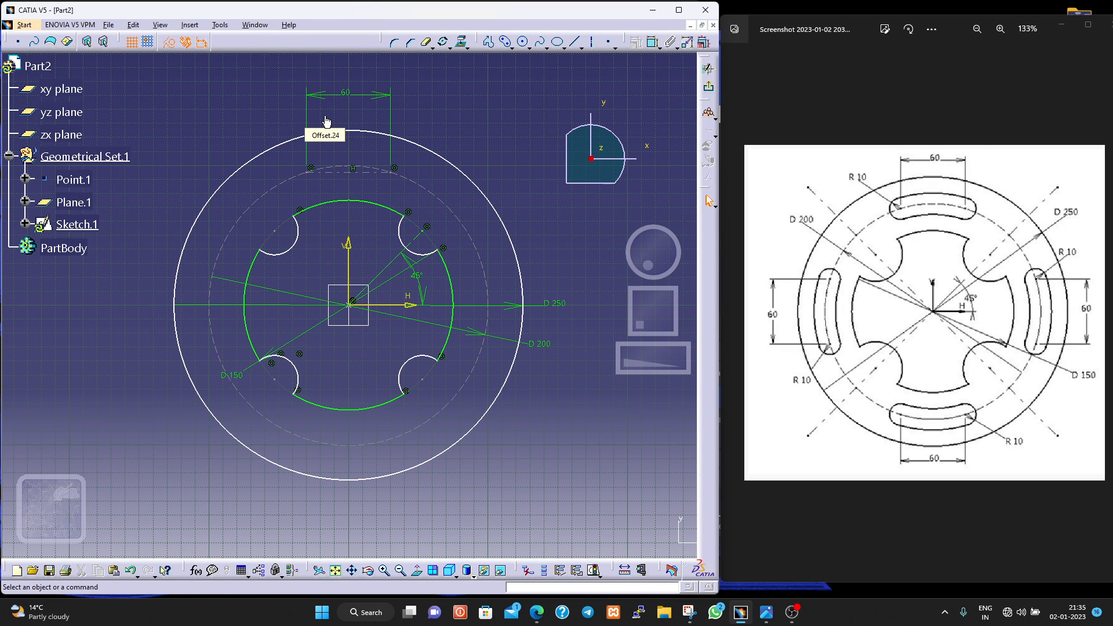
click(354, 93)
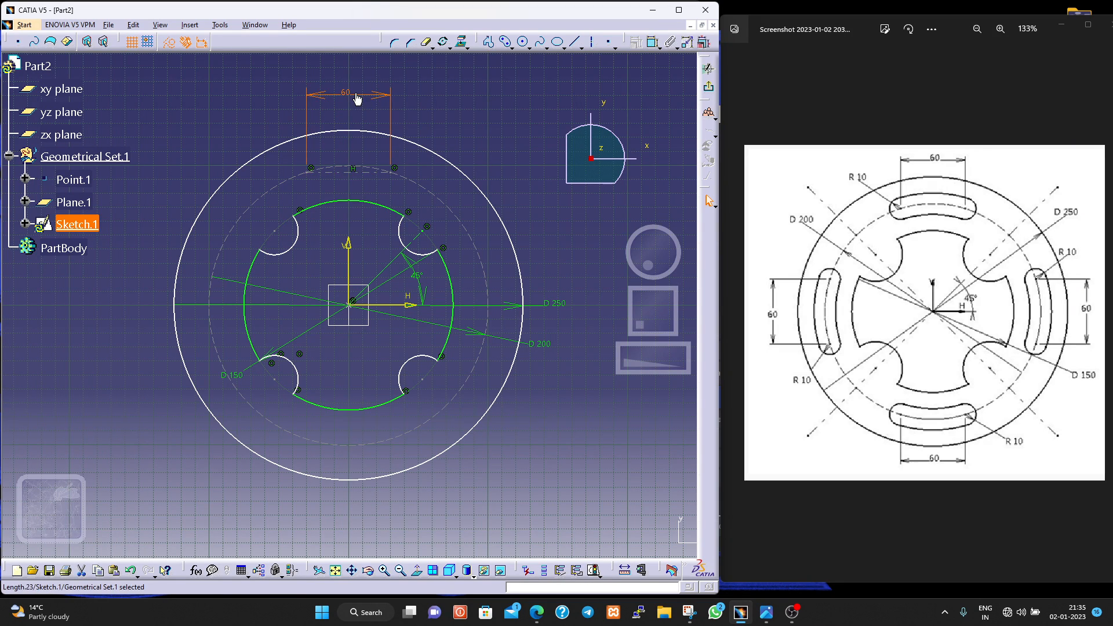
click(428, 116)
click(507, 39)
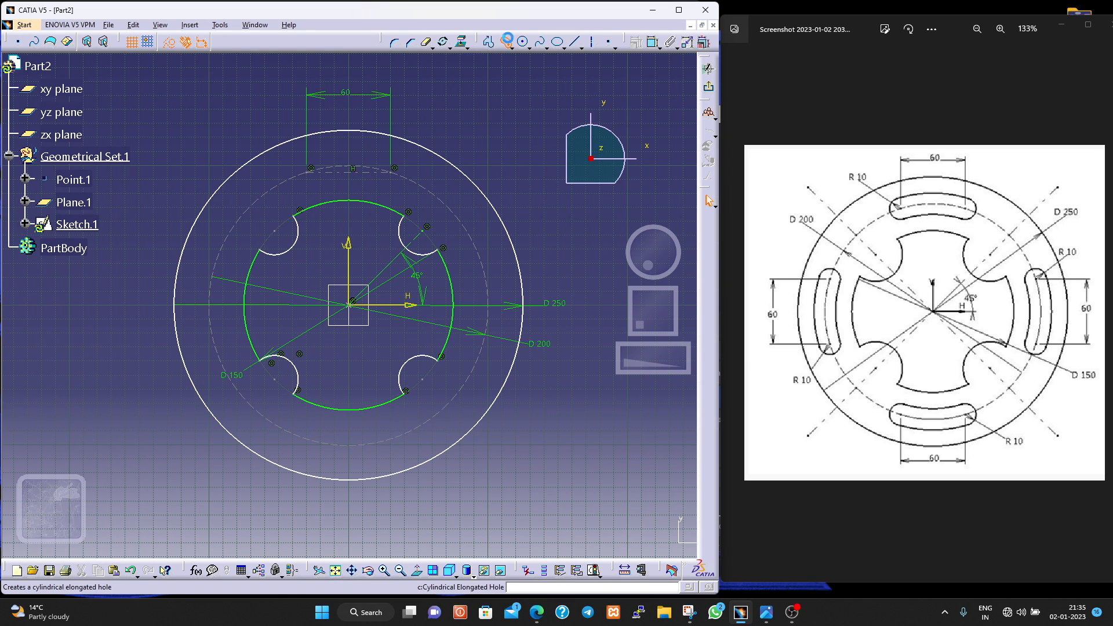
click(311, 172)
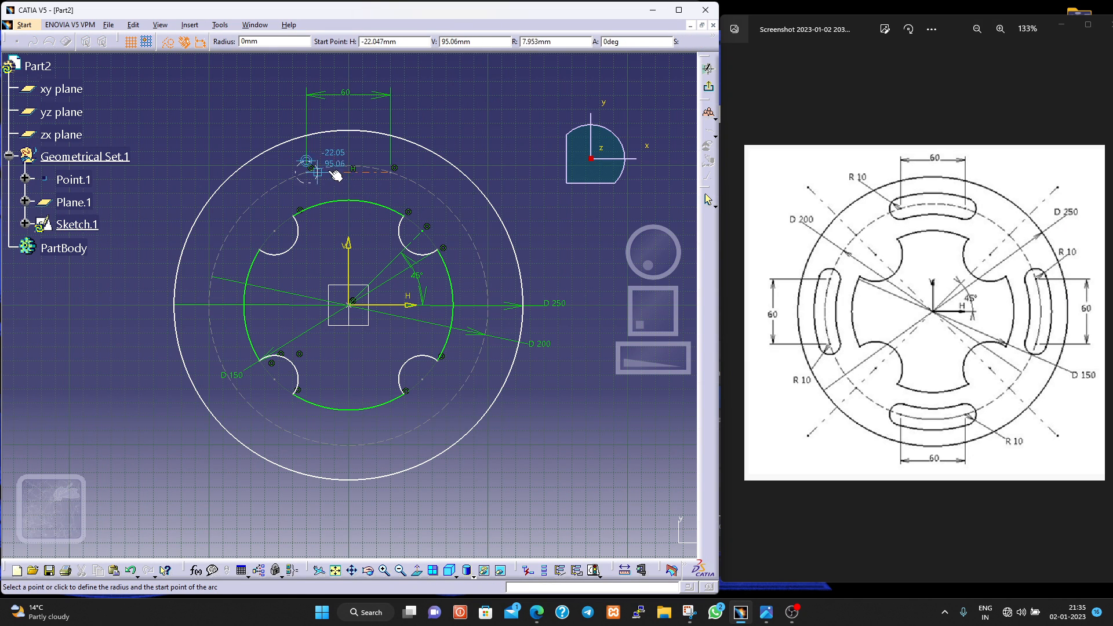
click(395, 171)
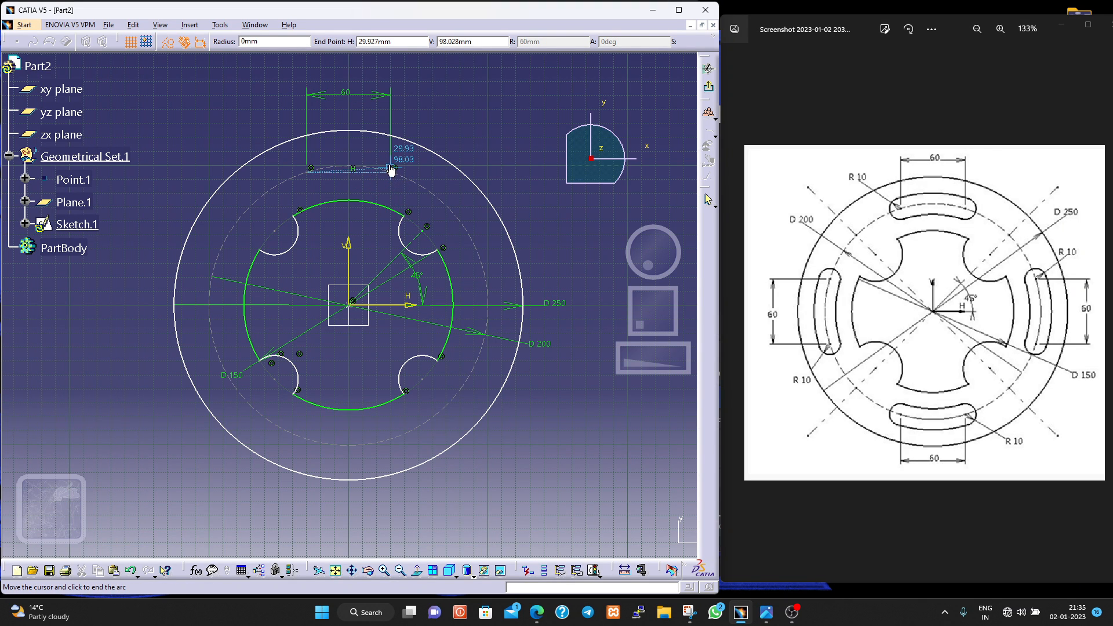
click(392, 174)
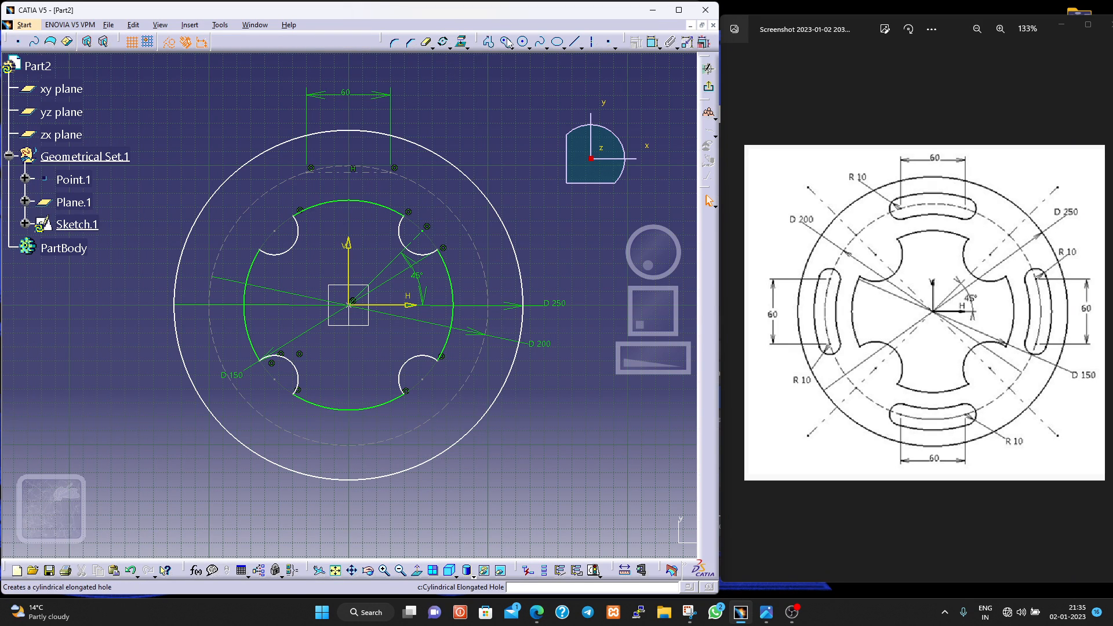
- Sketch a cylindrical elongated hole centred on the origin, running between the two endpoints of the 60 mm line
click(522, 41)
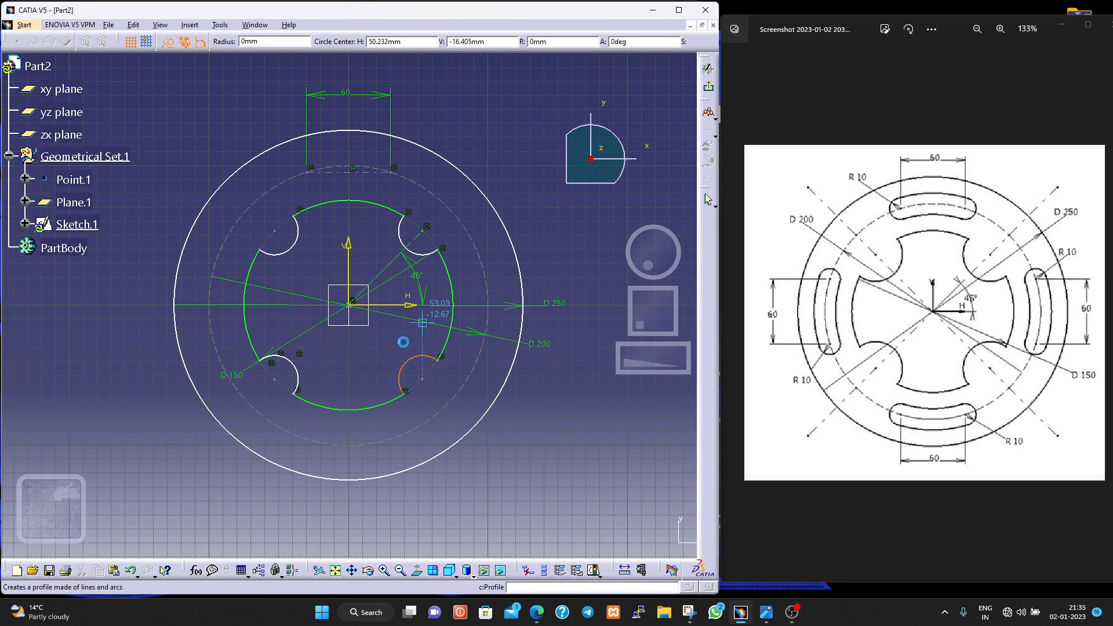
click(351, 303)
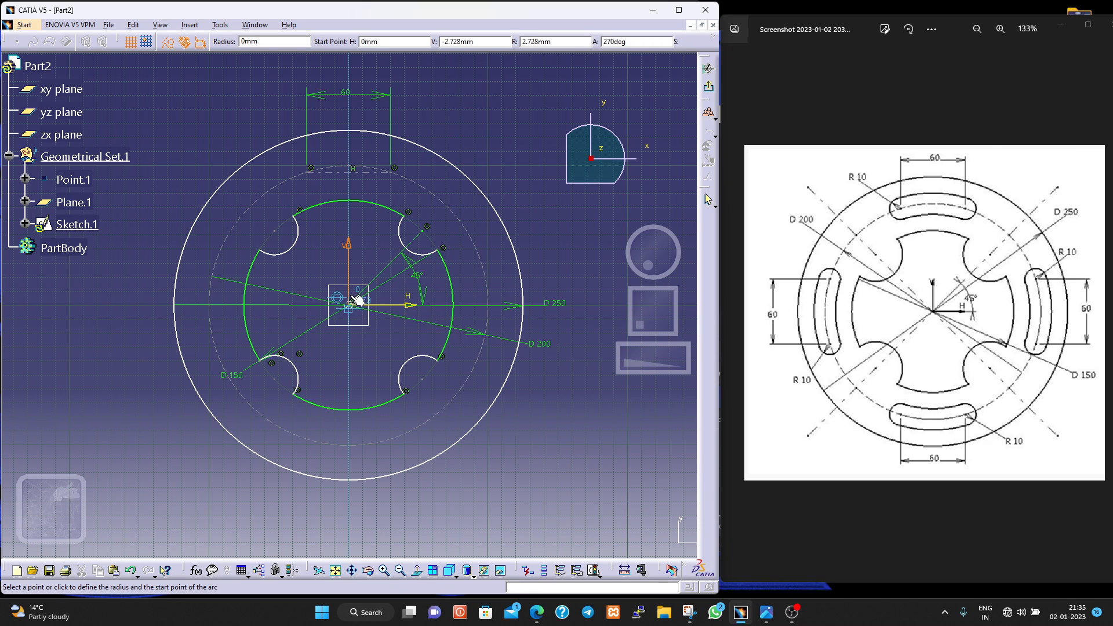
click(311, 170)
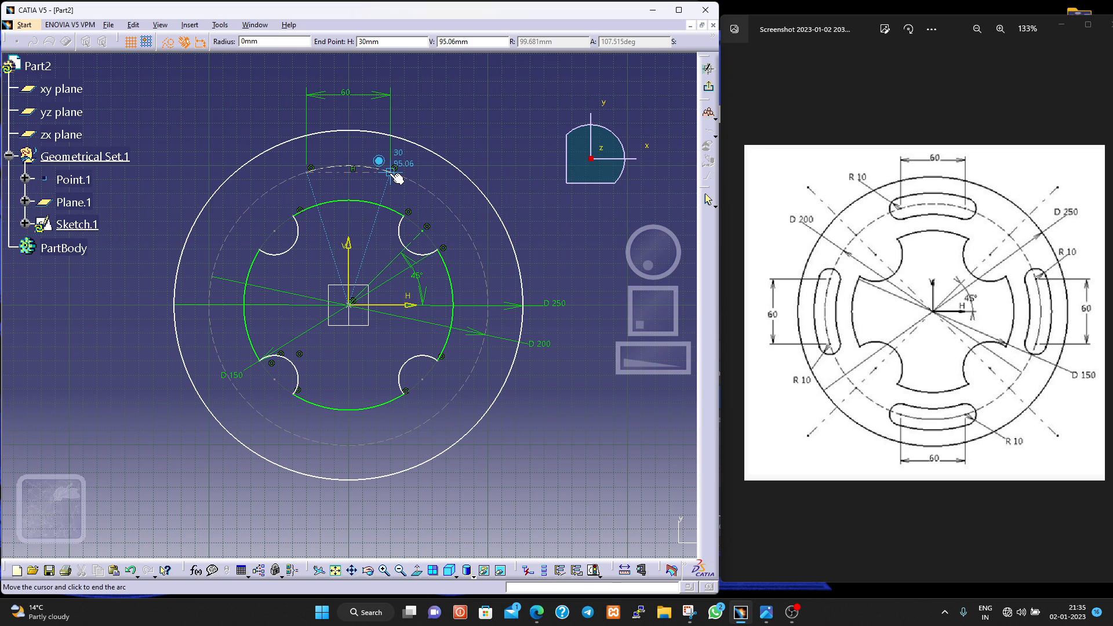
click(395, 175)
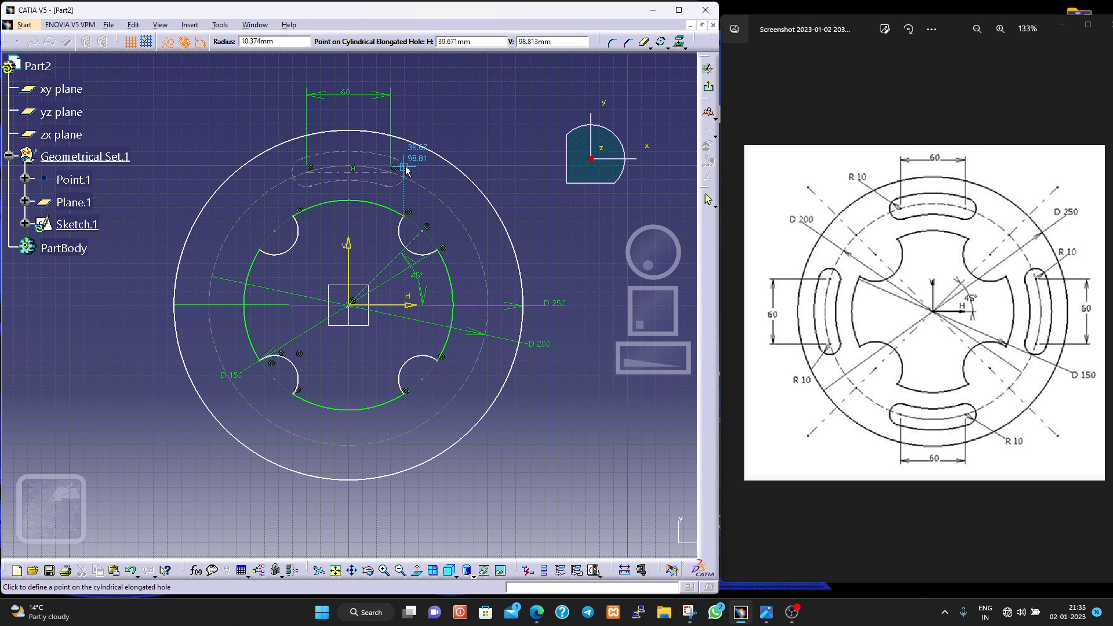
click(386, 186)
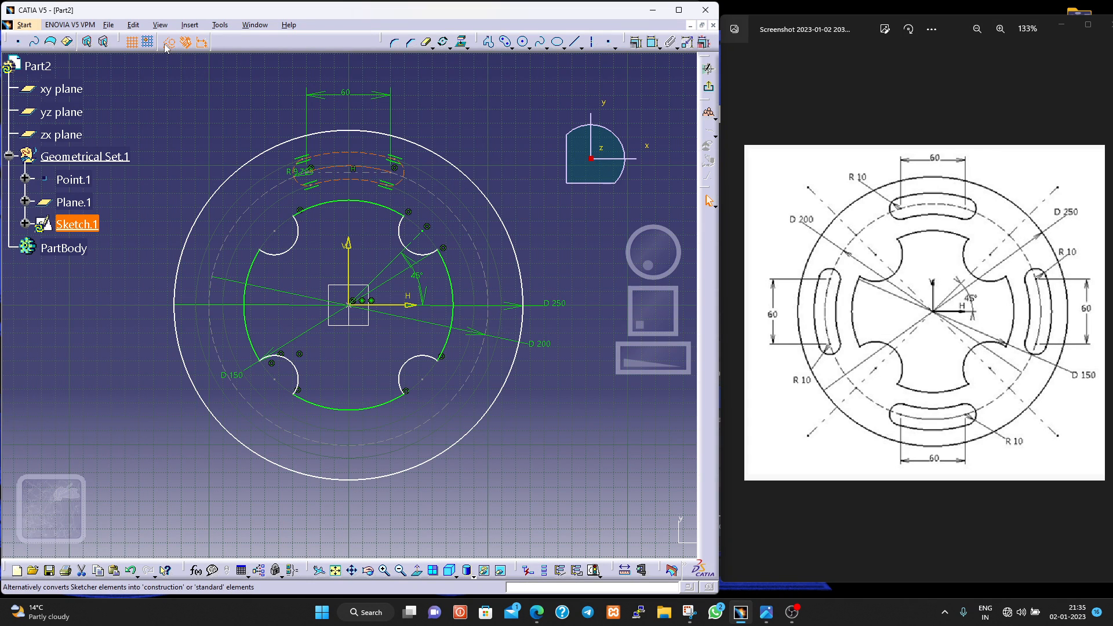
- Delete the curved slot from the upper part of the plate
click(466, 157)
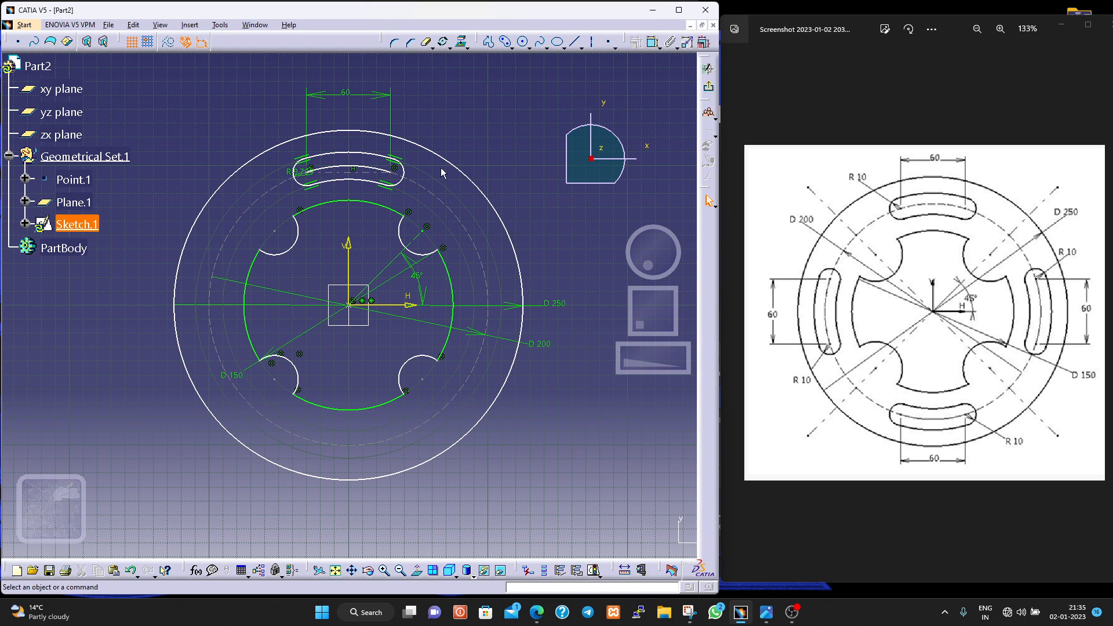
click(372, 183)
key(Delete)
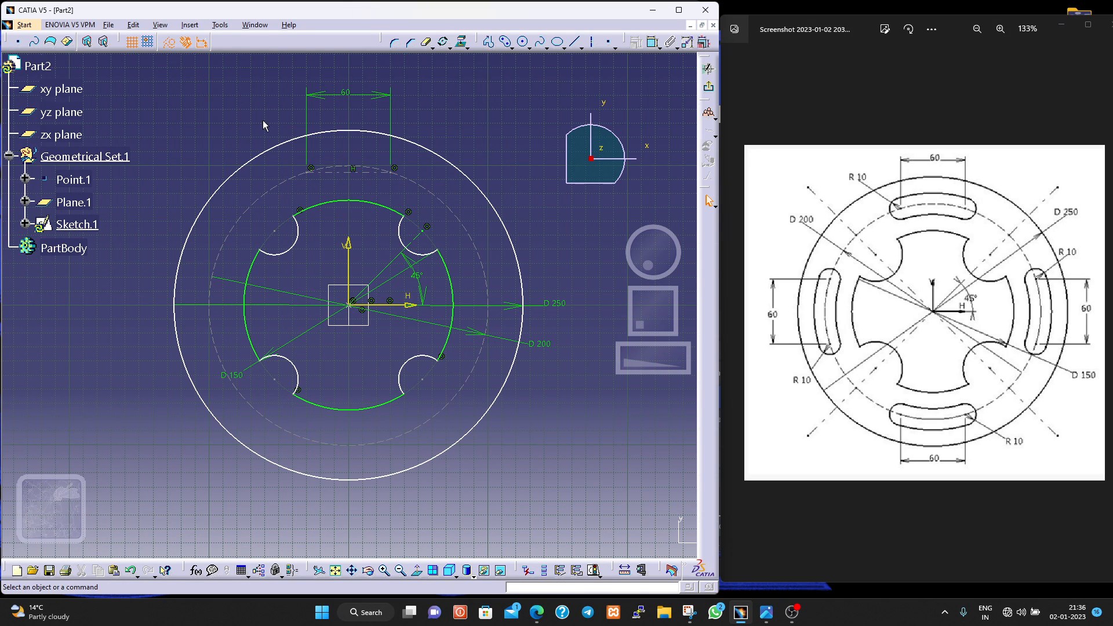
- With construction mode off, sketch an origin-centred cylindrical elongated hole between the 60 mm line's endpoints, with a radius of about 11 mm
click(505, 42)
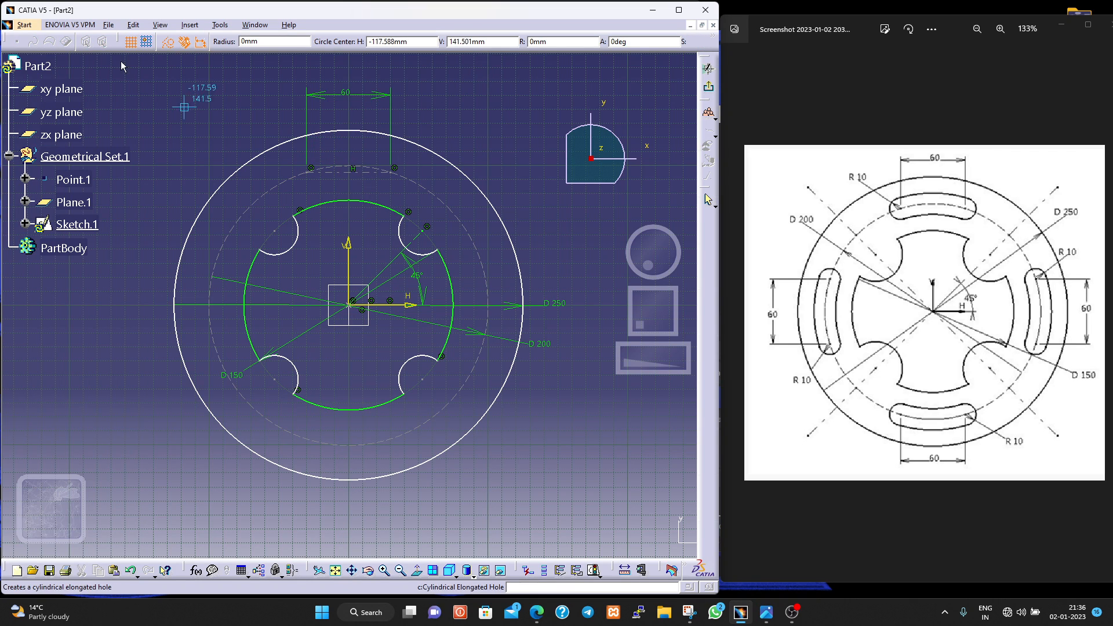
click(168, 42)
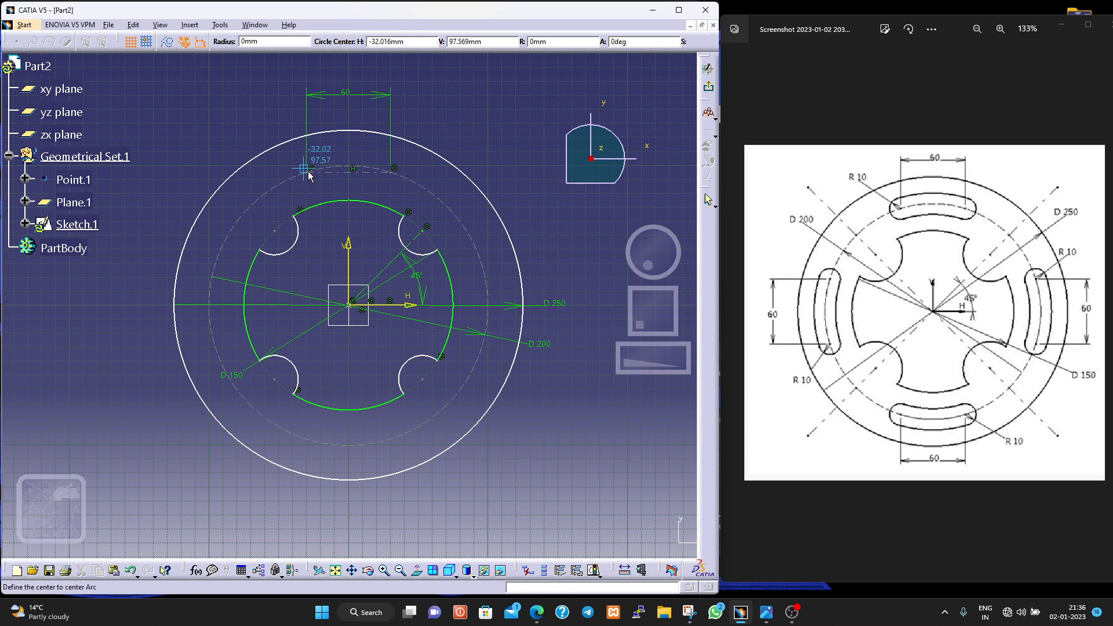
click(349, 302)
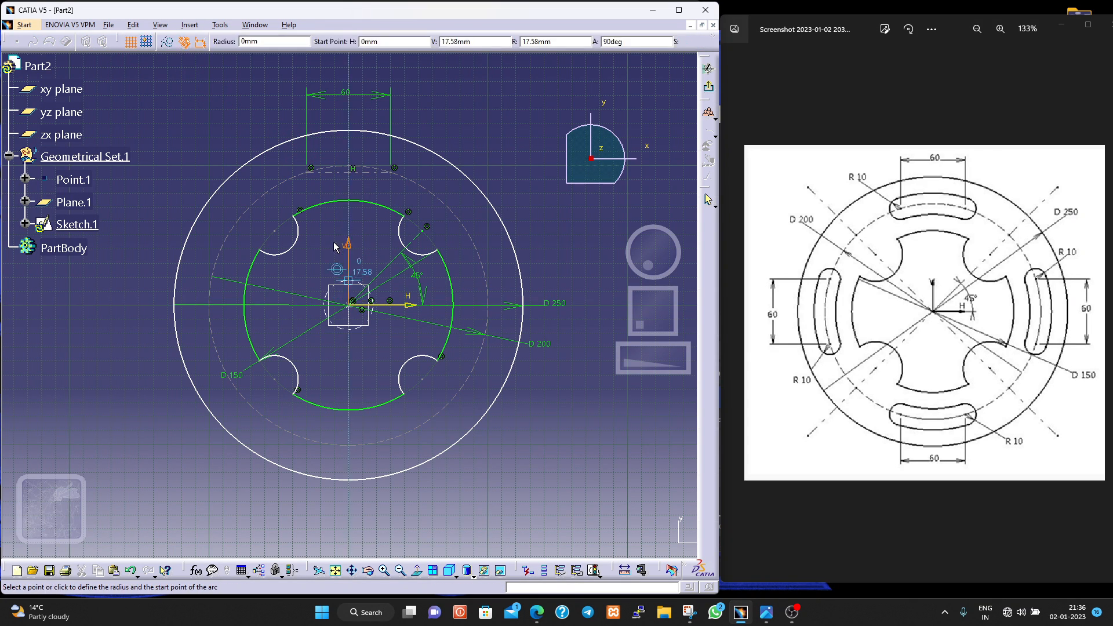
click(312, 170)
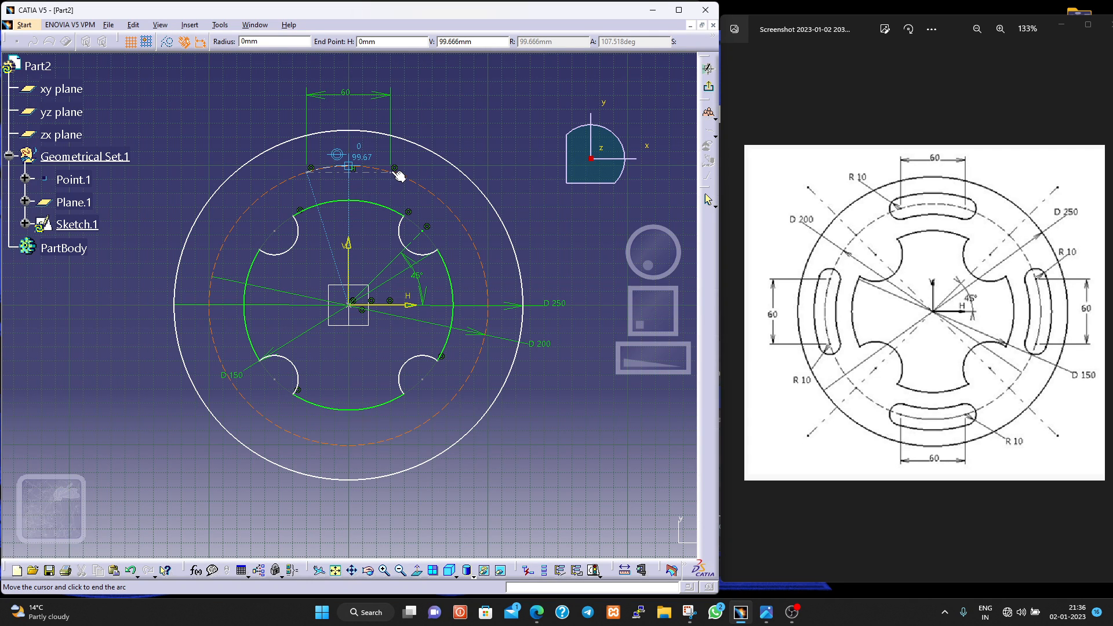
click(392, 170)
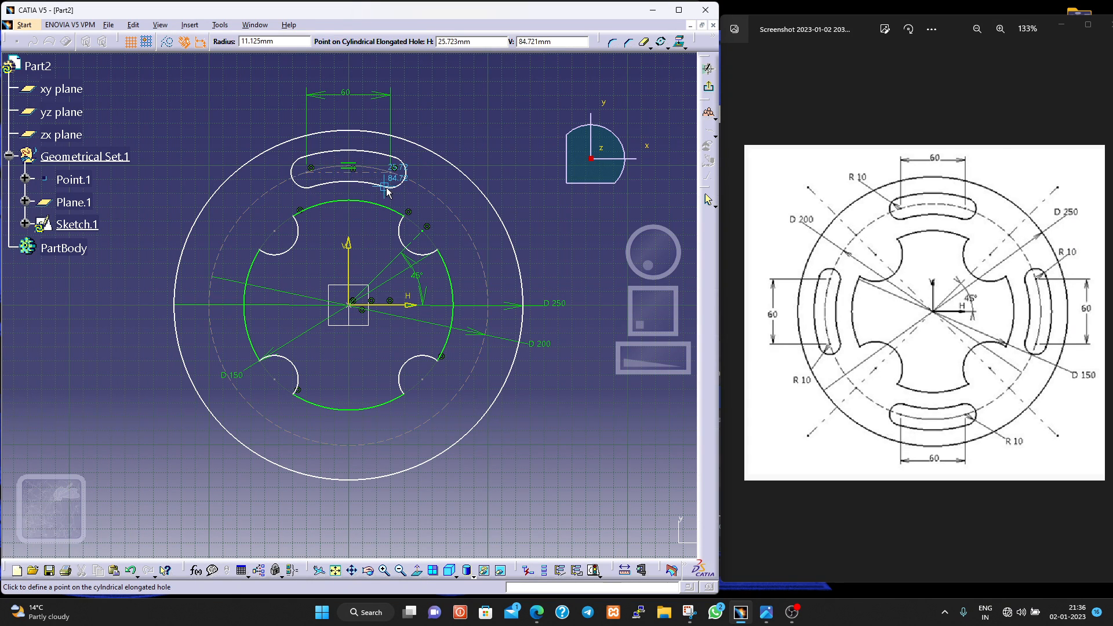
click(385, 189)
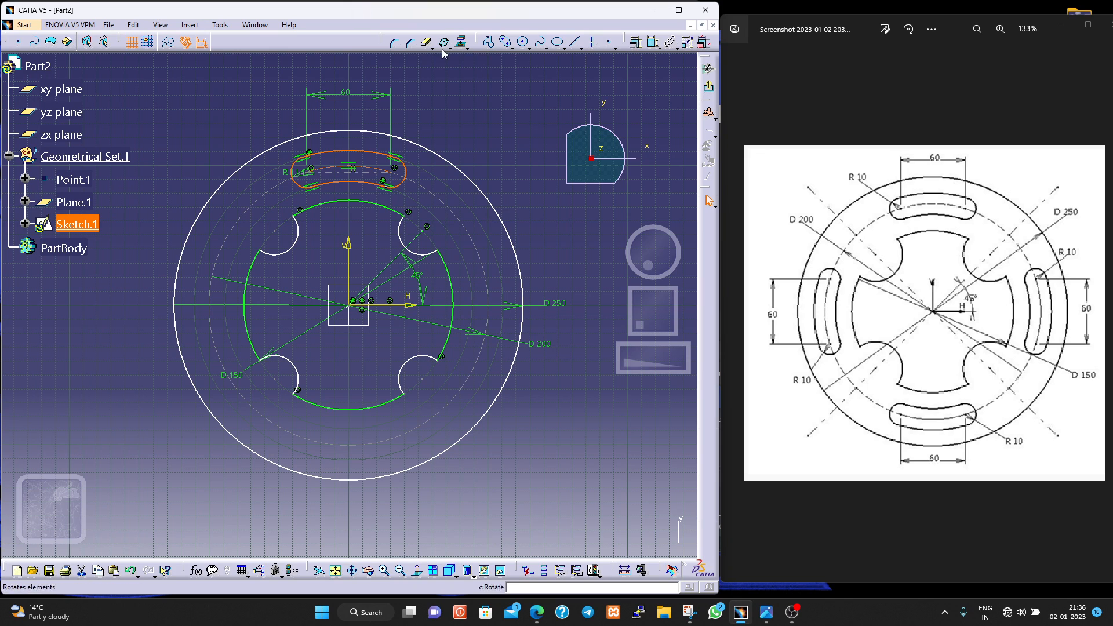
- Try to dimension the slot's left end arc and edit its radius through the circle definition
click(653, 43)
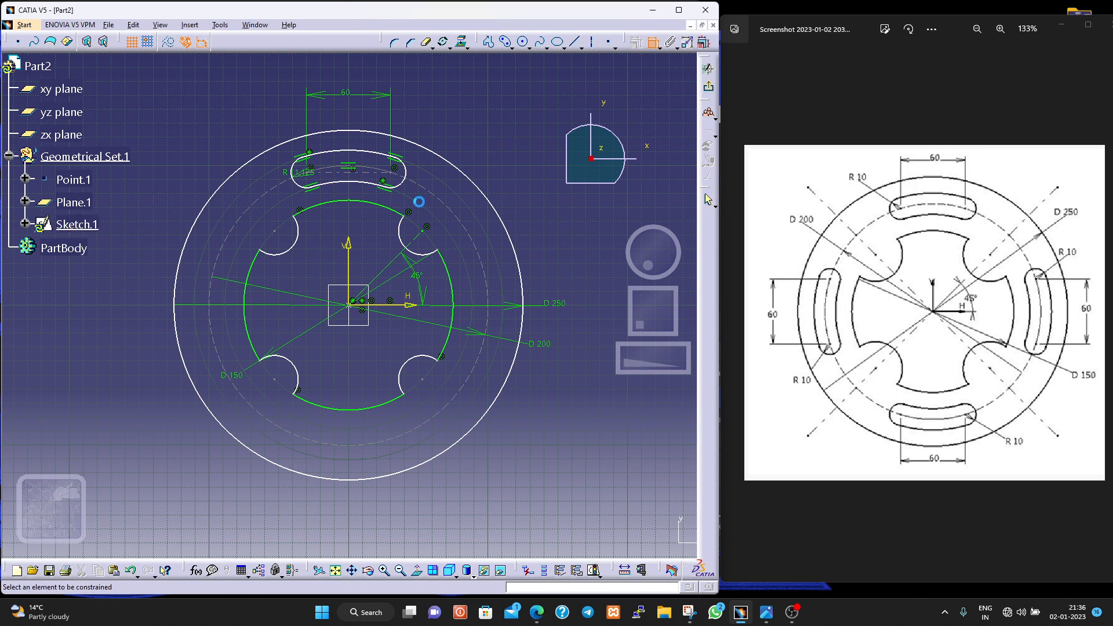
click(295, 173)
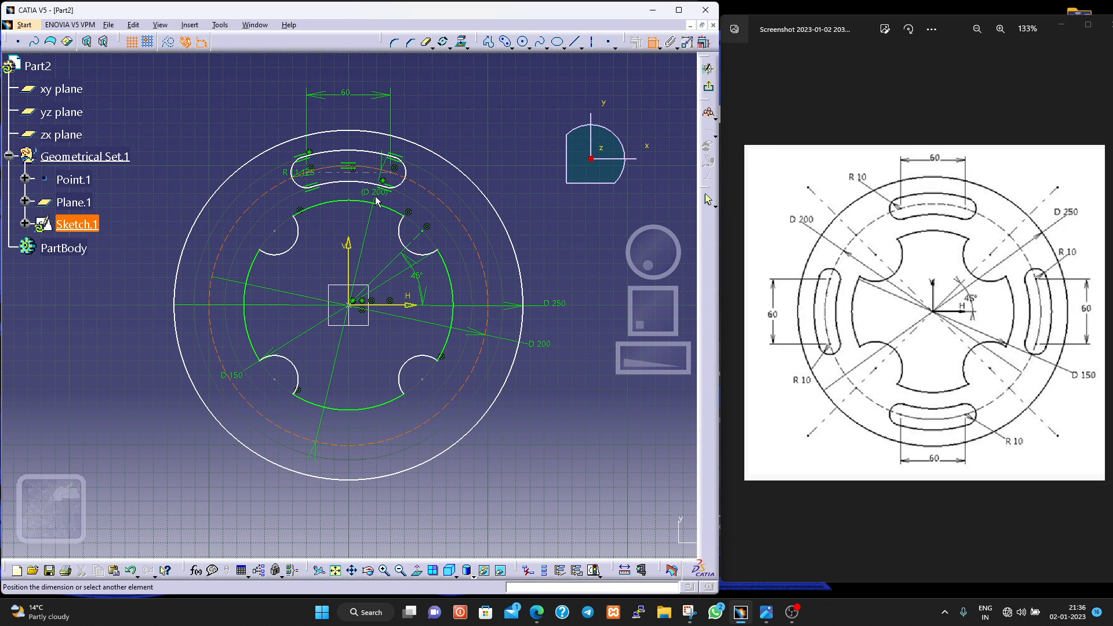
key(Escape)
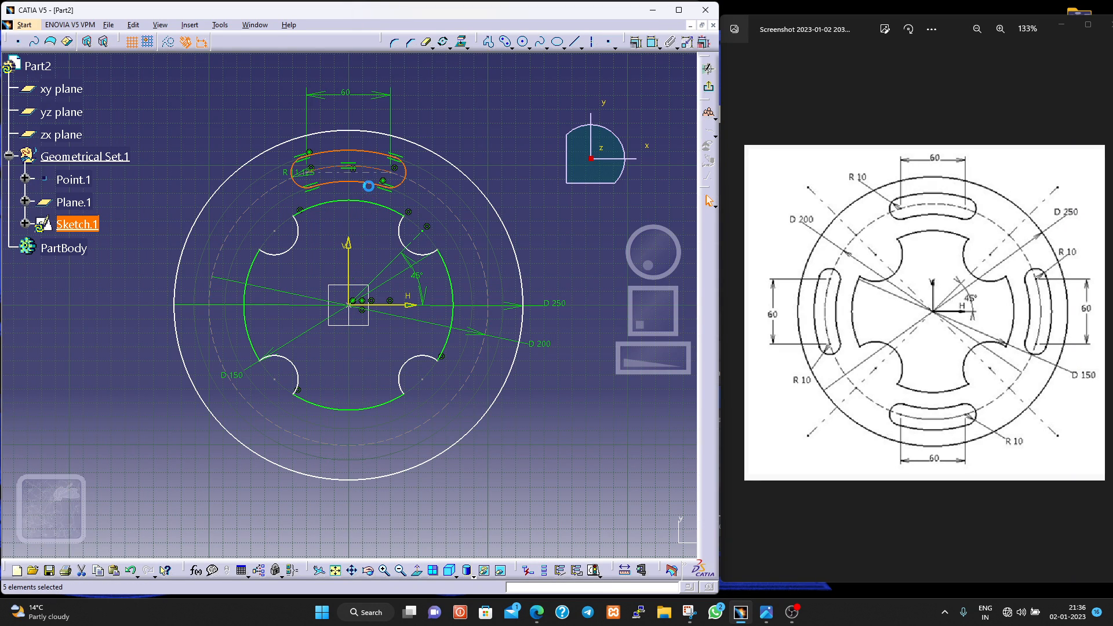
double_click(300, 173)
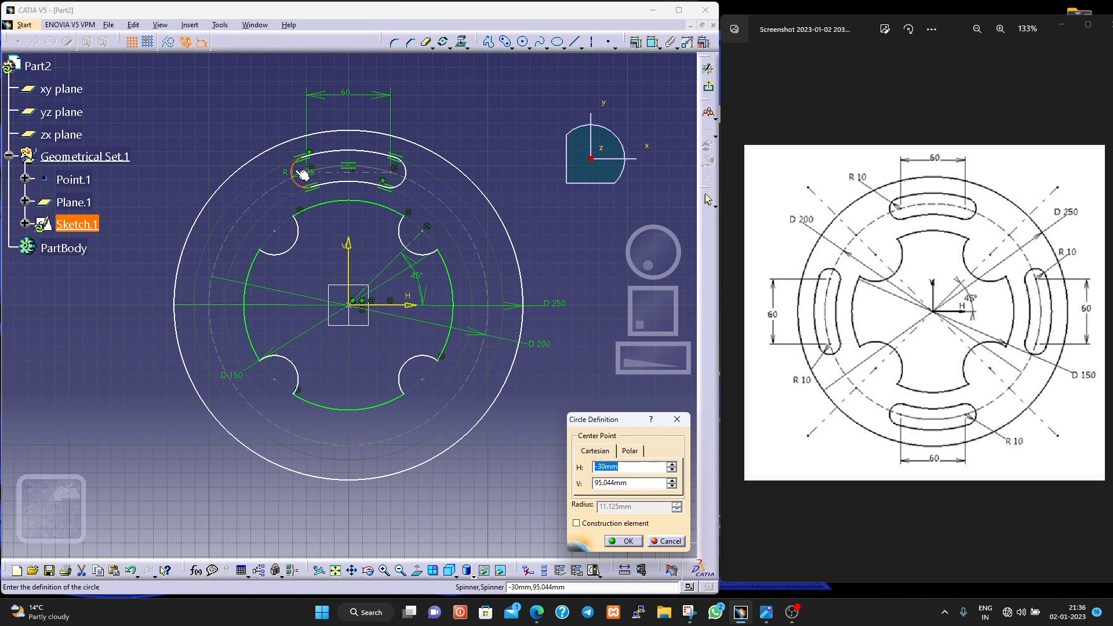
click(666, 540)
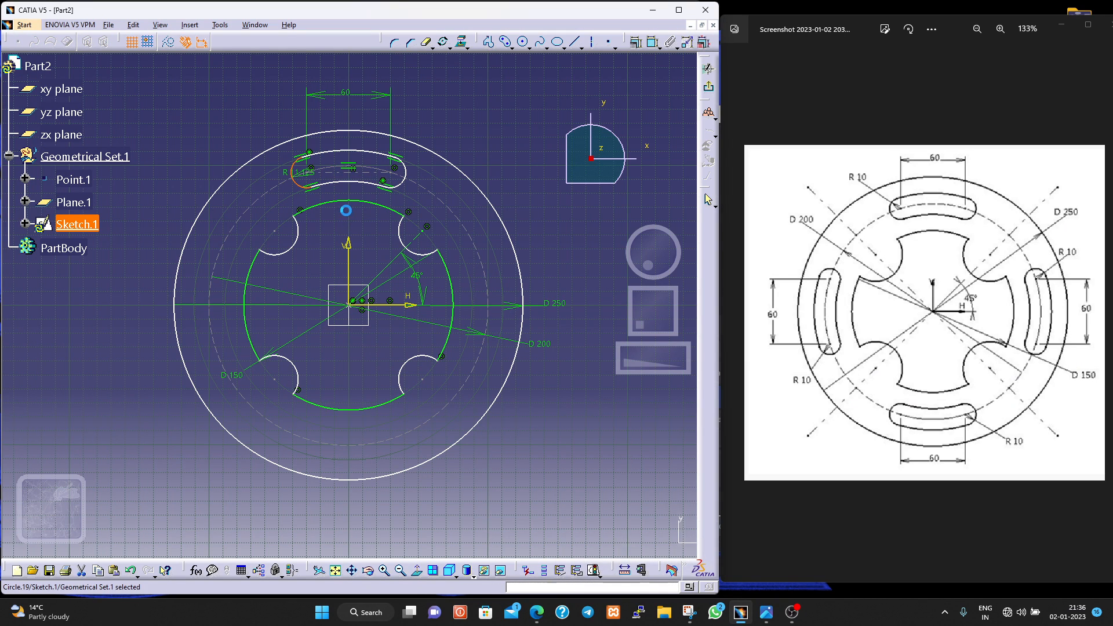
- Try to set the upper slot's end radius to 10 mm and reposition its dimension, undoing both changes
mouse_move(256, 187)
middle_down()
mouse_move(269, 119)
mouse_move(313, 280)
middle_up()
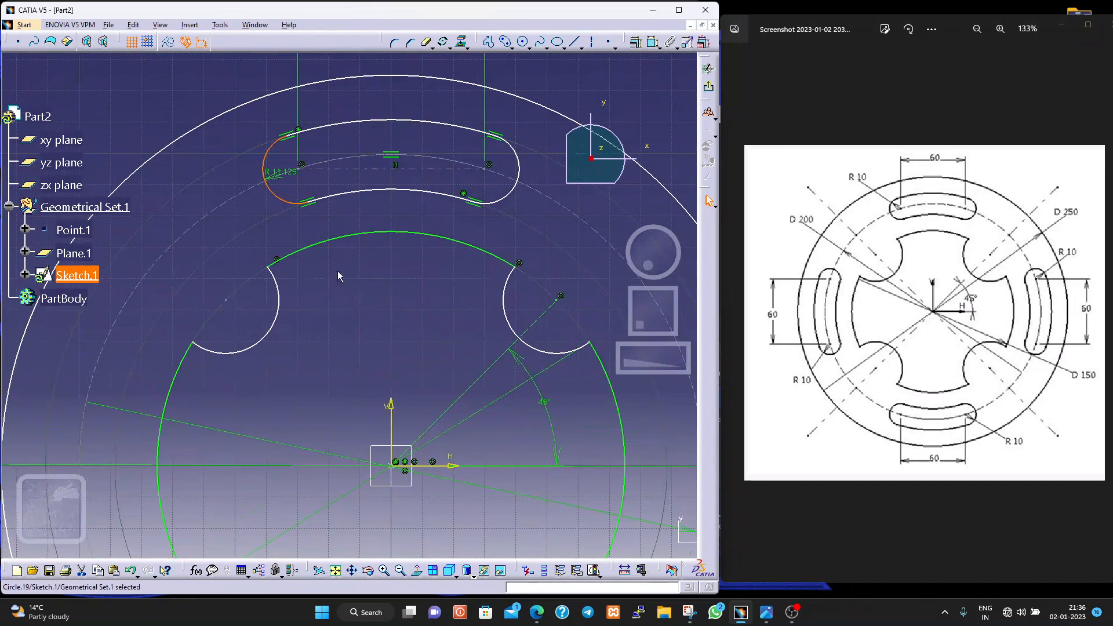
double_click(280, 170)
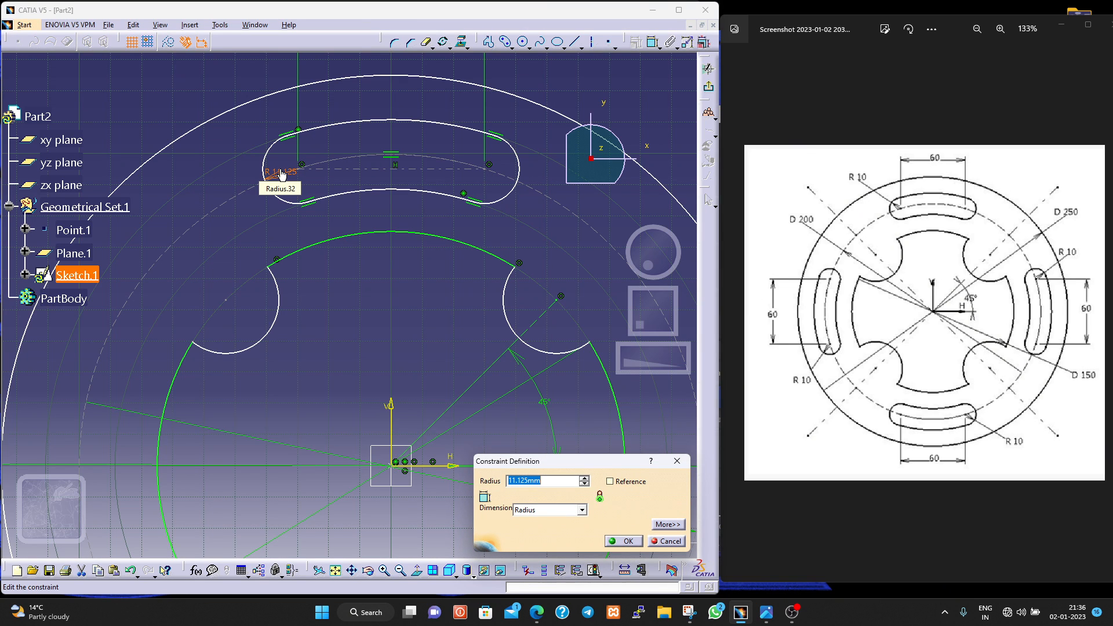
text(10)
key(Return)
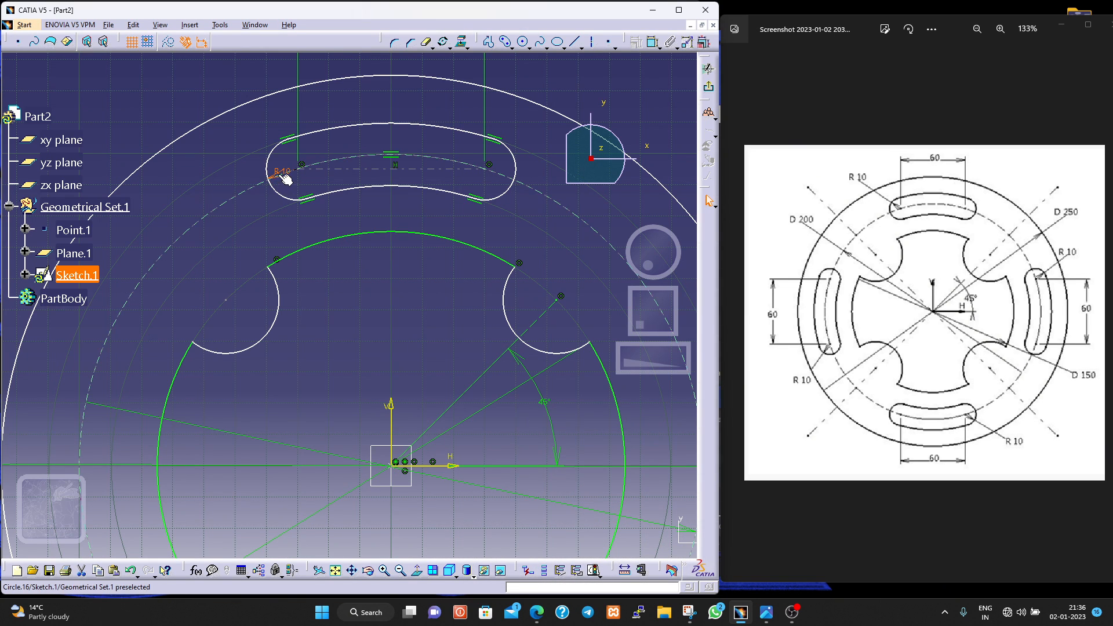
drag(286, 178, 238, 175)
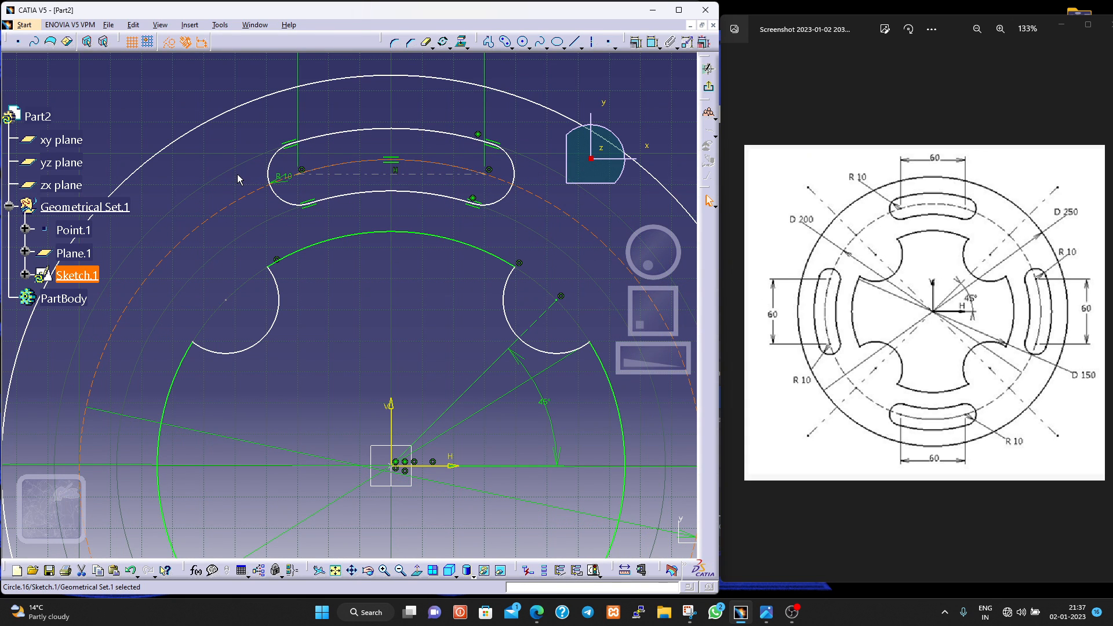
key(ctrl+z)
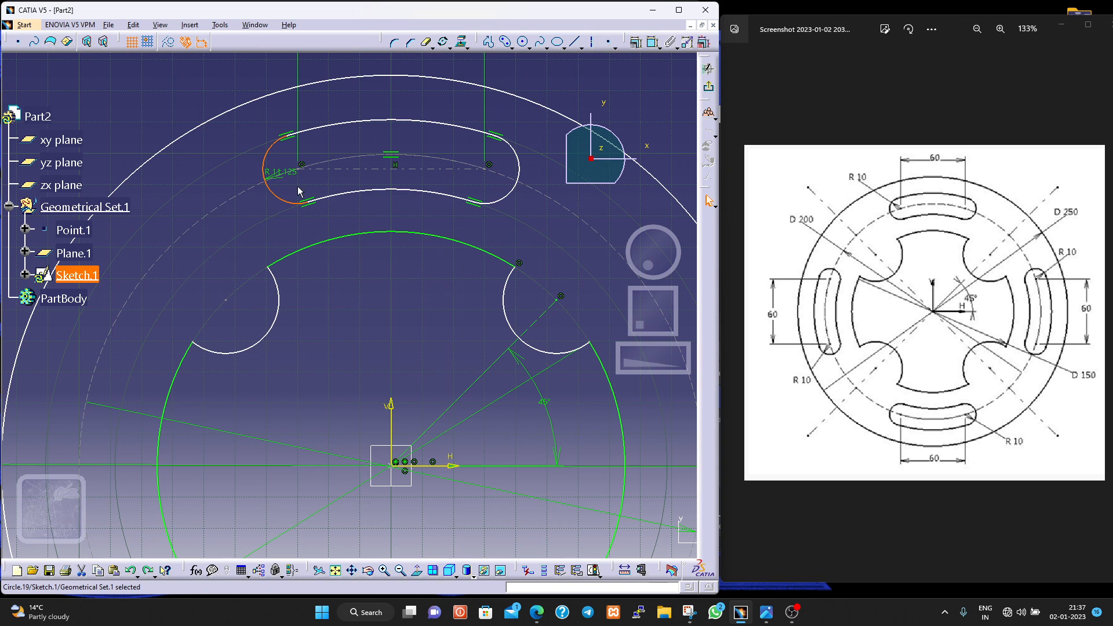
double_click(281, 173)
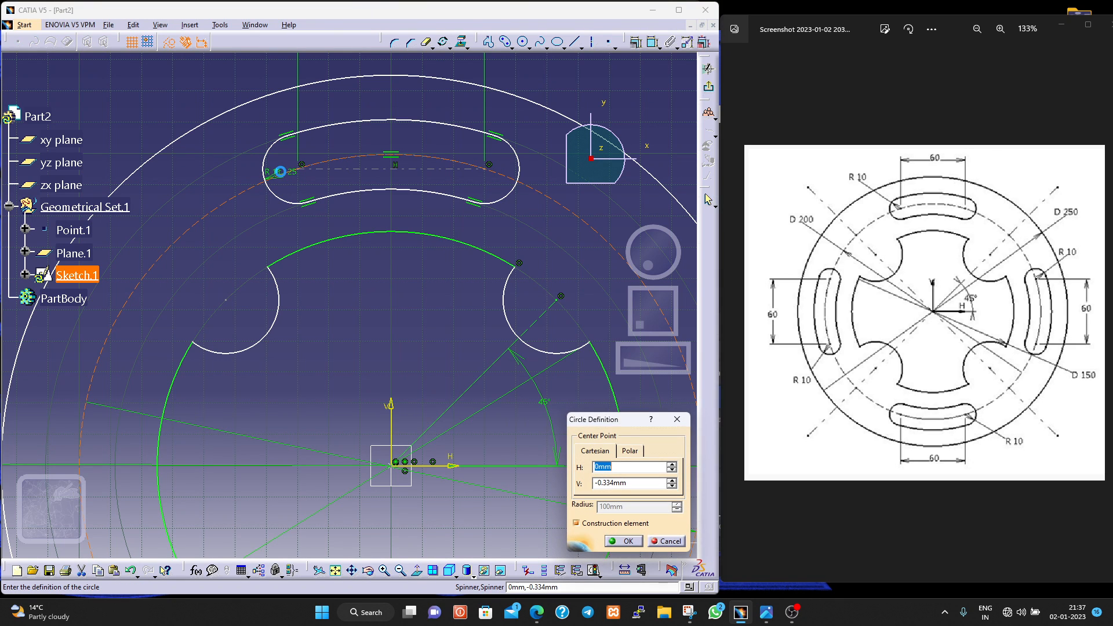
text(10)
key(Return)
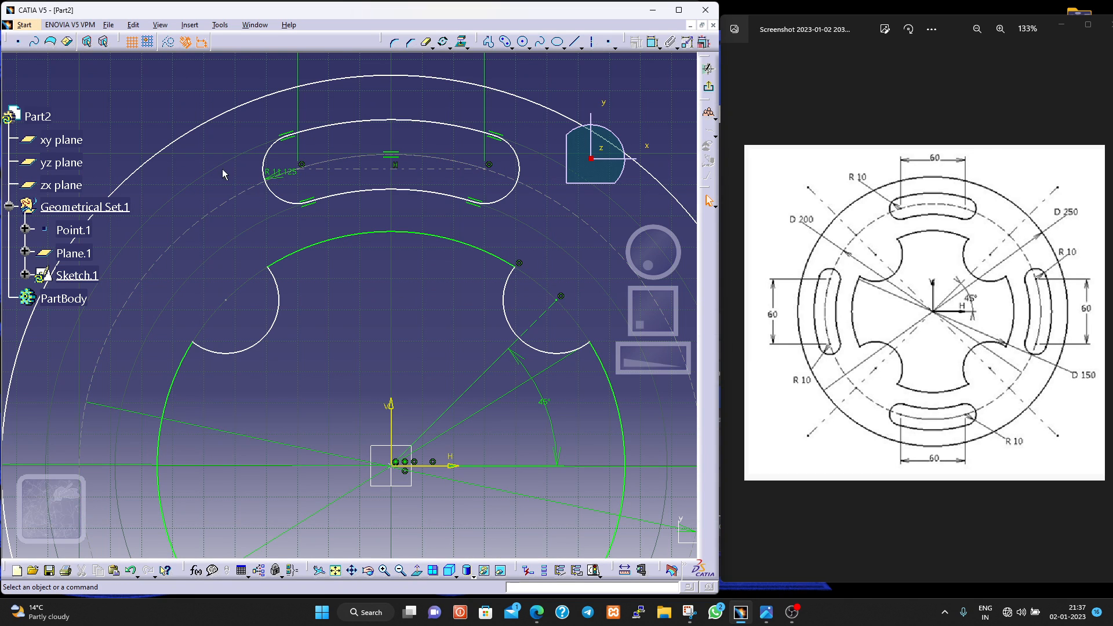
- Move the upper slot's end radius dimension outside the slot and set the radius to 10 mm
click(281, 177)
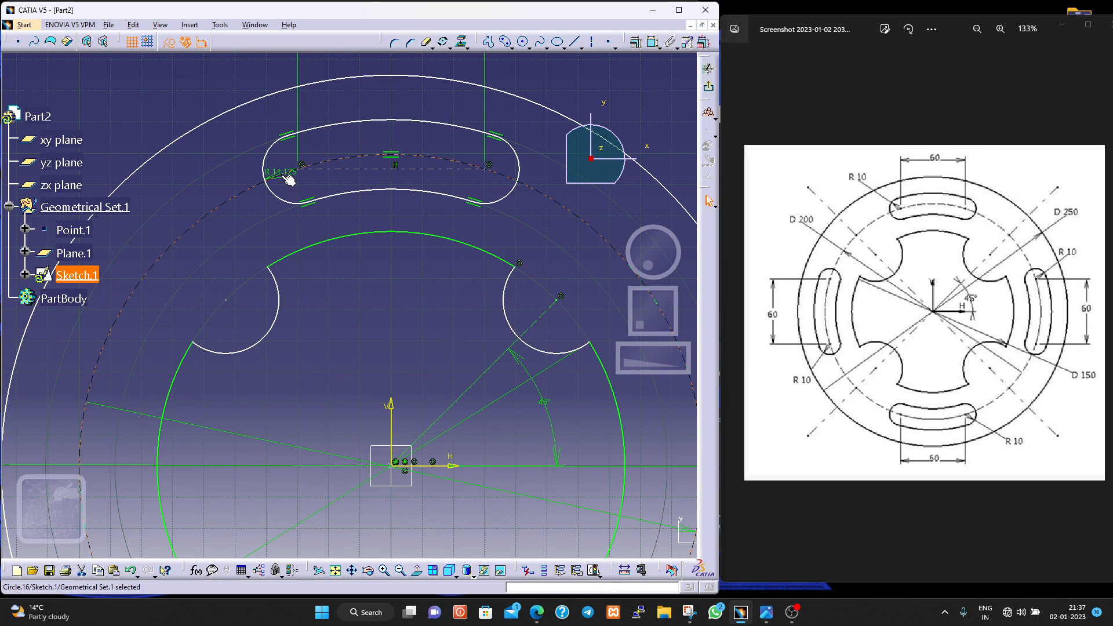
click(278, 169)
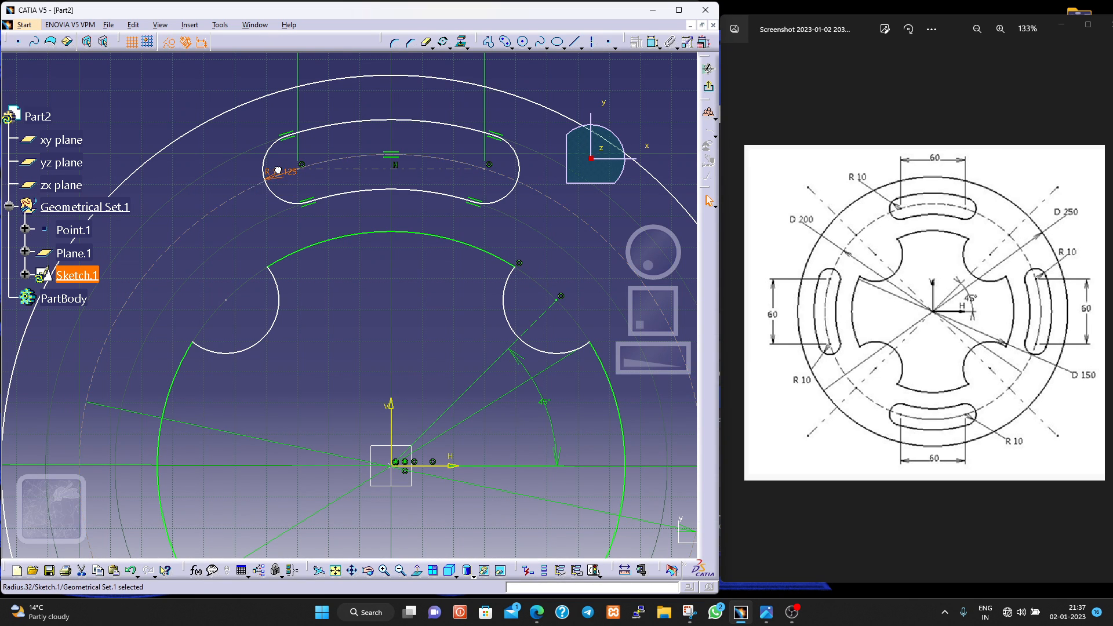
drag(256, 169, 220, 179)
double_click(220, 187)
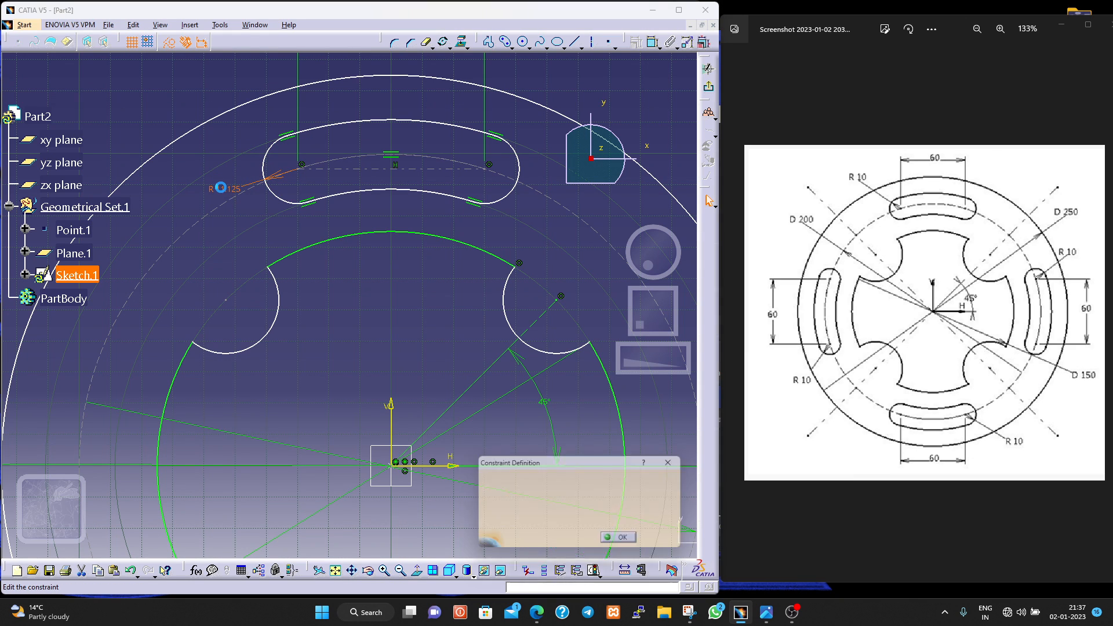
text(10)
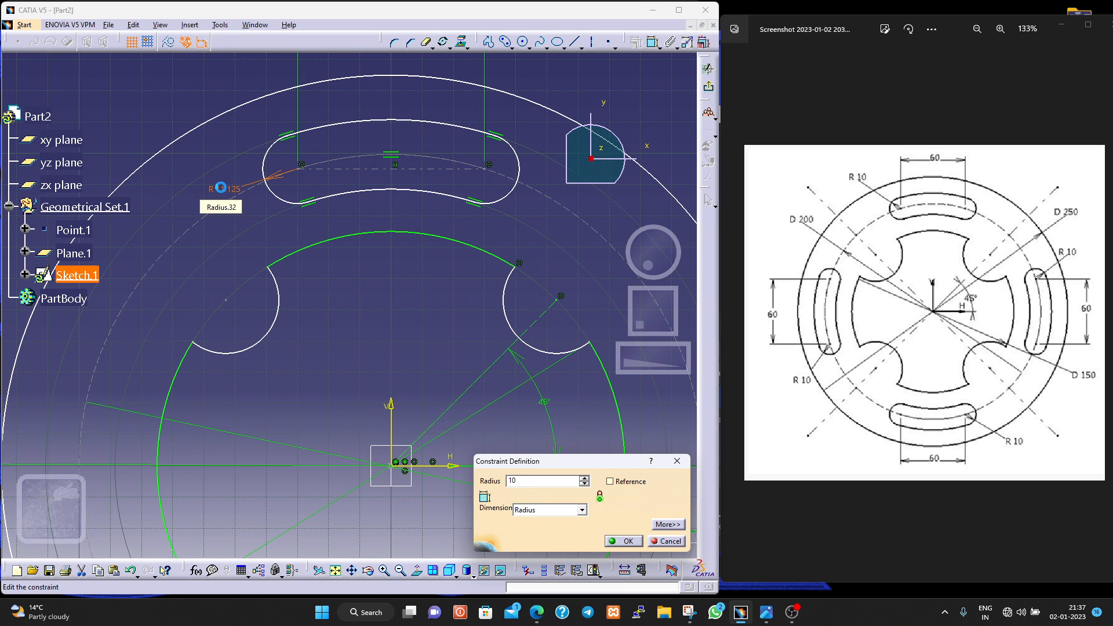
key(Return)
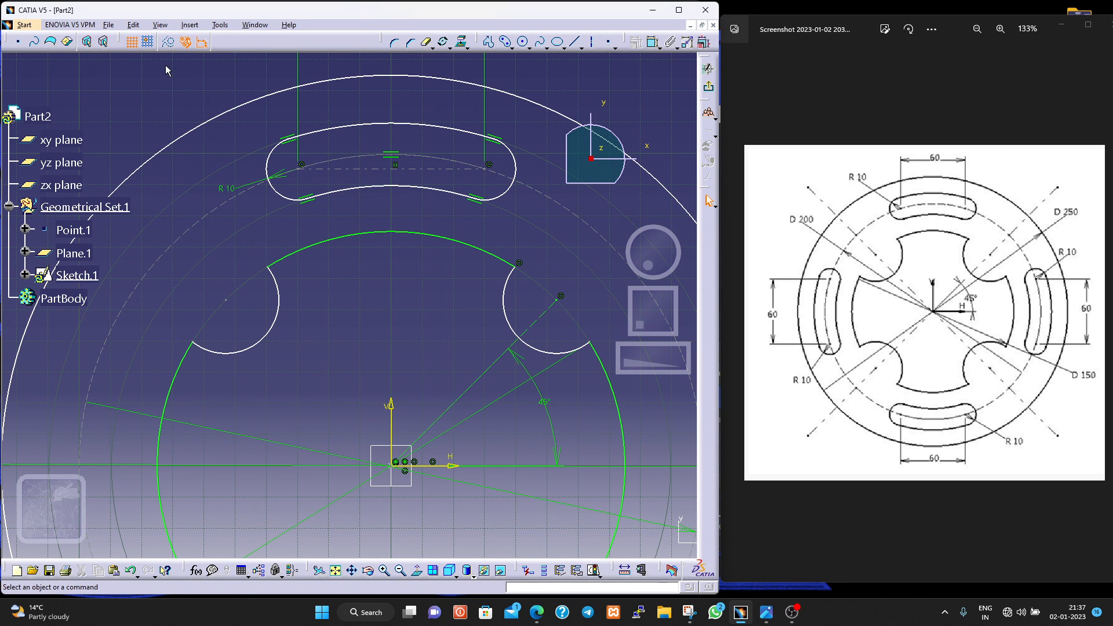
- Select the entire upper slot outline and rotate it 90° about the origin in duplicate mode with 3 instances, conserving constraints
middle_drag(197, 138, 242, 228)
click(197, 138)
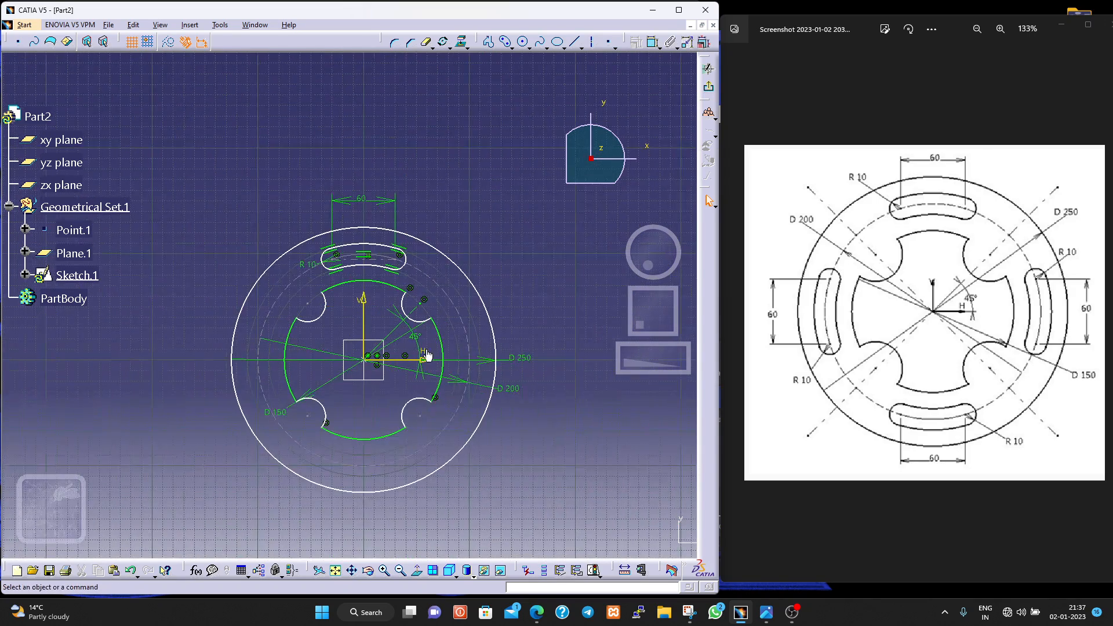
right_click(356, 267)
mouse_move(422, 441)
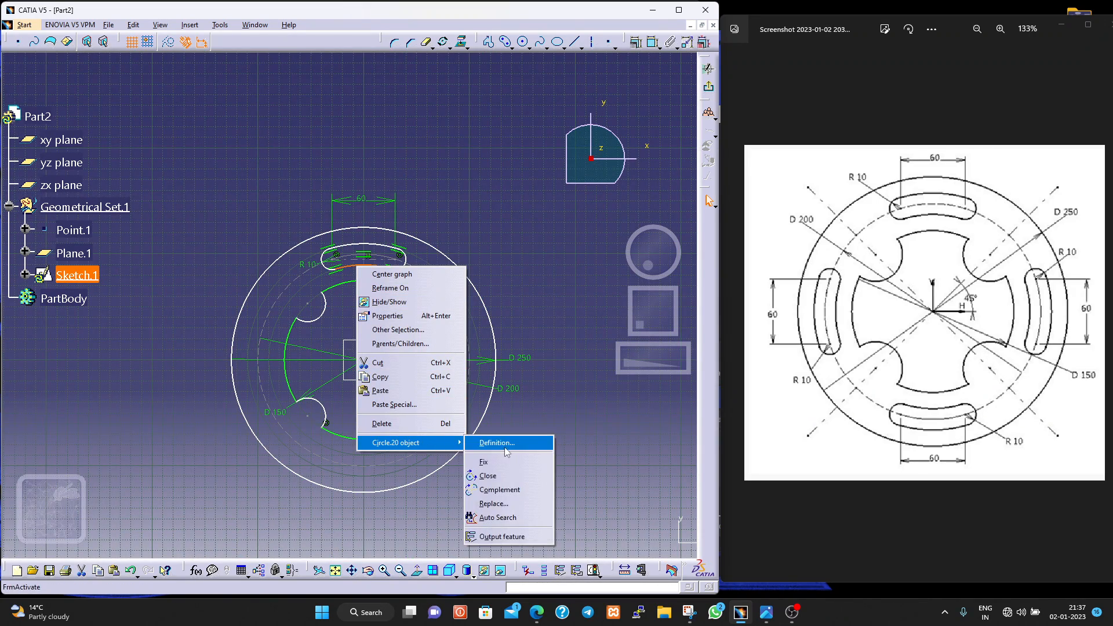
click(513, 517)
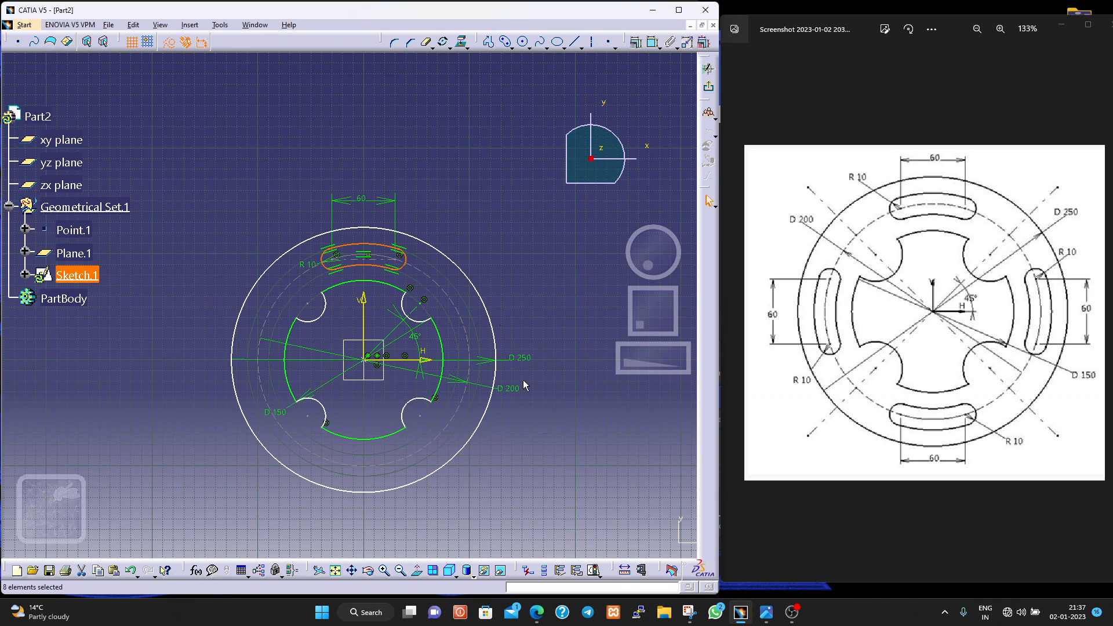
click(443, 41)
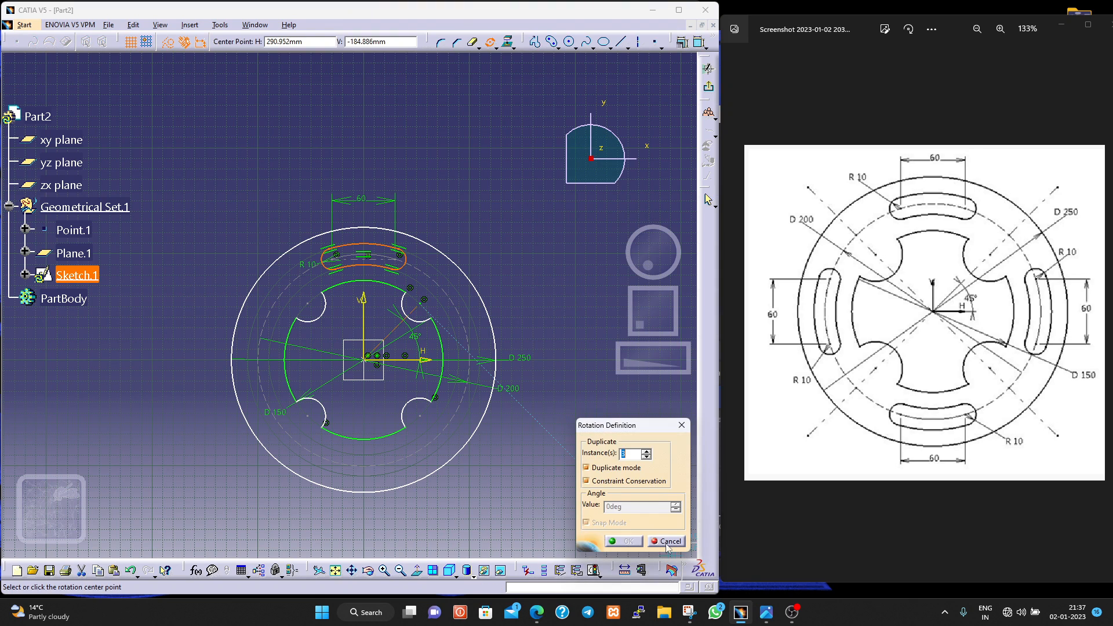
click(368, 359)
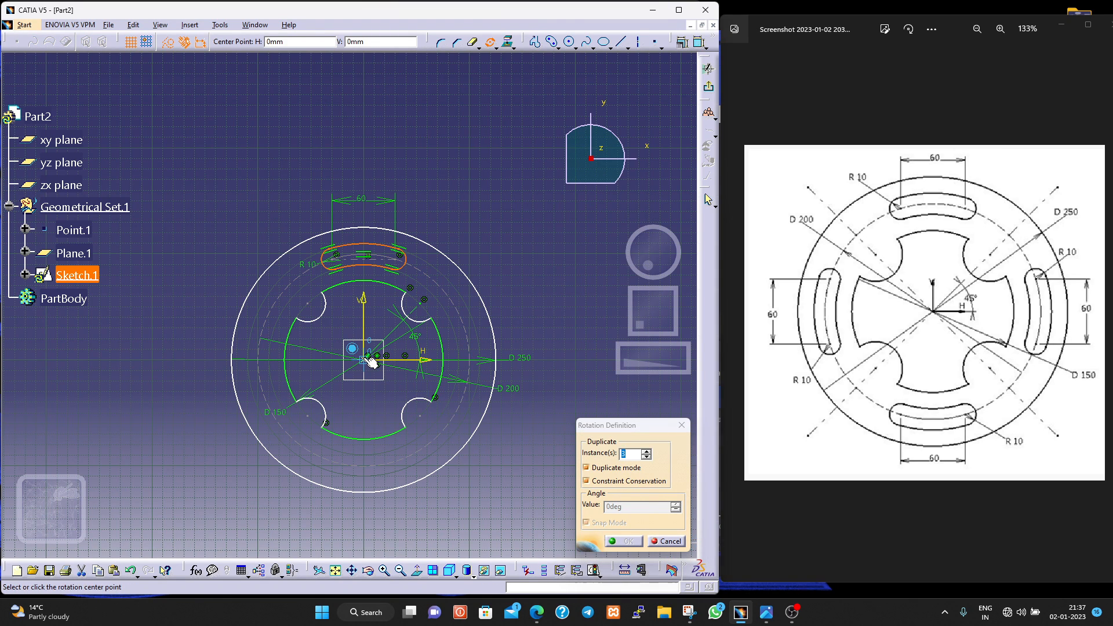
click(368, 258)
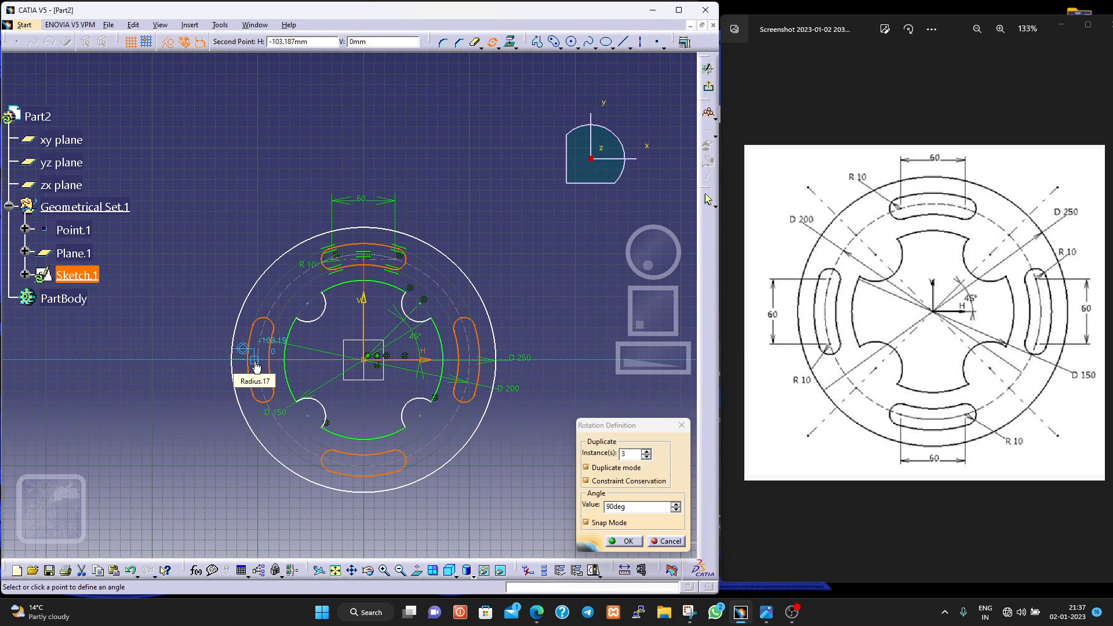
click(254, 361)
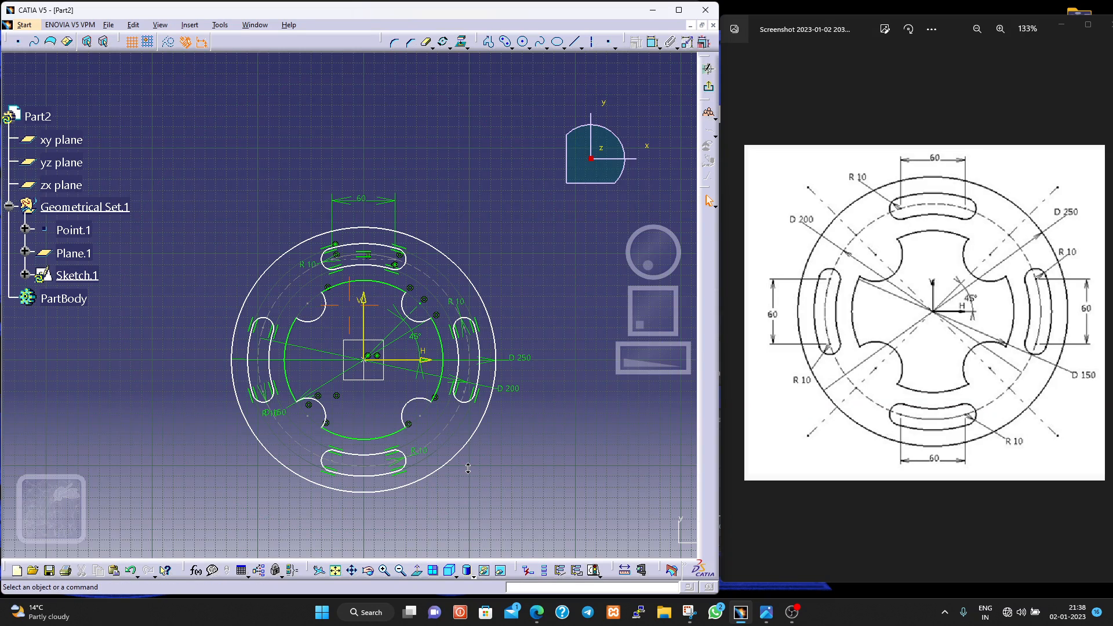
- Move the outer circle's 250 mm diameter dimension farther away from the plate
ctrl+middle_drag(468, 469, 461, 443)
middle_drag(393, 432, 385, 360)
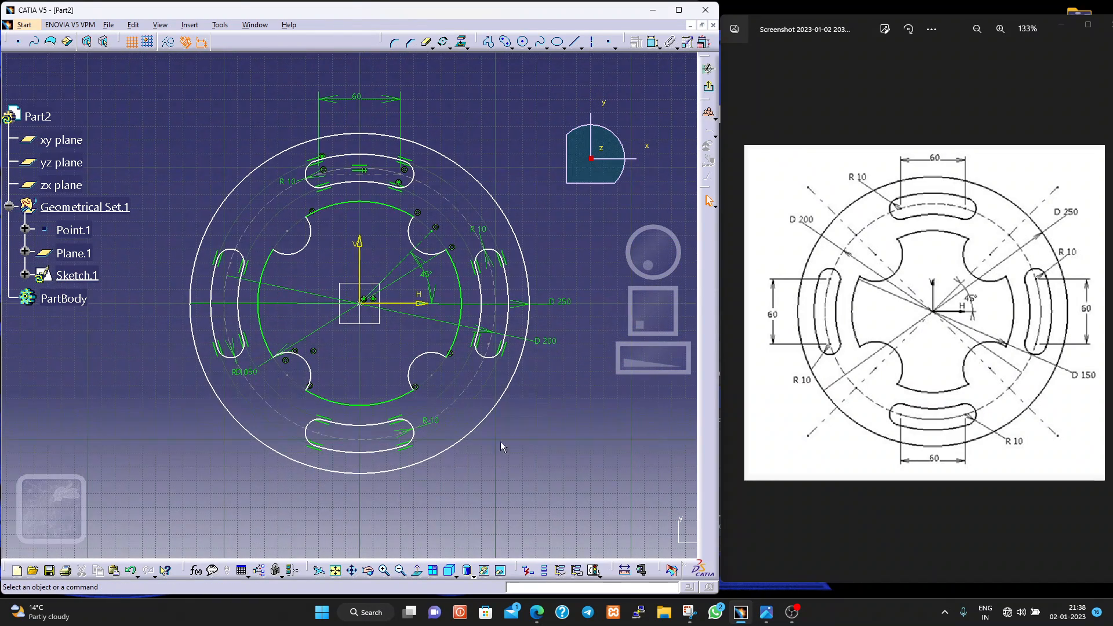
click(488, 422)
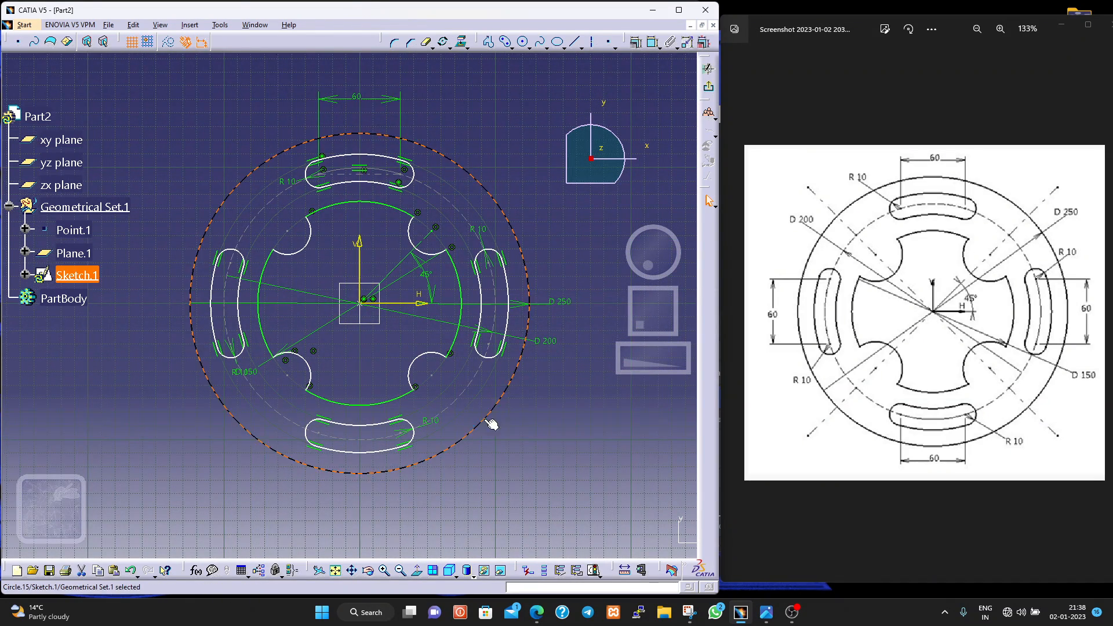
click(568, 309)
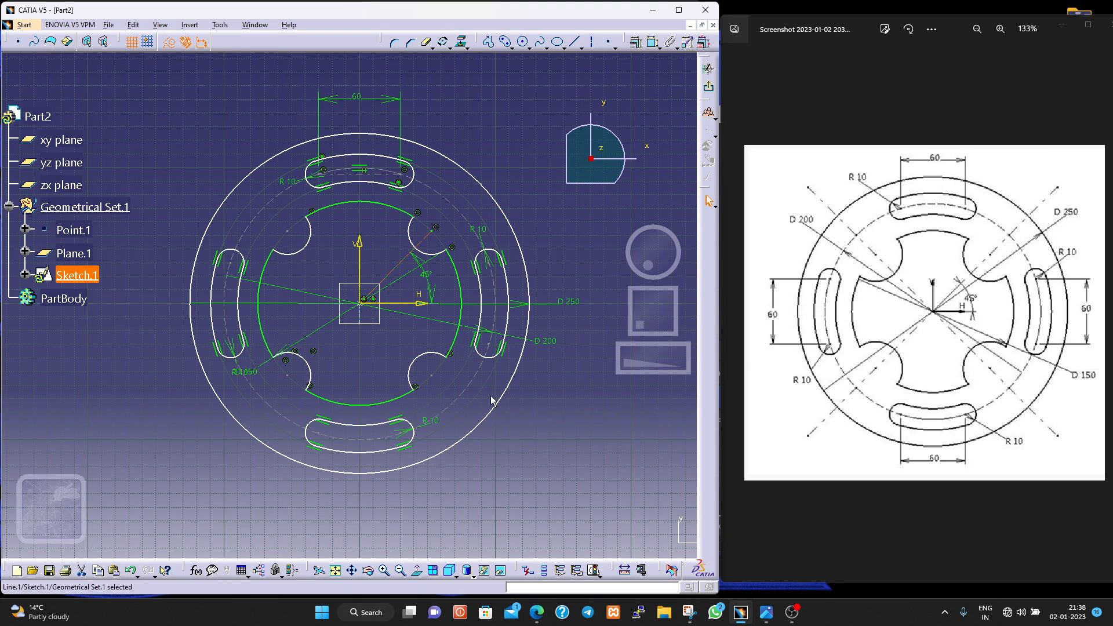
- Try to add a diameter dimension to the dashed circle running through the four slots
click(653, 44)
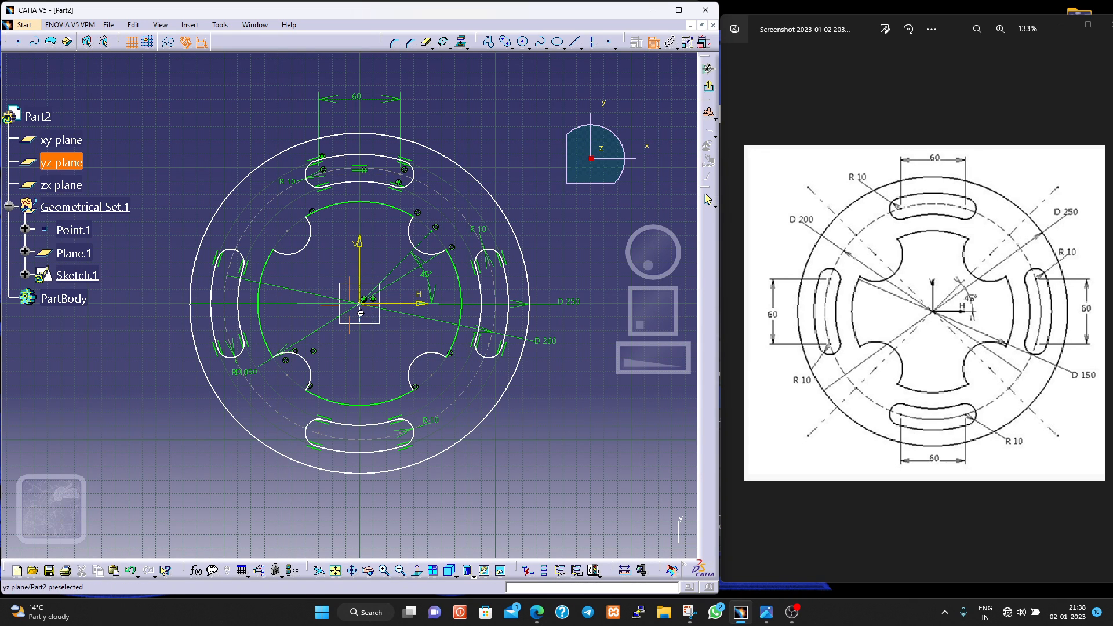
scroll(361, 313, up, 5)
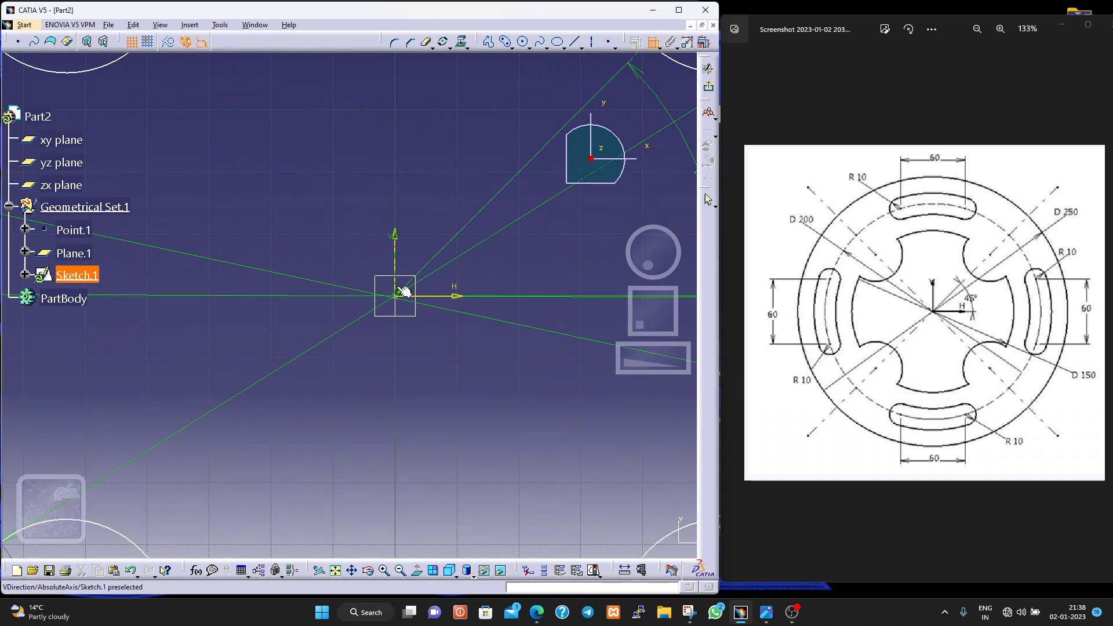
ctrl+middle_drag(413, 347, 449, 187)
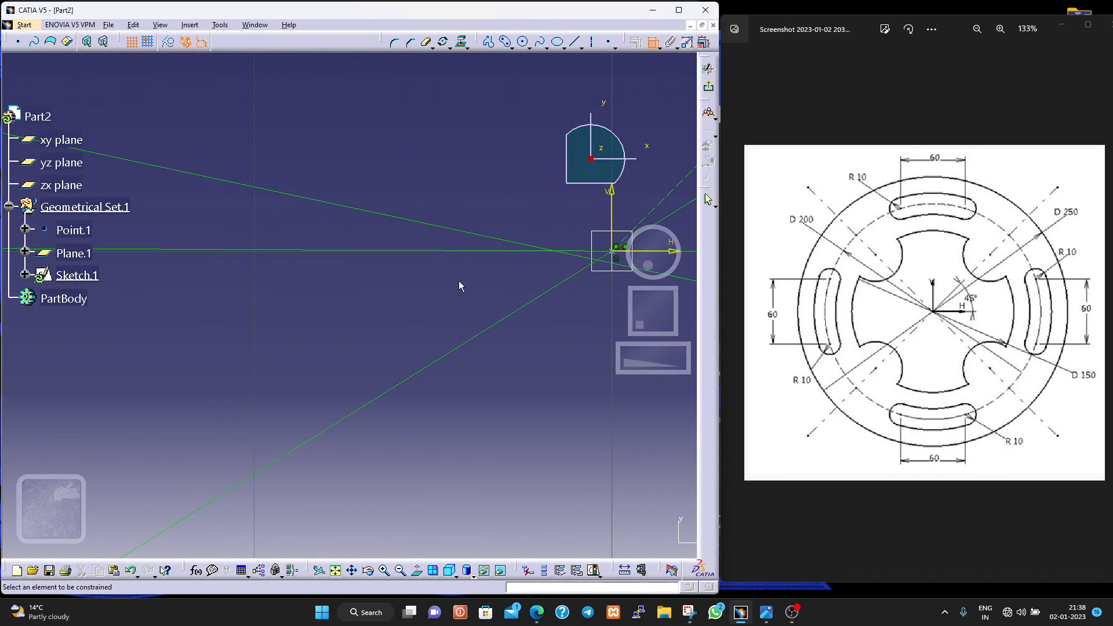
middle_drag(459, 285, 221, 342)
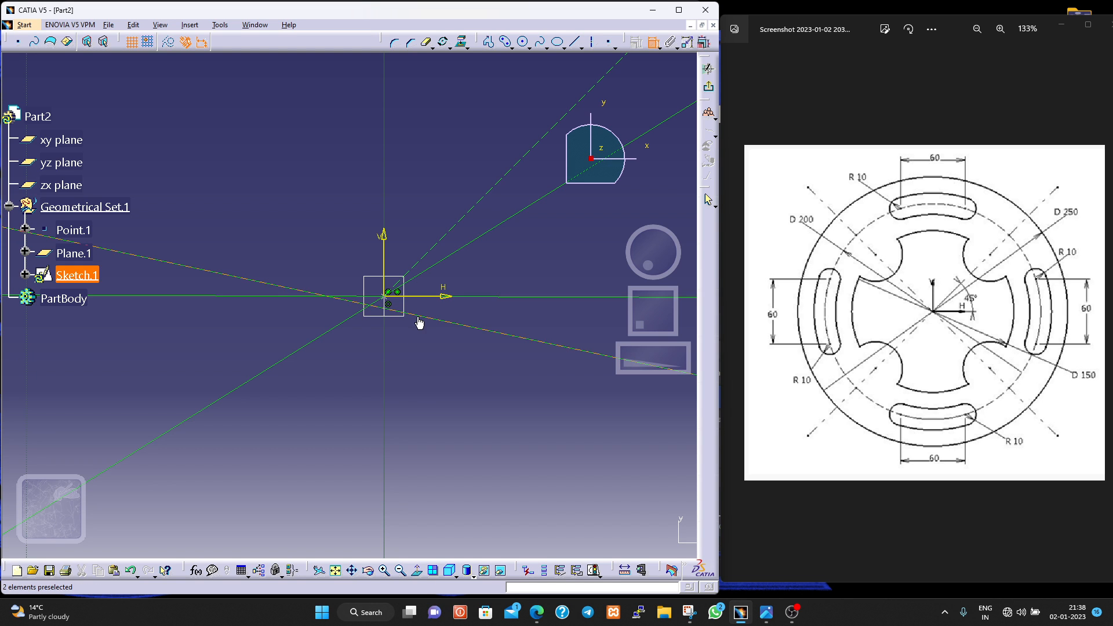
mouse_move(390, 398)
ctrl+middle_down()
mouse_move(419, 617)
mouse_move(432, 621)
ctrl+middle_up()
click(560, 442)
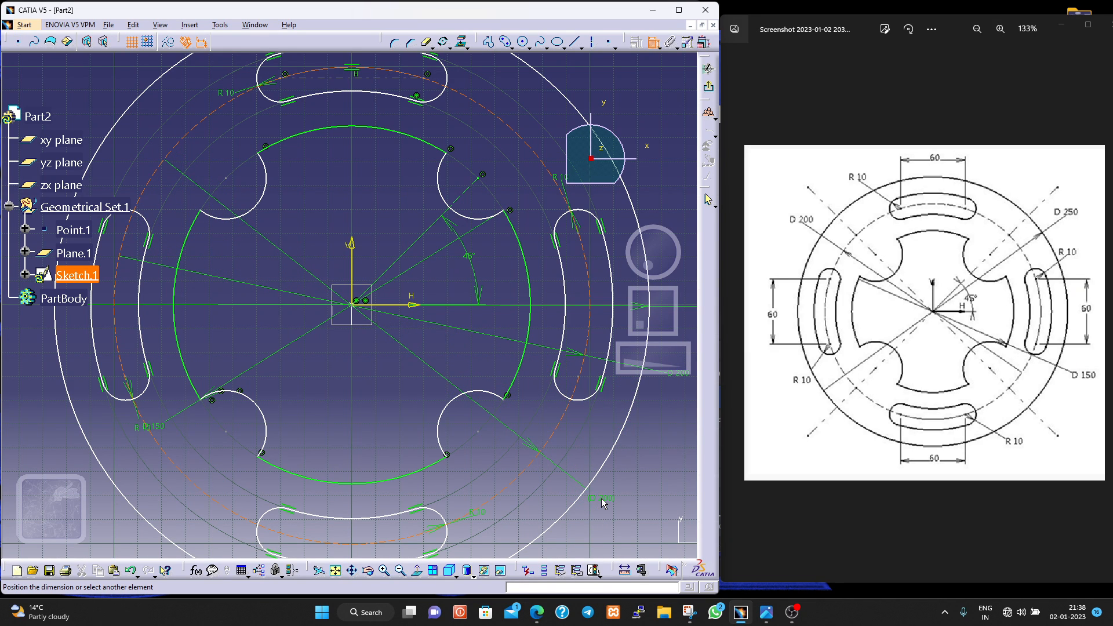
click(600, 498)
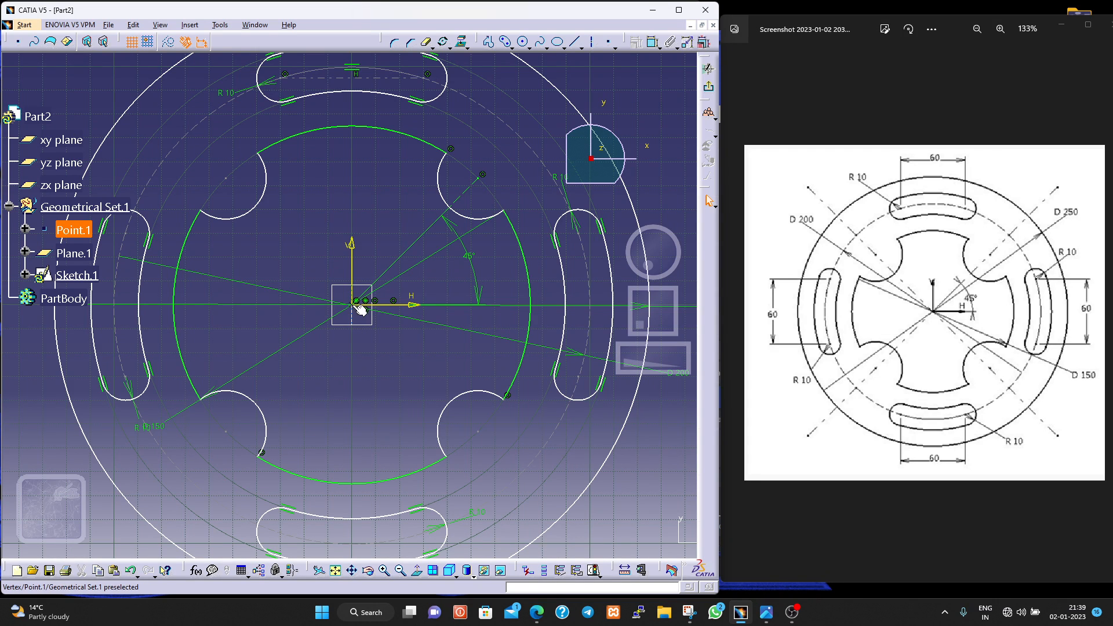
- Try constraining the dashed slot circle's offset from the origin to 100 mm, and delete that offset dimension
click(189, 144)
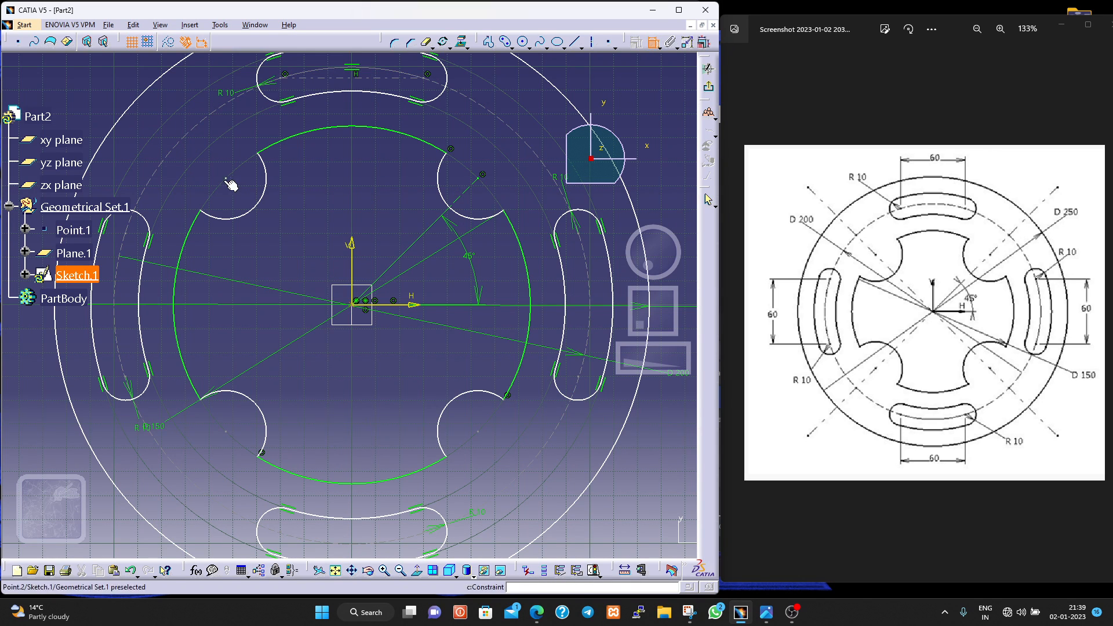
click(166, 173)
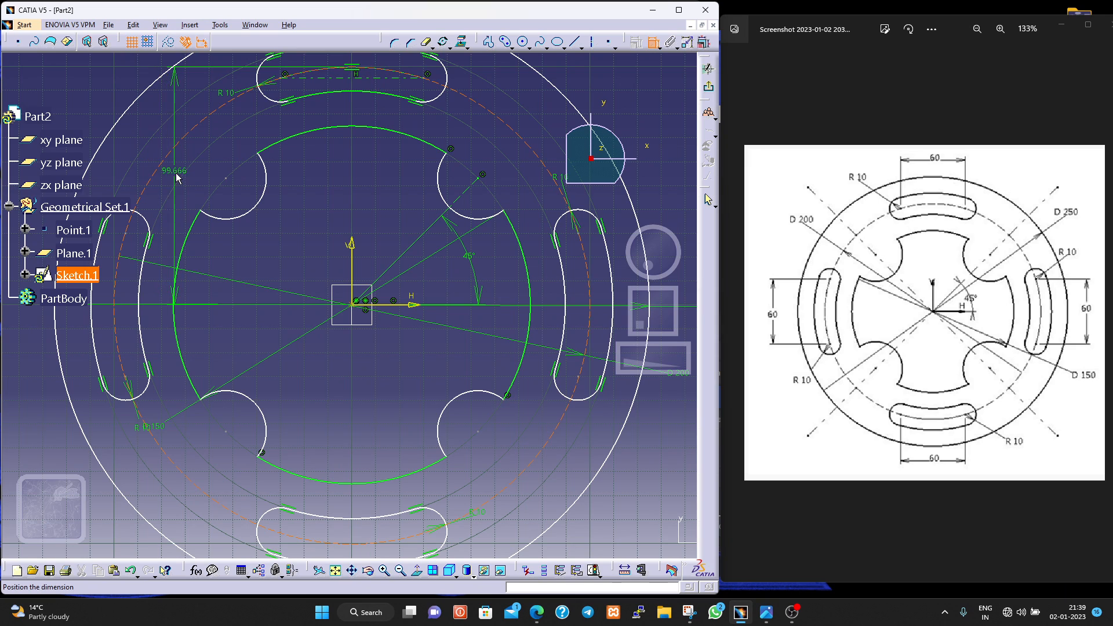
click(202, 182)
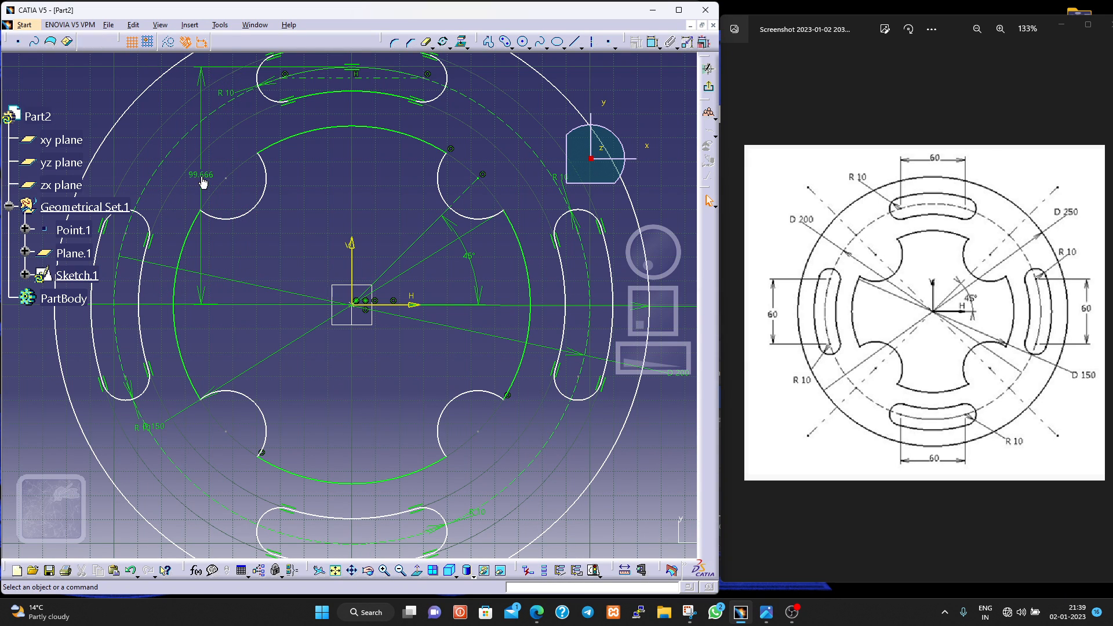
double_click(202, 175)
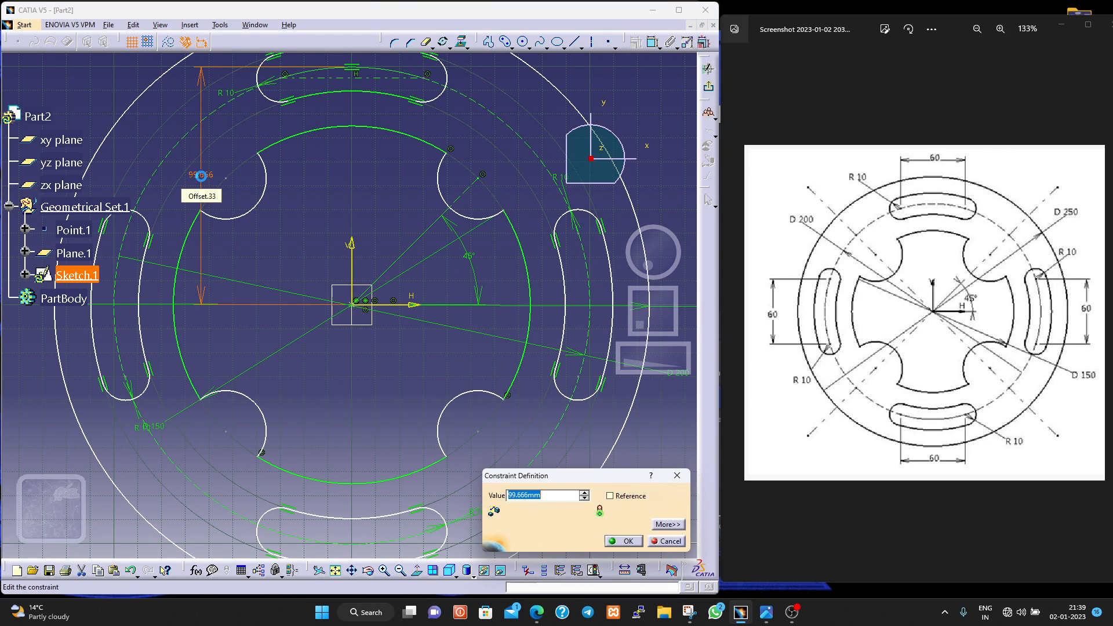
text(100mm)
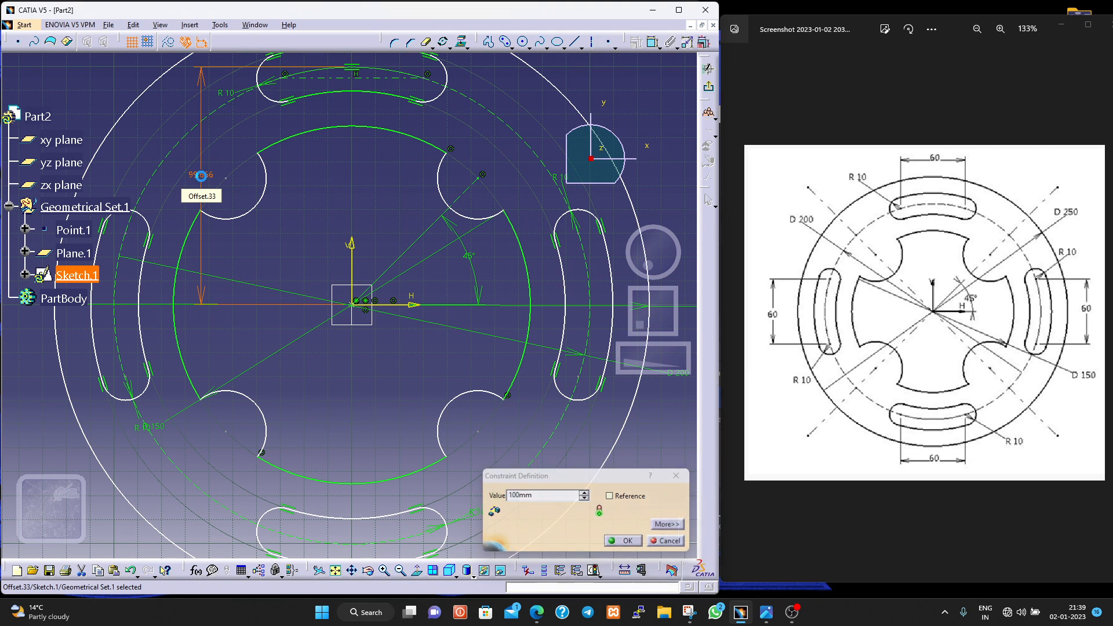
key(Return)
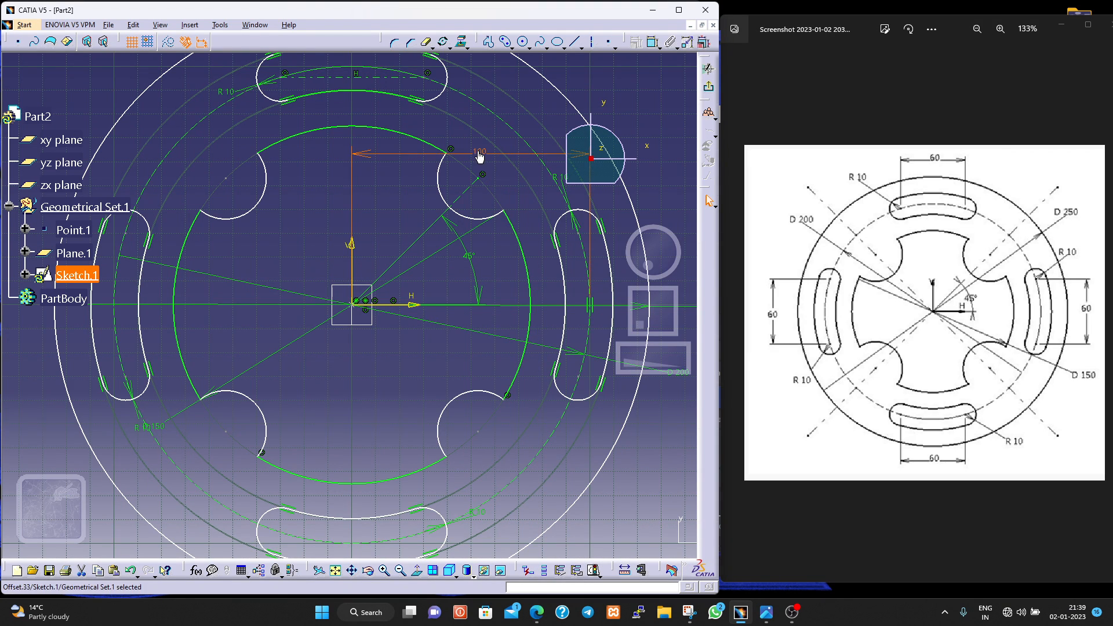
key(Delete)
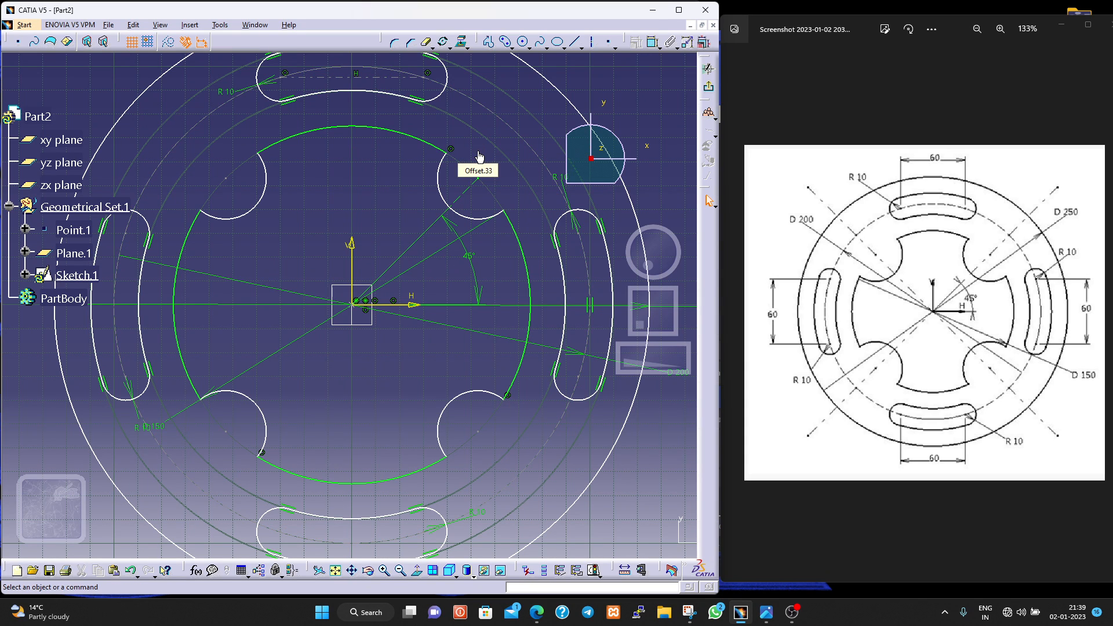
click(559, 434)
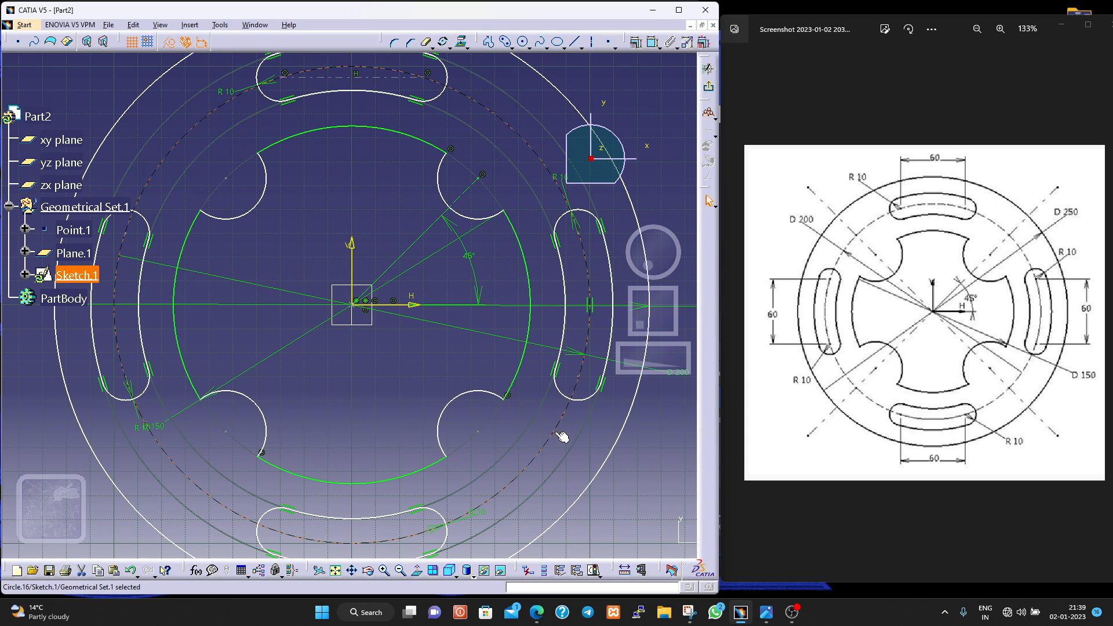
ctrl+click(590, 477)
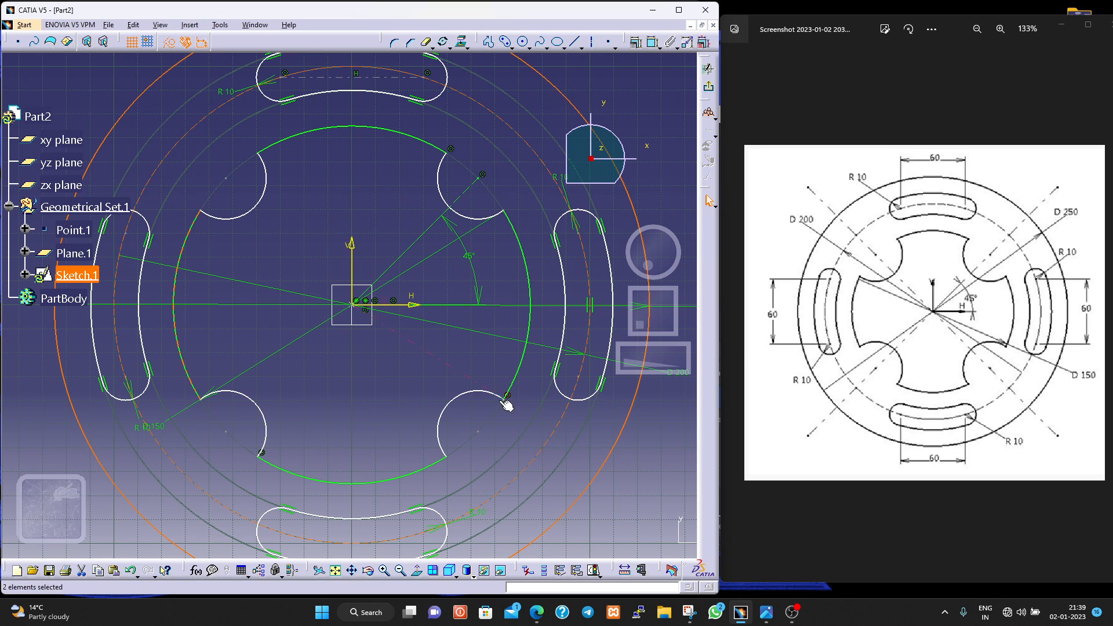
ctrl+click(511, 382)
click(652, 44)
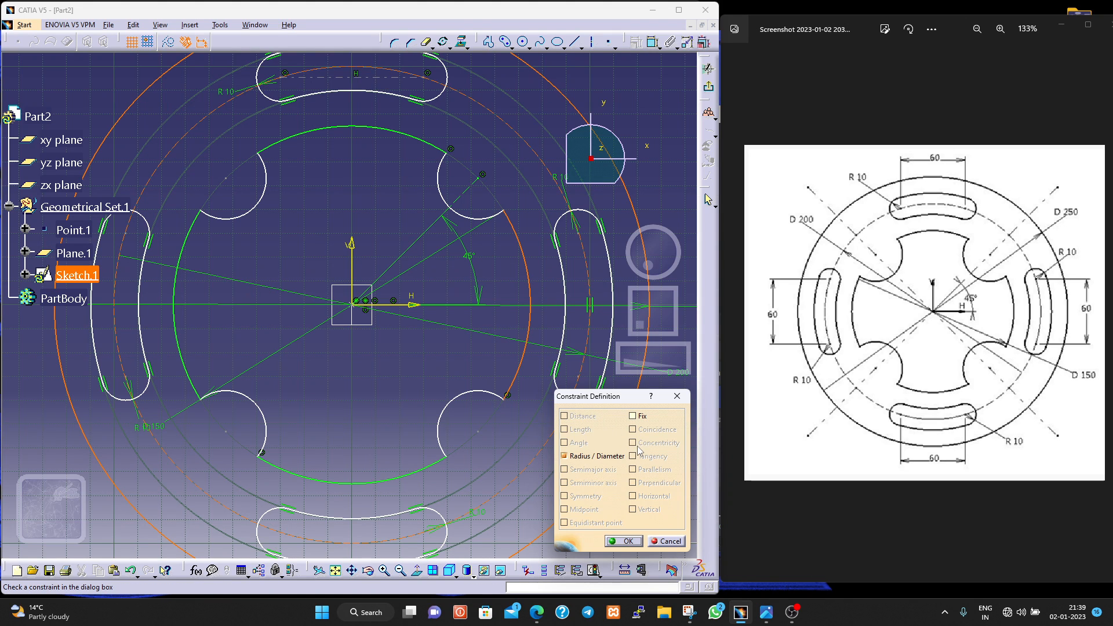
click(667, 541)
click(596, 479)
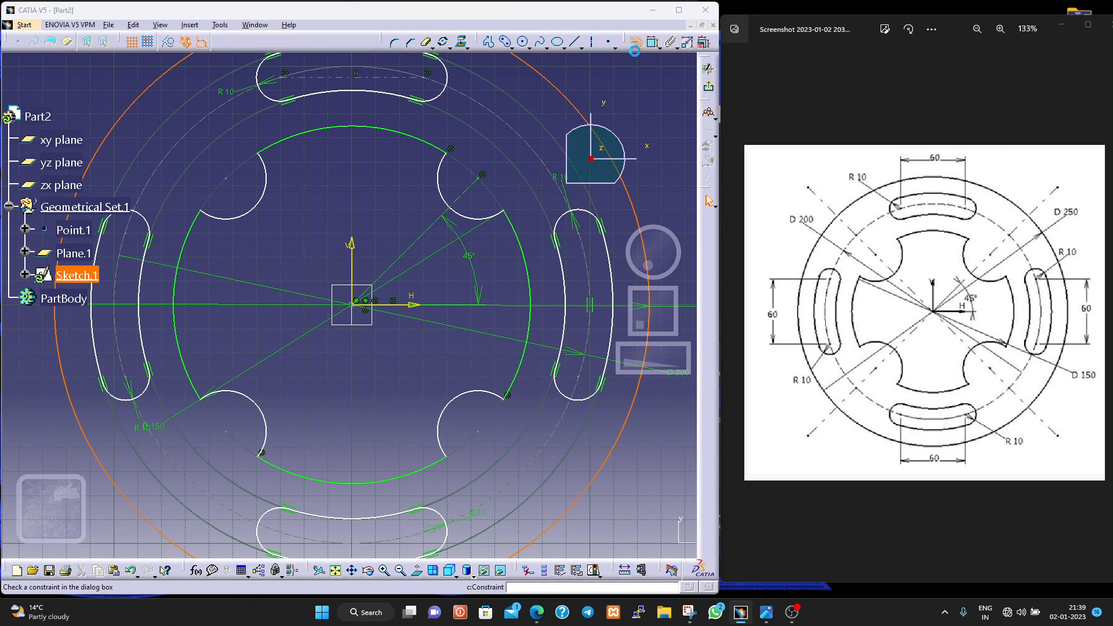
click(635, 41)
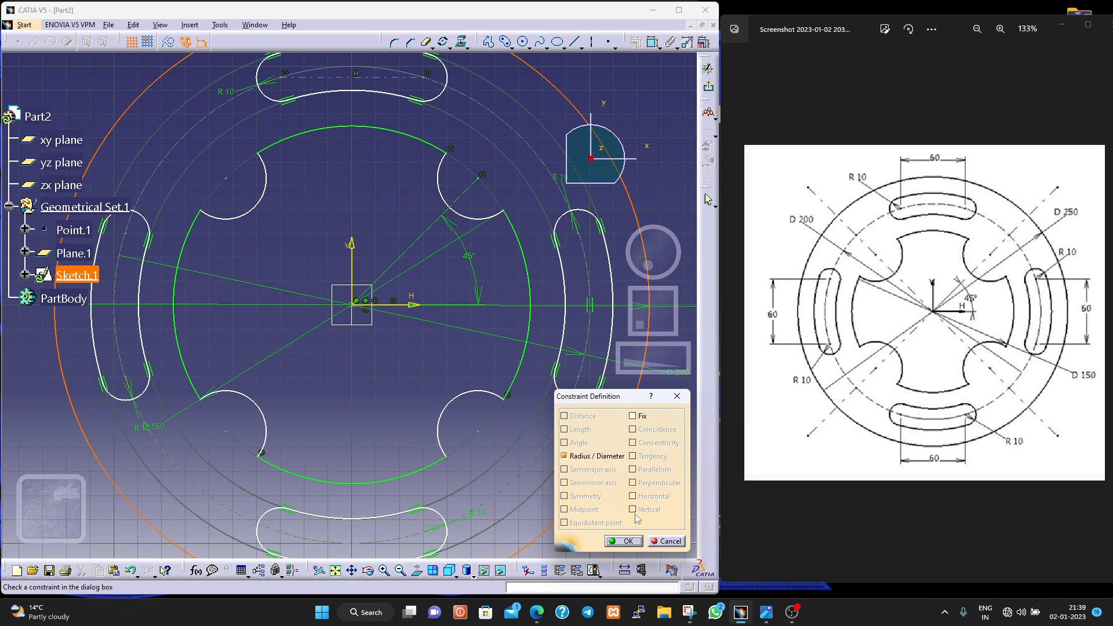
click(666, 541)
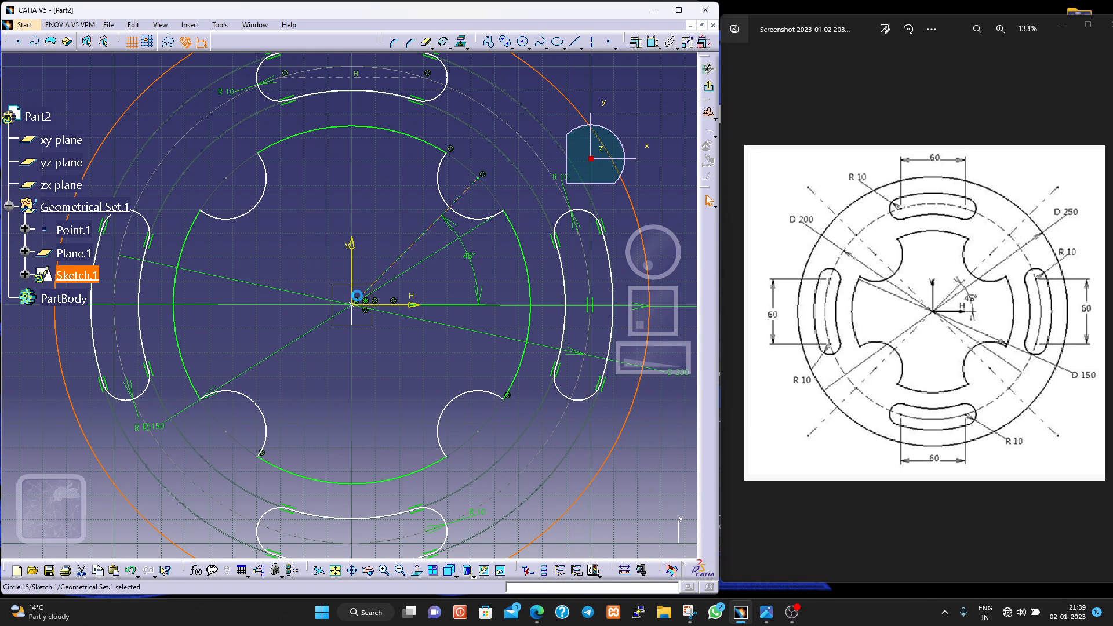
- Add a concentricity constraint between the outer circle and the point at the origin
click(353, 304)
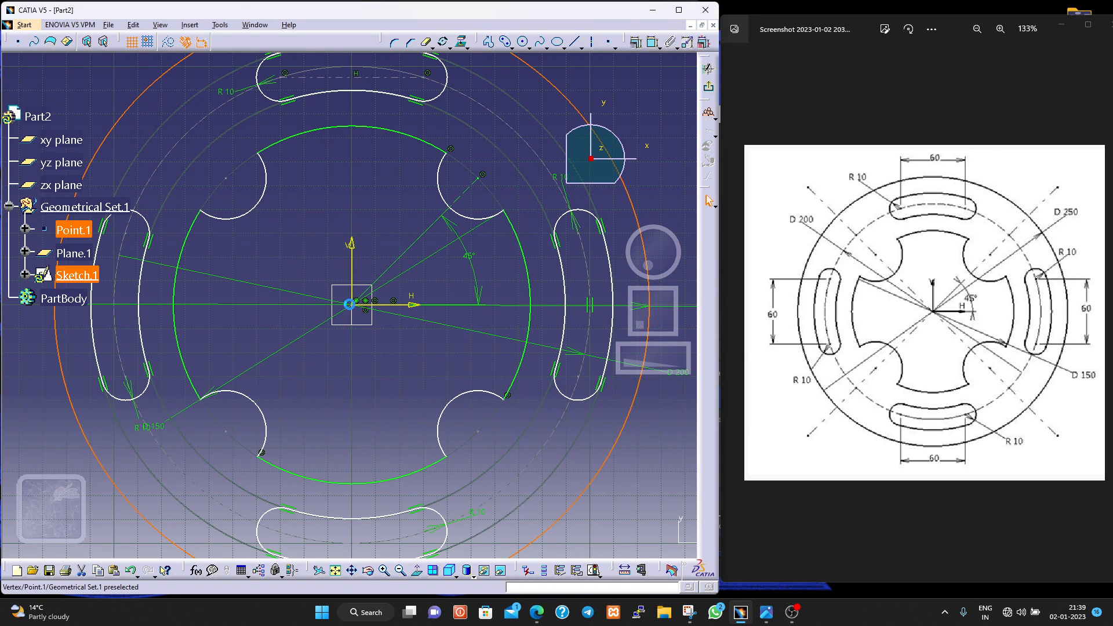
click(617, 461)
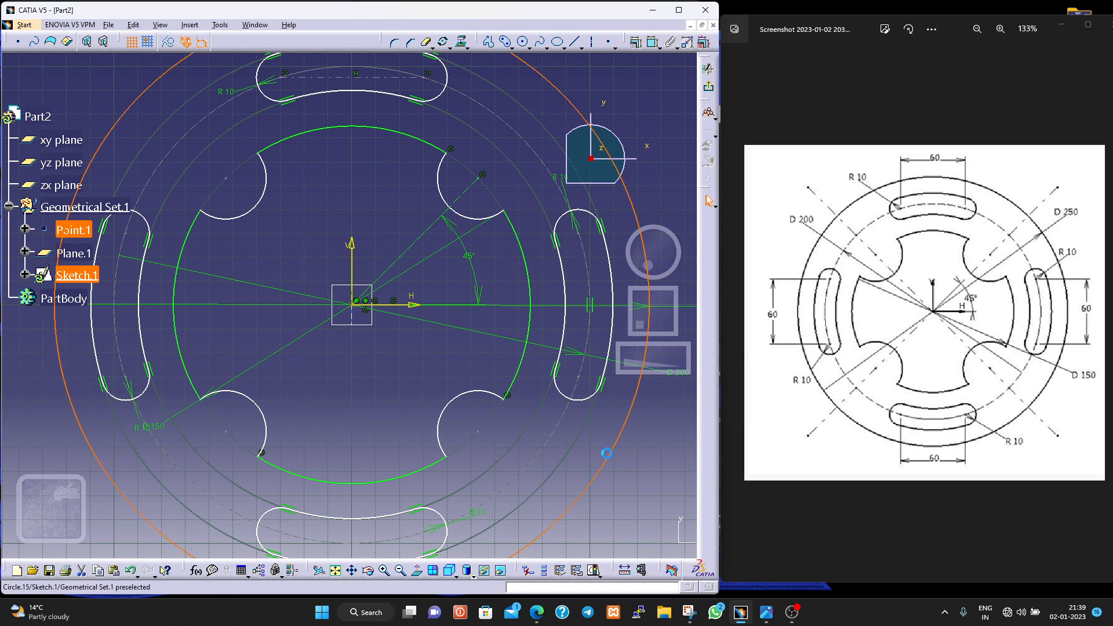
click(638, 45)
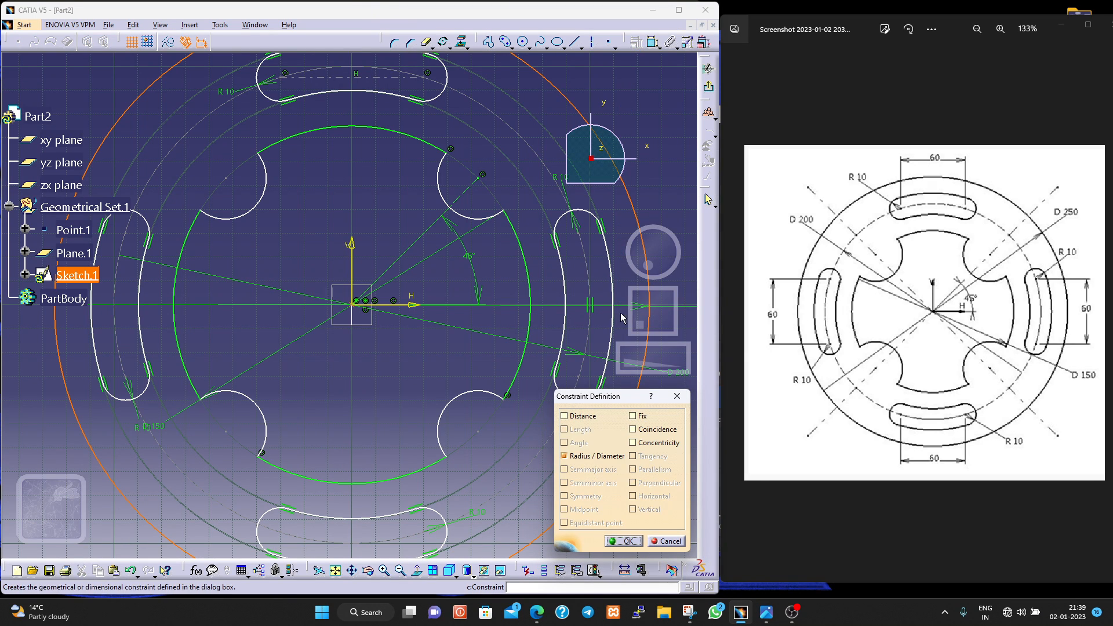
click(636, 444)
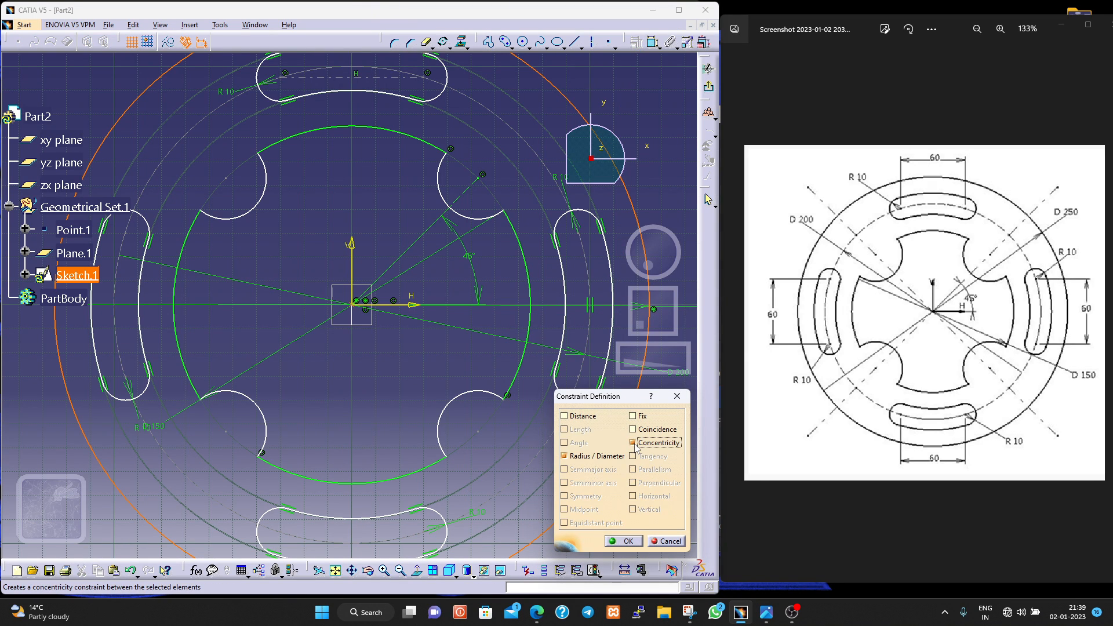
click(618, 542)
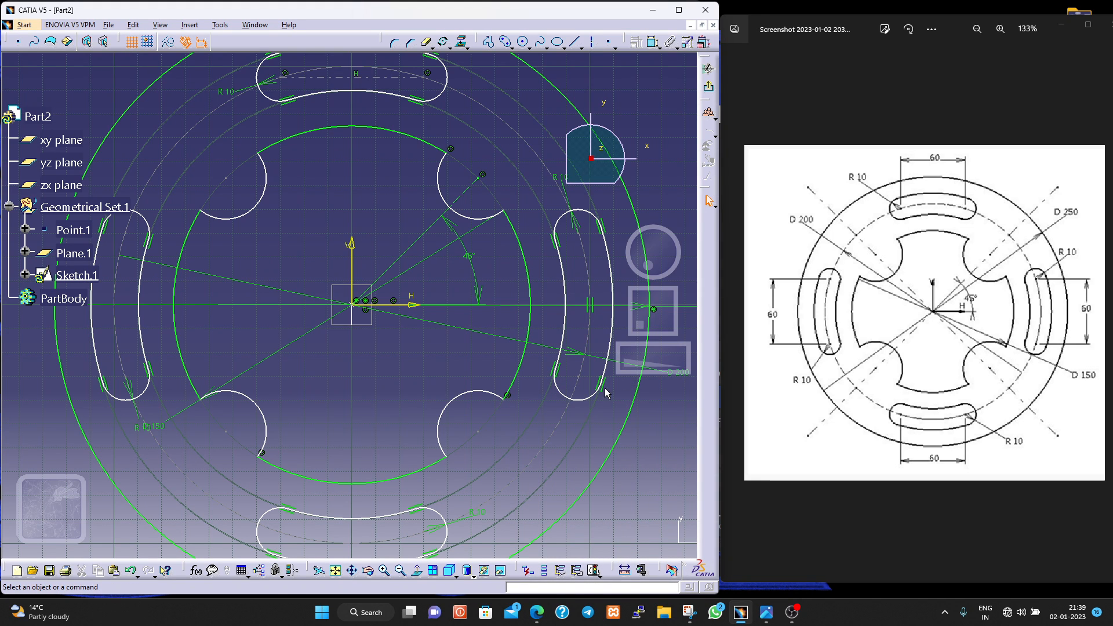
- Make the dashed circle running through the four slots concentric with the origin point
click(540, 453)
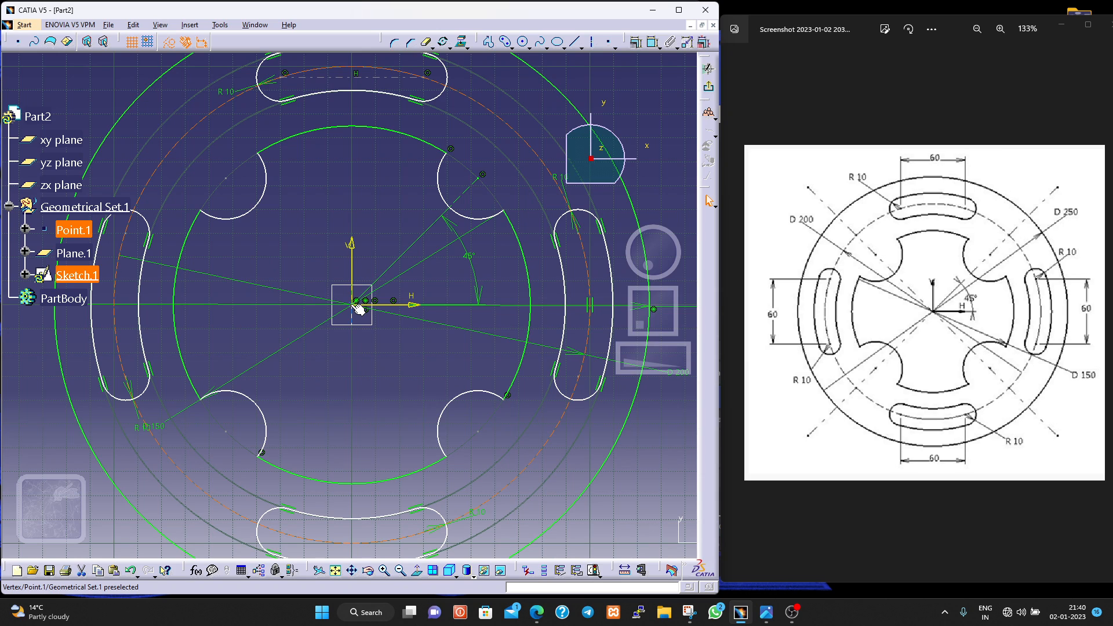
ctrl+click(357, 302)
click(640, 45)
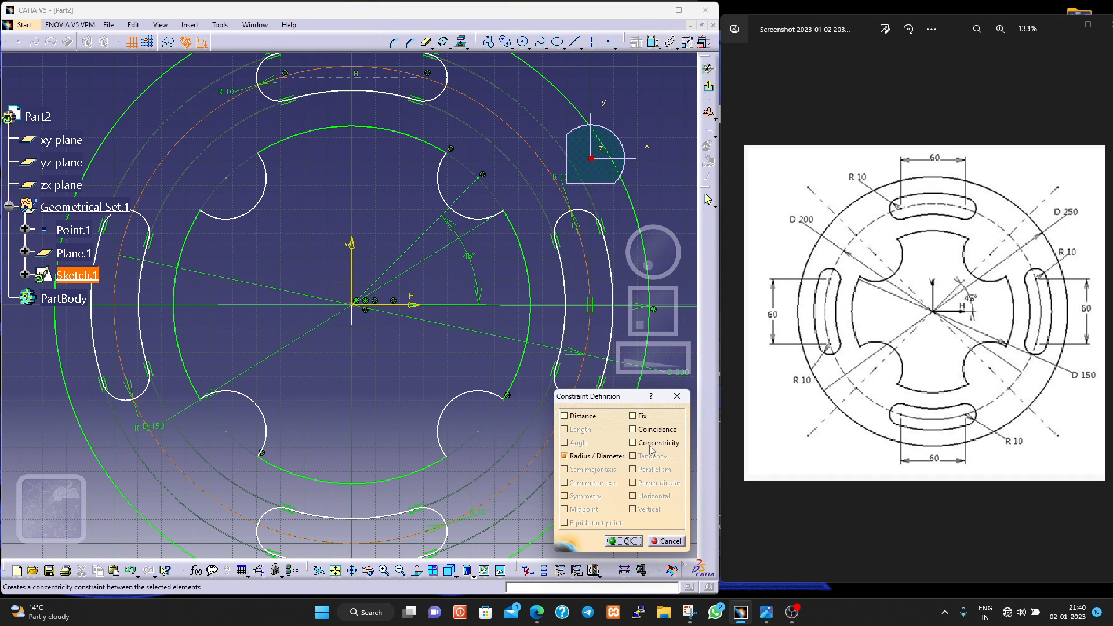
click(632, 443)
click(623, 544)
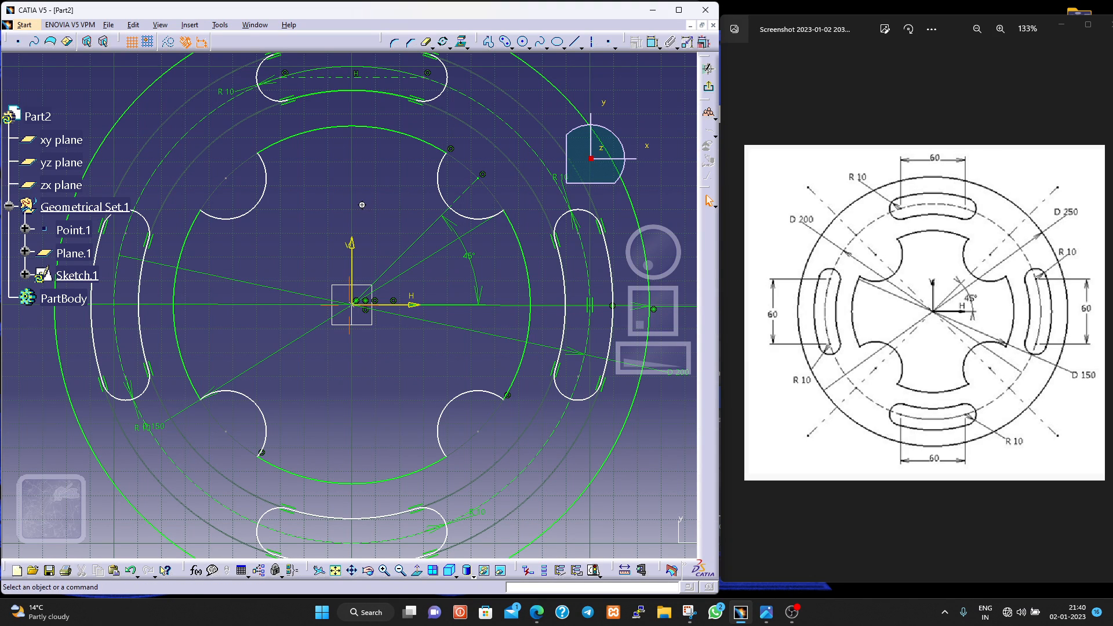
middle_drag(362, 205, 366, 245)
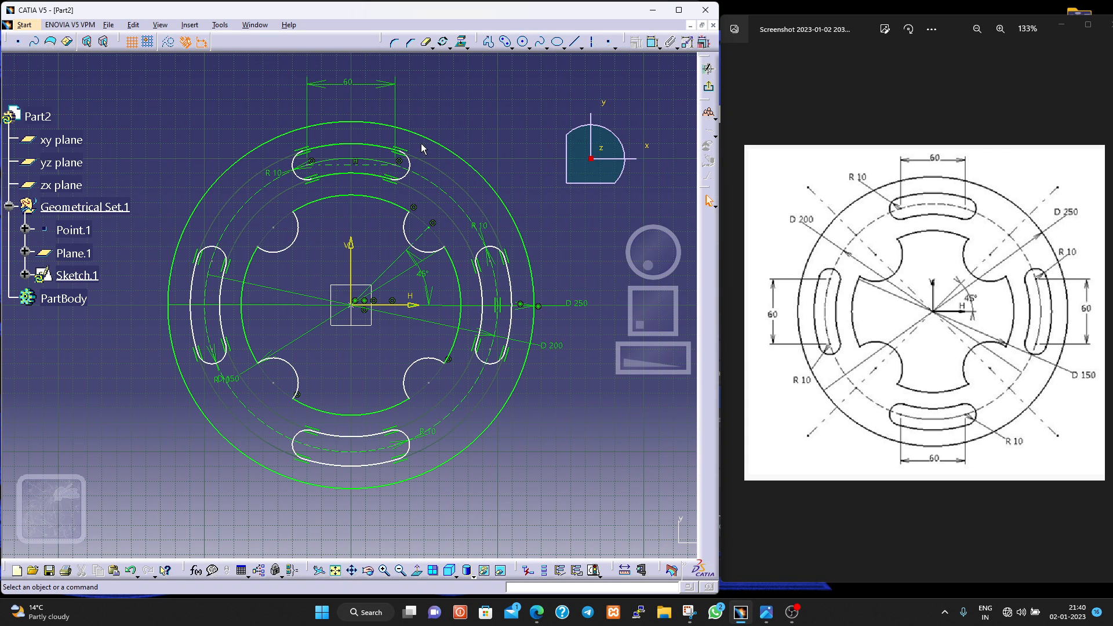
ctrl+middle_drag(420, 144, 419, 107)
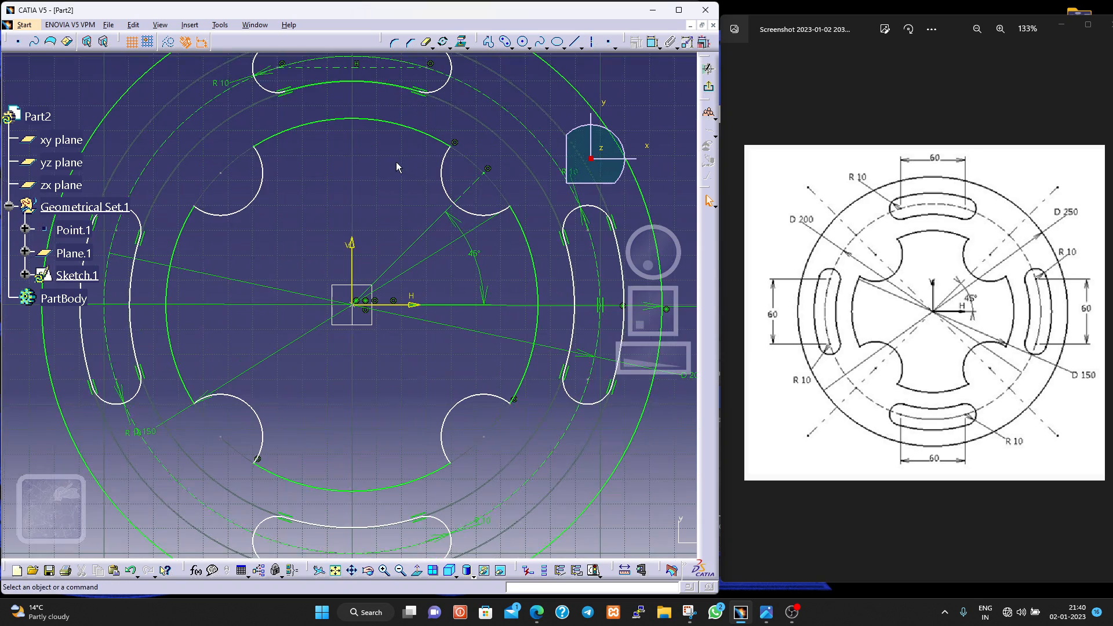
middle_drag(396, 167, 359, 318)
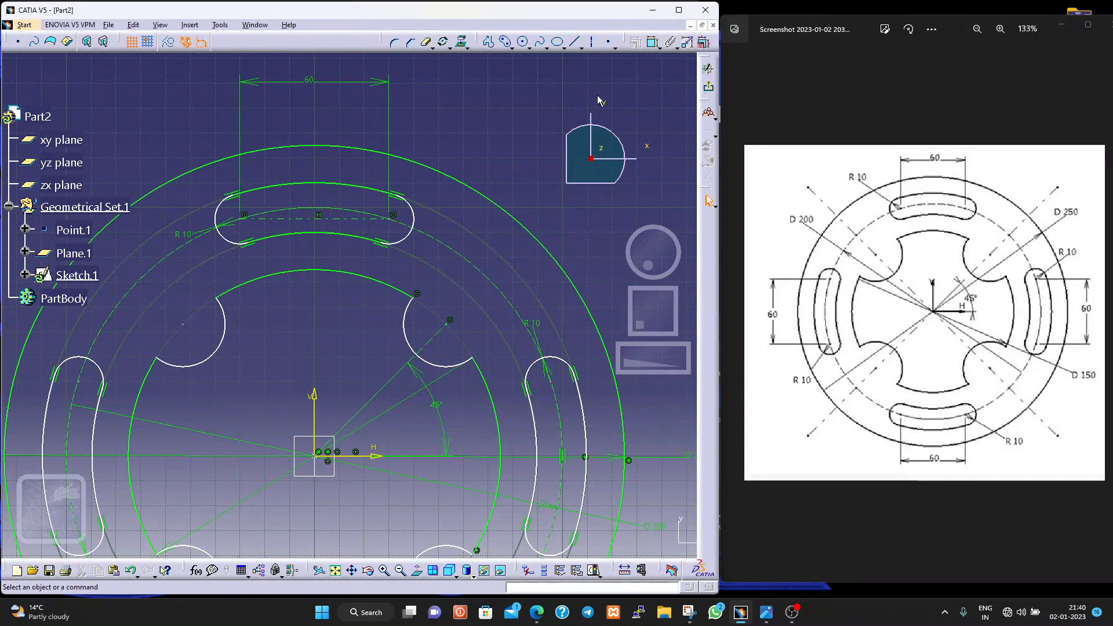
click(651, 46)
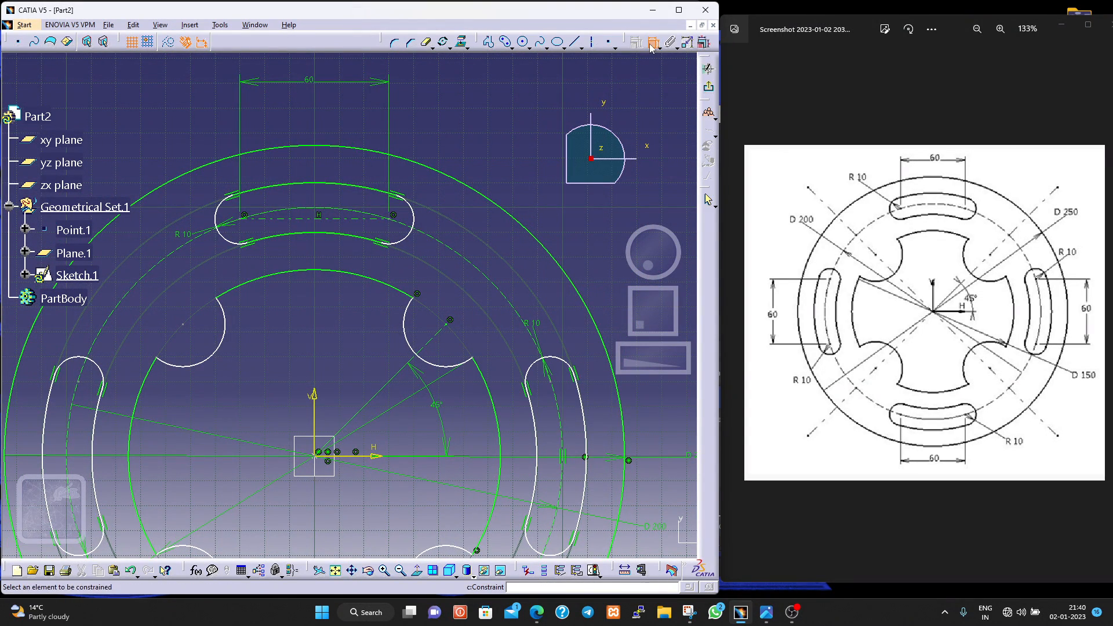
click(394, 216)
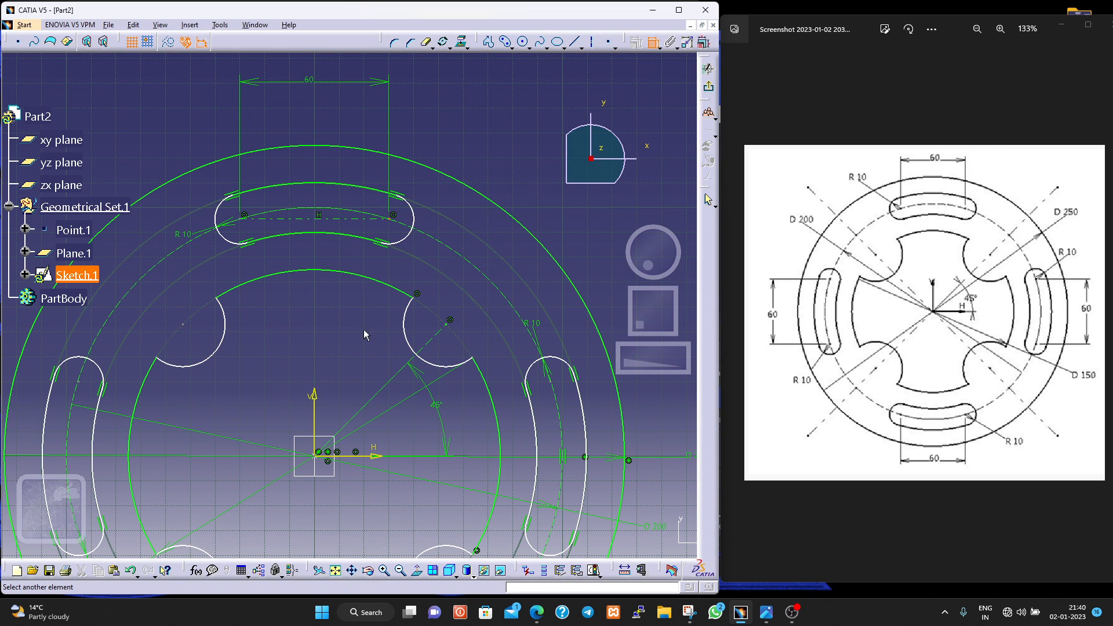
click(323, 452)
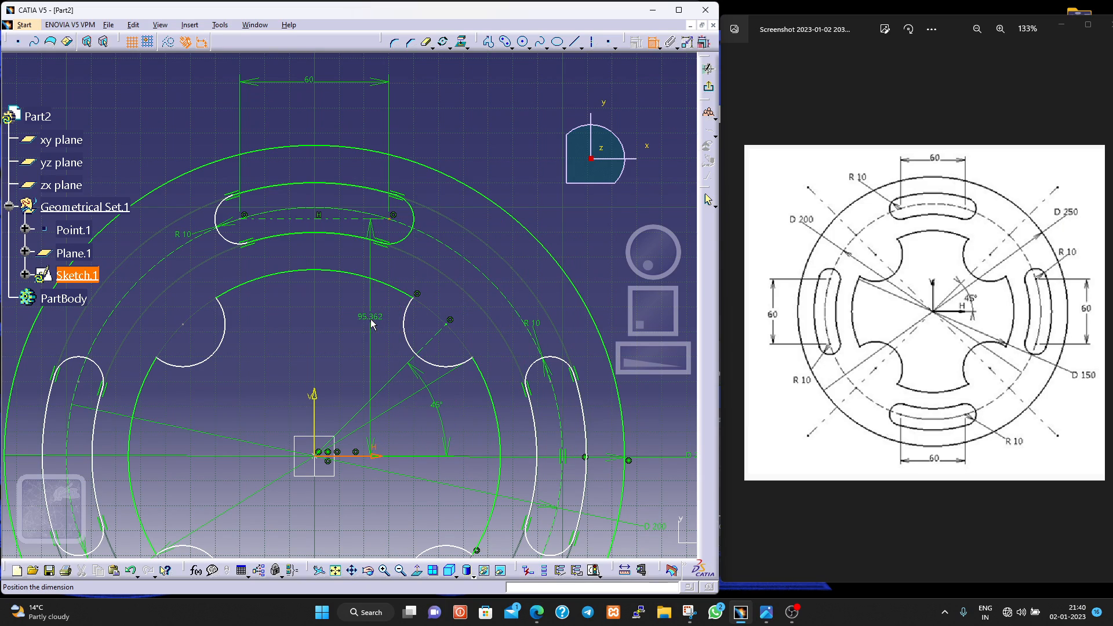
middle_drag(372, 324, 374, 373)
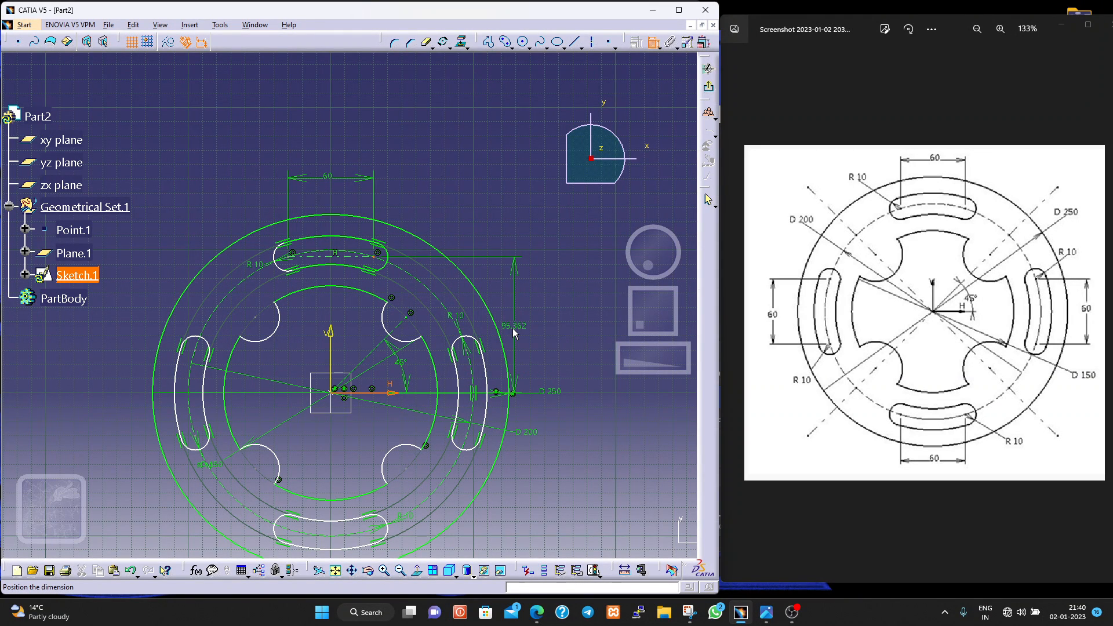
key(Escape)
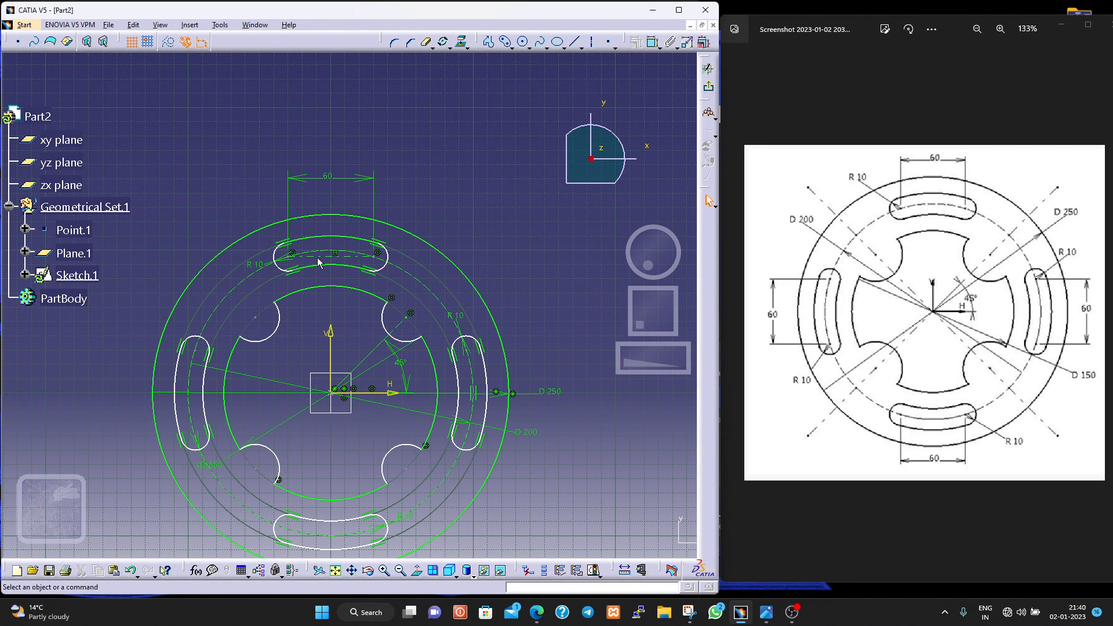
- Delete the horizontal construction line in the upper slot and try to redimension the horizontal distance between its two end-arc centres
click(322, 256)
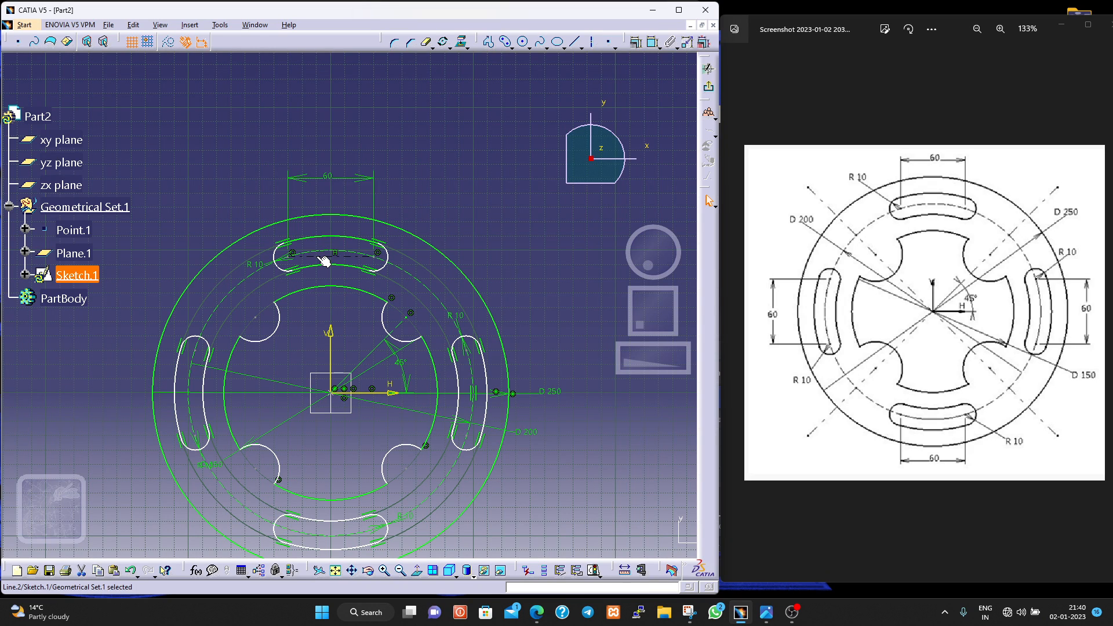
key(Delete)
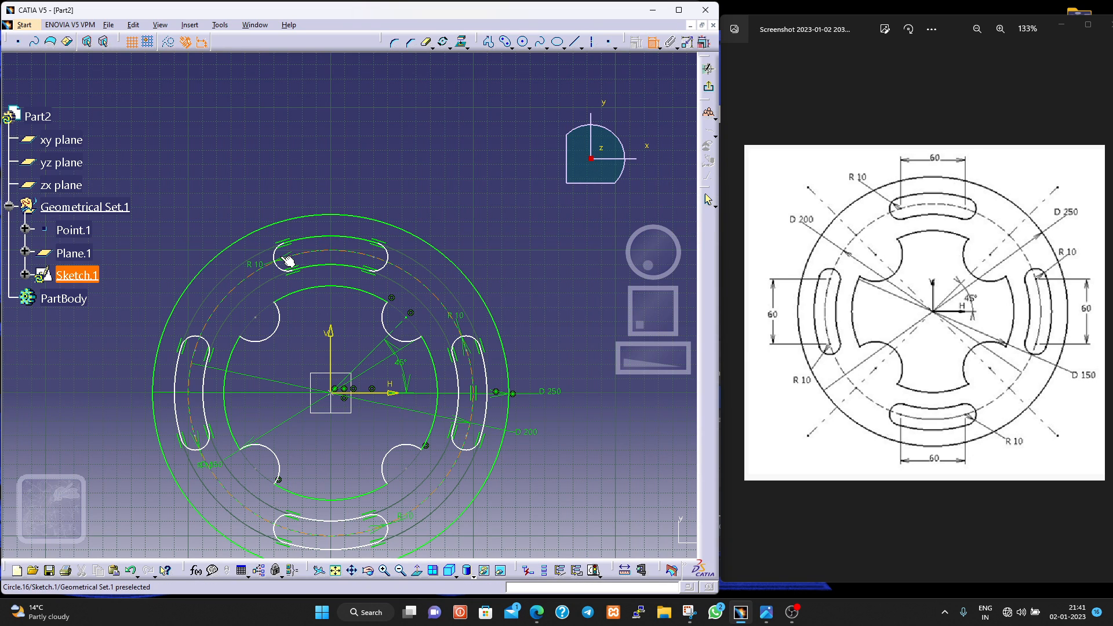
click(378, 260)
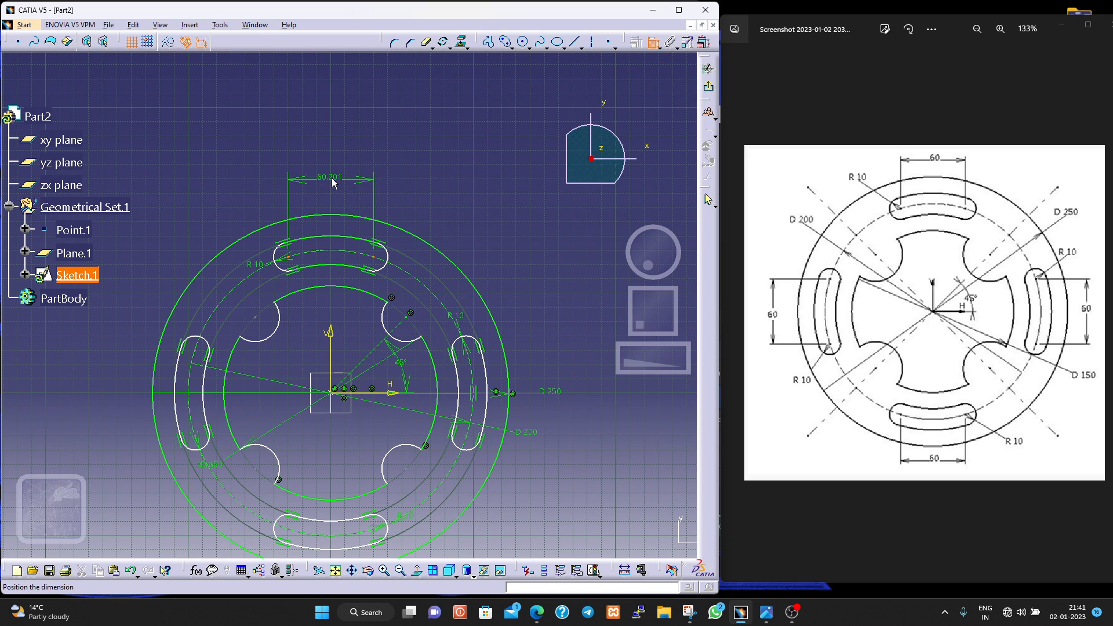
click(332, 183)
double_click(332, 183)
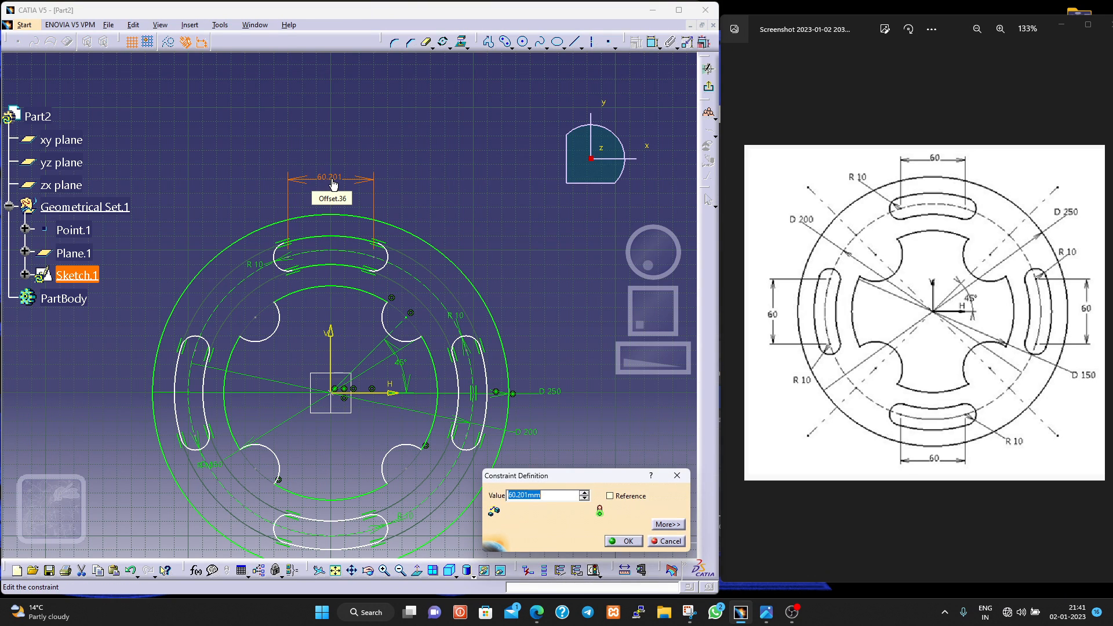
text(6)
text(00000000000000000000000000000000000000000000000000)
key(Return)
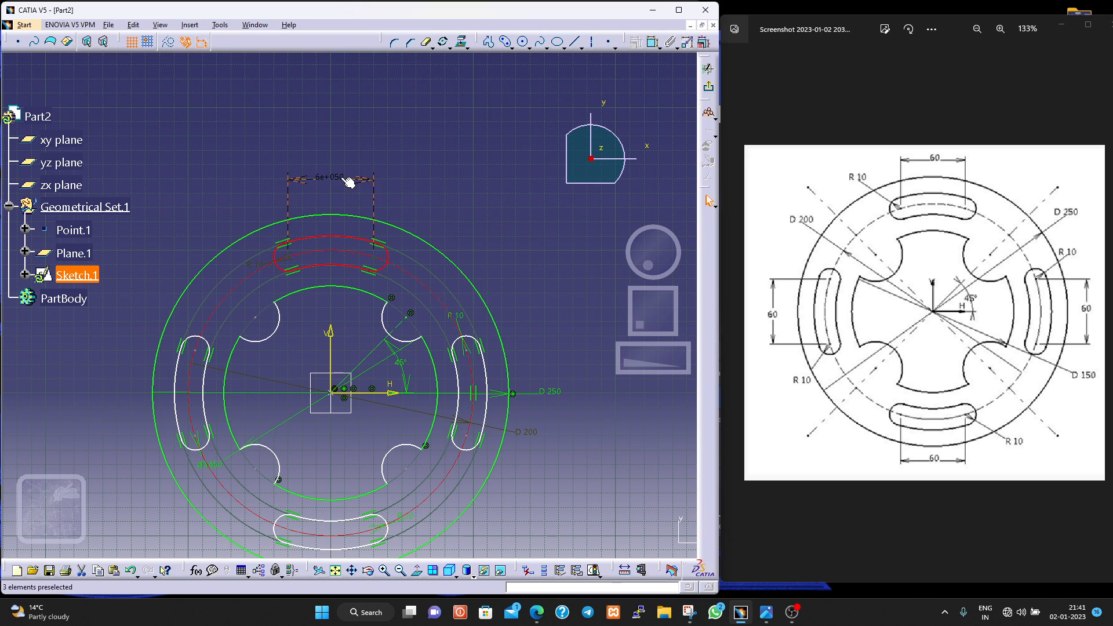
- Undo the recent edits back through the concentricity constraints, the rotated slot copies and the upper slot outline
key(ctrl+z)
click(303, 222)
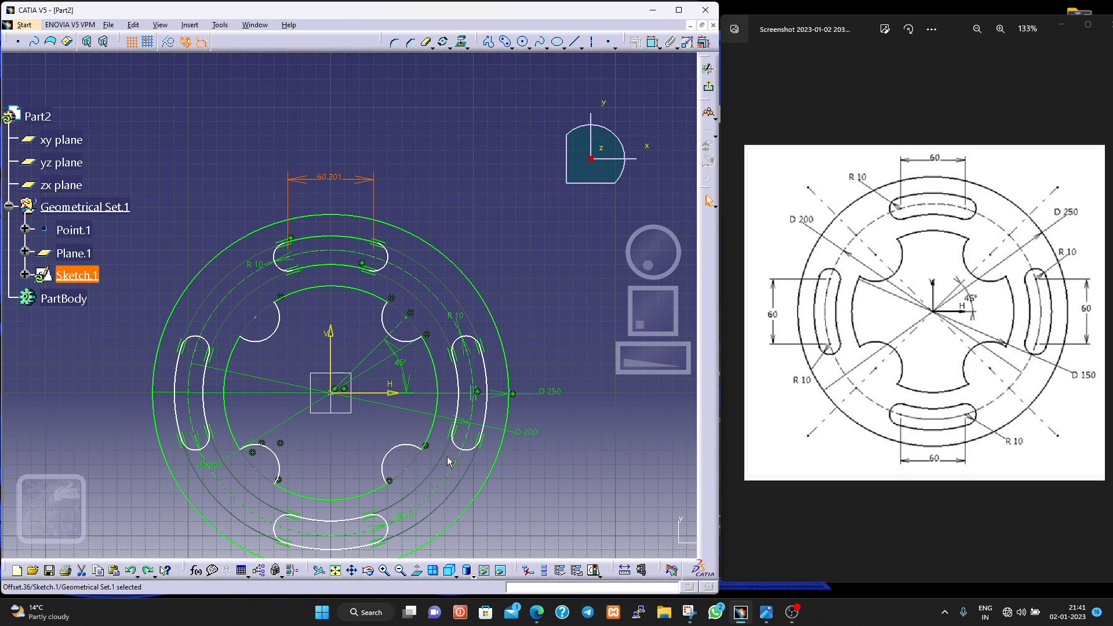
key(ctrl+z)
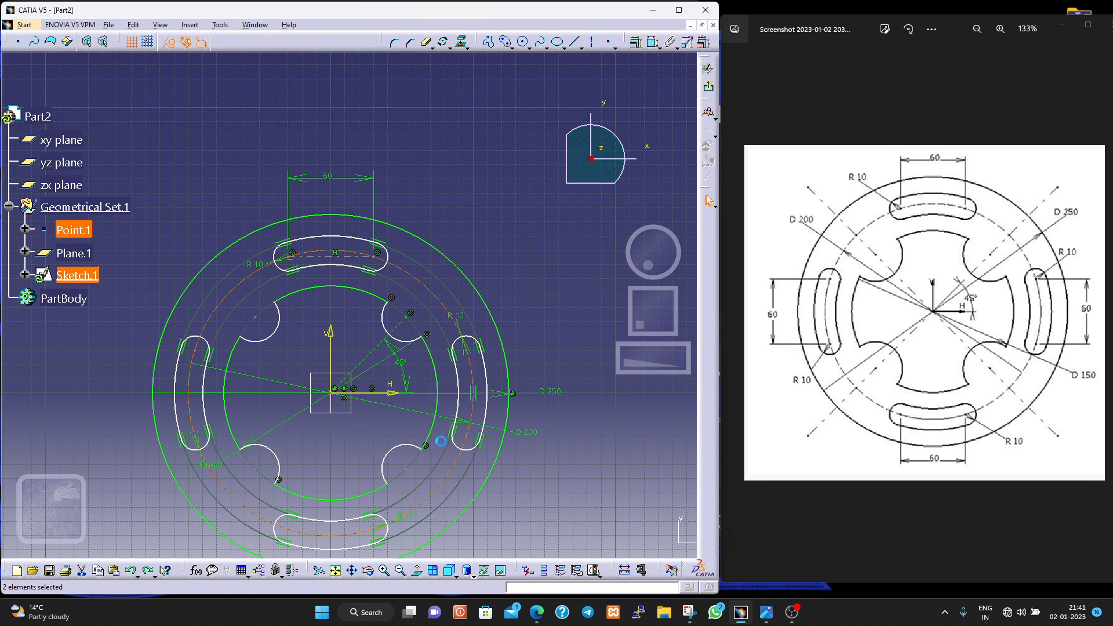
key(ctrl+z)
key(ctrl+z)
key(ctrl+z)
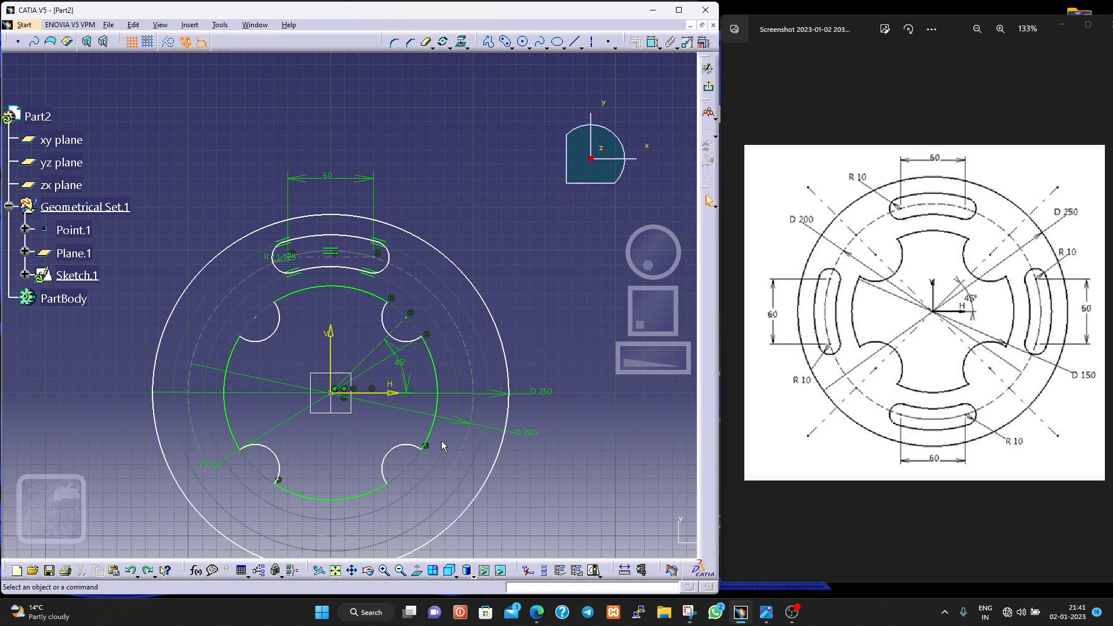
- Constrain the dashed 200 mm circle to be concentric with the point at the origin
click(458, 457)
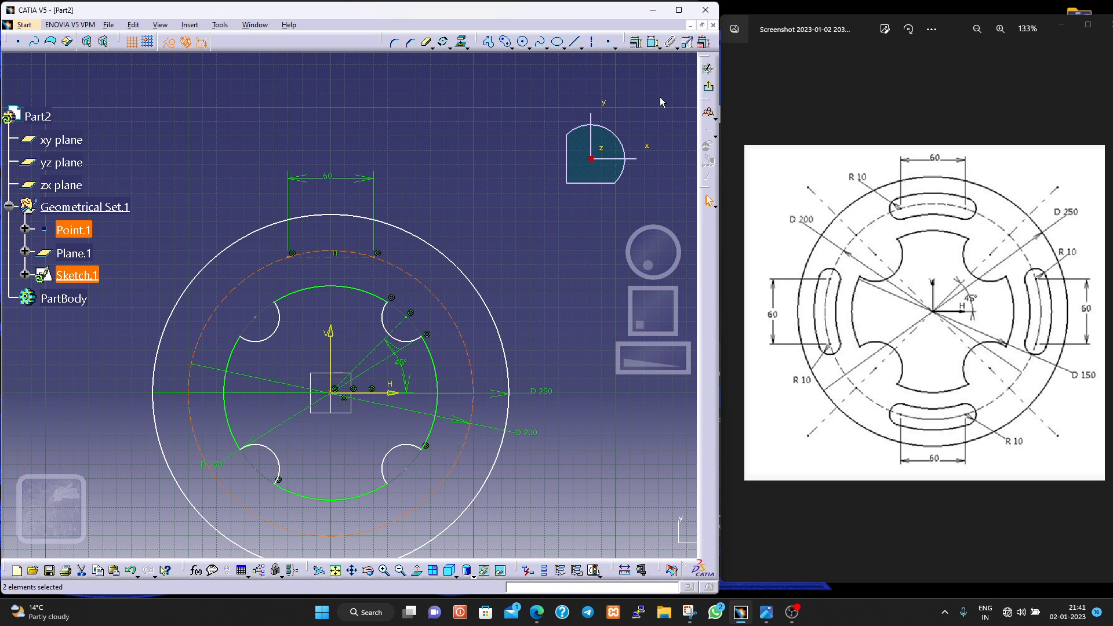
click(655, 45)
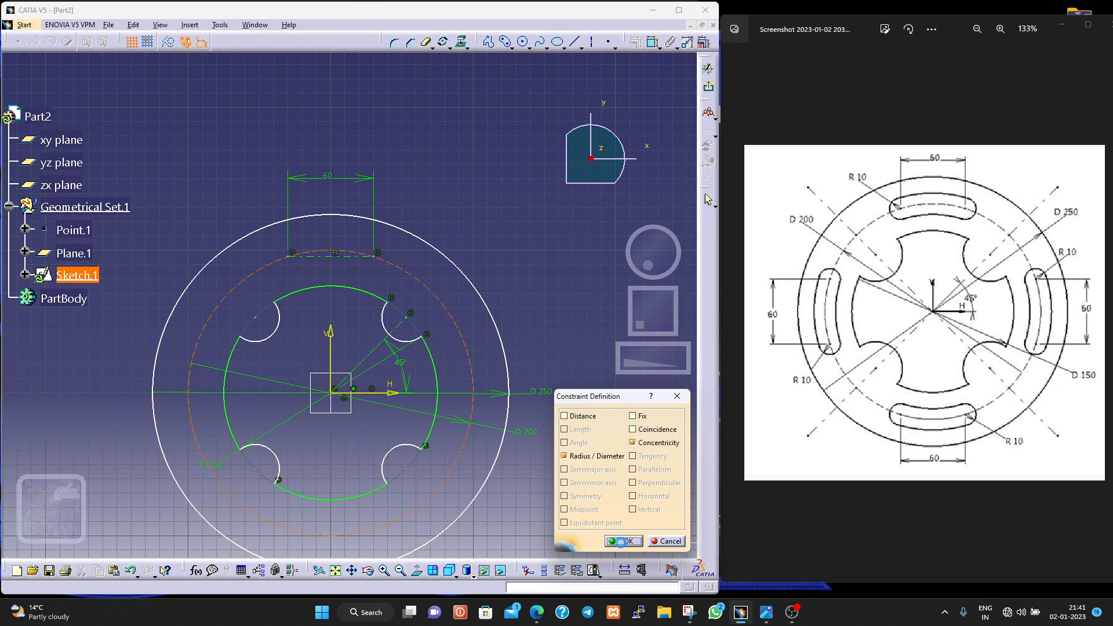
click(623, 541)
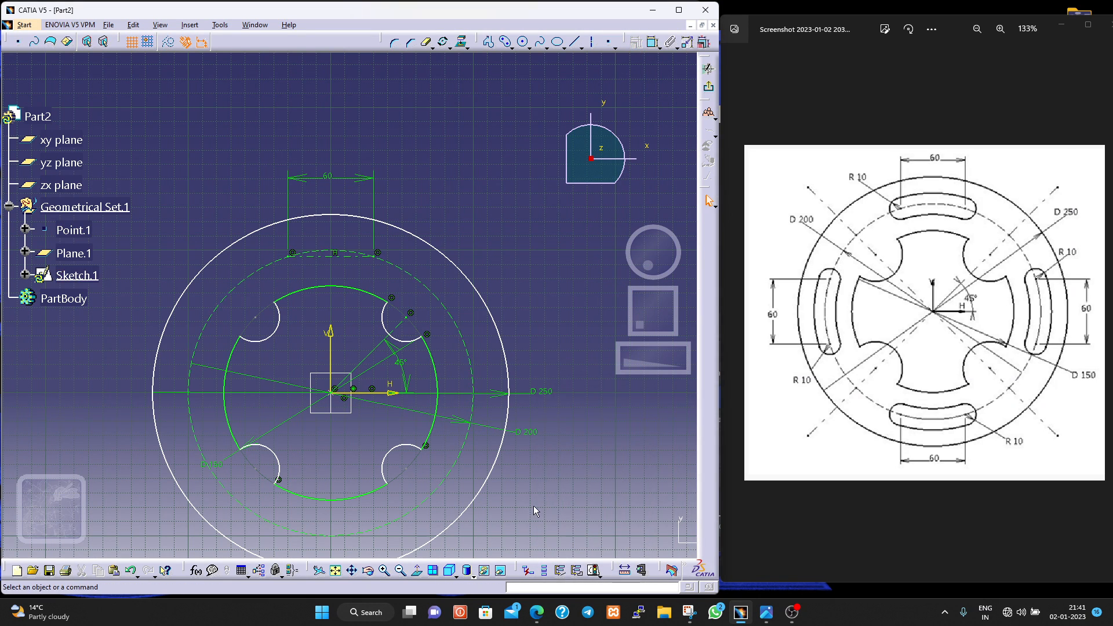
- Constrain the outer 250 mm circle to be concentric with the point at the origin
click(508, 392)
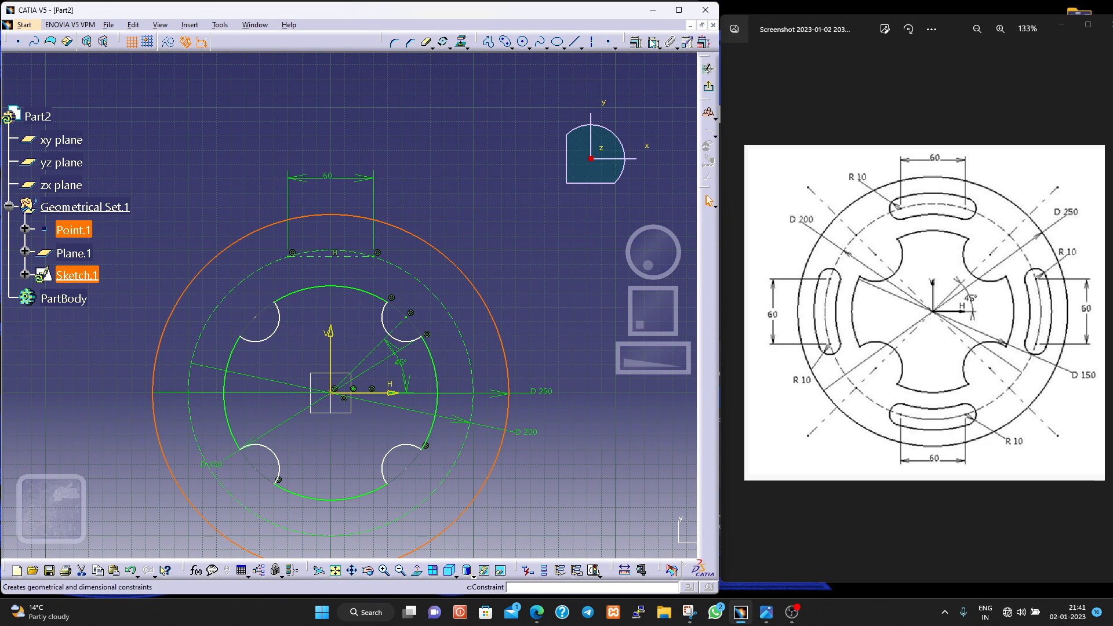
click(671, 570)
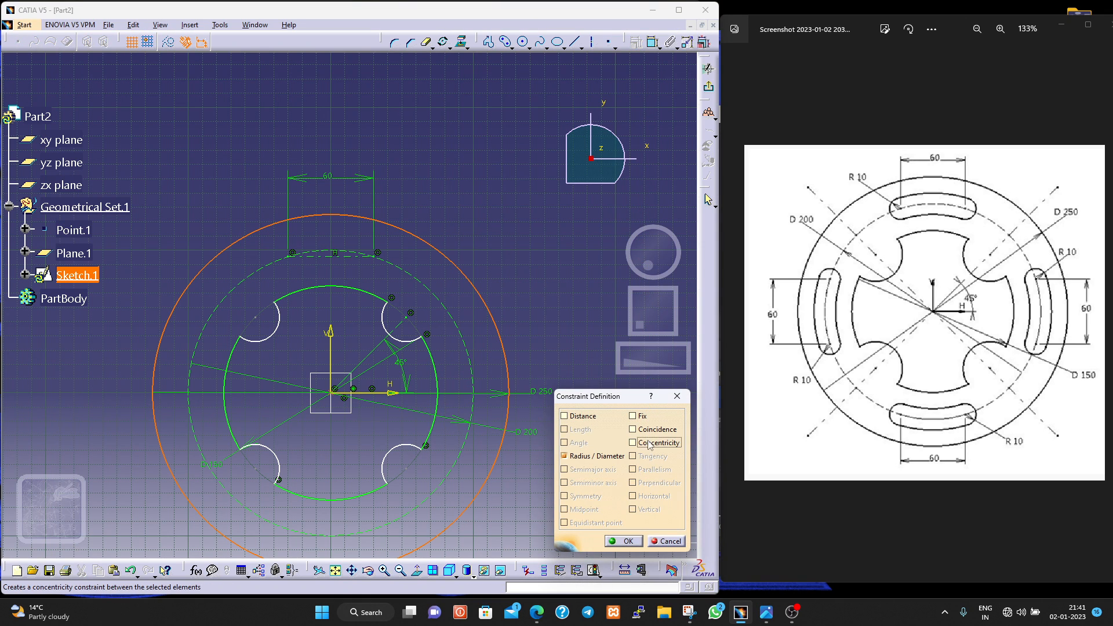
click(627, 541)
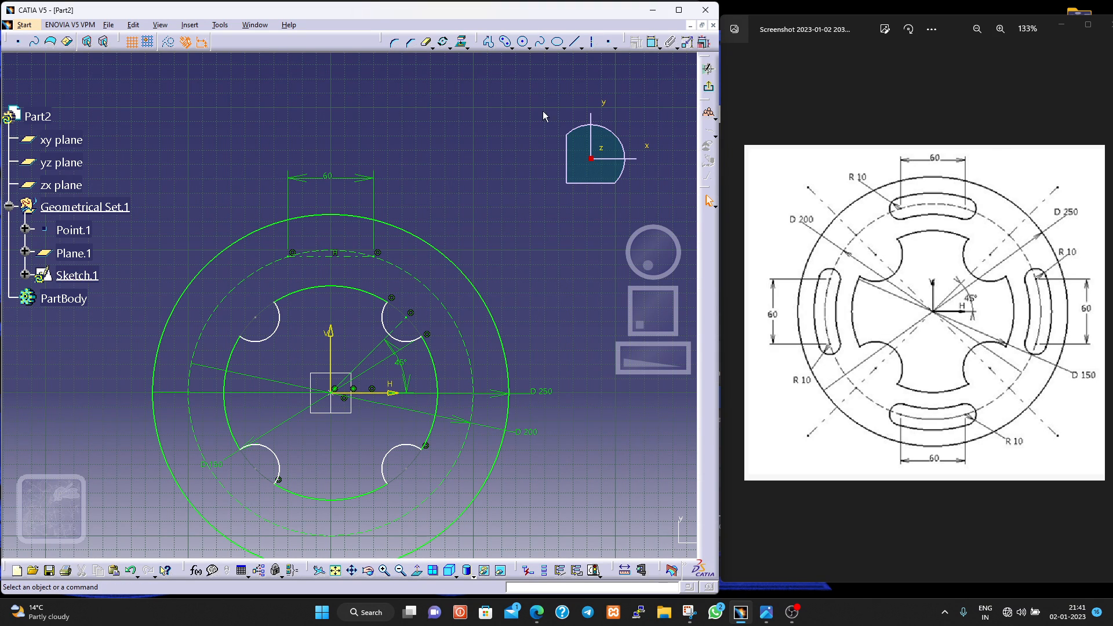
- Check the coincidence constraints between both endpoints of the horizontal construction line and the dashed 200 mm circle
click(292, 254)
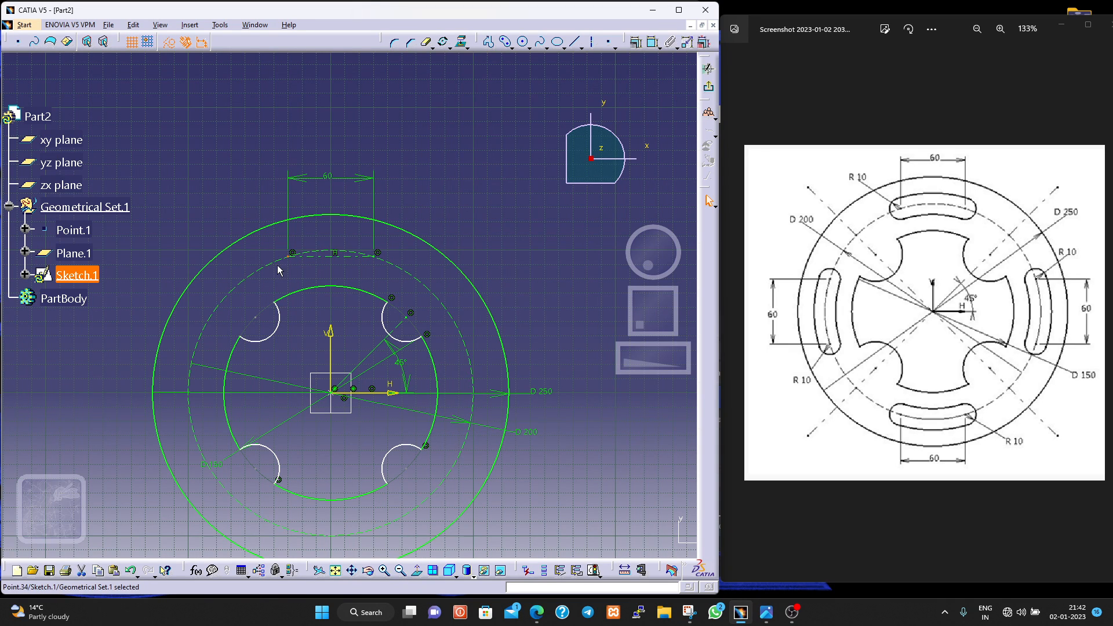
ctrl+click(273, 263)
click(636, 43)
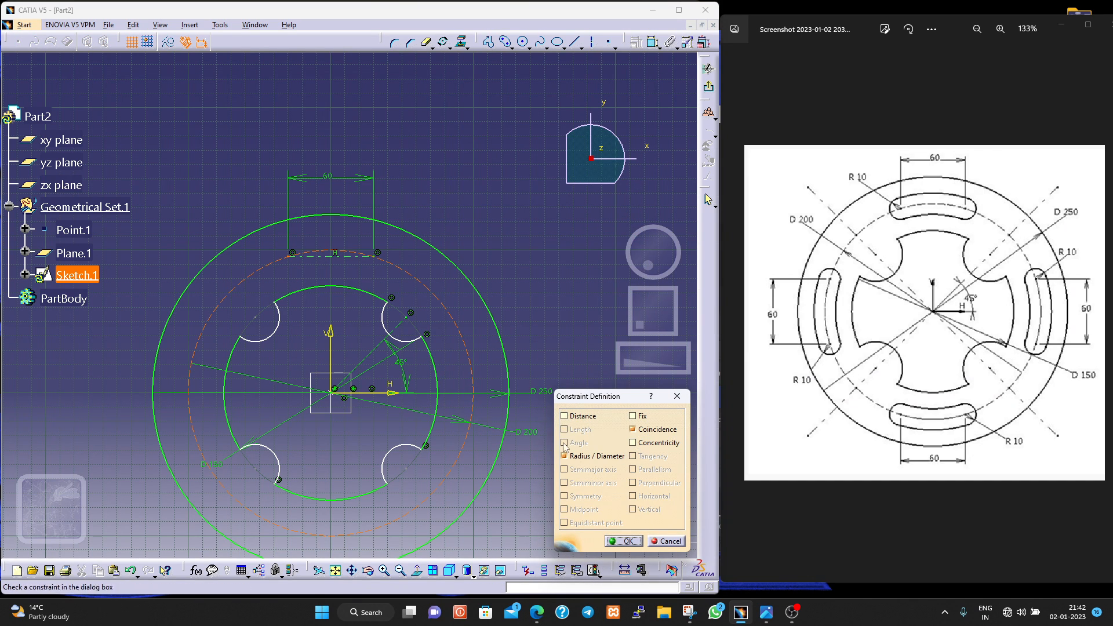
click(627, 541)
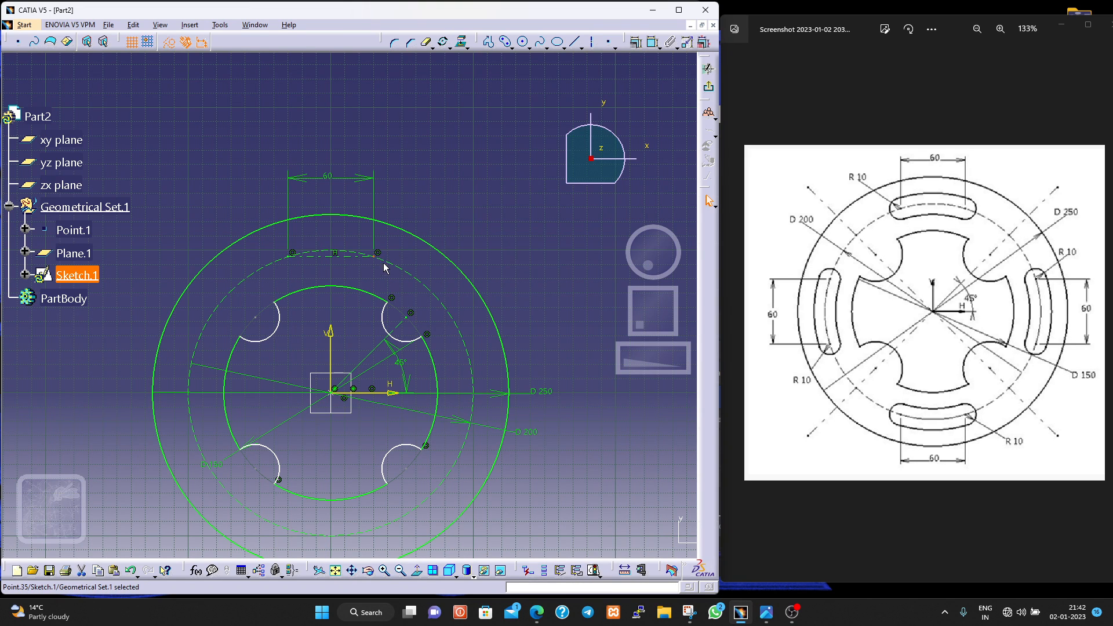
click(391, 264)
click(638, 43)
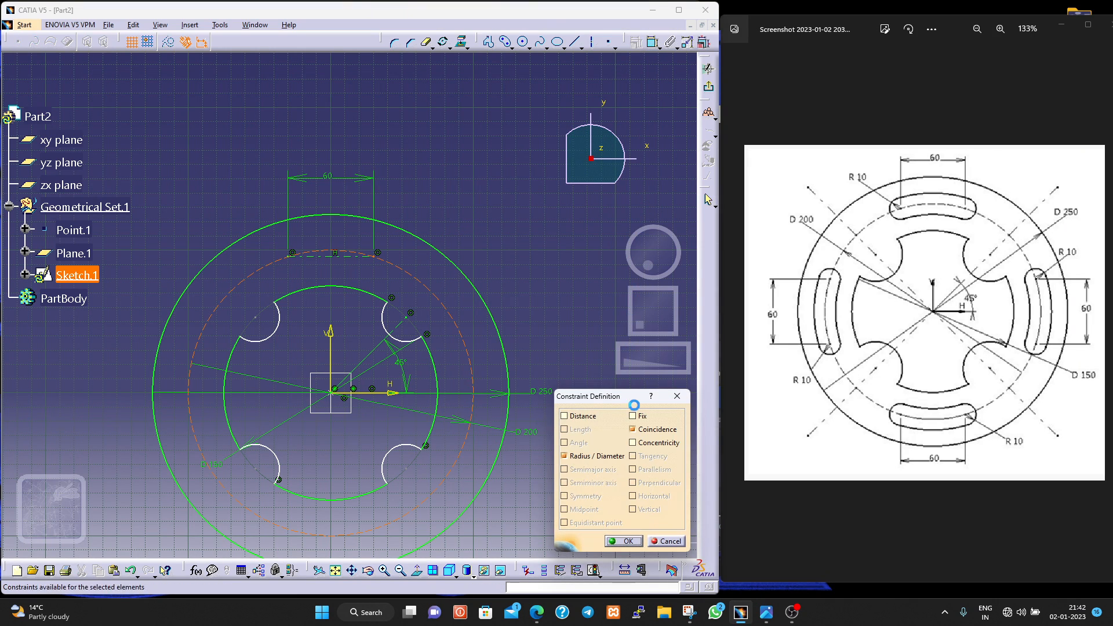
click(623, 541)
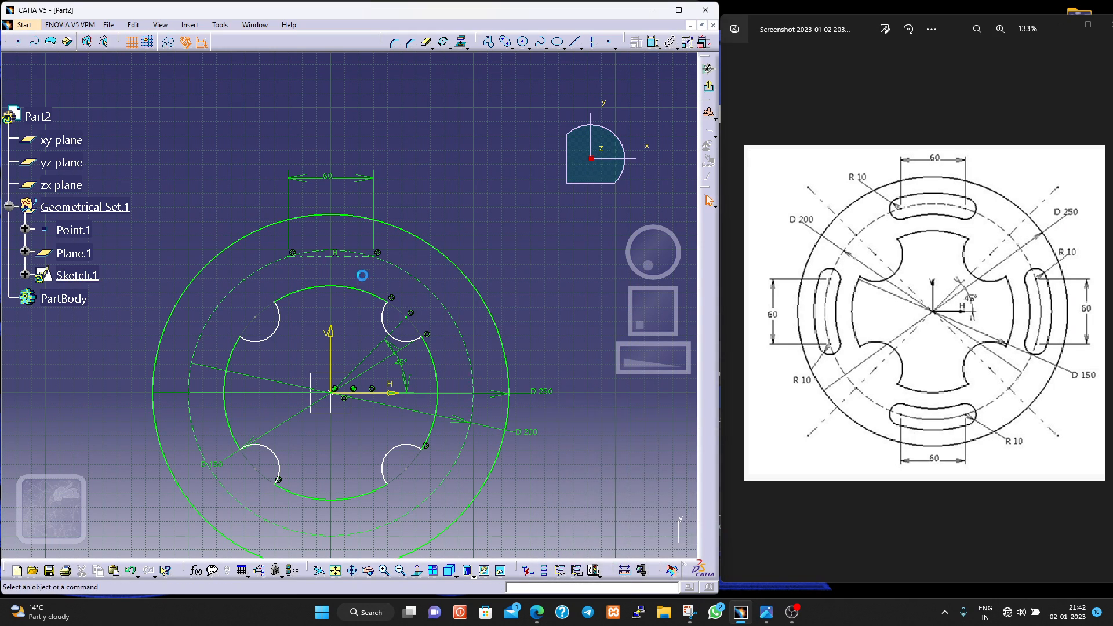
- Draw a cylindrical elongated hole about 12.4 mm in radius, centred on the origin and spanning the two ends of the horizontal construction line
click(504, 45)
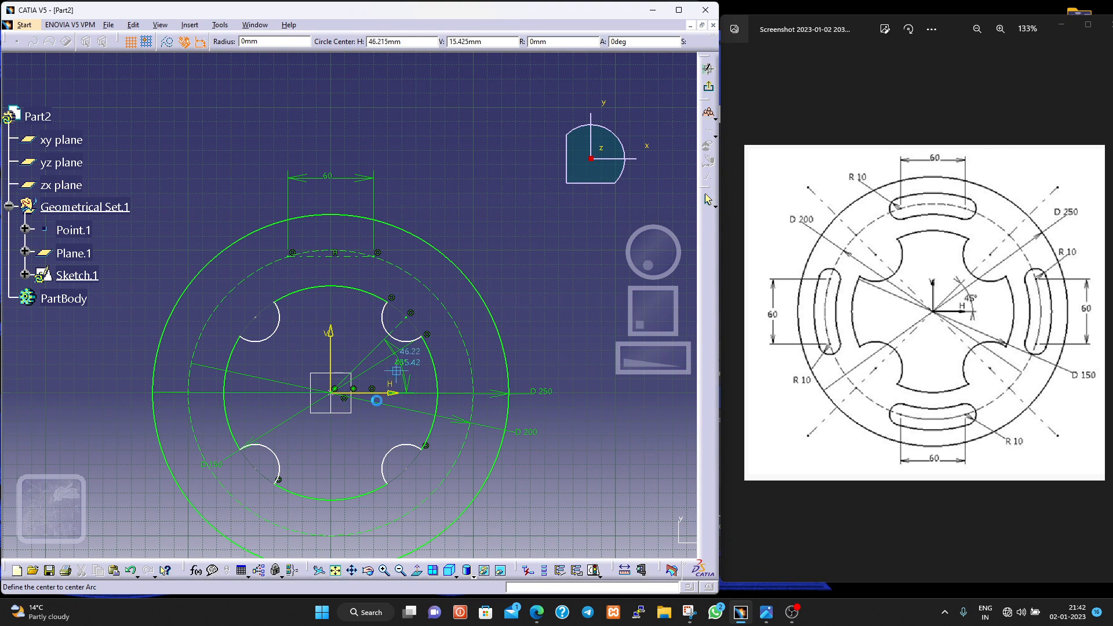
click(329, 395)
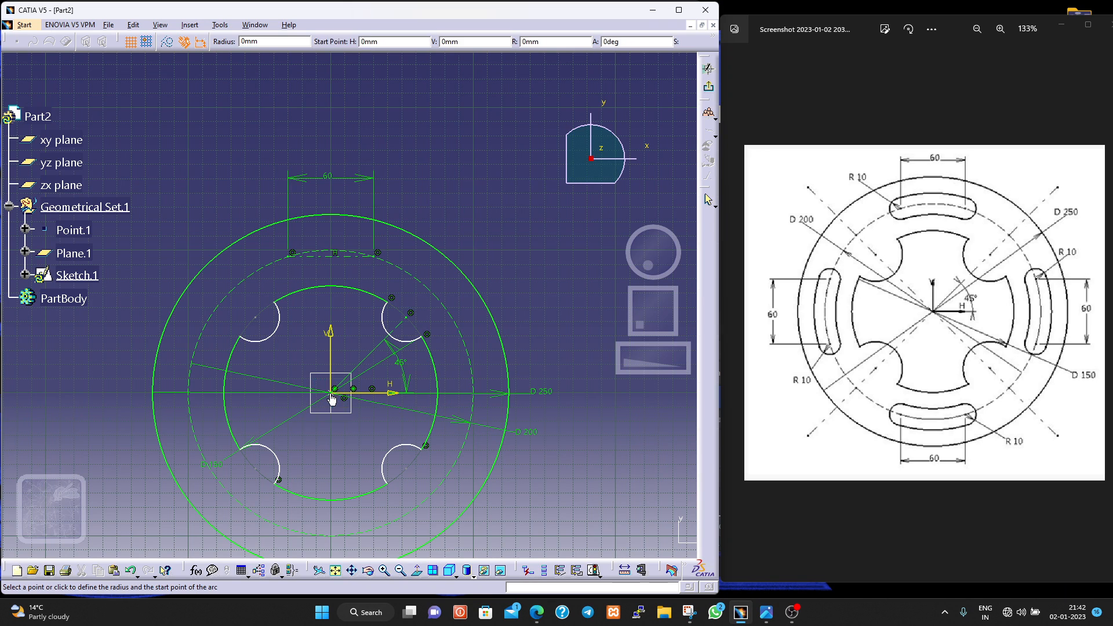
click(291, 260)
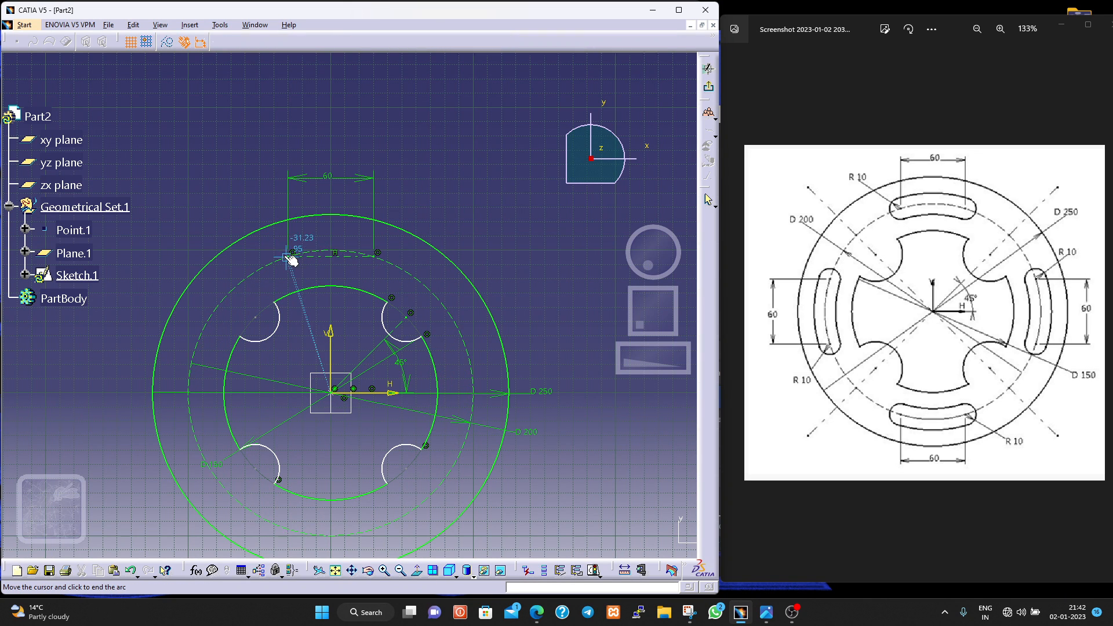
click(378, 257)
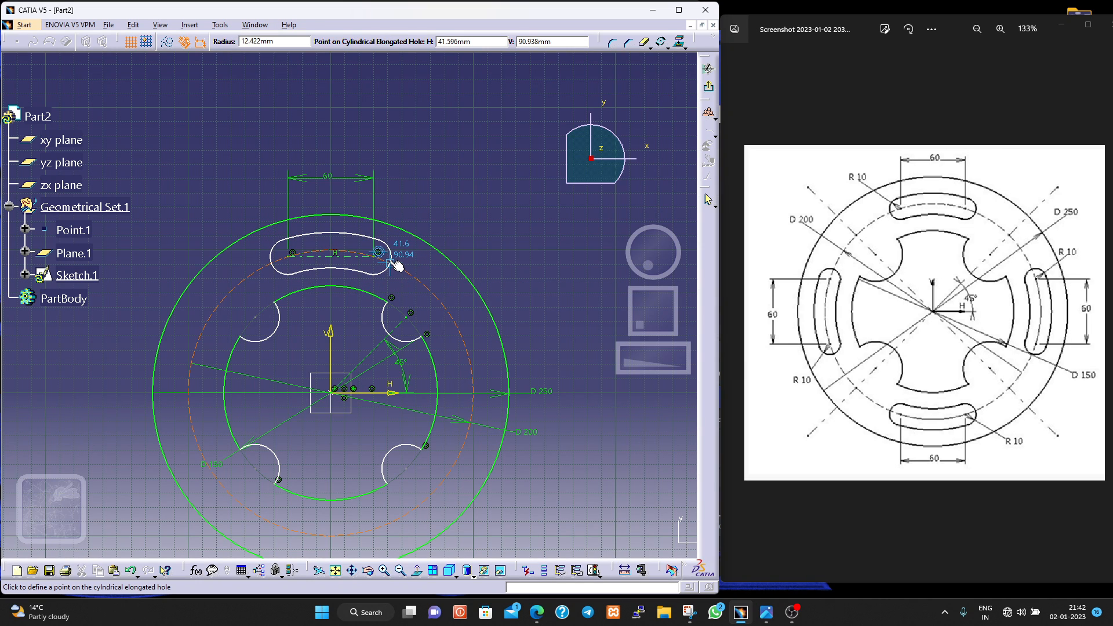
click(396, 264)
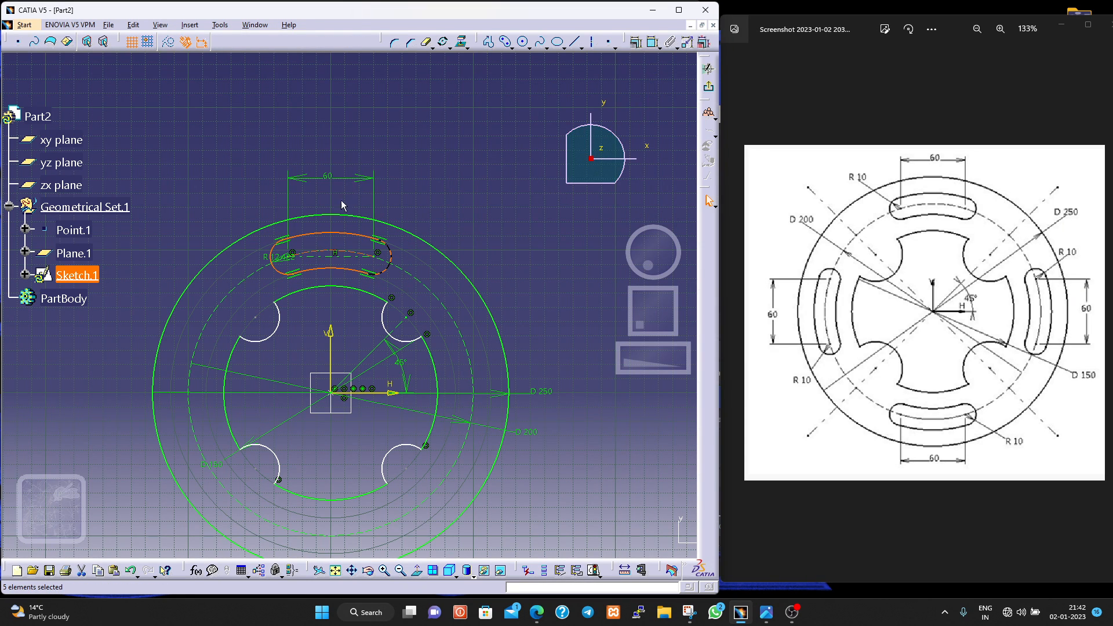
- Move the upper slot's radius dimension outside its outline and set the radius to 10 mm
click(267, 259)
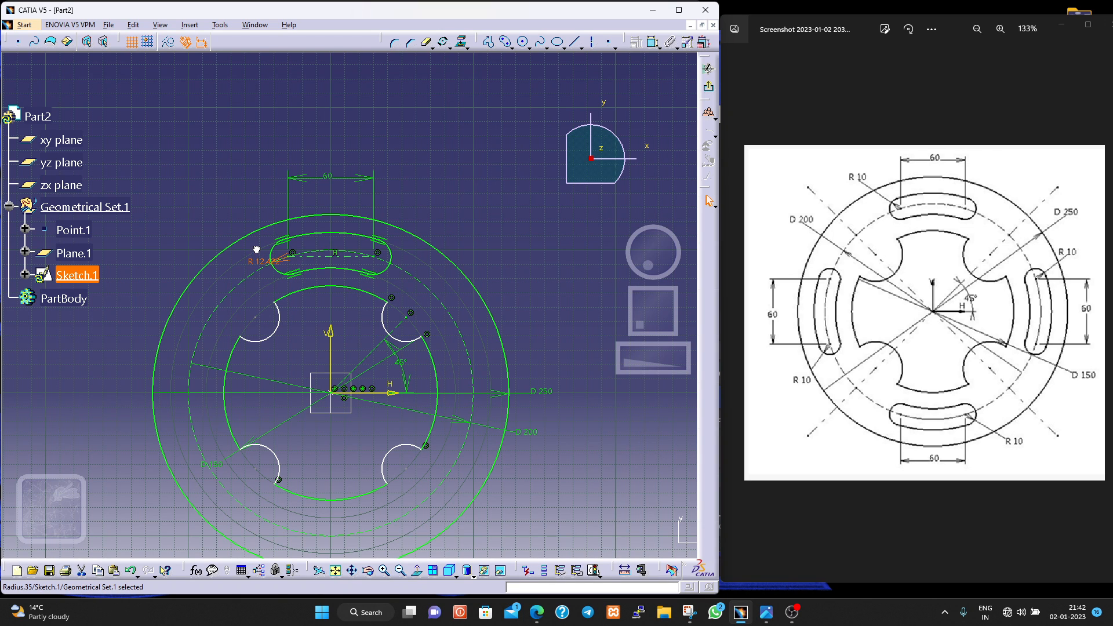
drag(261, 270, 253, 289)
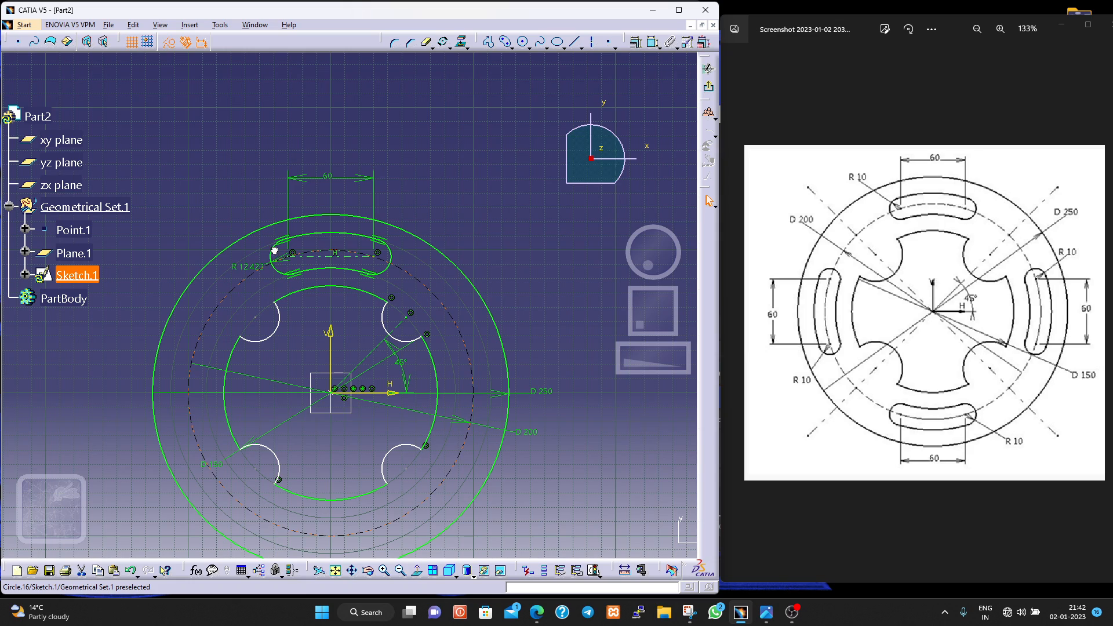
click(274, 251)
scroll(262, 282, up, 5)
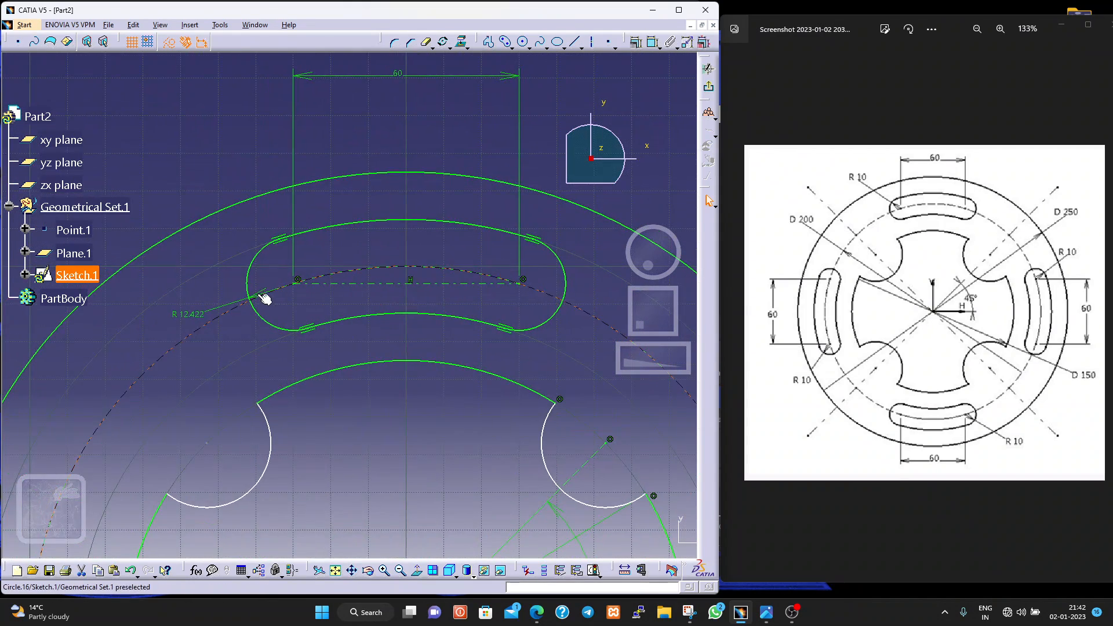
click(255, 292)
drag(258, 299, 291, 216)
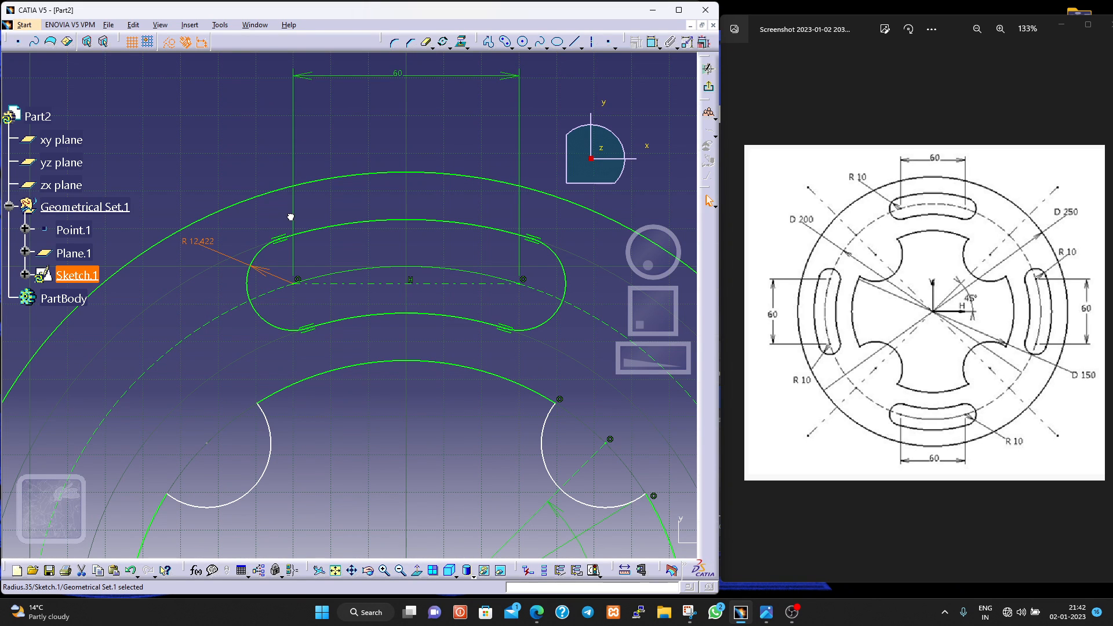
double_click(199, 239)
text(10)
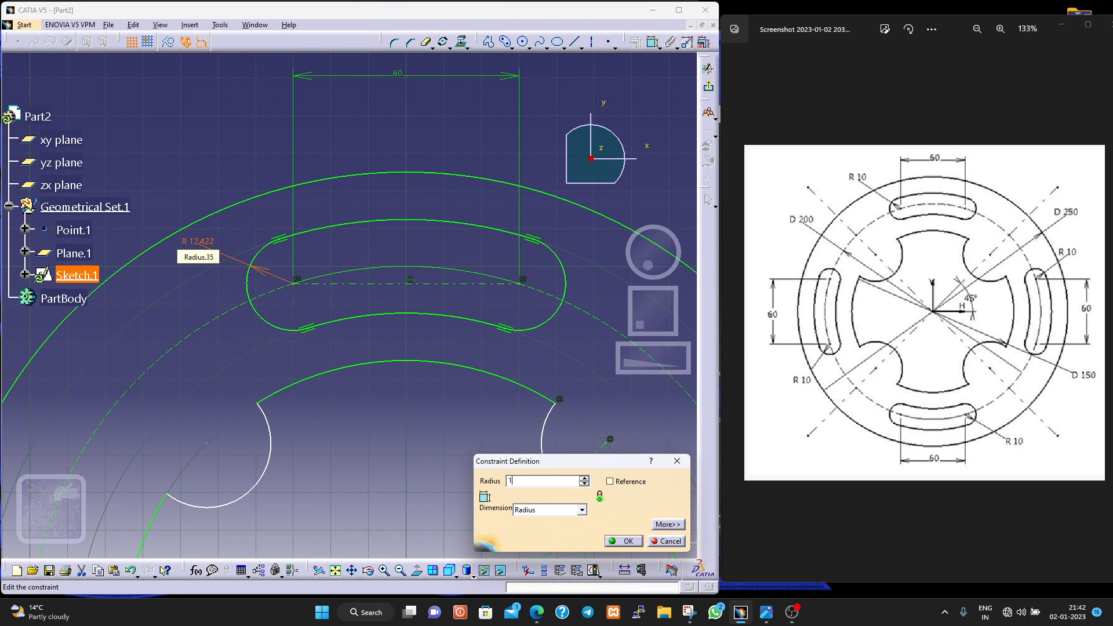
key(Return)
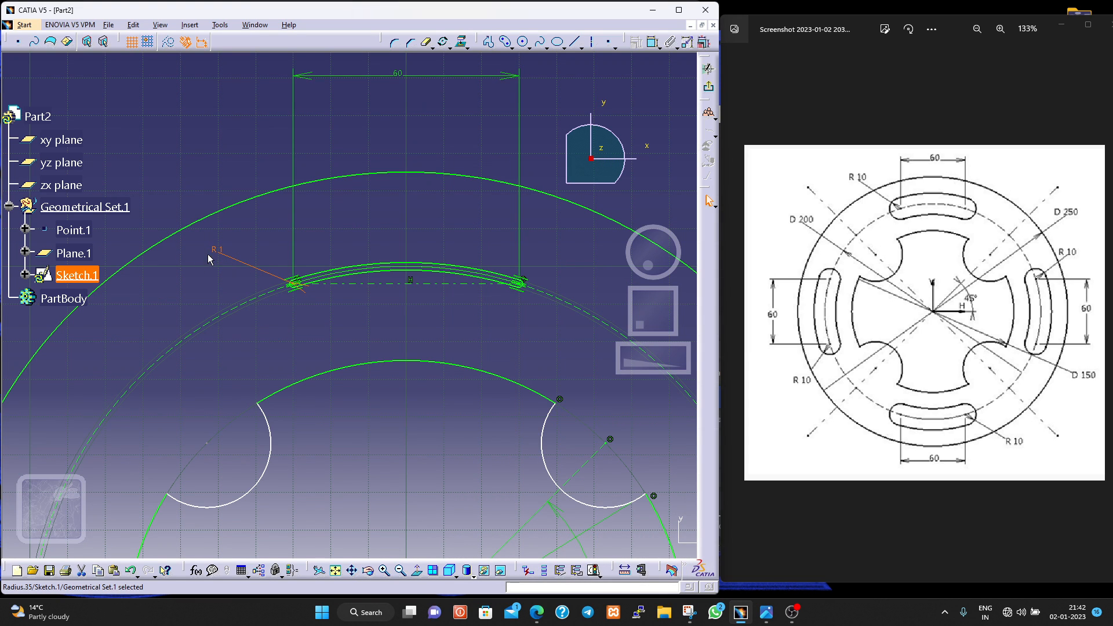
double_click(216, 253)
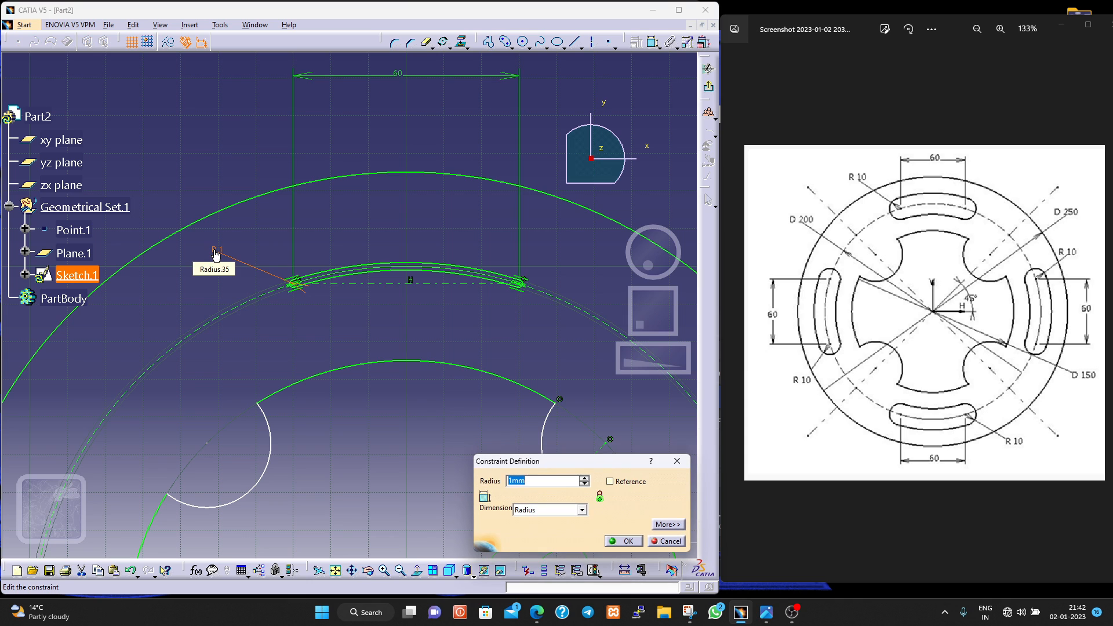
key(Return)
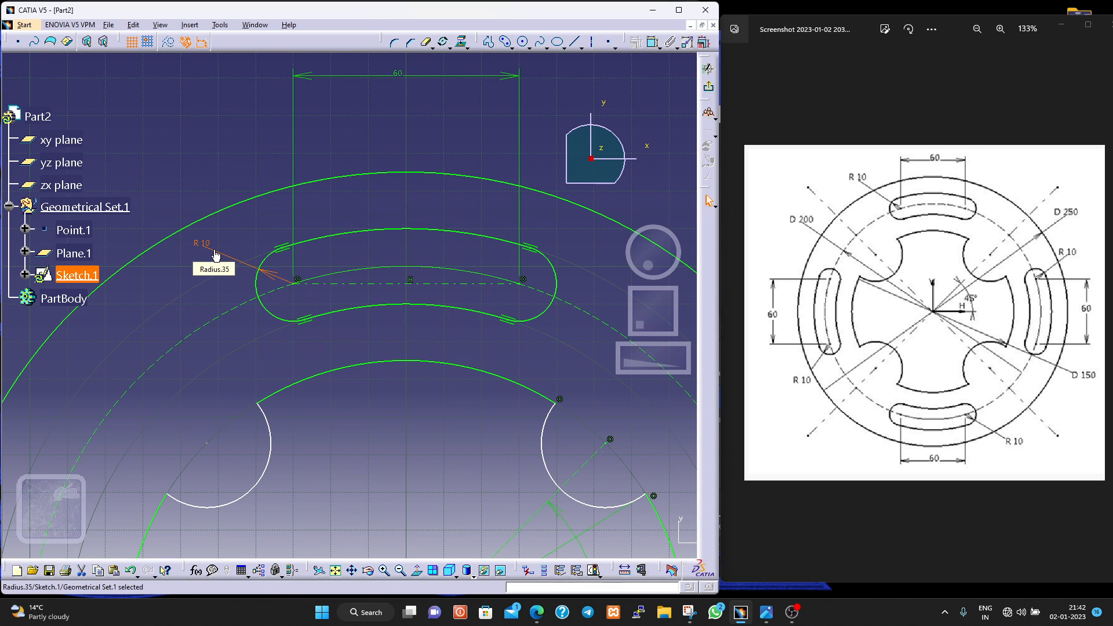
click(296, 357)
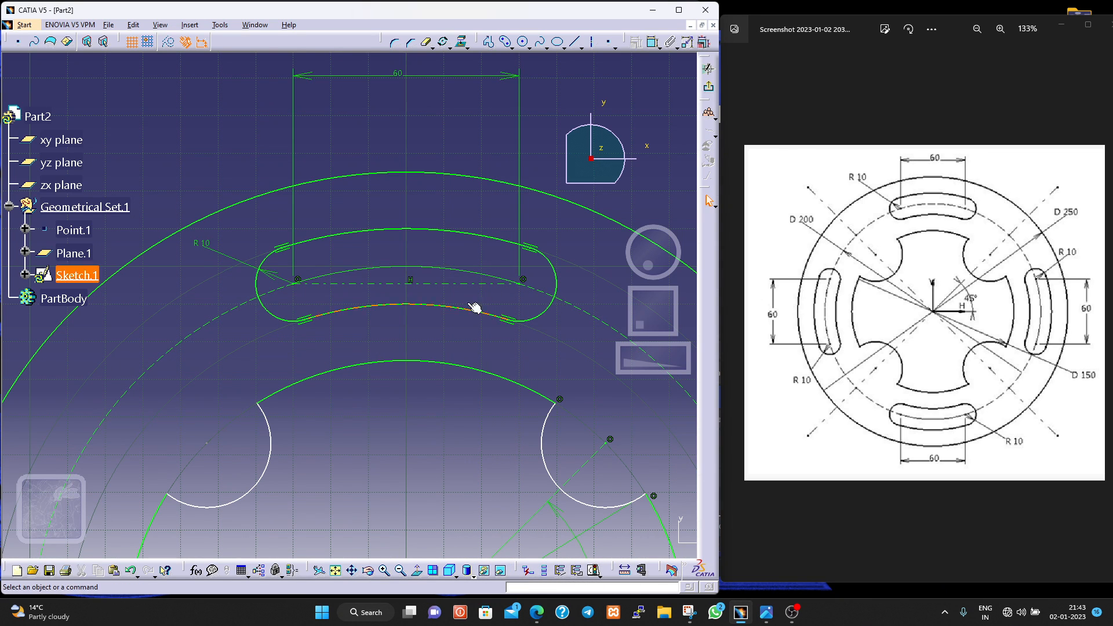
- Delete the horizontal construction line in the upper slot and dimension the horizontal distance between its two end-arc centres above the plate
click(443, 287)
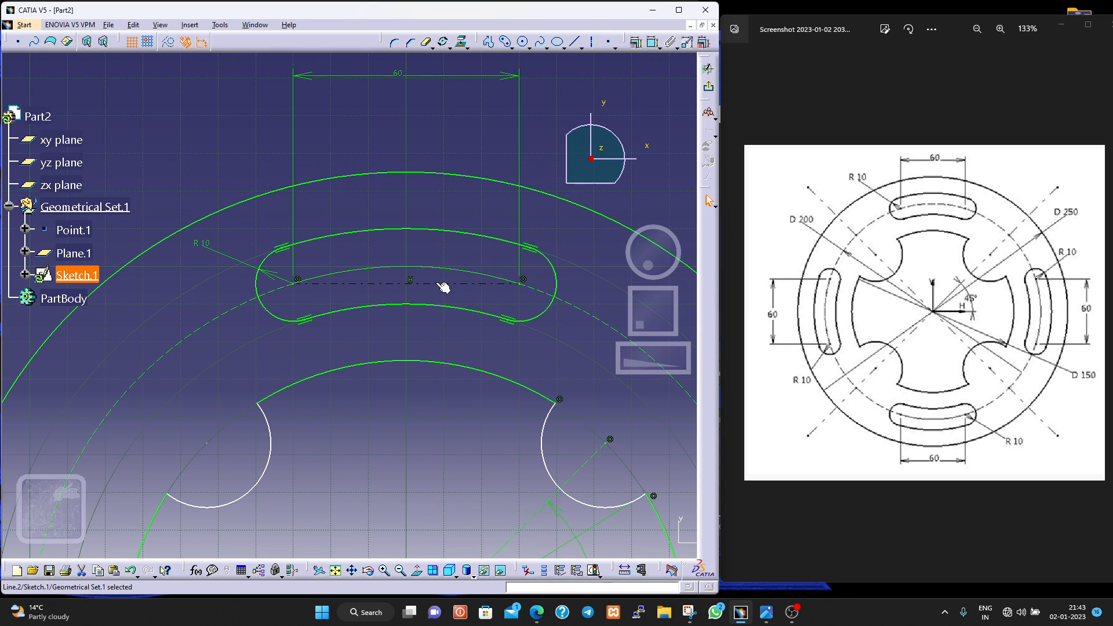
key(Delete)
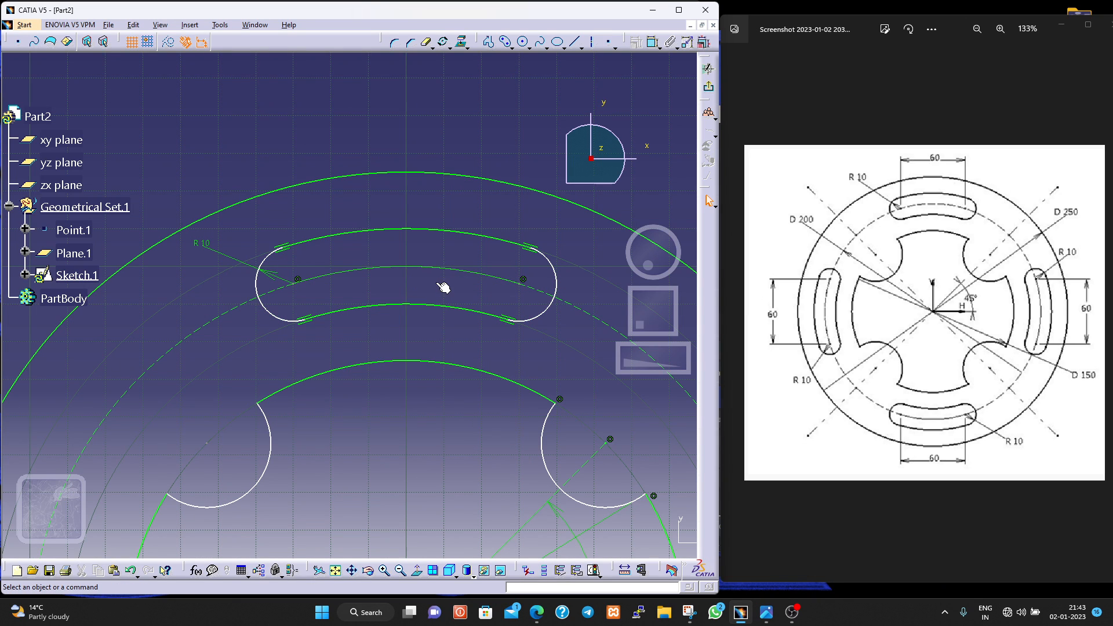
click(295, 282)
click(652, 43)
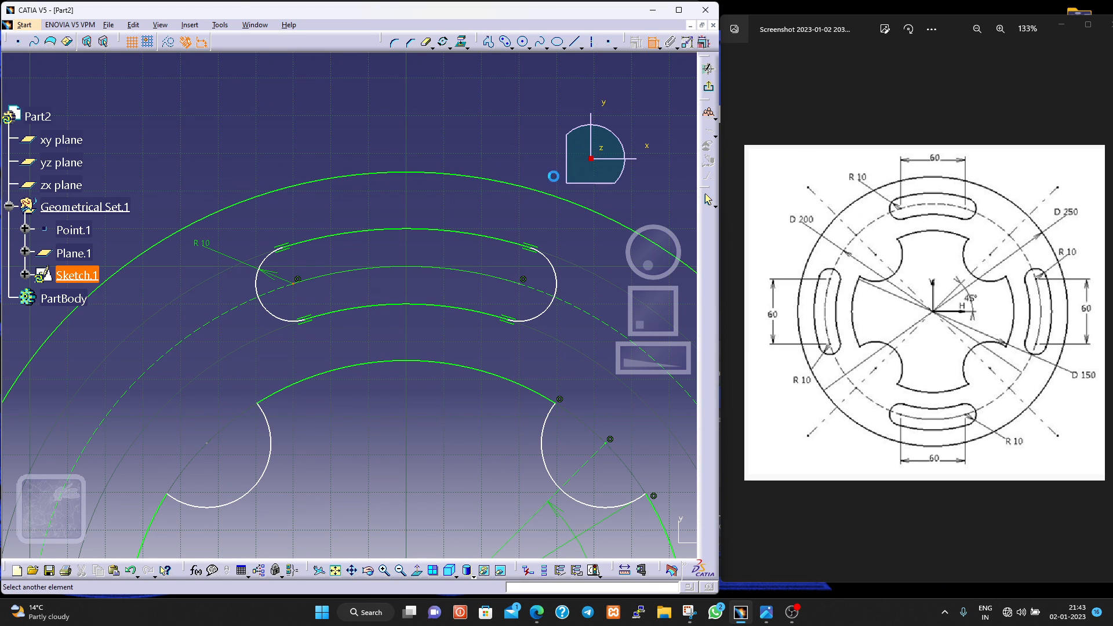
click(523, 280)
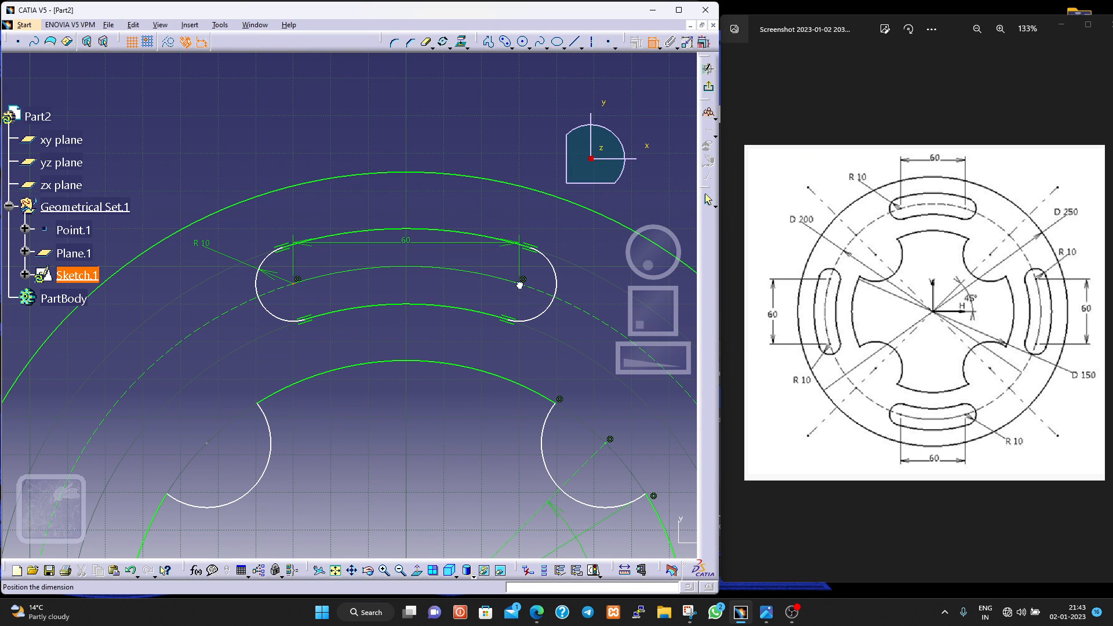
click(406, 104)
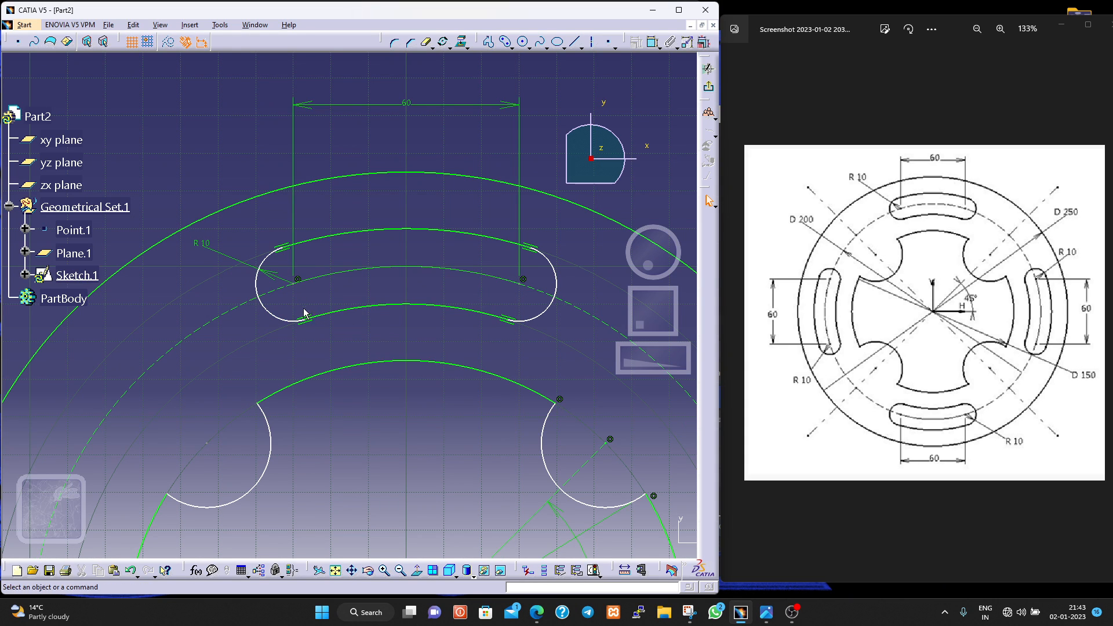
- Dimension the horizontal distance from the upper slot's left end-arc centre to the vertical axis, placing it below the overall slot dimension
middle_drag(406, 440, 405, 484)
click(652, 42)
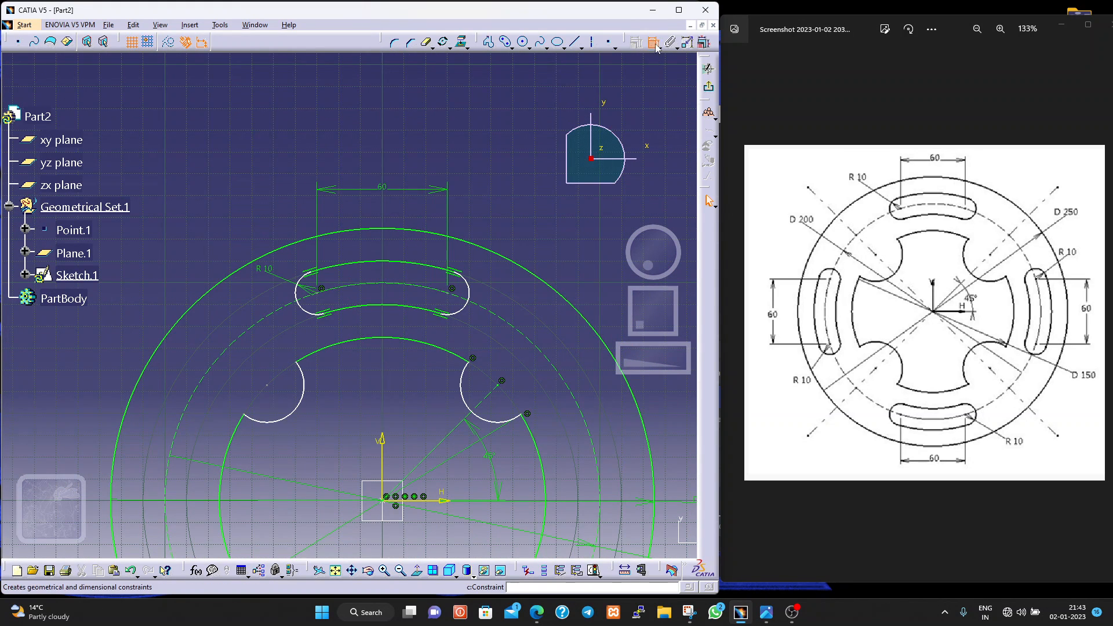
click(328, 295)
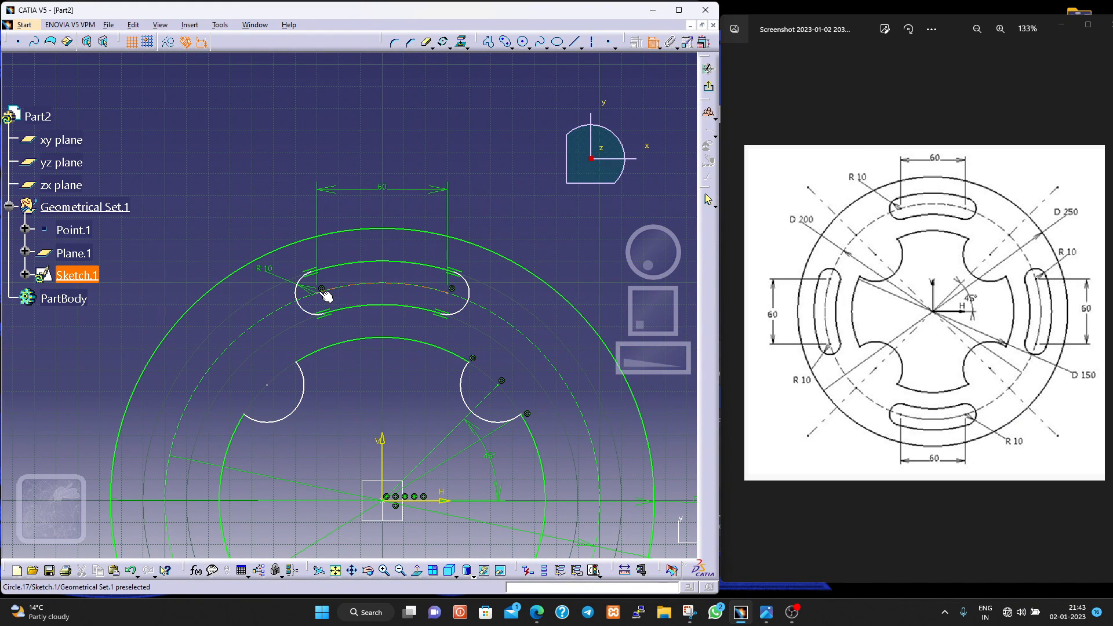
click(382, 455)
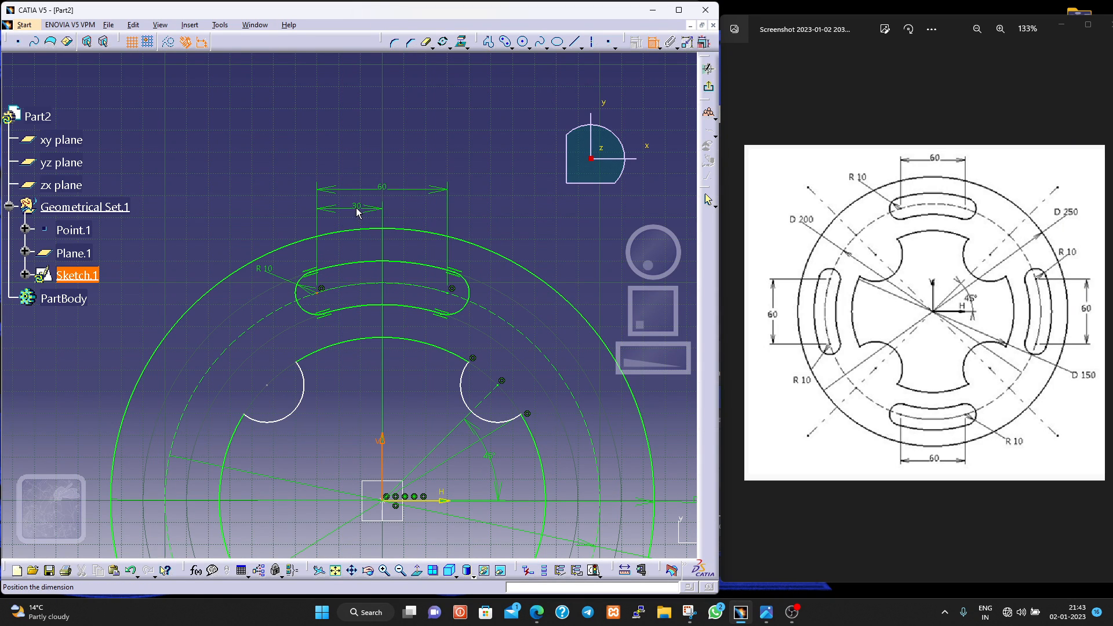
click(350, 212)
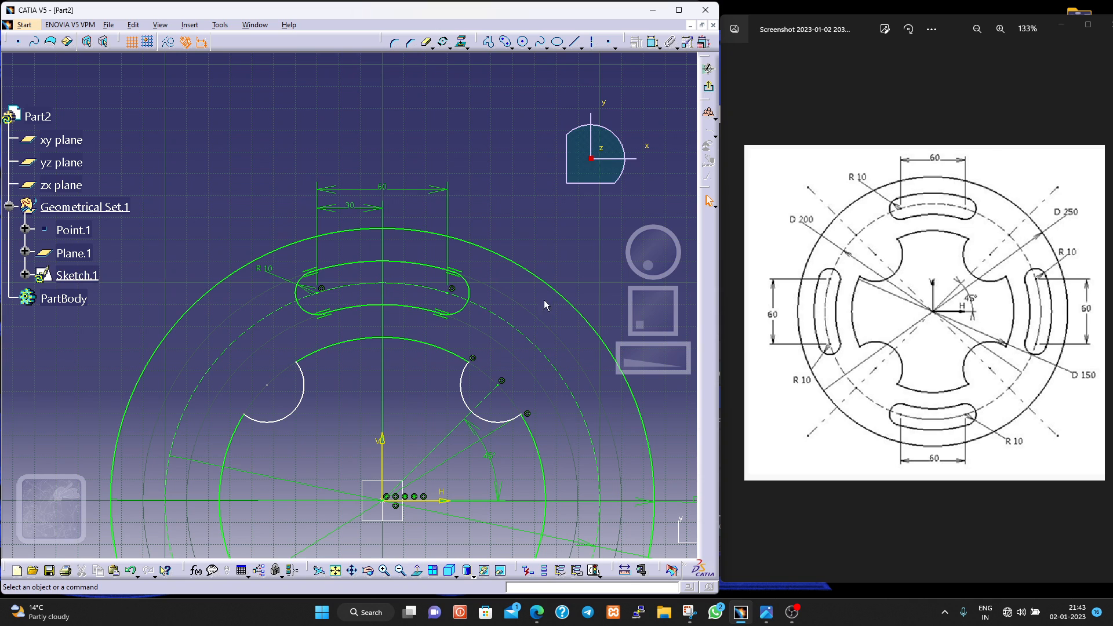
- Rotate the complete upper slot outline about the origin, creating three duplicates at 90-degree intervals
right_click(403, 305)
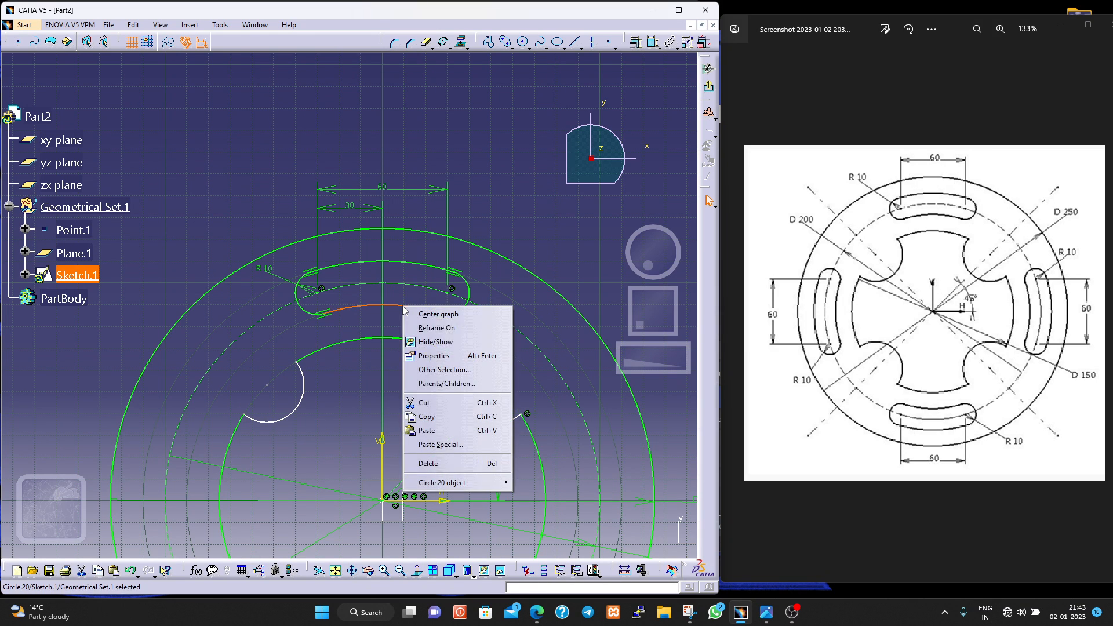
mouse_move(471, 485)
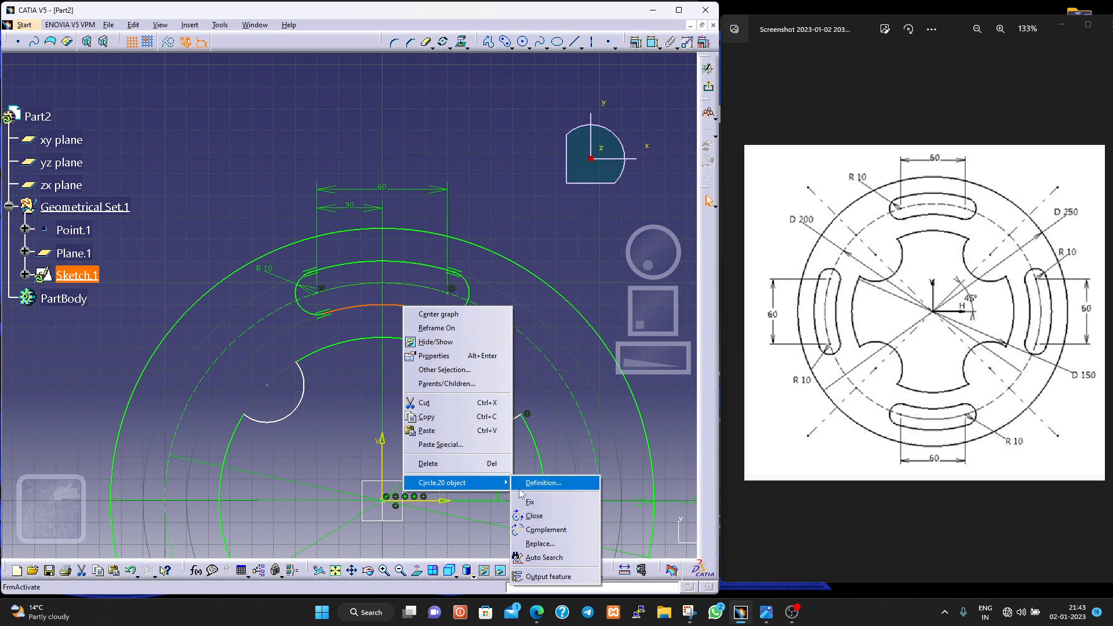
click(528, 559)
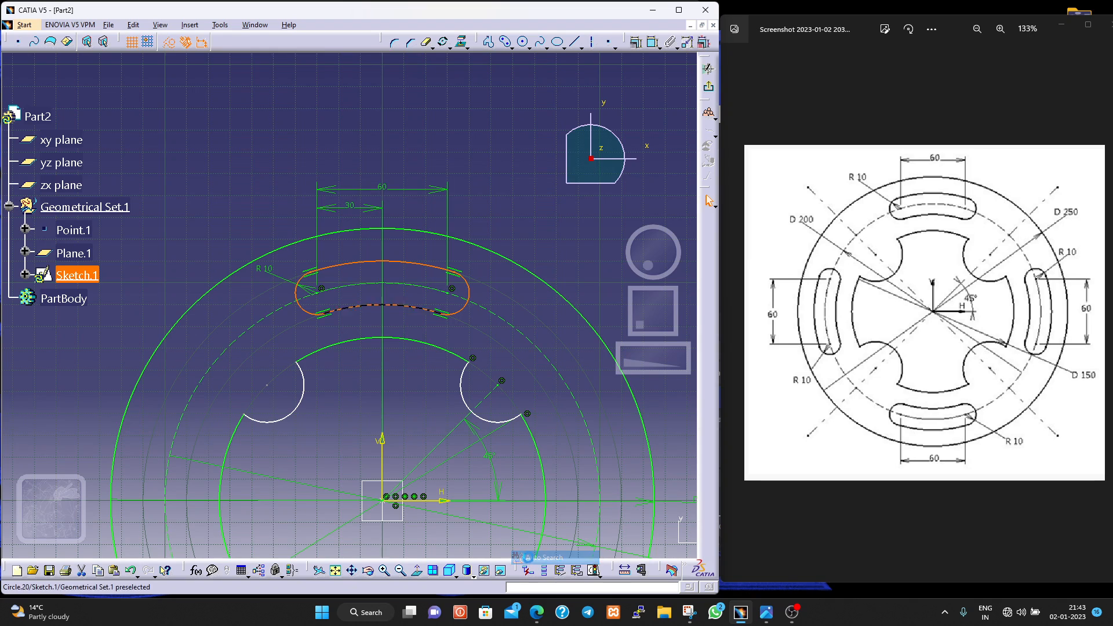
click(460, 41)
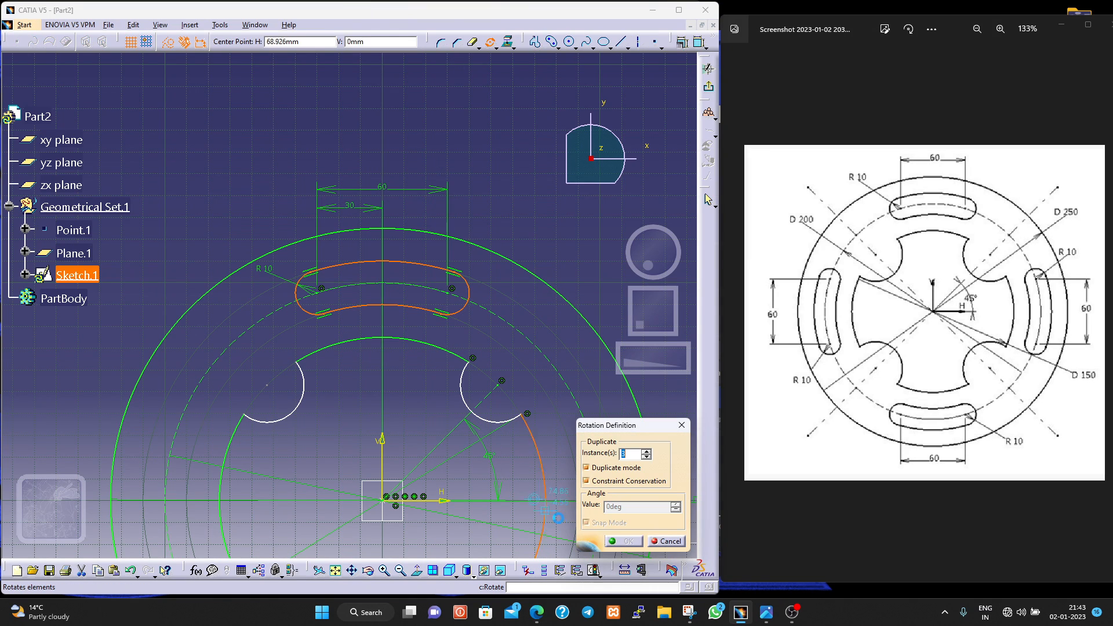
click(383, 501)
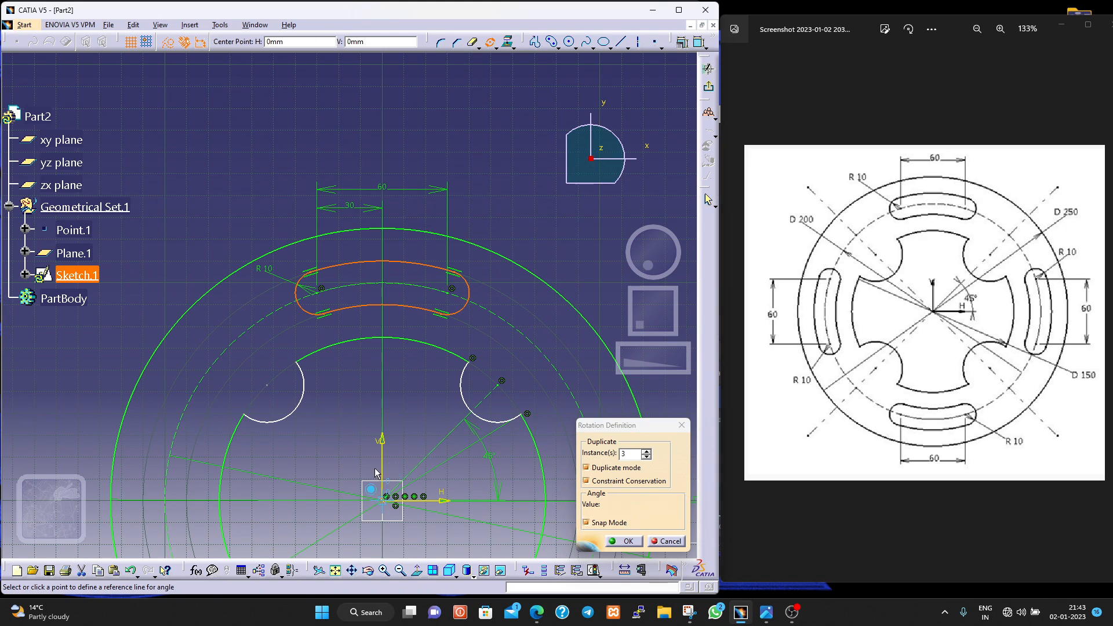
click(384, 284)
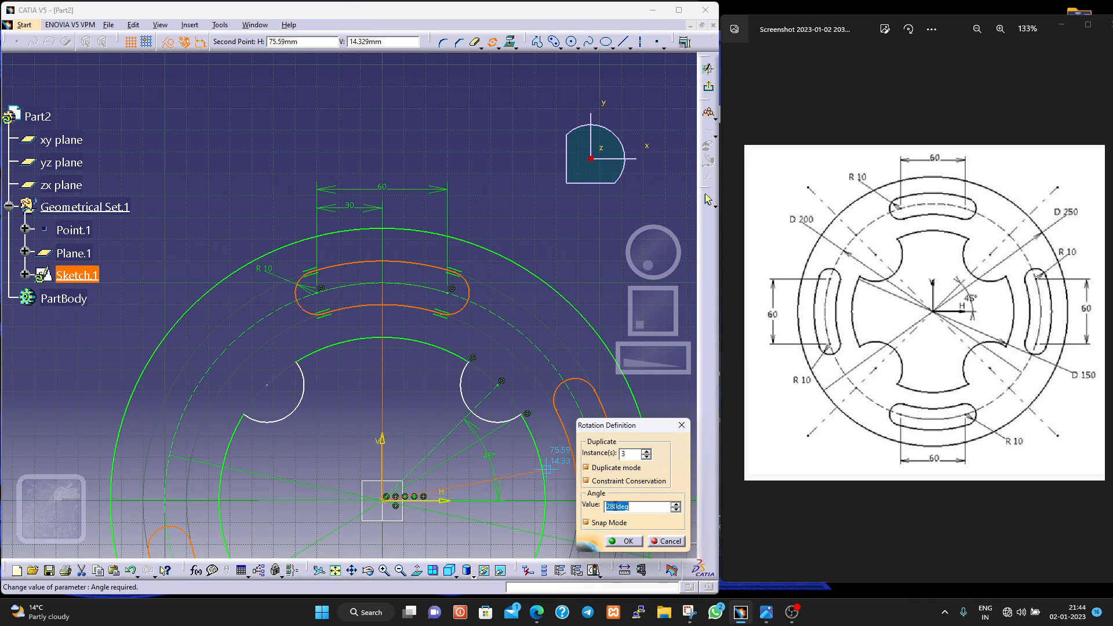
text(90)
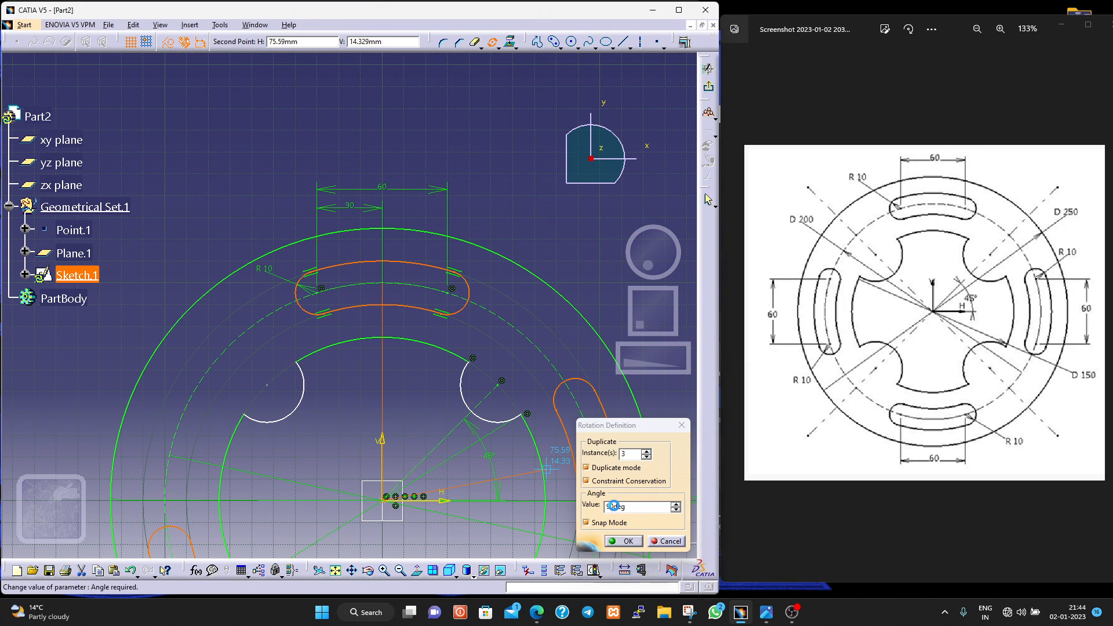
key(Return)
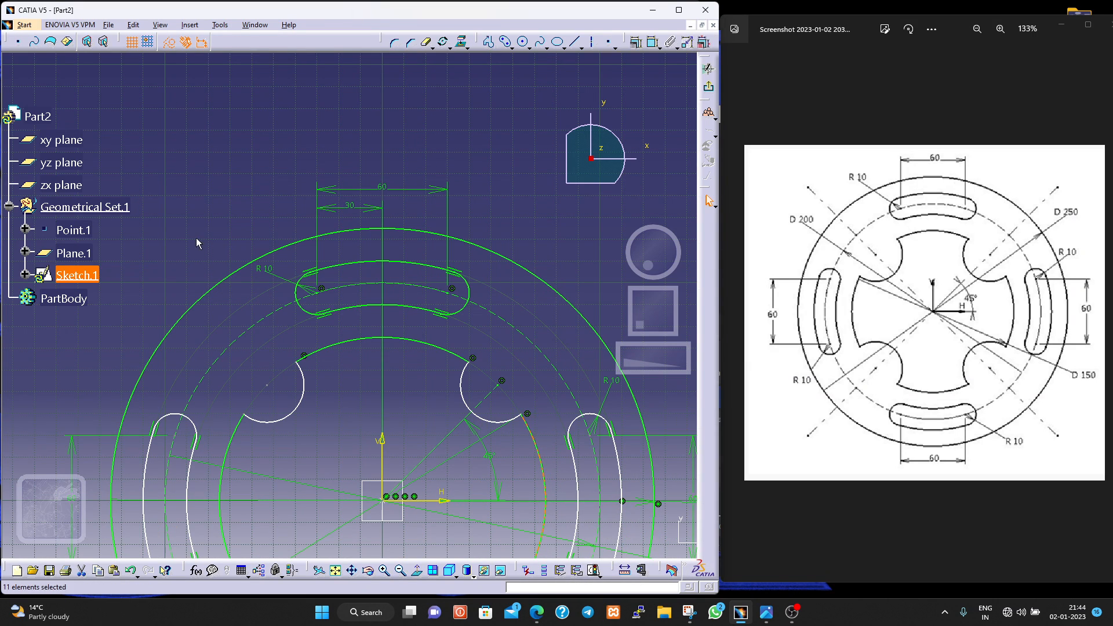
click(196, 238)
- Dimension the upper-right notch arc of the inner profile and set its radius to 20 mm
scroll(337, 441, down, 1)
middle_click(338, 441)
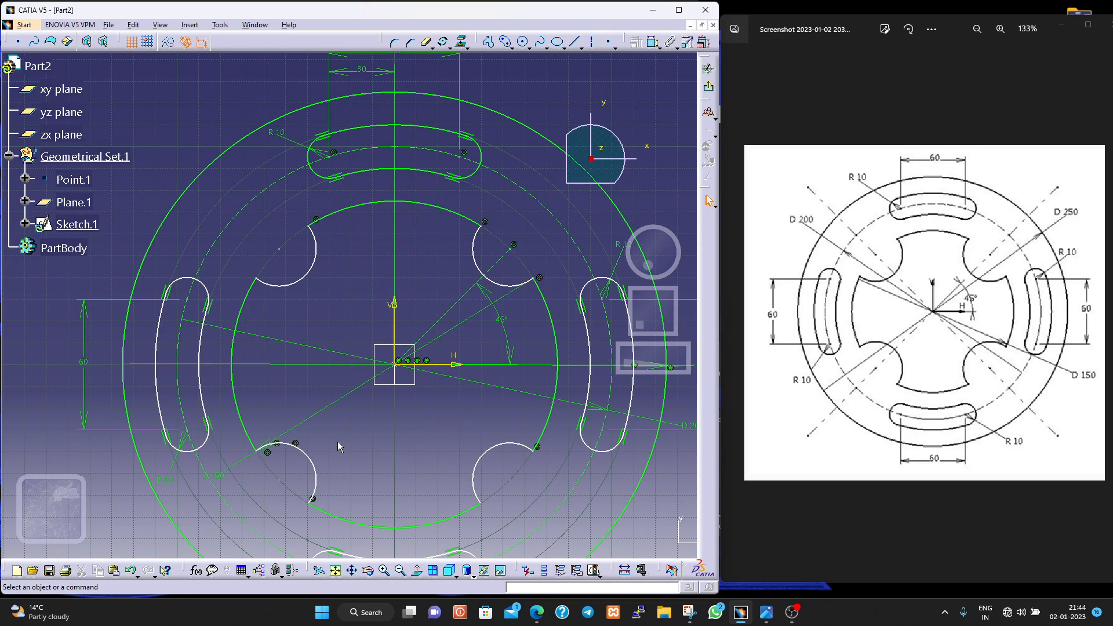
middle_drag(325, 436, 422, 499)
click(324, 437)
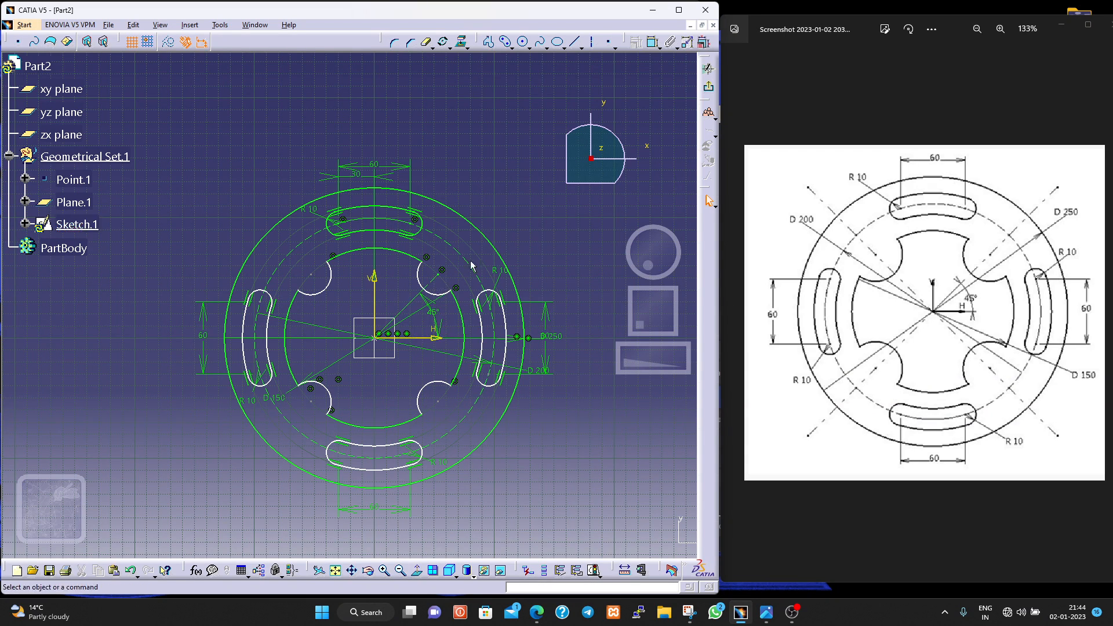
click(651, 43)
click(422, 279)
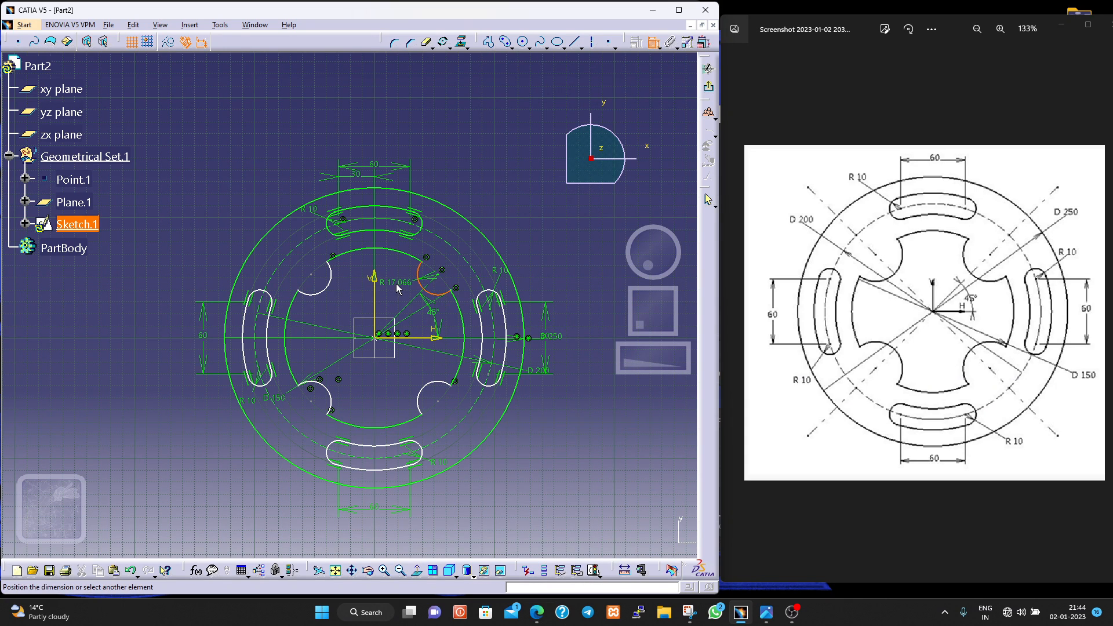
click(398, 288)
double_click(399, 285)
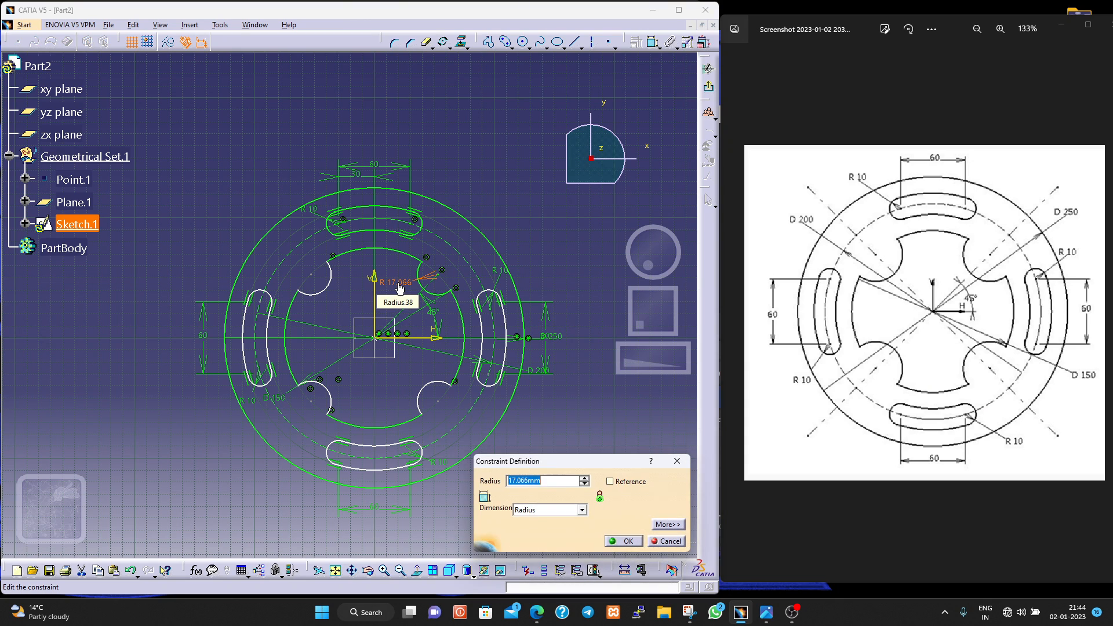
text(20)
key(Return)
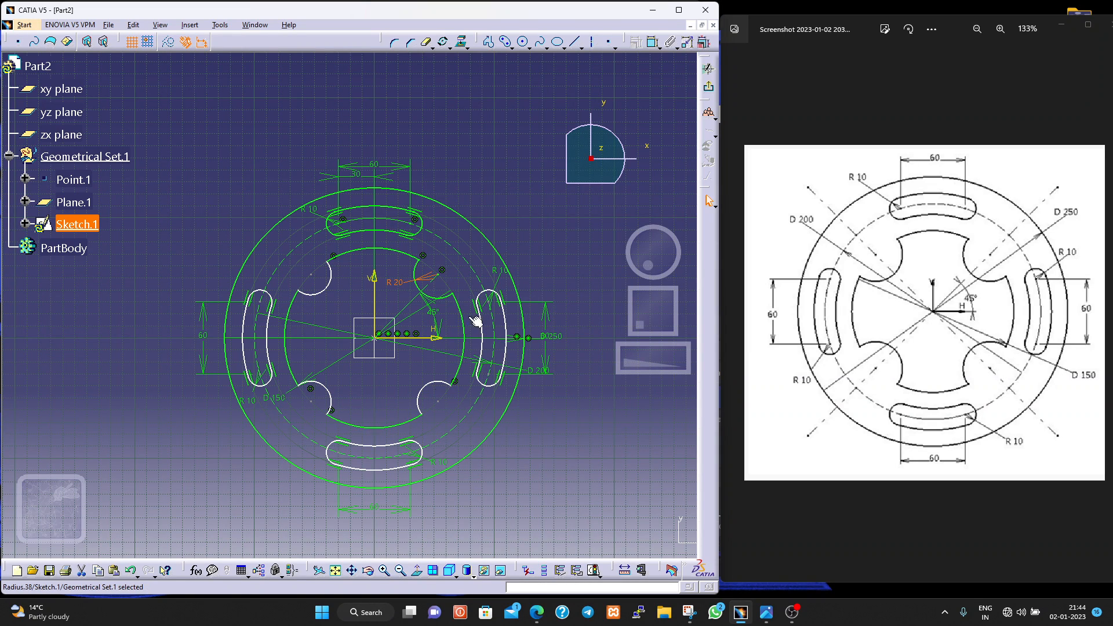
- Add a radius dimension to the lower-right notch arc and set it to 20 mm
click(653, 41)
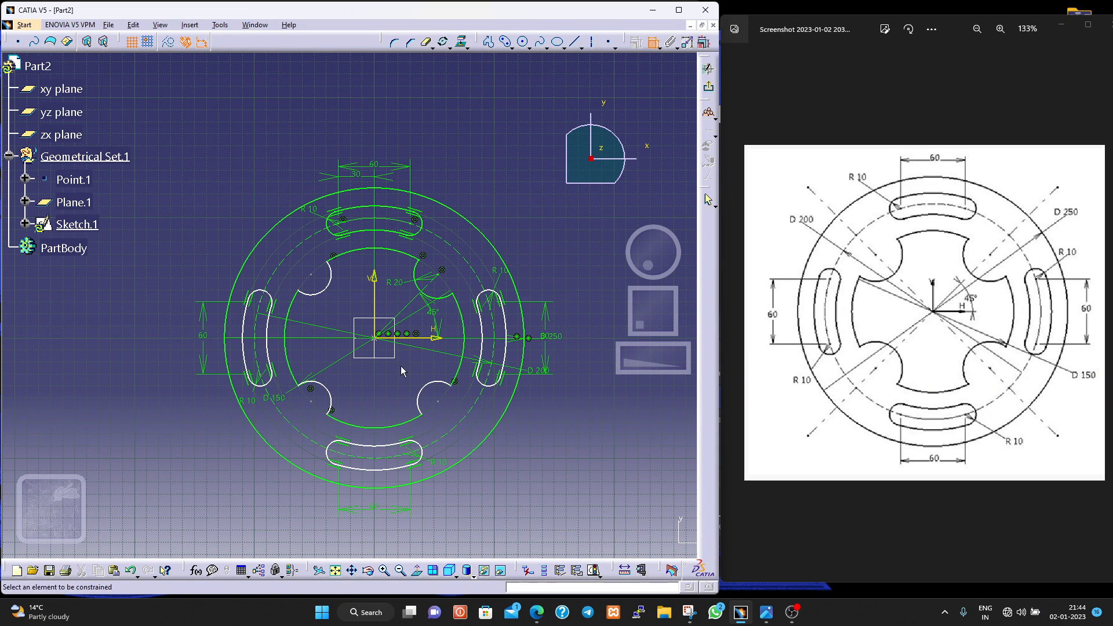
click(431, 392)
click(424, 378)
double_click(423, 373)
text(20)
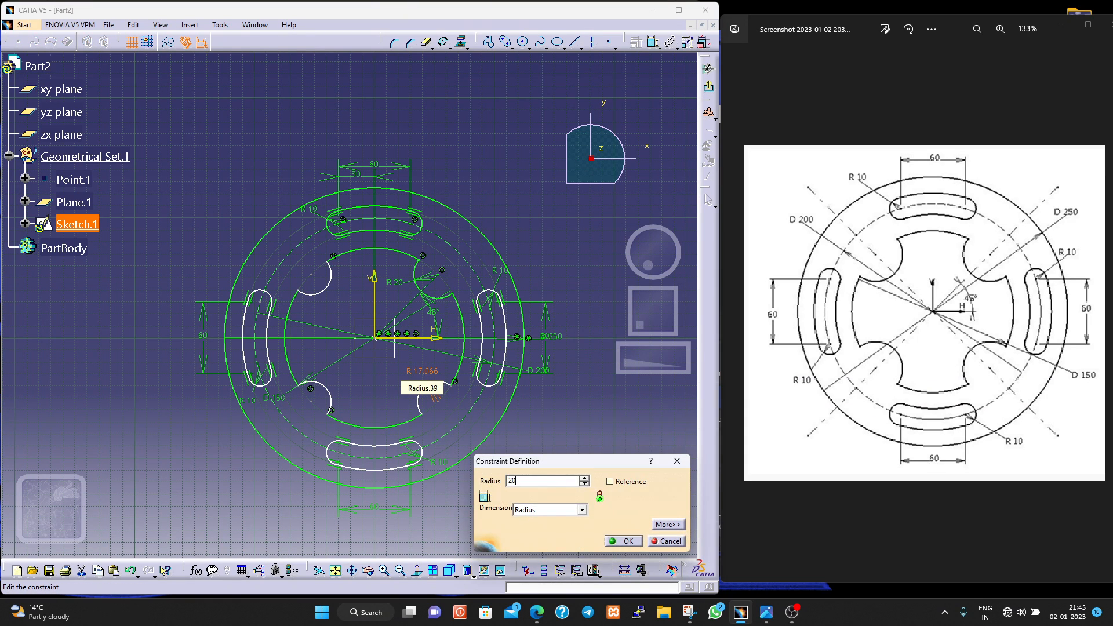
key(Return)
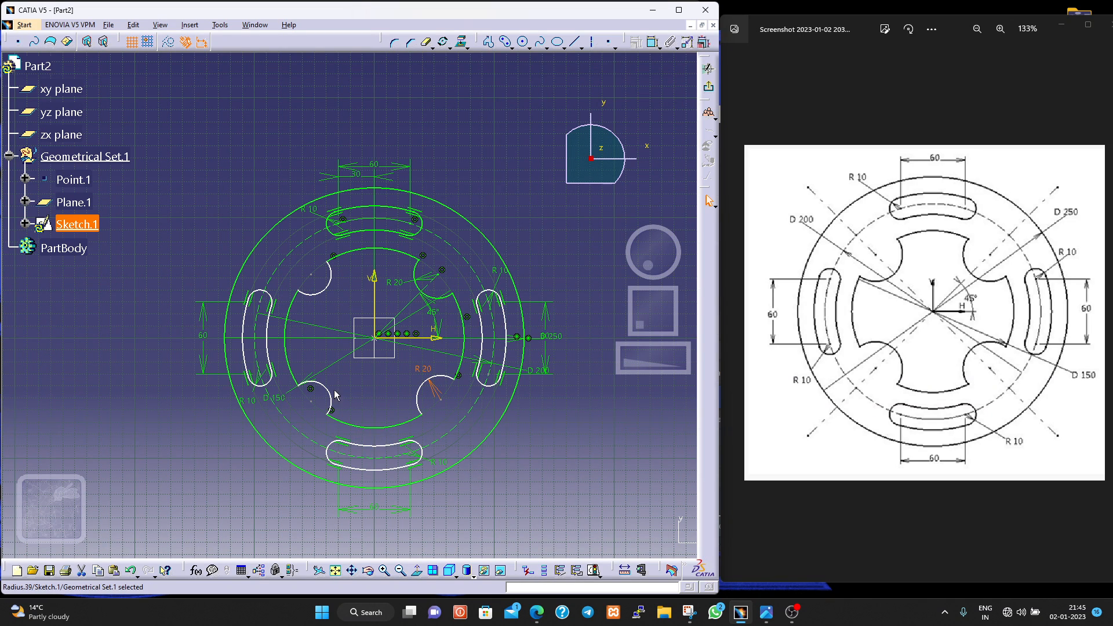
- Add a radius dimension to the lower-left notch arc and set it to 20 mm
click(651, 42)
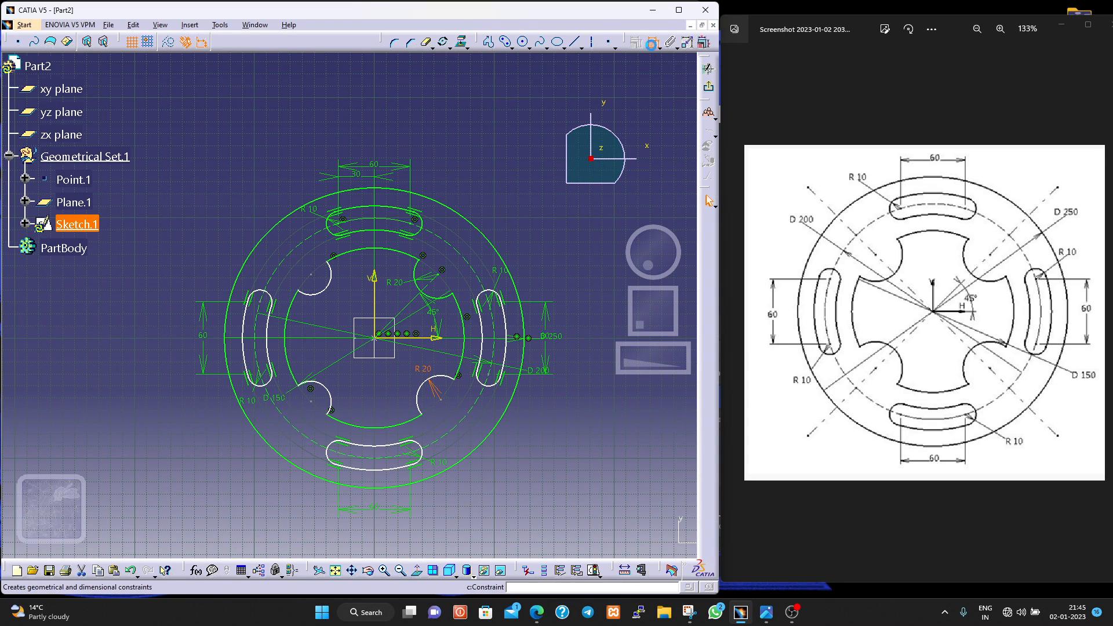
click(329, 394)
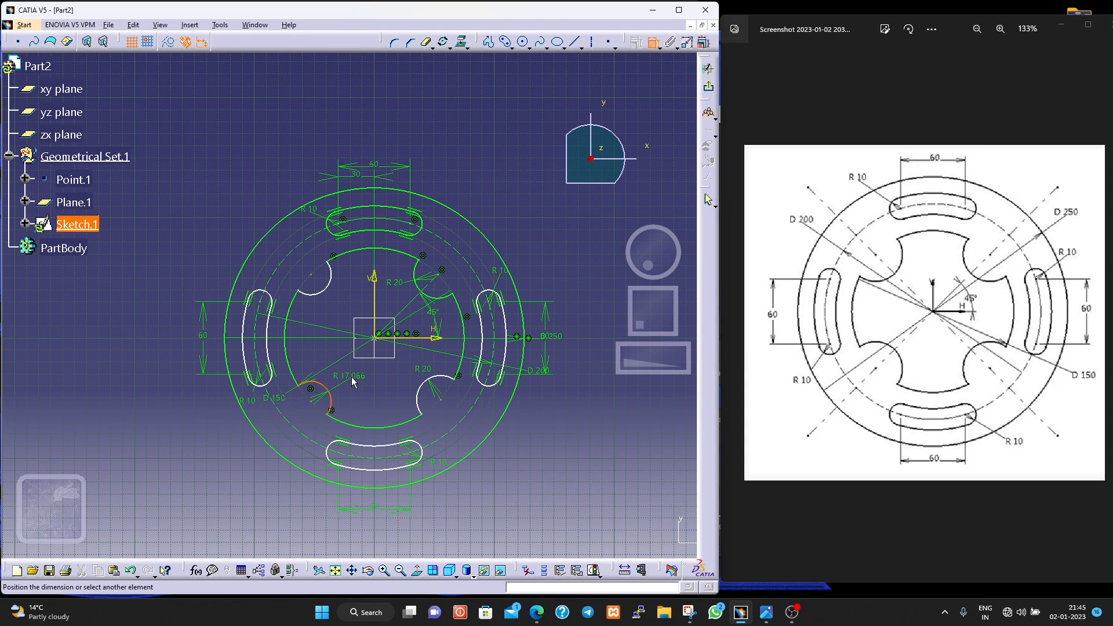
click(353, 382)
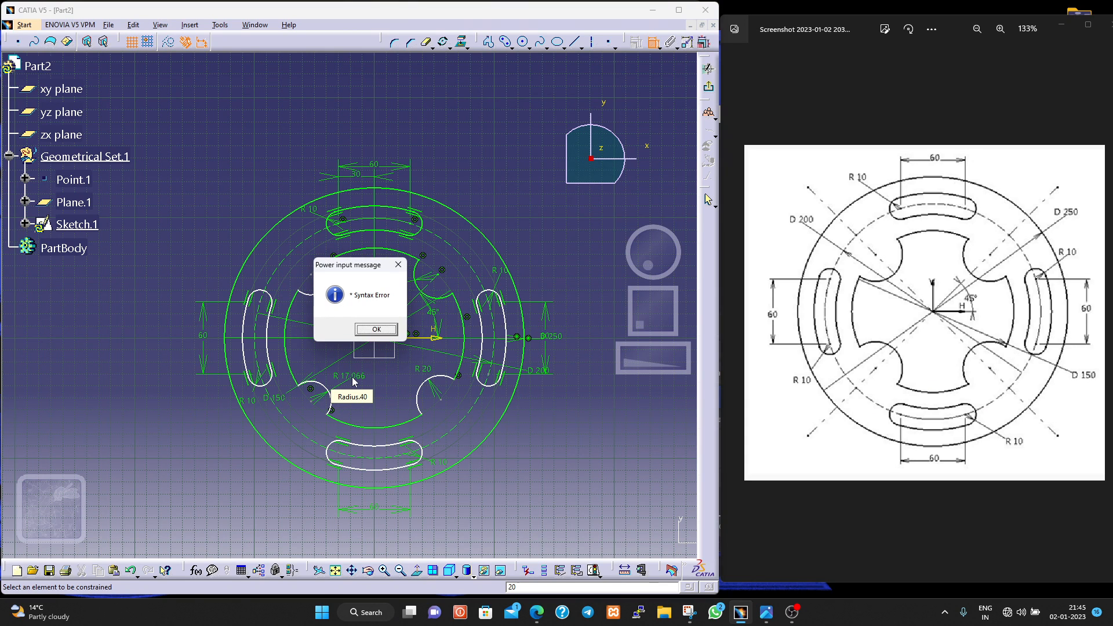
click(380, 332)
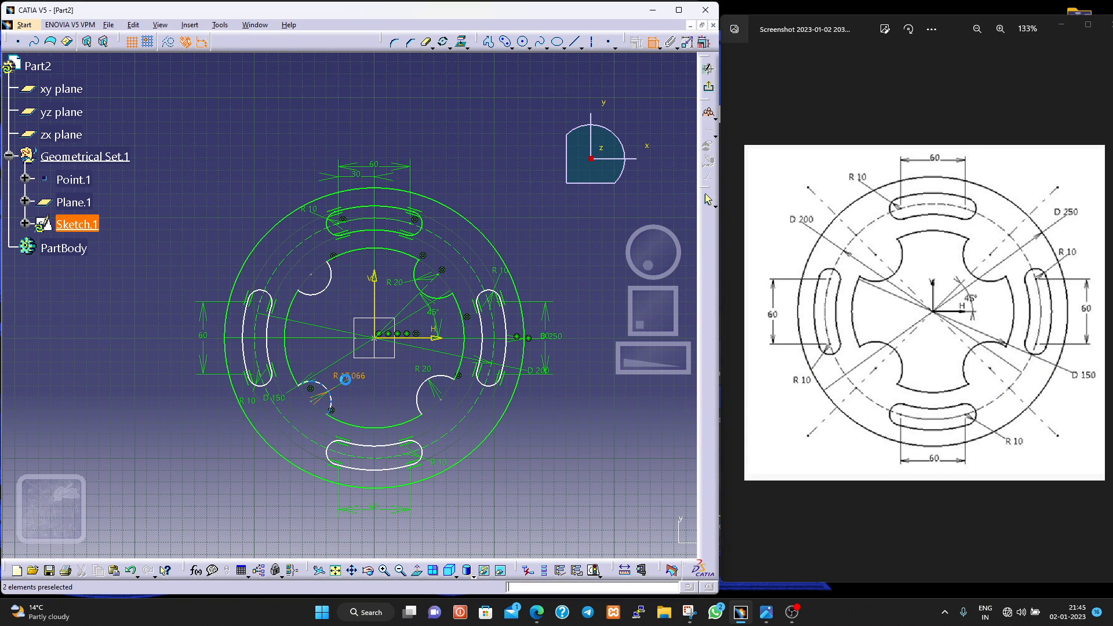
double_click(346, 380)
text(20)
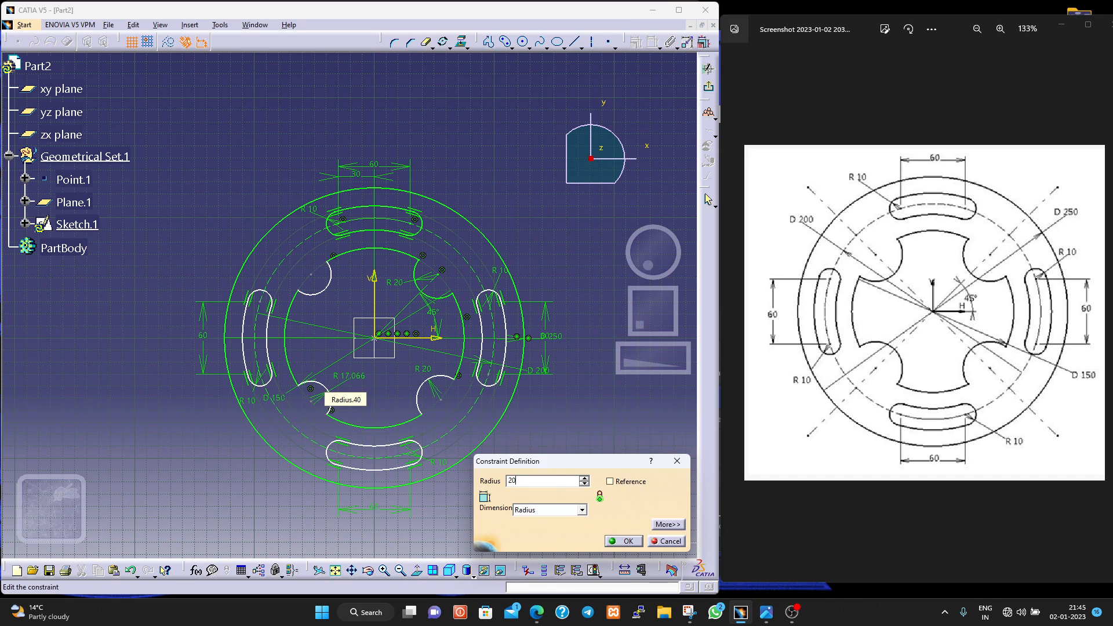
key(Return)
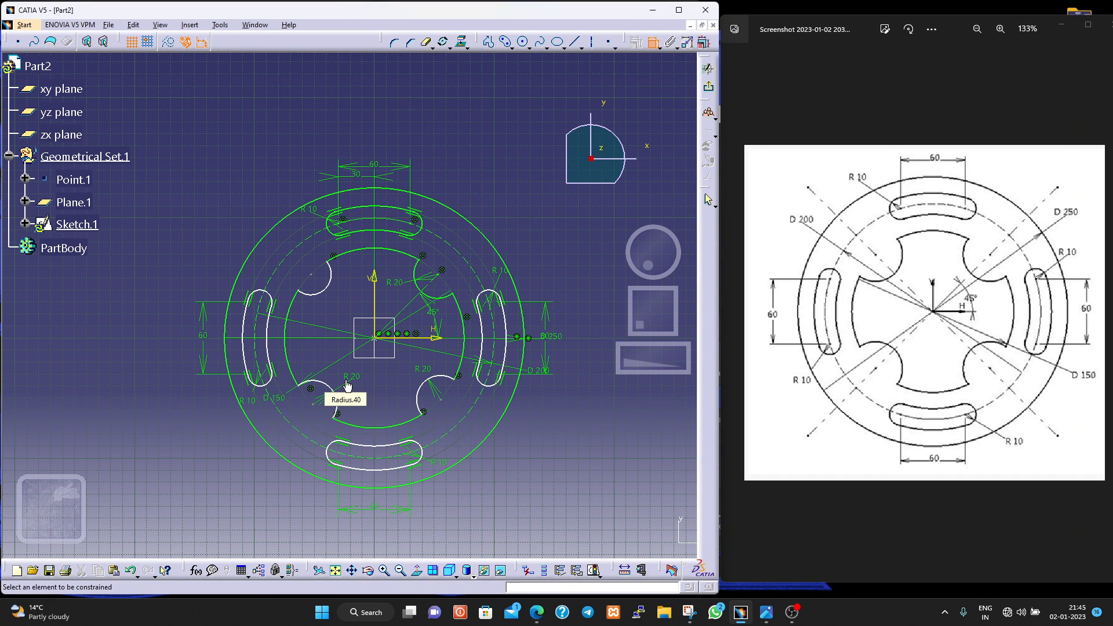
- Add a radius dimension to the upper-left notch arc and set it to 20 mm
click(321, 291)
click(330, 309)
double_click(332, 303)
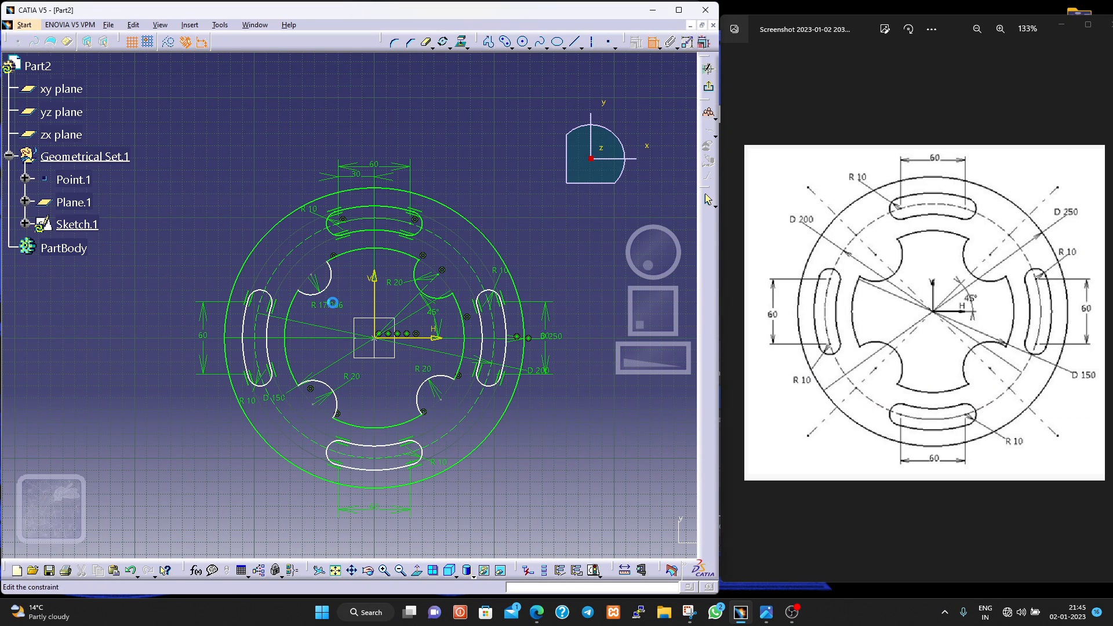
text(20mm)
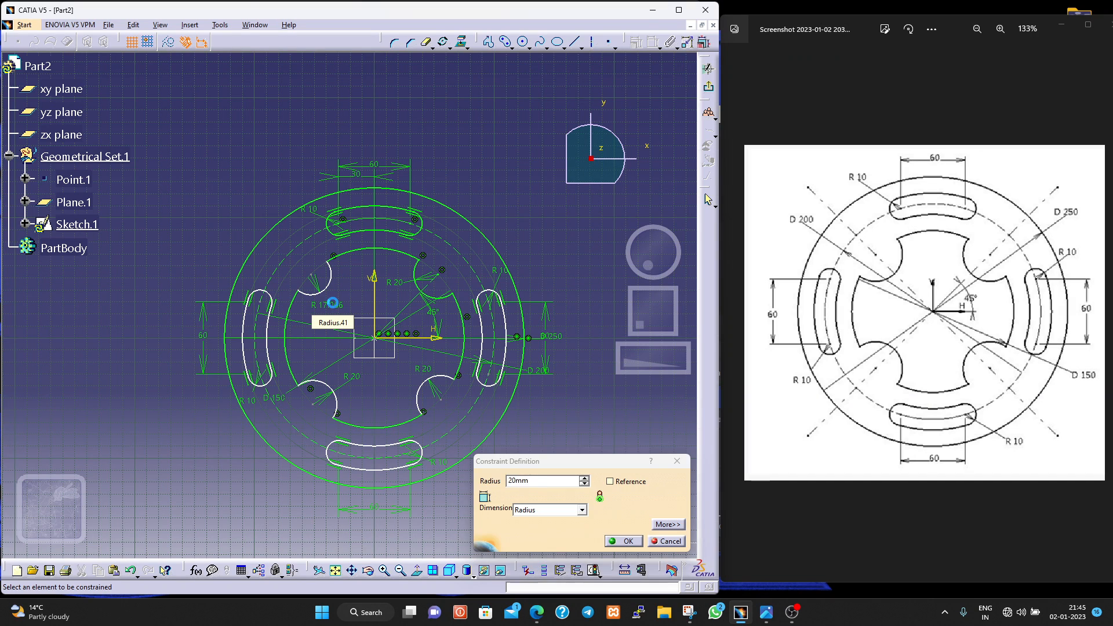
key(Return)
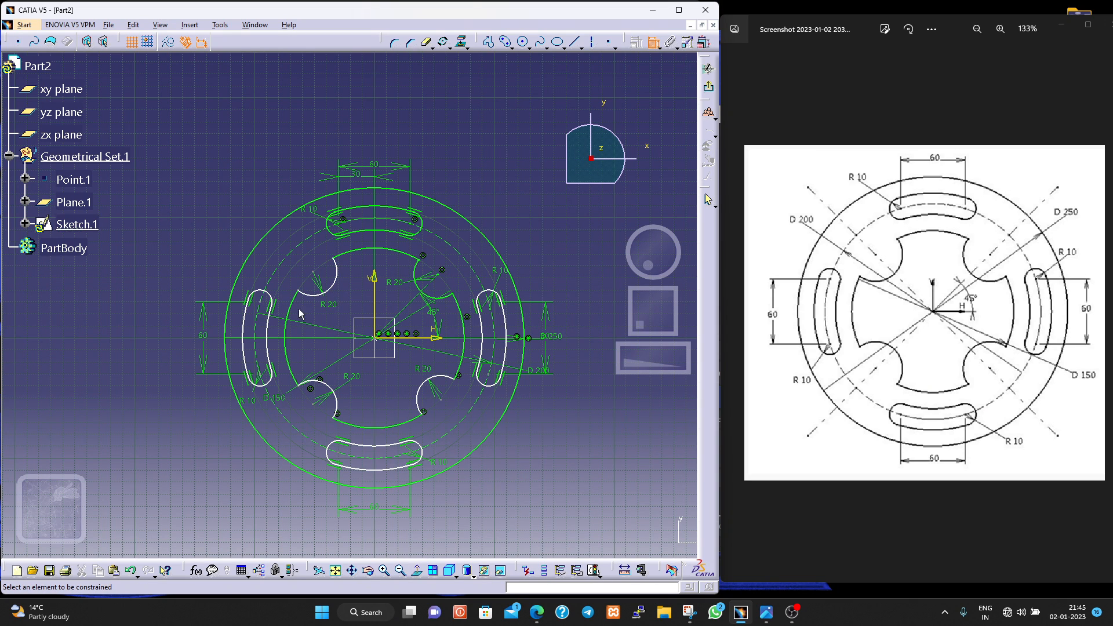
- Dimension the vertical distance from the lower-right notch centre to the horizontal axis, and move the right slot's 60 mm dimension farther outward
click(442, 401)
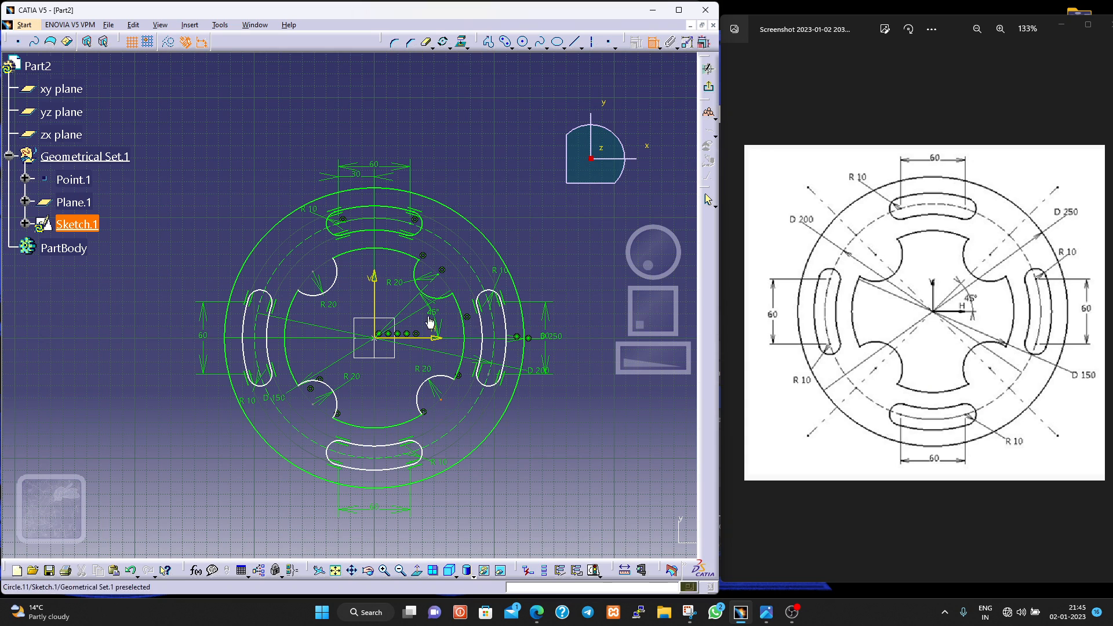
click(433, 338)
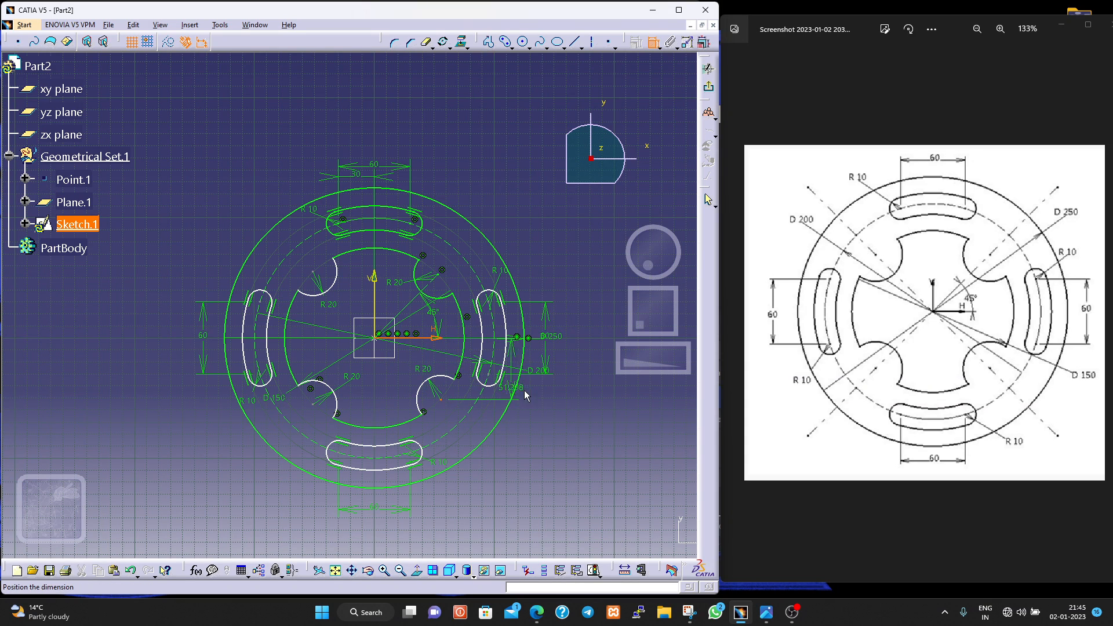
click(575, 372)
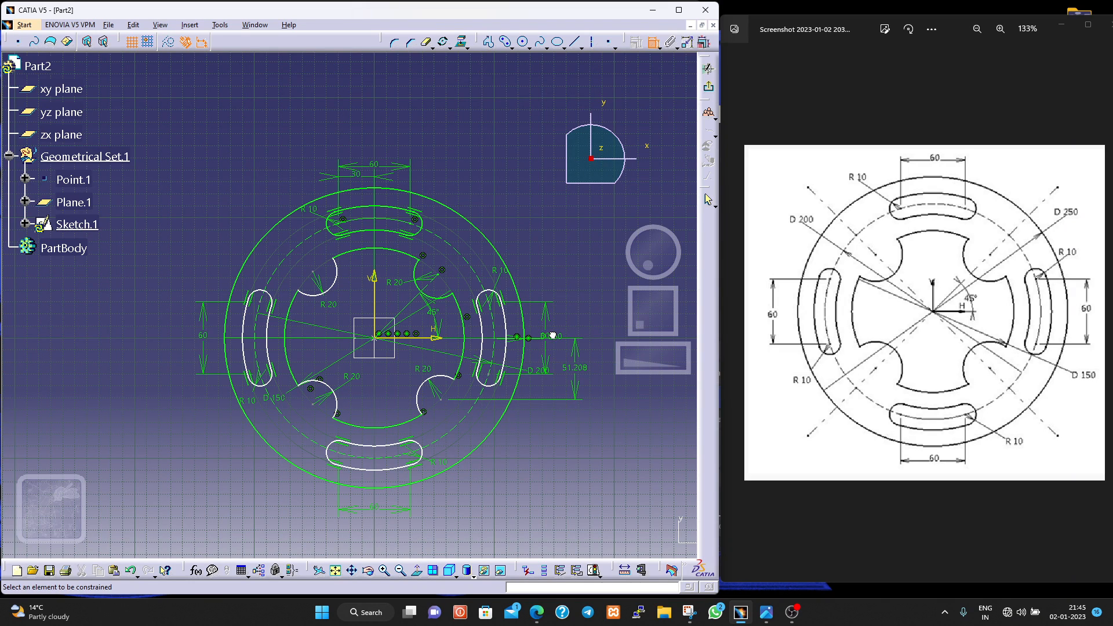
drag(546, 316, 599, 318)
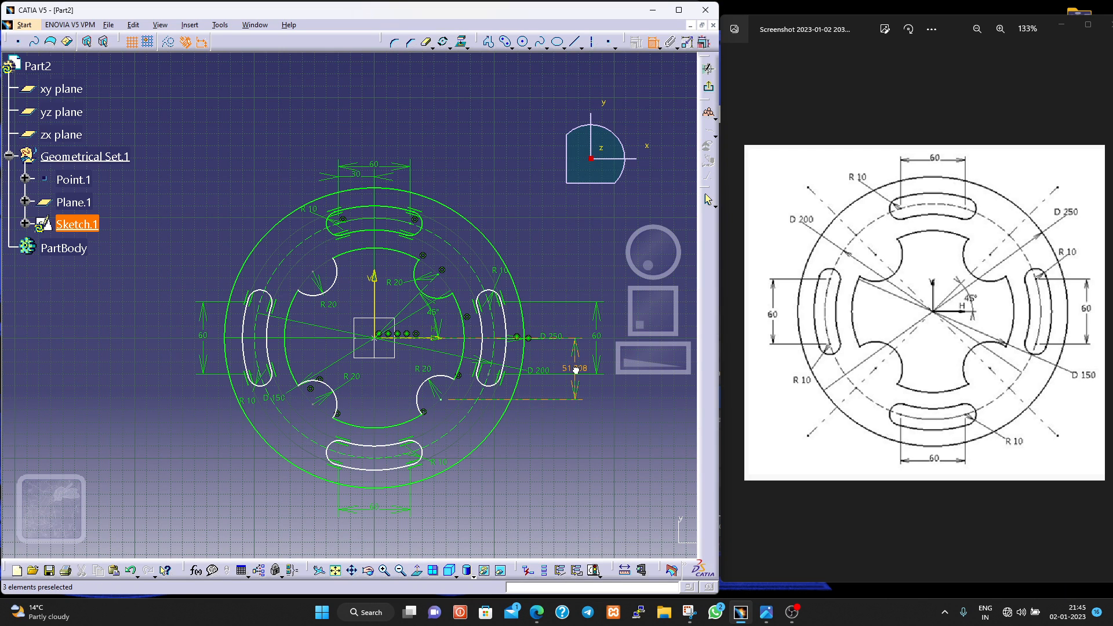
- Dimension the horizontal distance from the lower-right notch centre to the vertical axis below the plate, and move the bottom slot's length dimension beneath it
click(442, 401)
click(376, 294)
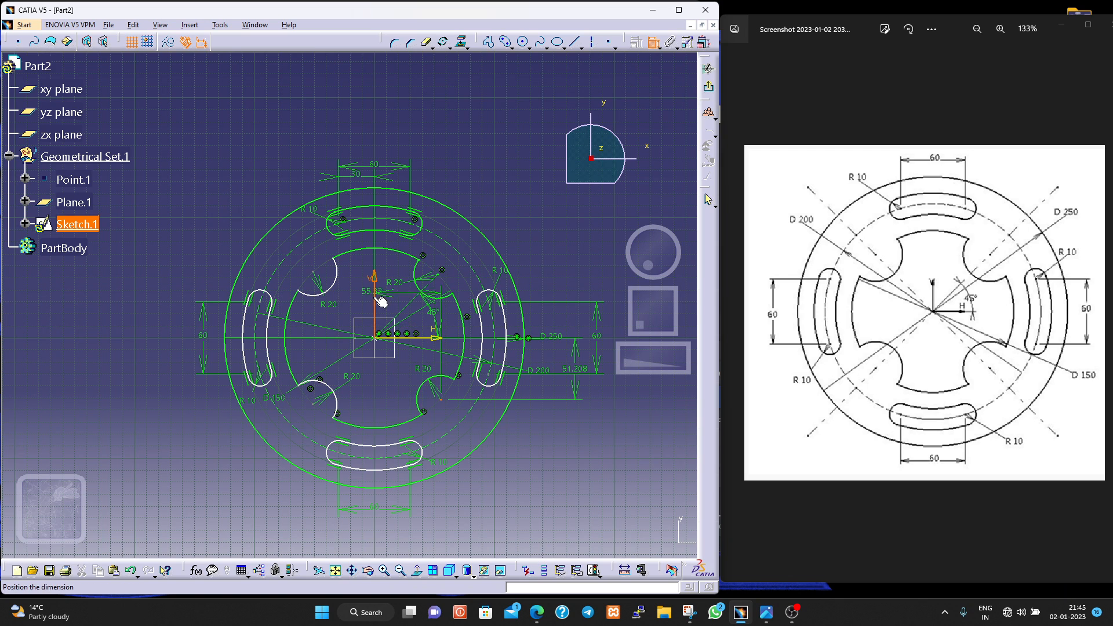
click(413, 529)
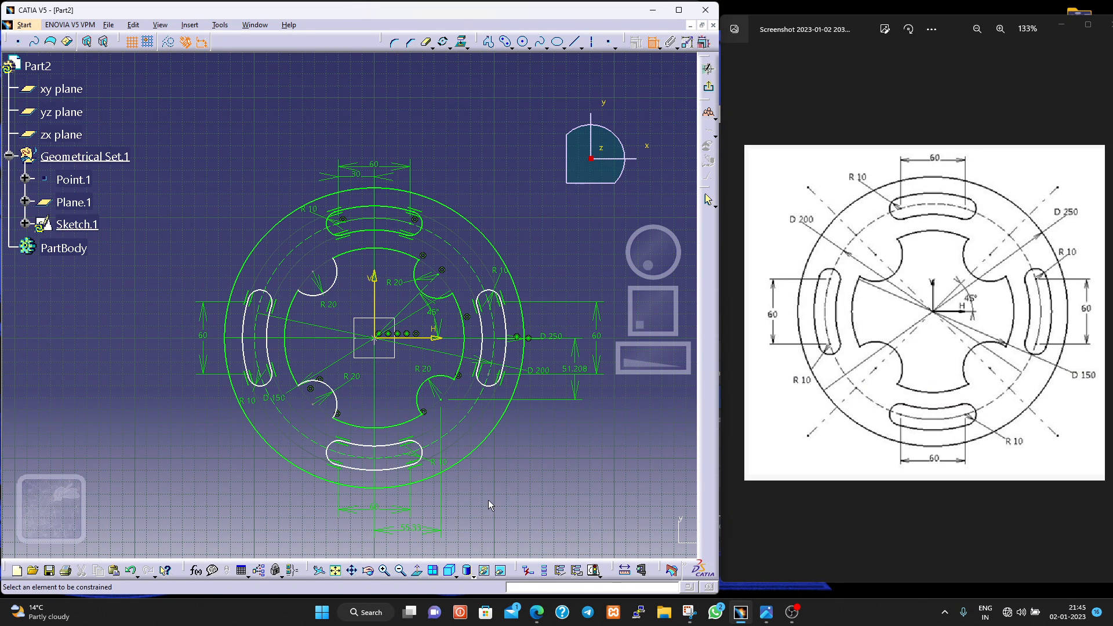
mouse_move(489, 506)
middle_down()
mouse_move(486, 515)
mouse_move(383, 506)
middle_up()
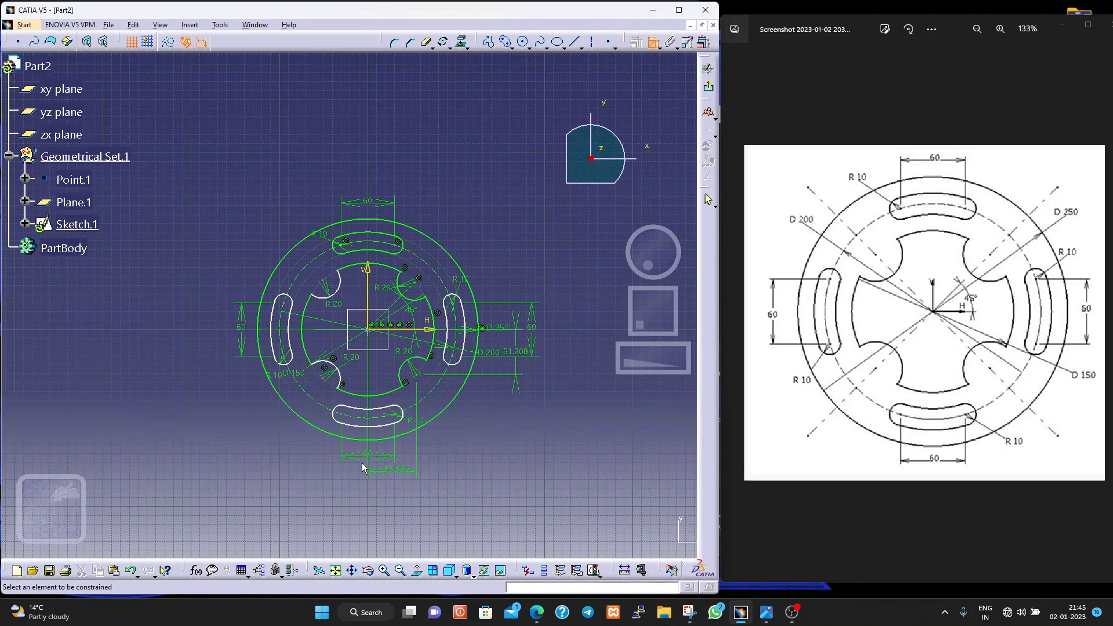
drag(364, 468, 355, 503)
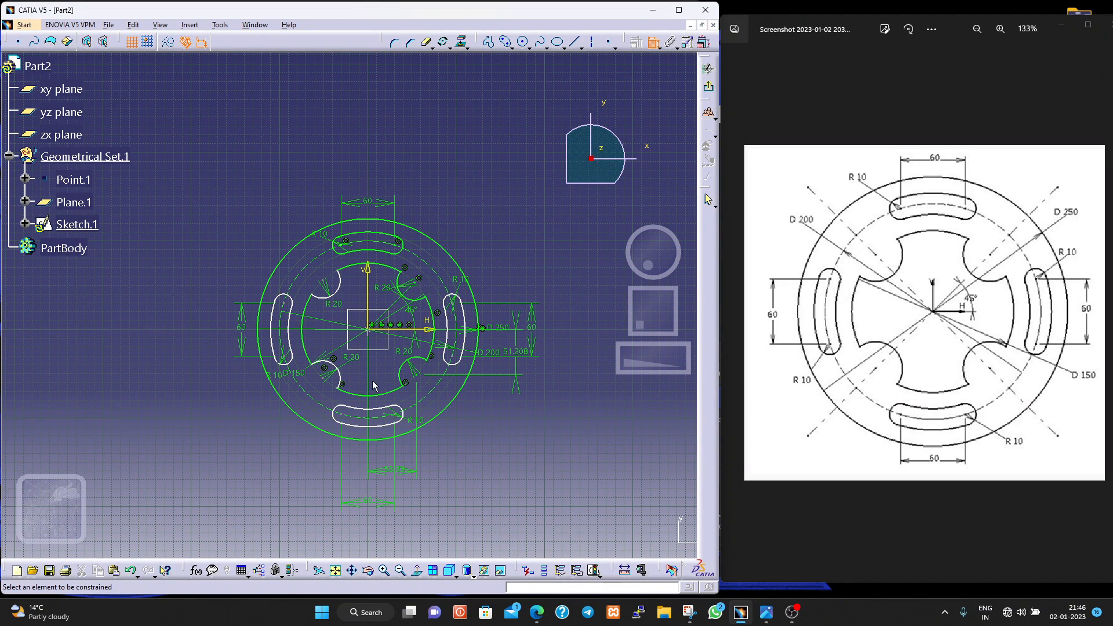
- Dimension the vertical distance from the lower-left notch centre to the horizontal axis, placing it outside the plate's left side
click(327, 378)
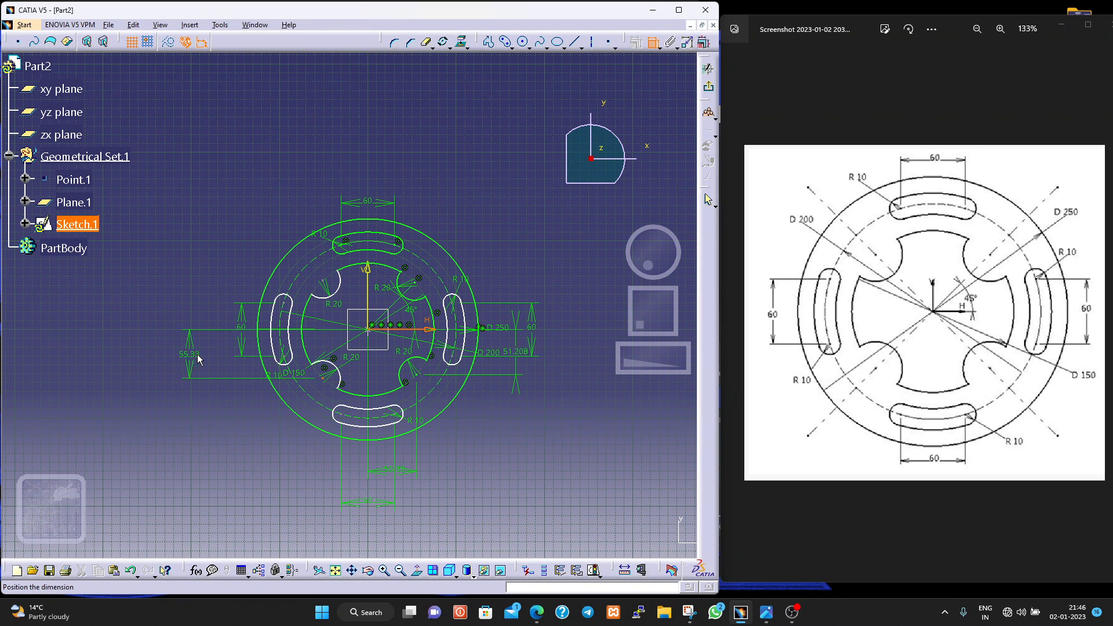
click(208, 357)
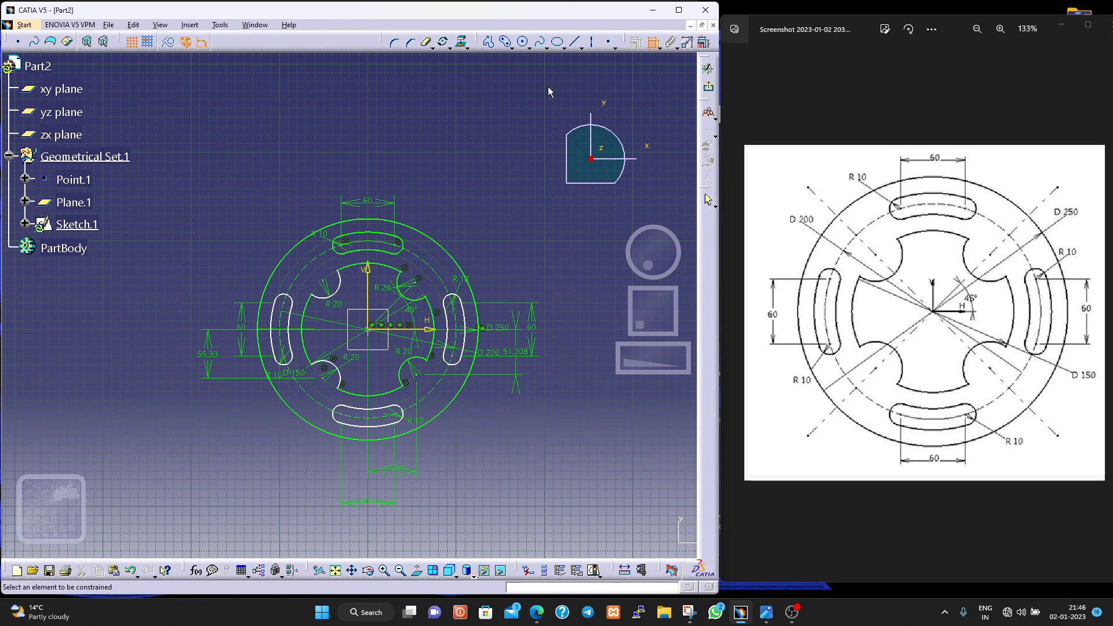
- Dimension the horizontal distance from the lower-left notch centre to the vertical axis, placing it below the plate
click(328, 377)
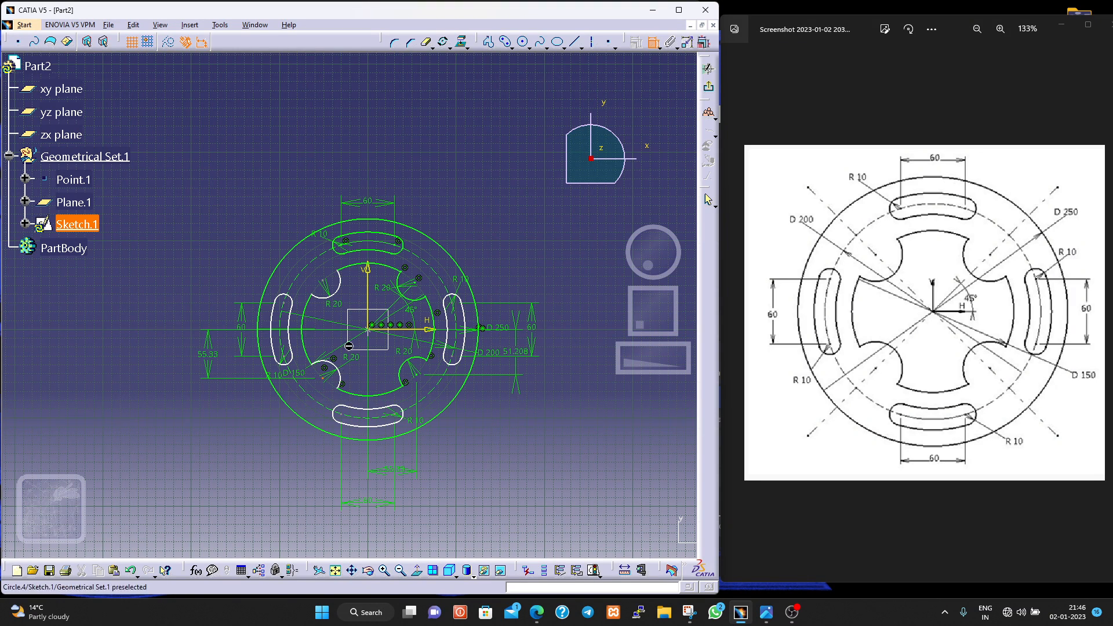
click(367, 286)
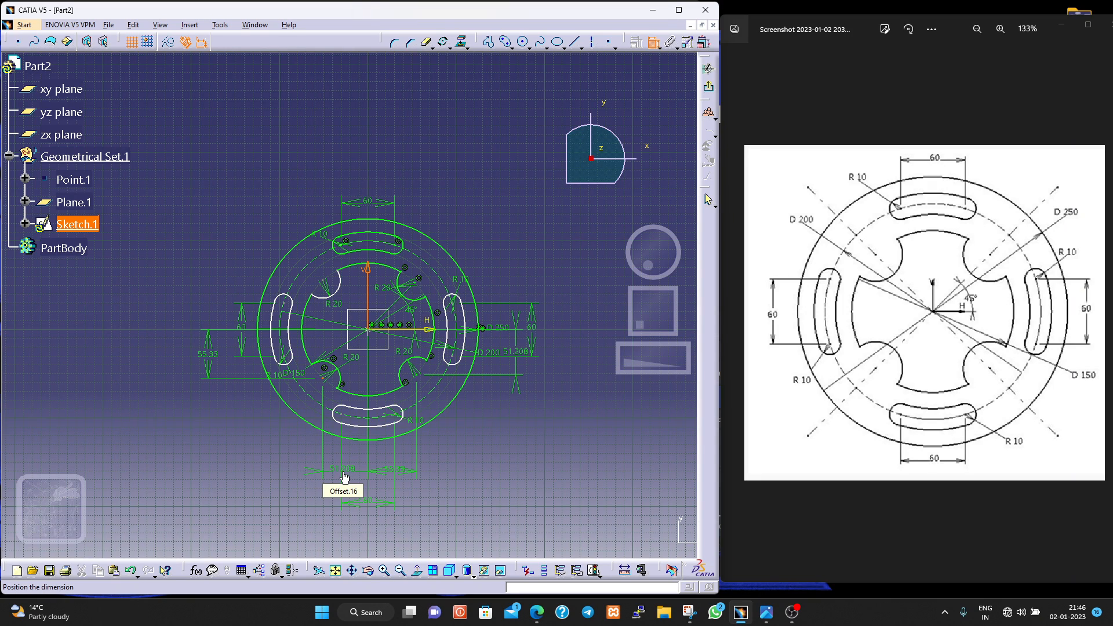
click(344, 476)
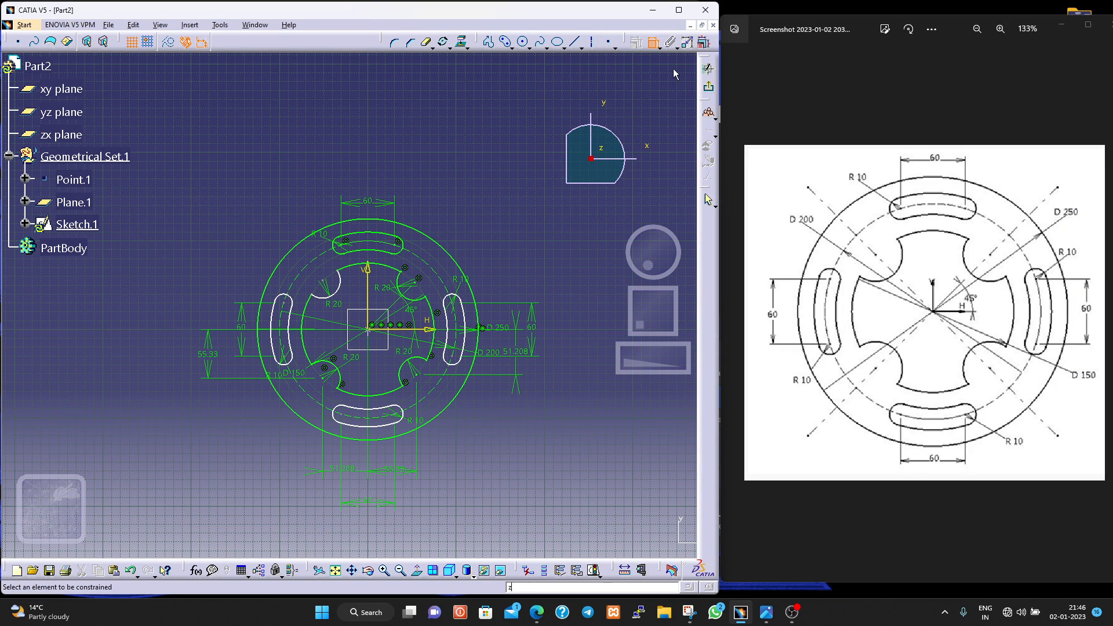
- Undo the notch-centre distances, the moved slot dimensions and the radius dimensions on all four inner notches
key(Escape)
key(ctrl+z)
key(ctrl+z)
key(ctrl+z)
key(ctrl+z)
key(ctrl+z)
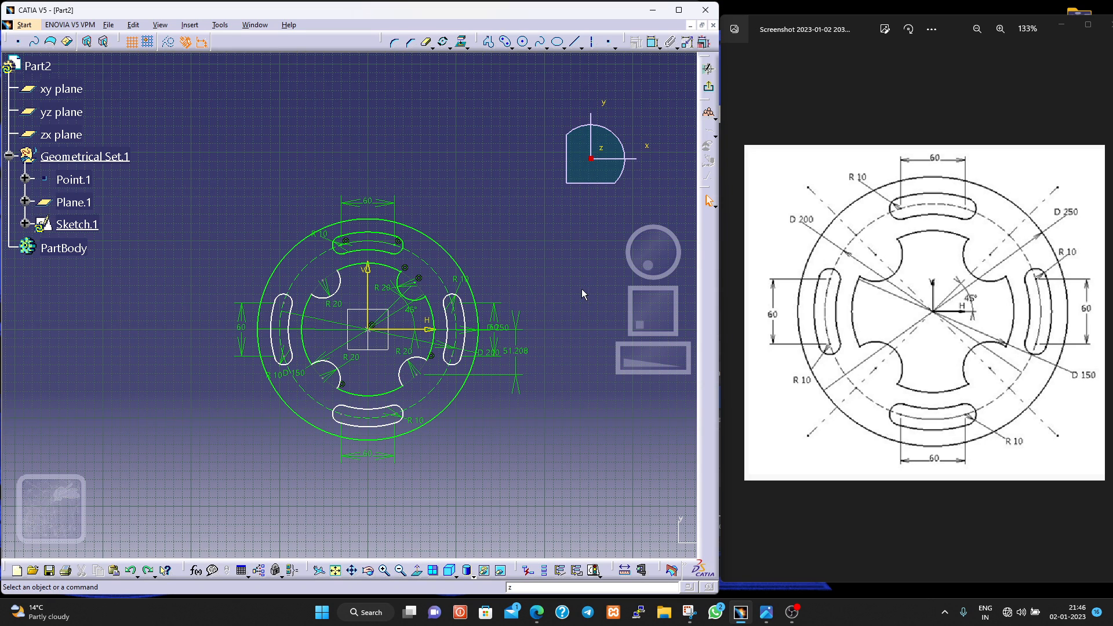
key(ctrl+z)
key(ctrl+z)
key(ctrl+z)
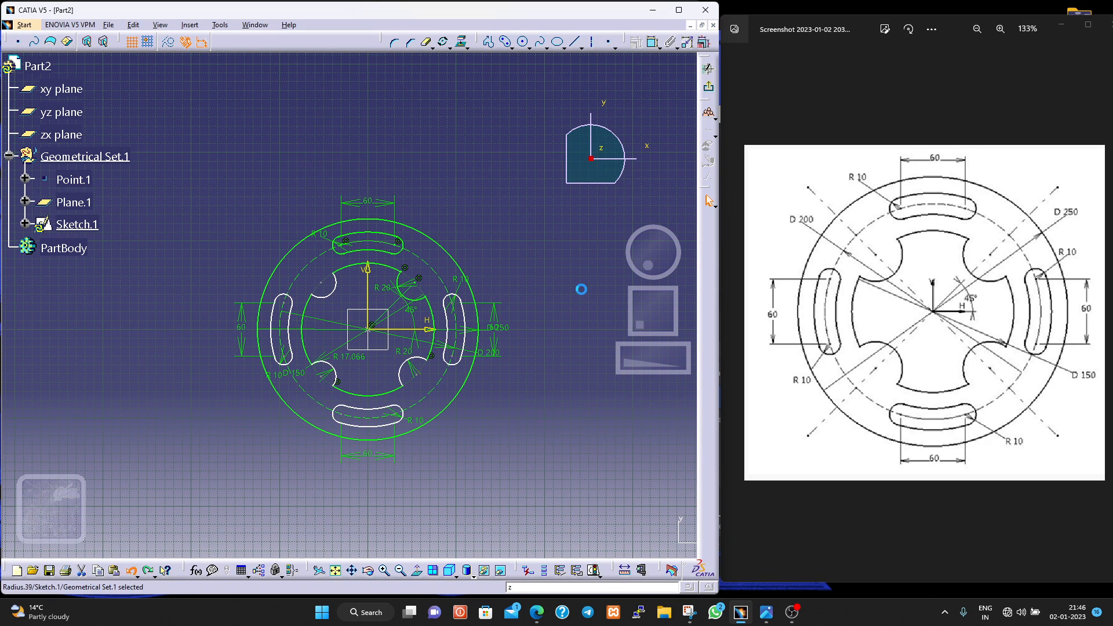
key(ctrl+z)
key(ctrl+z)
key(ctrl+z)
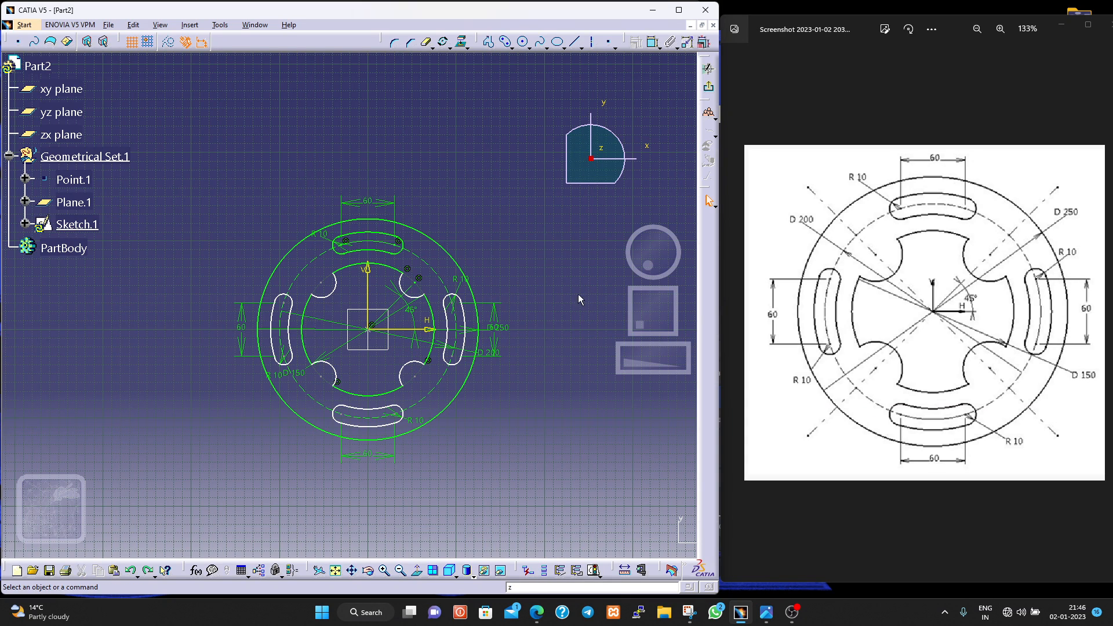
- Select the complete inner notched profile from its upper-left notch arc and delete it
right_click(317, 296)
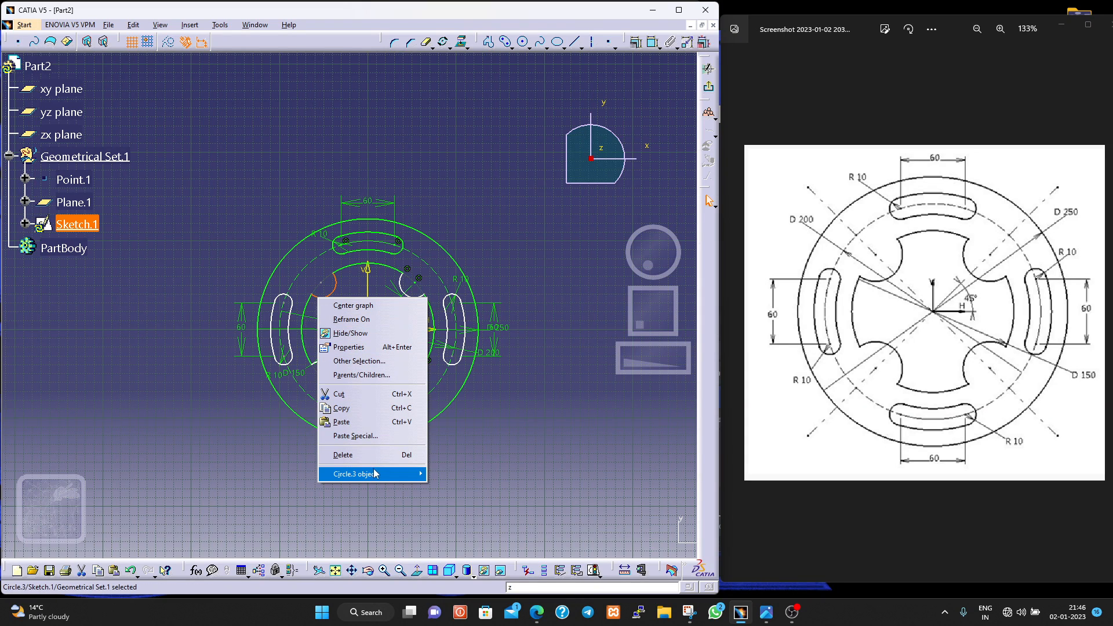
mouse_move(378, 473)
click(457, 542)
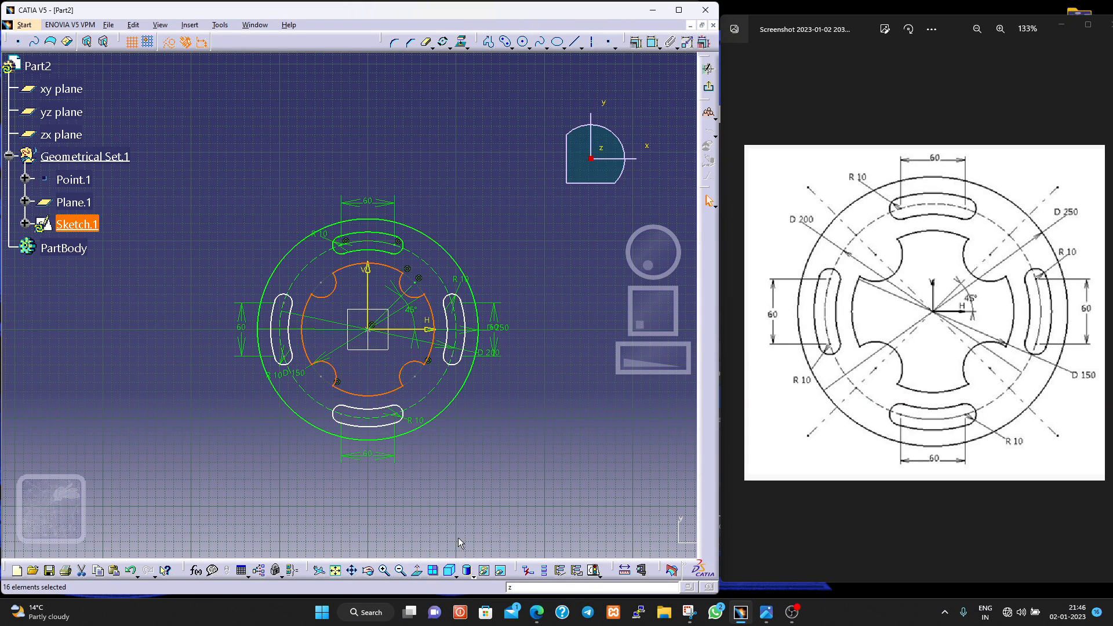
key(Delete)
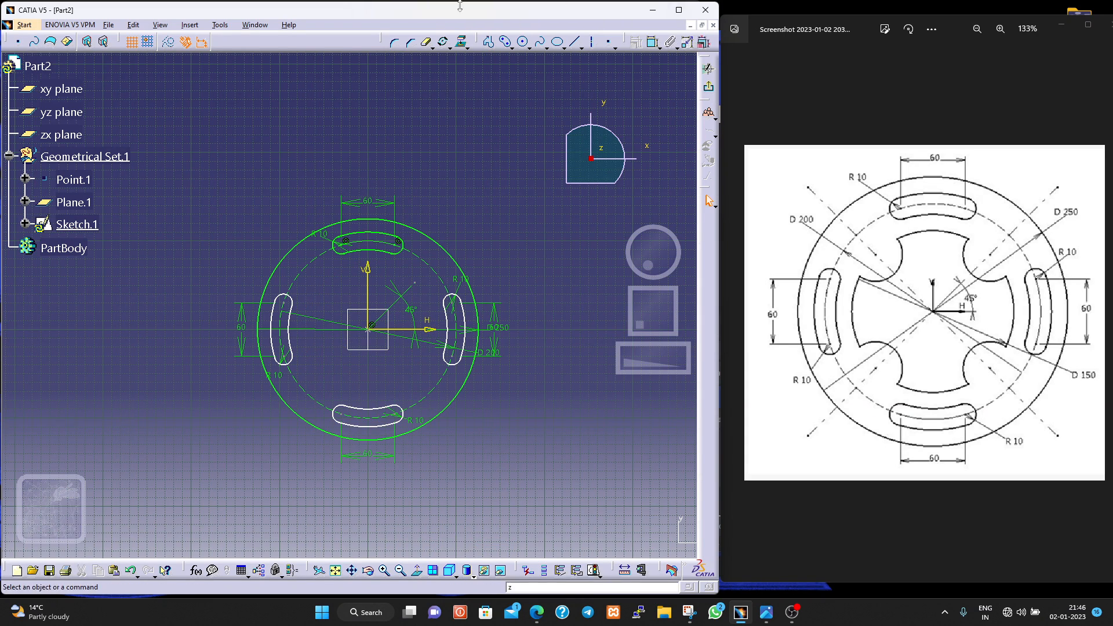
- Draw the inner circle centred on the origin with a 75 mm radius
click(522, 41)
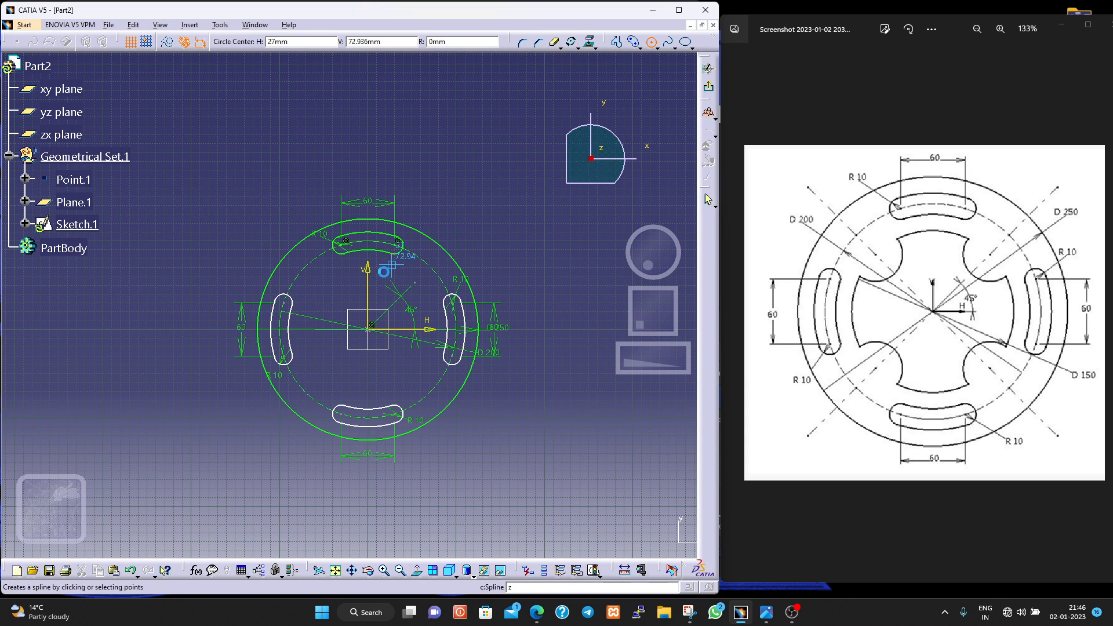
click(372, 329)
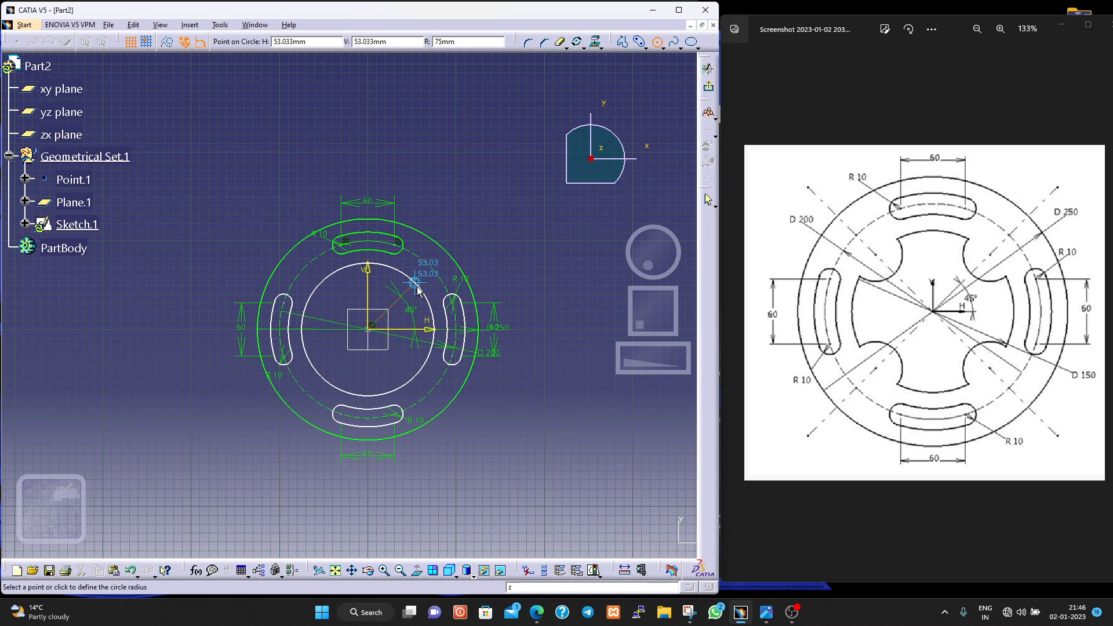
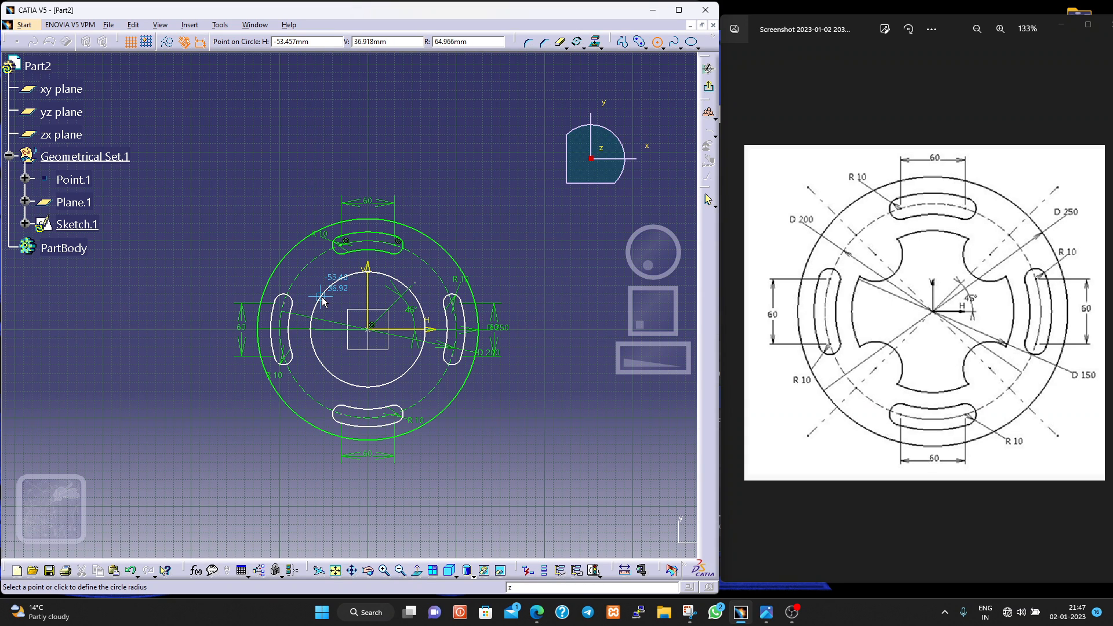
- Complete the inner circle centred on the origin and constrain its diameter to 150 mm
click(323, 297)
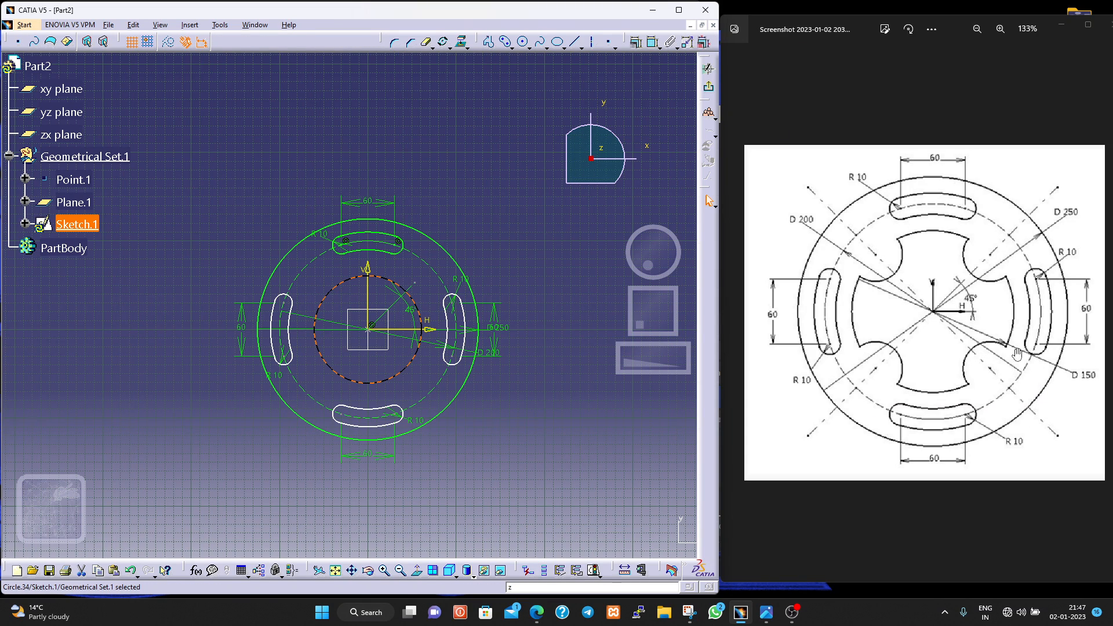
click(650, 43)
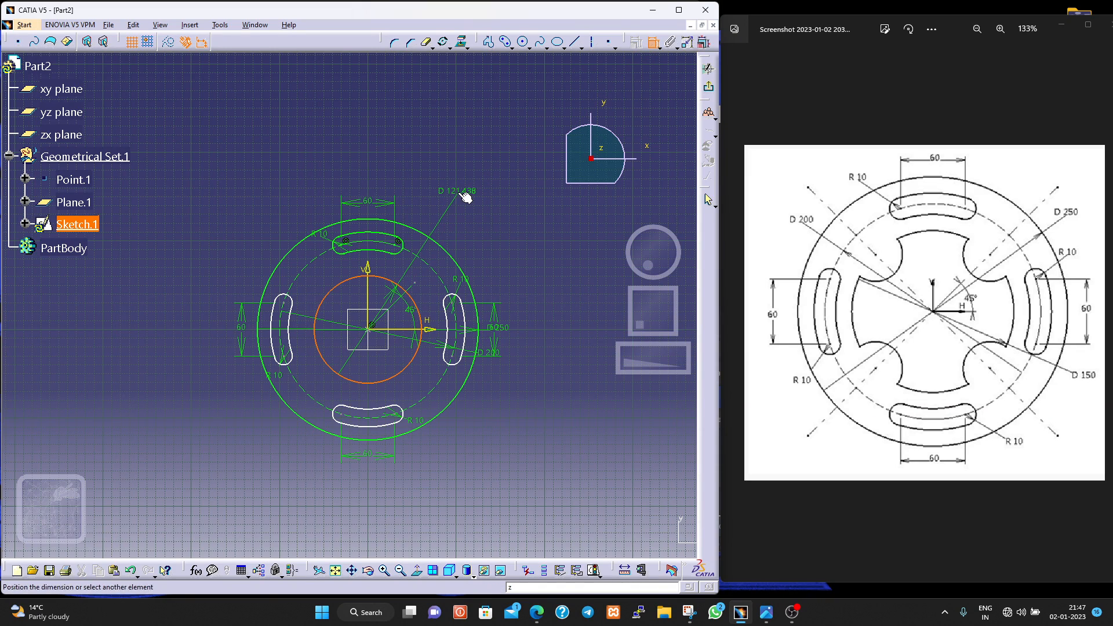
double_click(471, 194)
text(150)
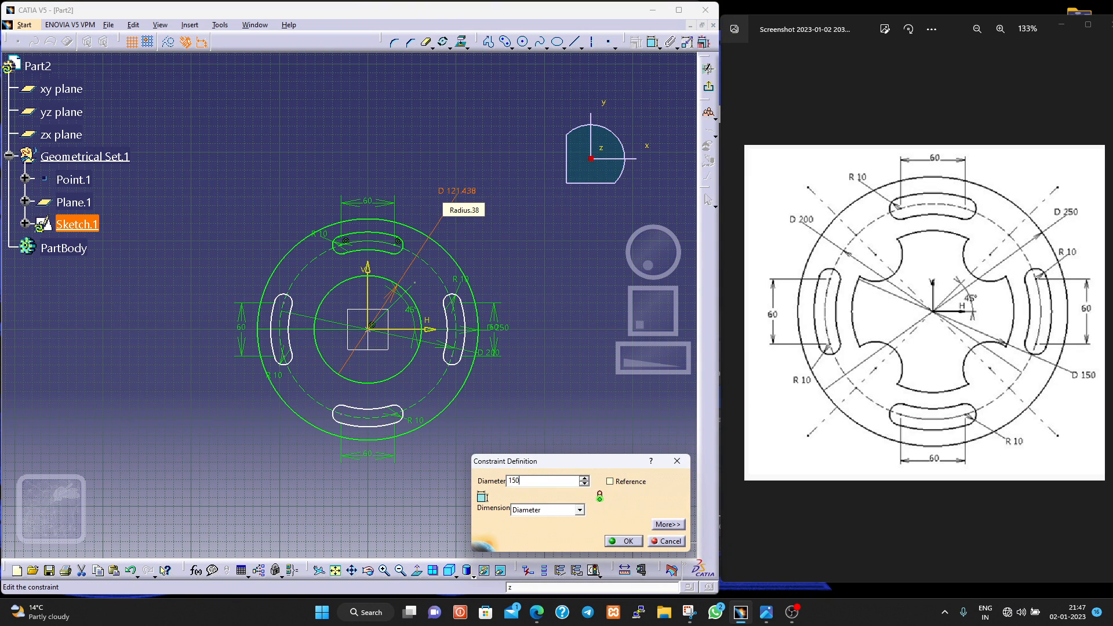
key(Return)
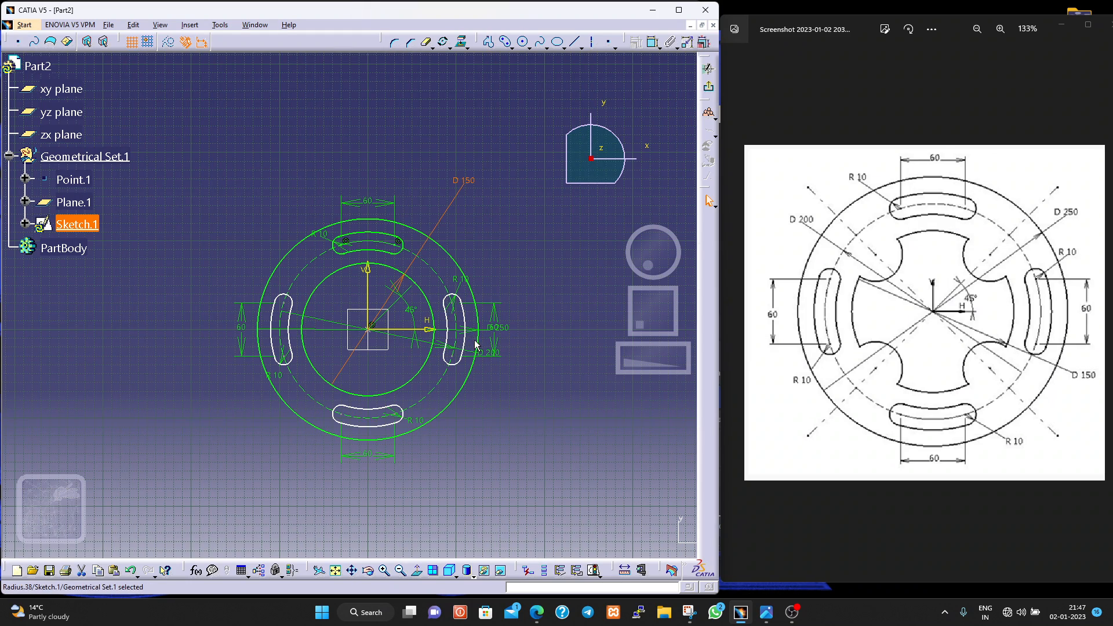
- Apply a coincidence constraint between the outer end point of the 45° line and the inner circle
ctrl+middle_drag(526, 276, 532, 207)
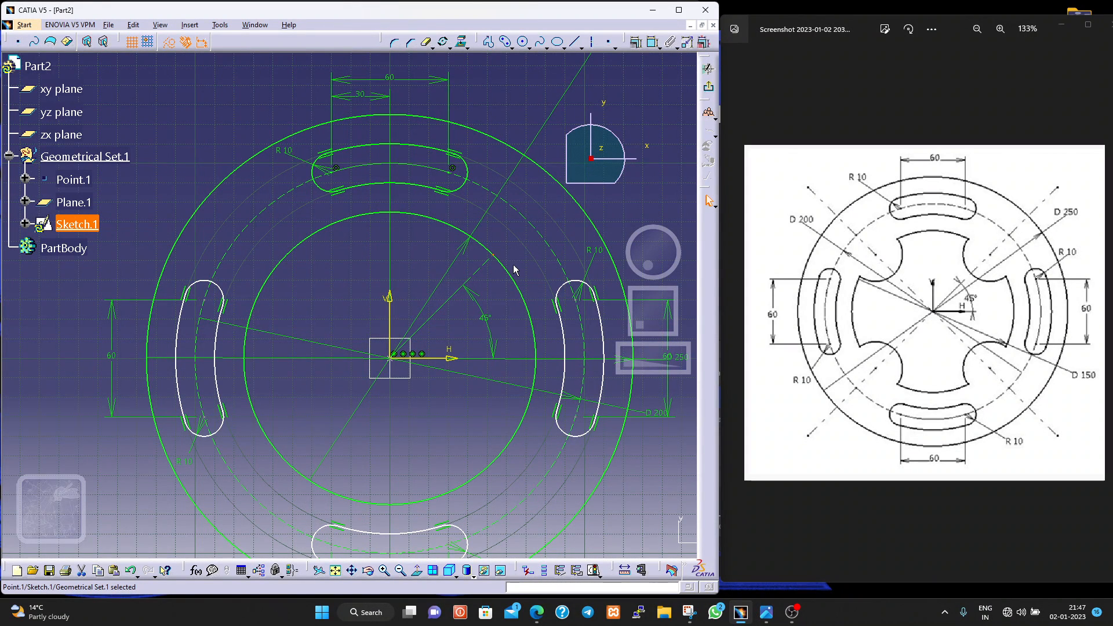
click(506, 268)
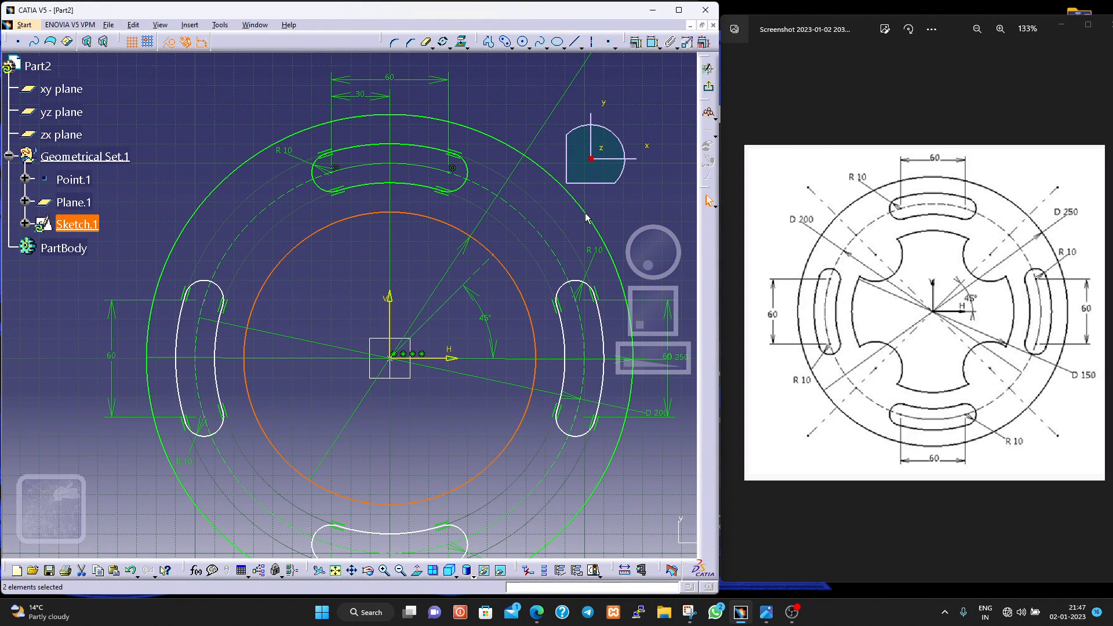
click(636, 41)
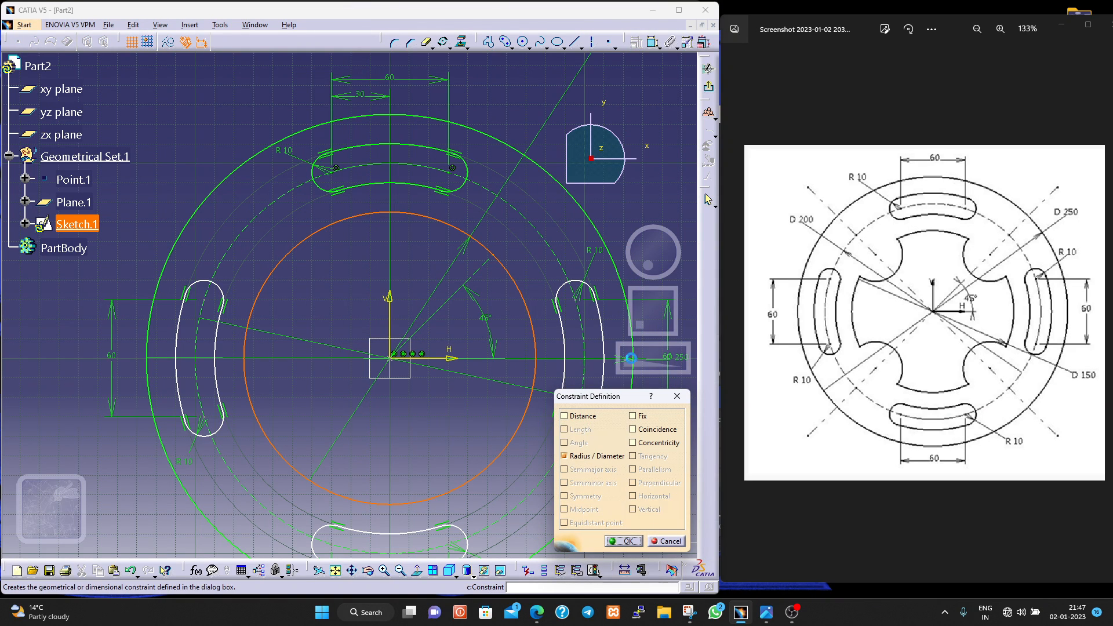
click(642, 429)
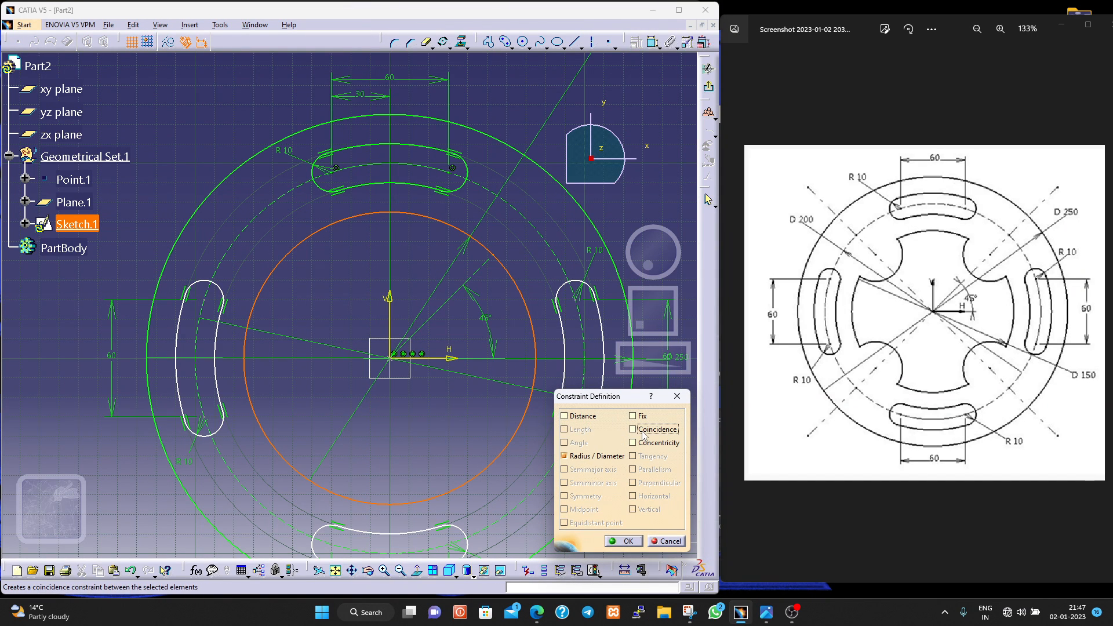
click(613, 538)
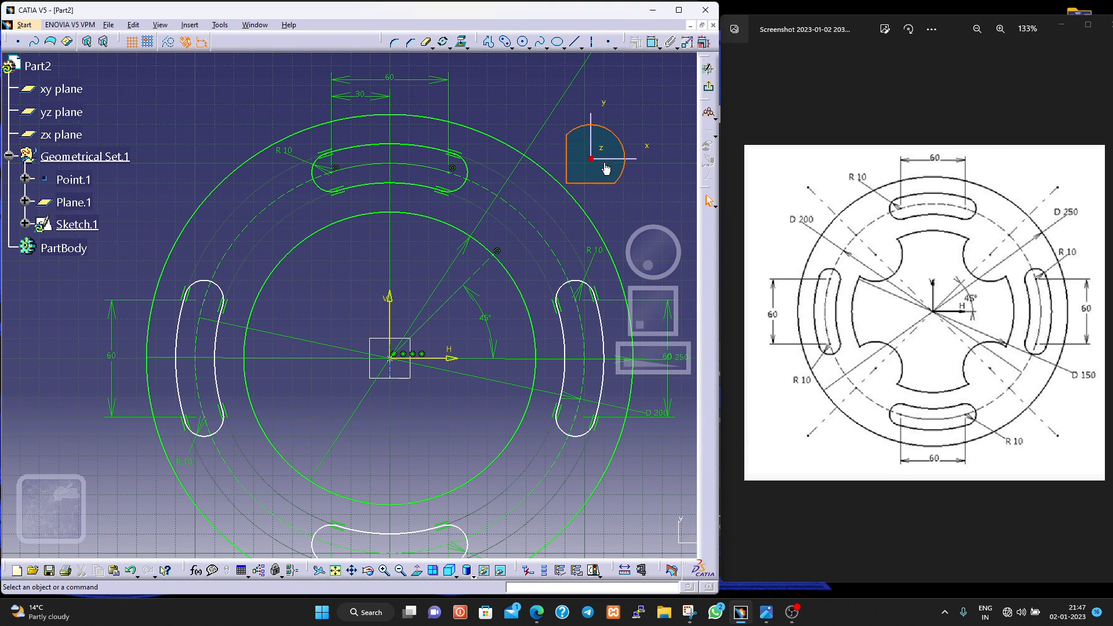
- Draw a circle centred on the 45° line's end point on the inner circle and constrain its diameter to 40 mm
click(504, 41)
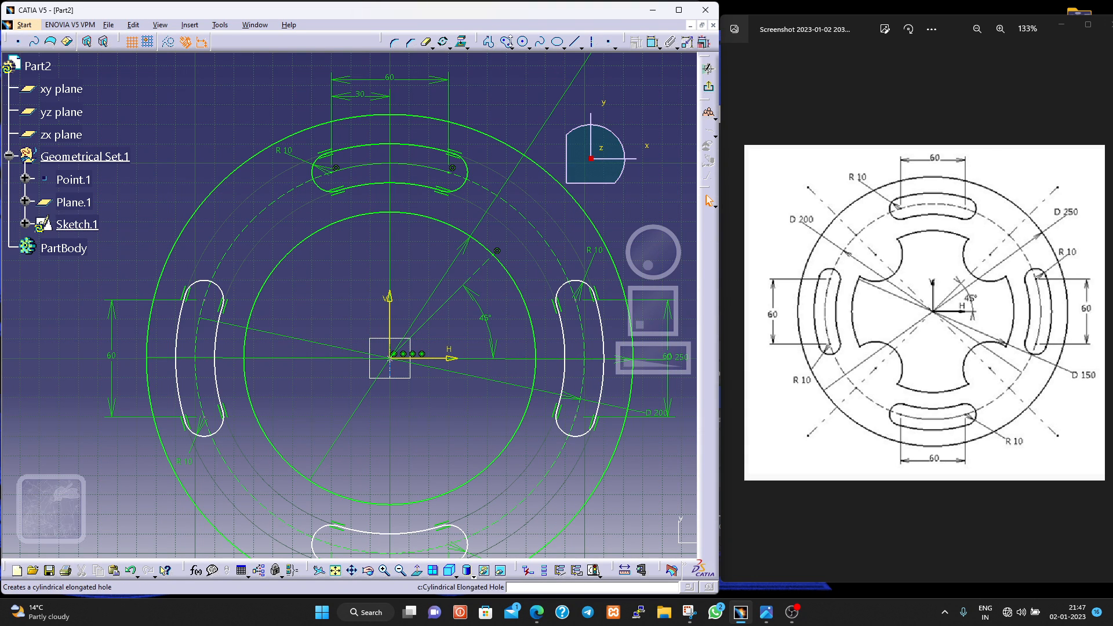
click(497, 251)
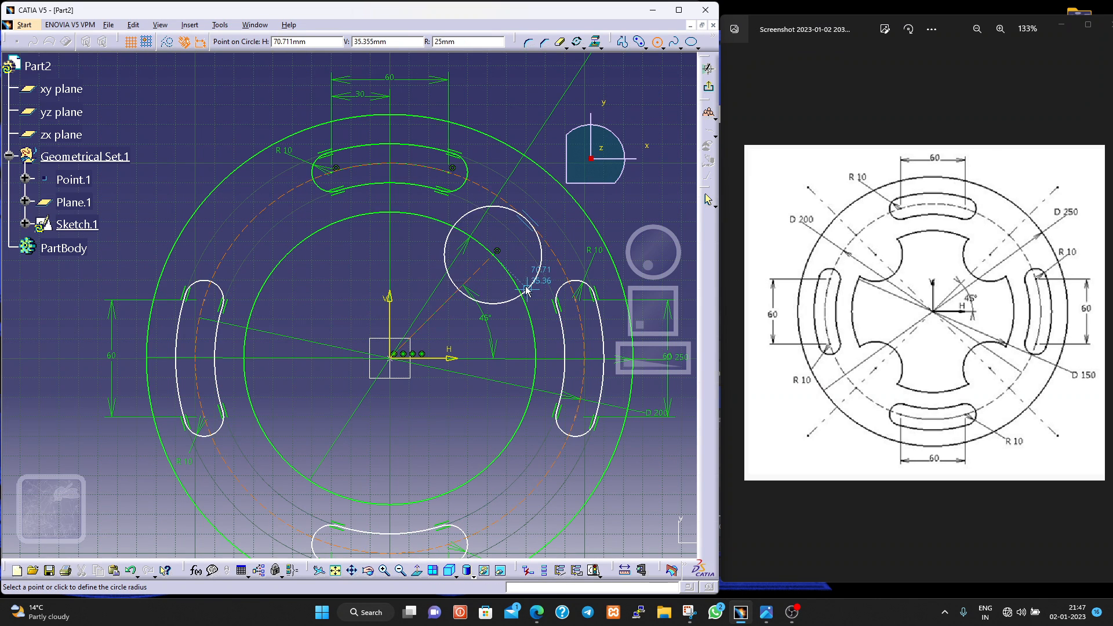
click(504, 313)
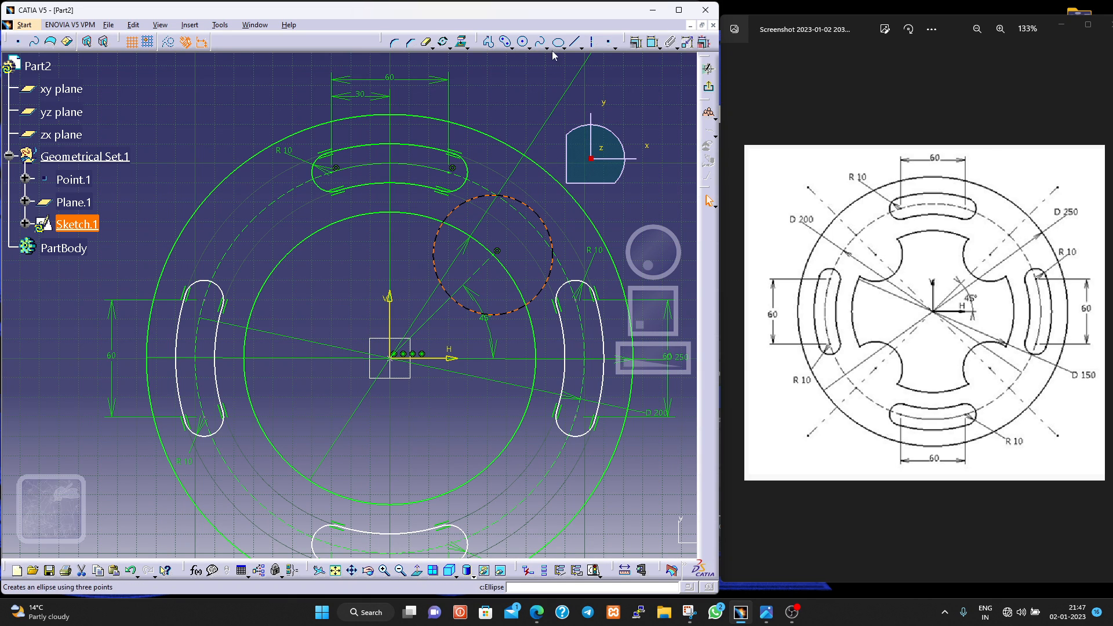
click(652, 41)
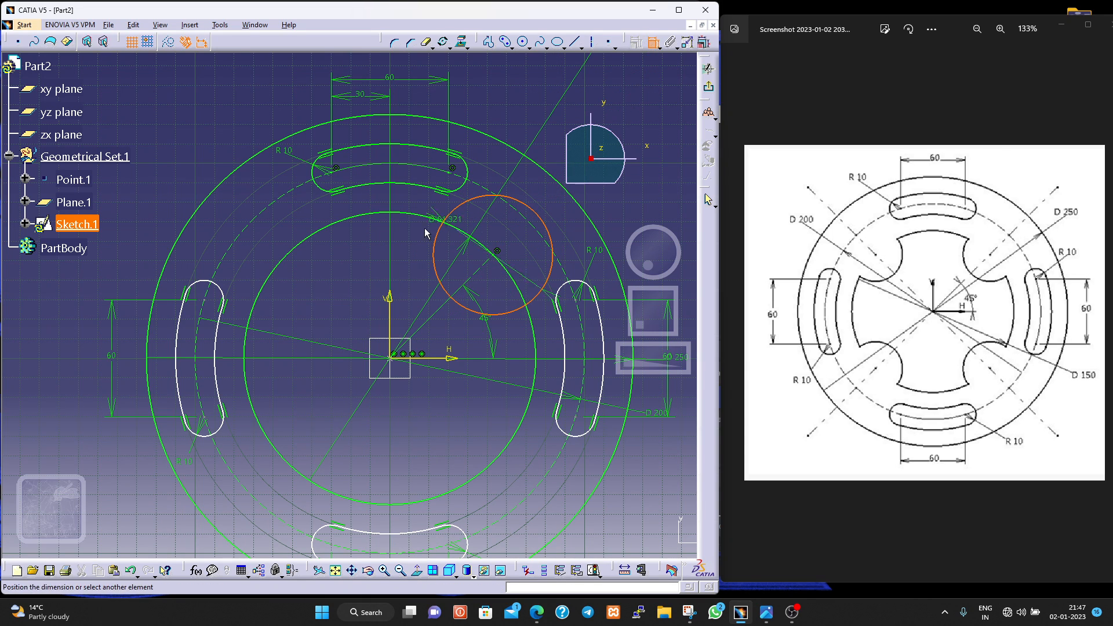
click(409, 247)
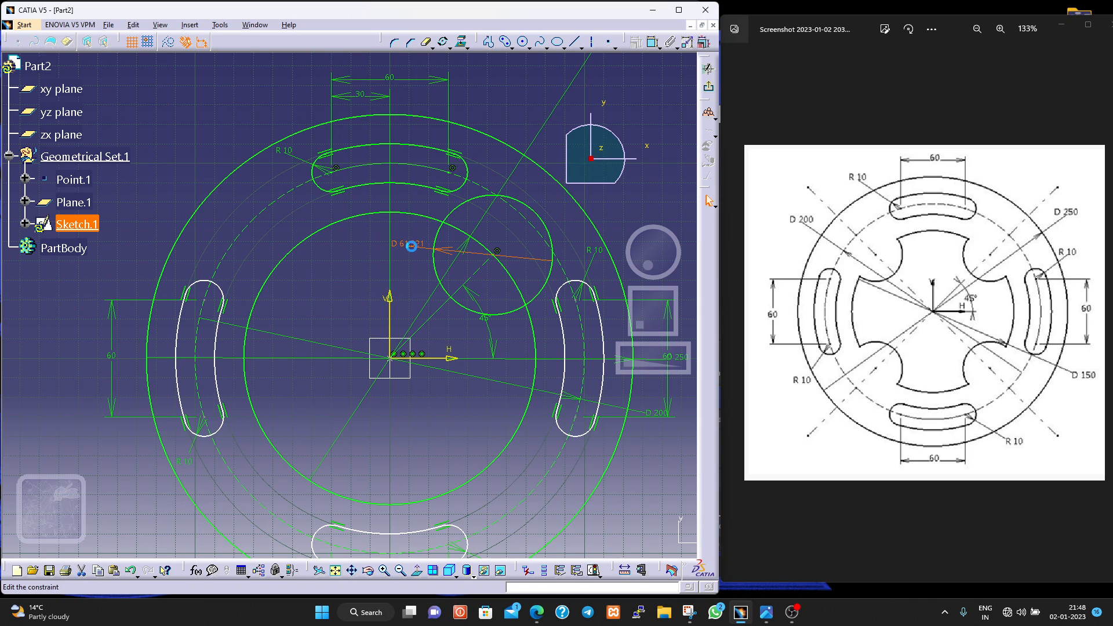
double_click(411, 246)
text(40mm)
key(Return)
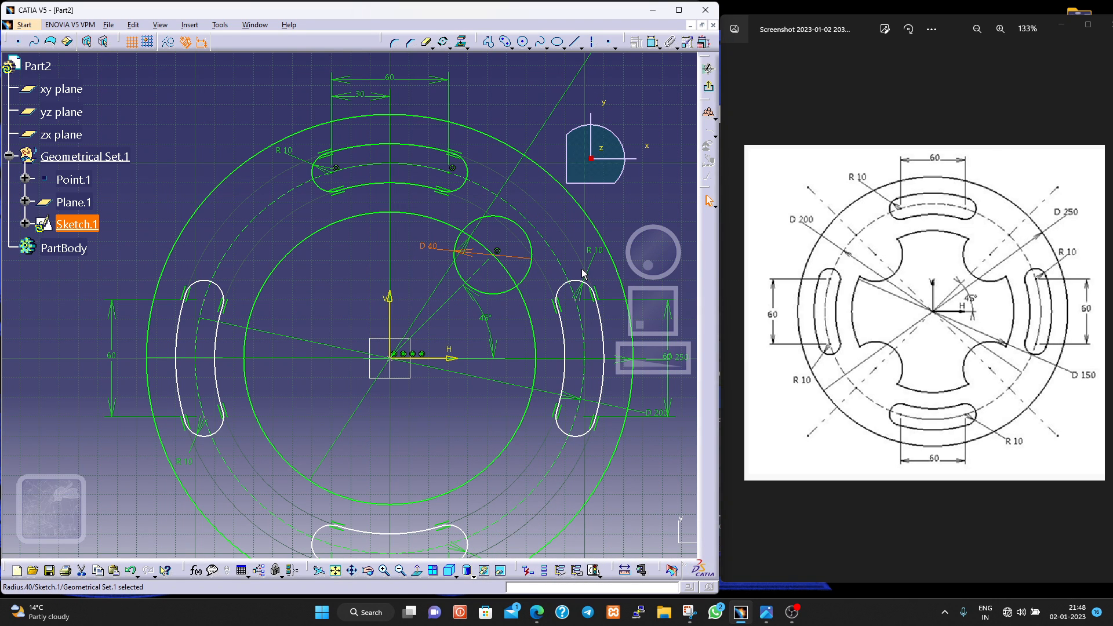
- Rotate the 40 mm circle about the origin in duplicate mode with 3 instances at 90°, keeping its constraints
click(485, 224)
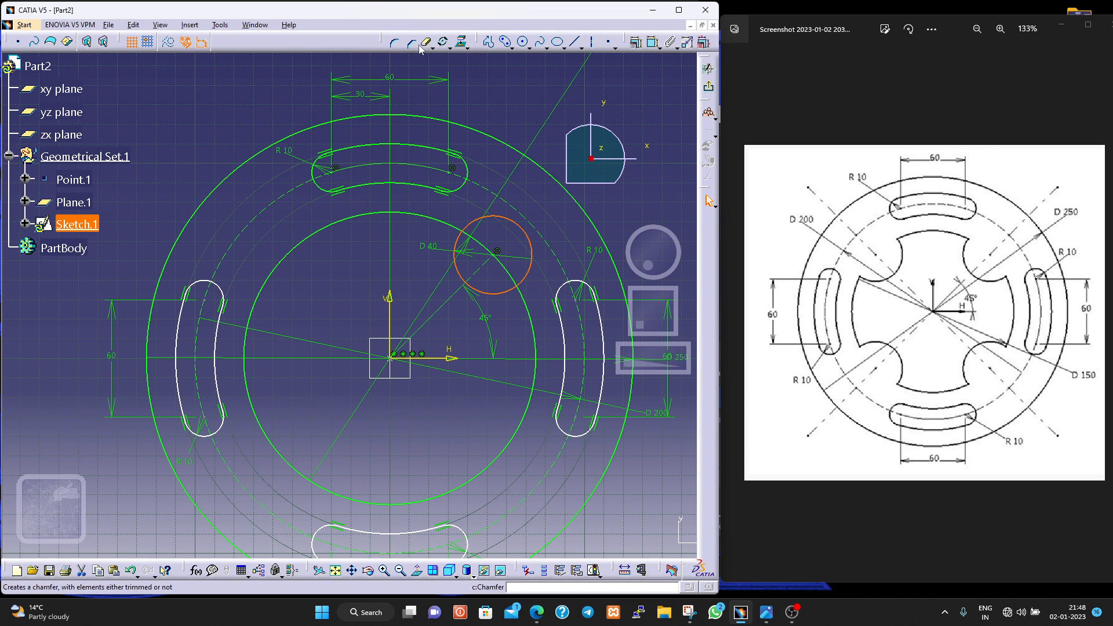
click(442, 42)
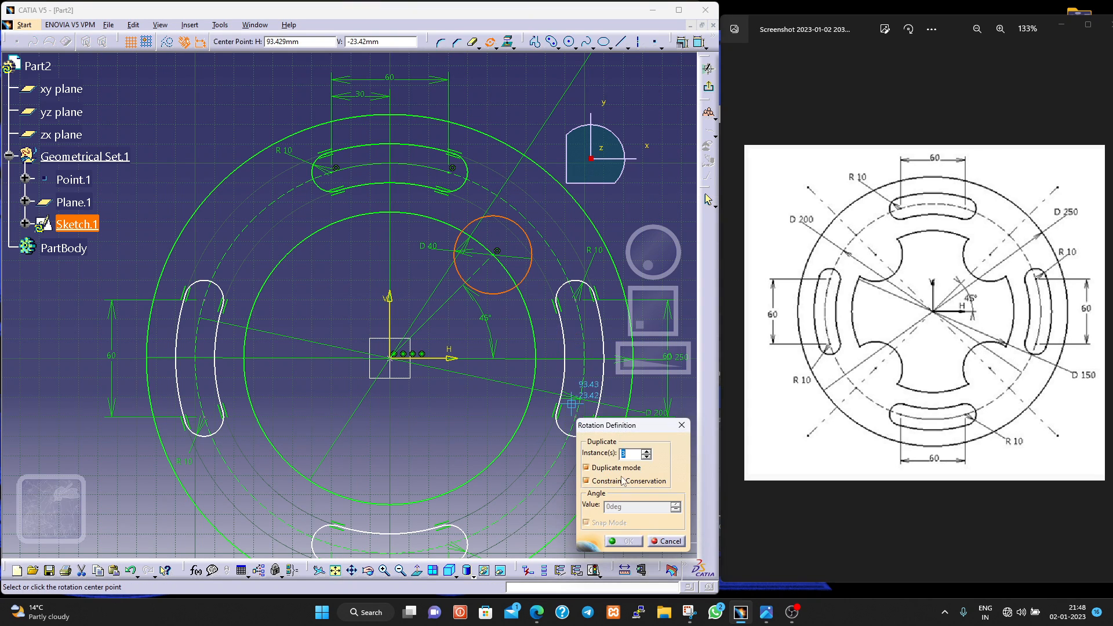
click(391, 357)
click(496, 251)
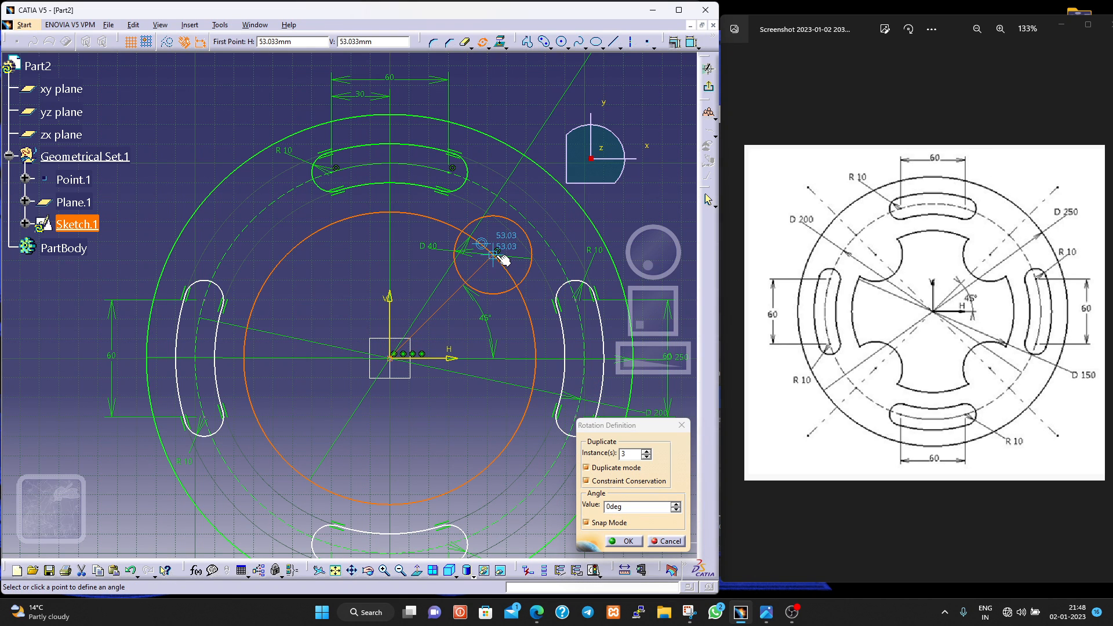
click(631, 507)
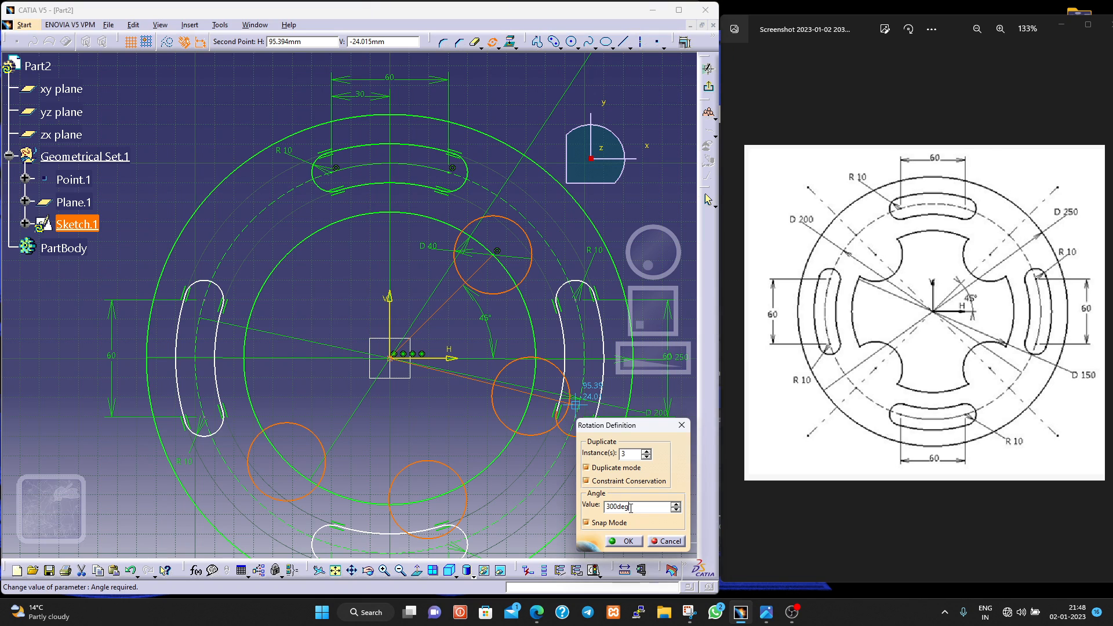
text(9)
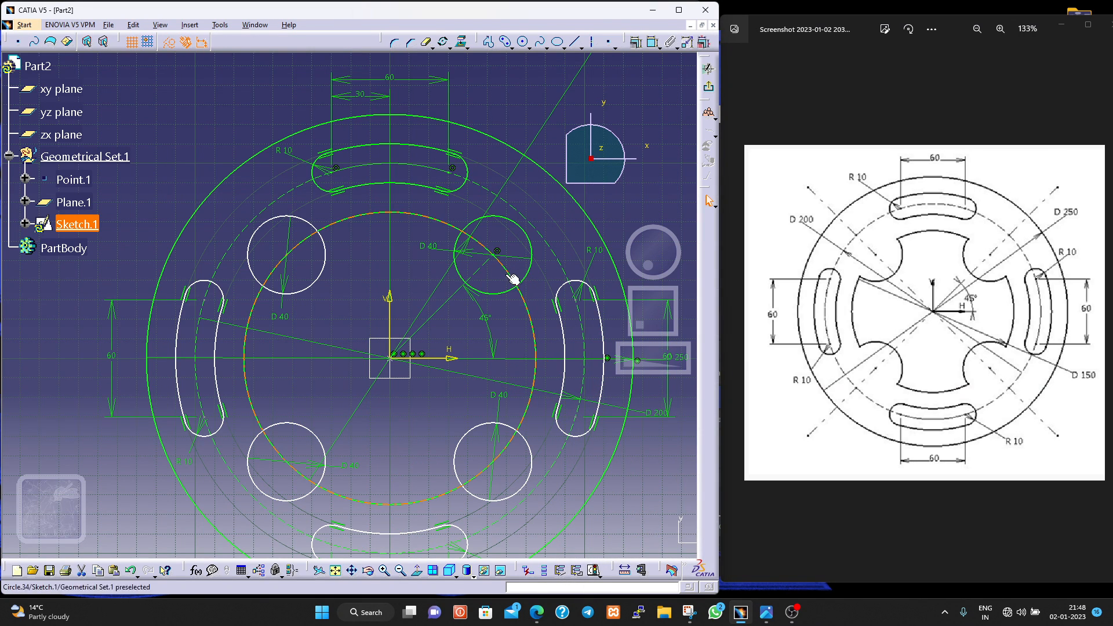
- Quick Trim the four 40 mm circles and the inner circle to leave one closed inner profile with four inward notches
click(426, 42)
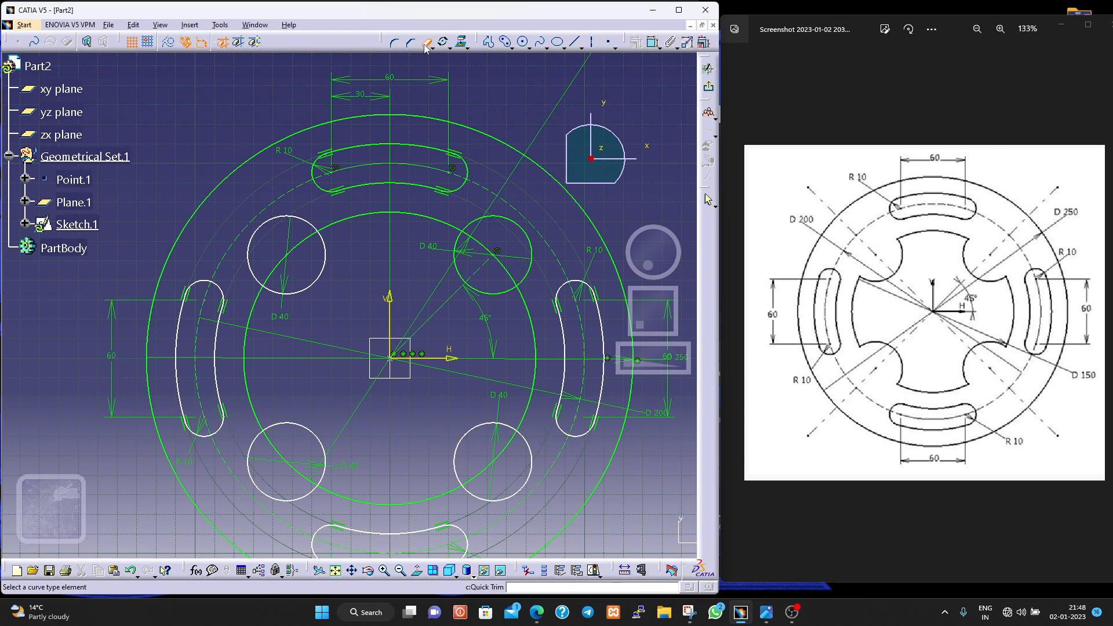
click(276, 222)
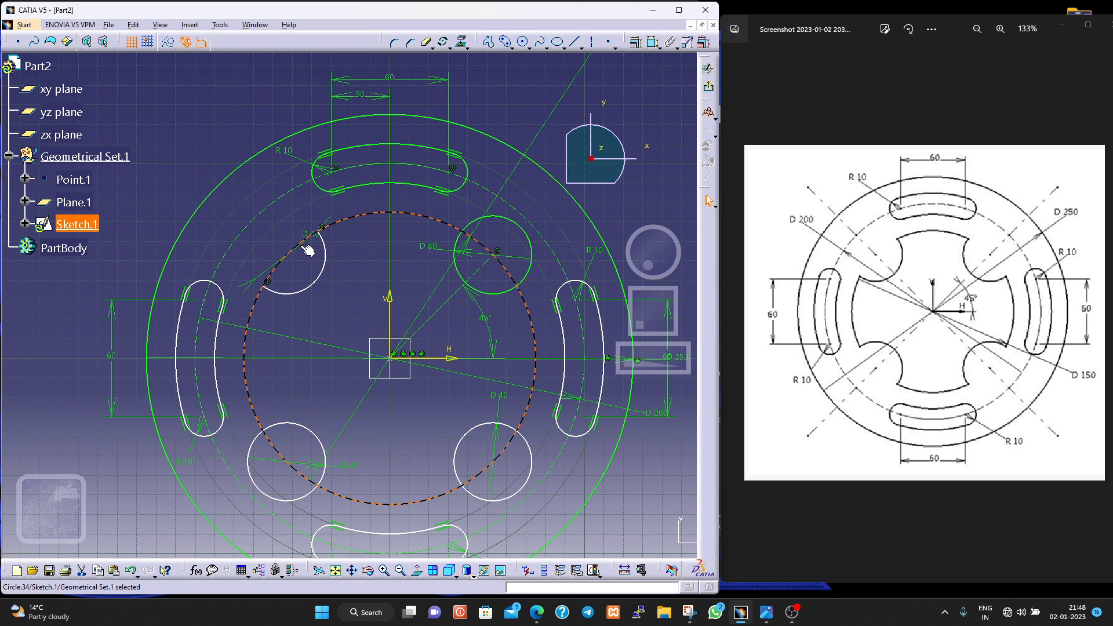
click(426, 42)
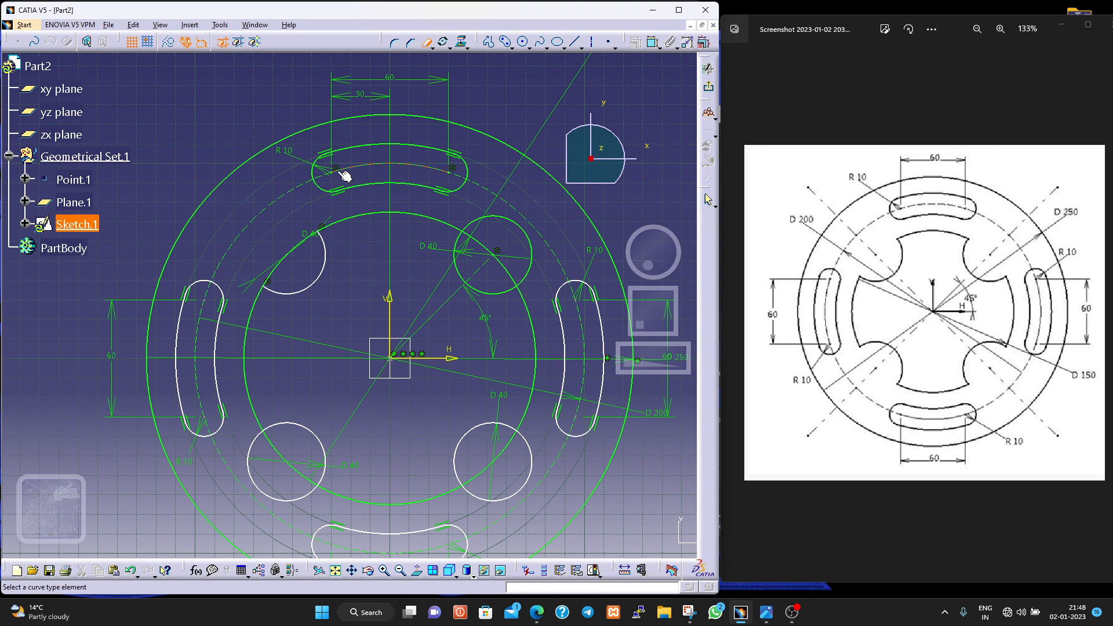
click(301, 254)
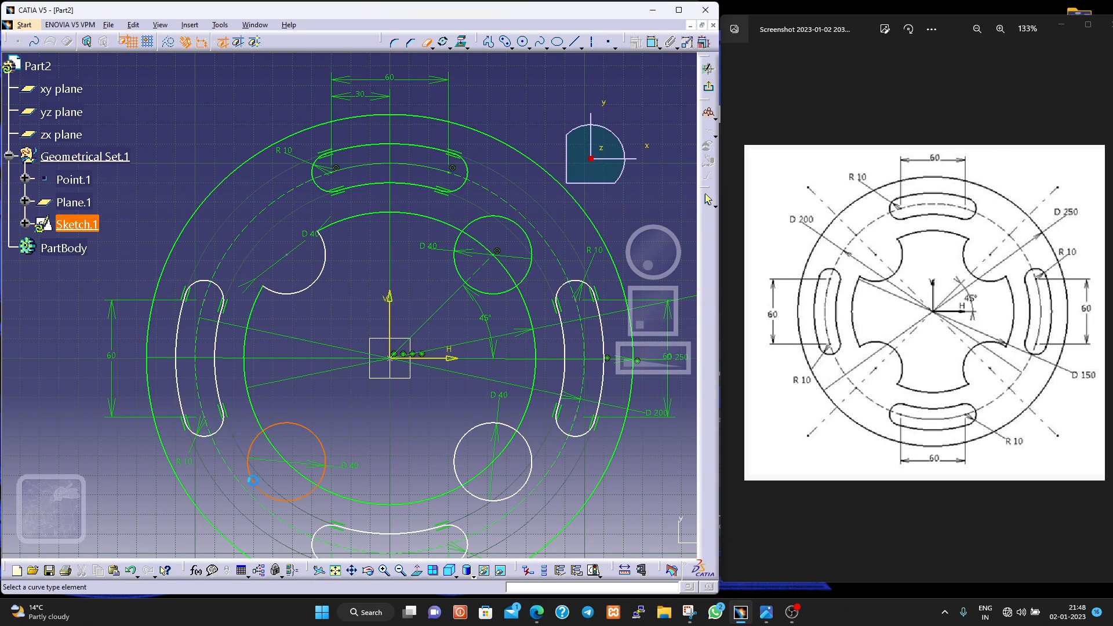
click(253, 480)
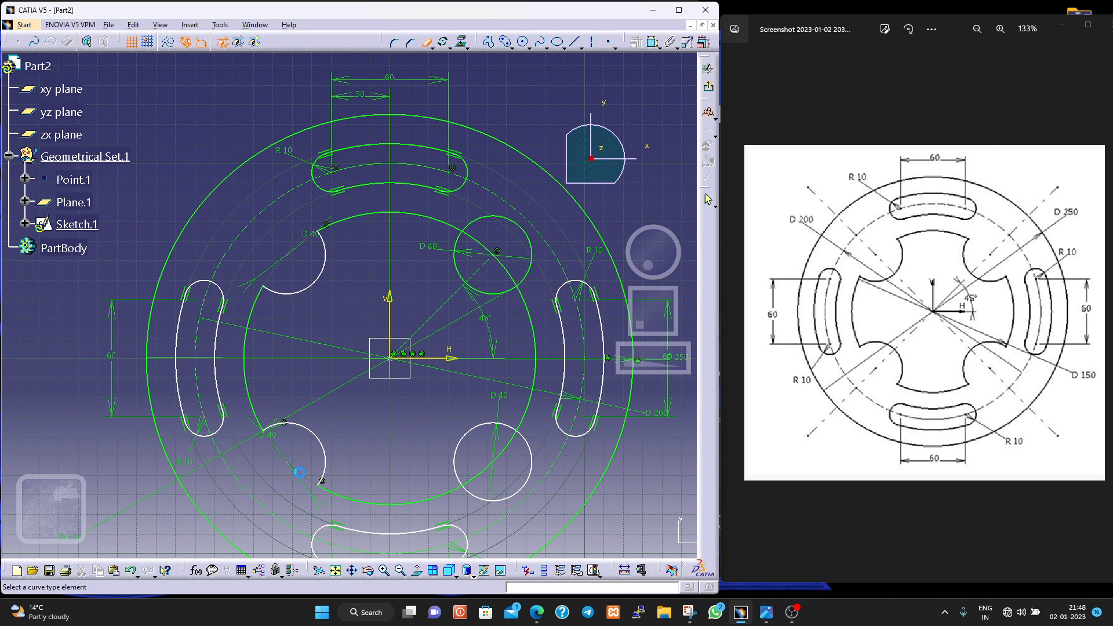
click(493, 468)
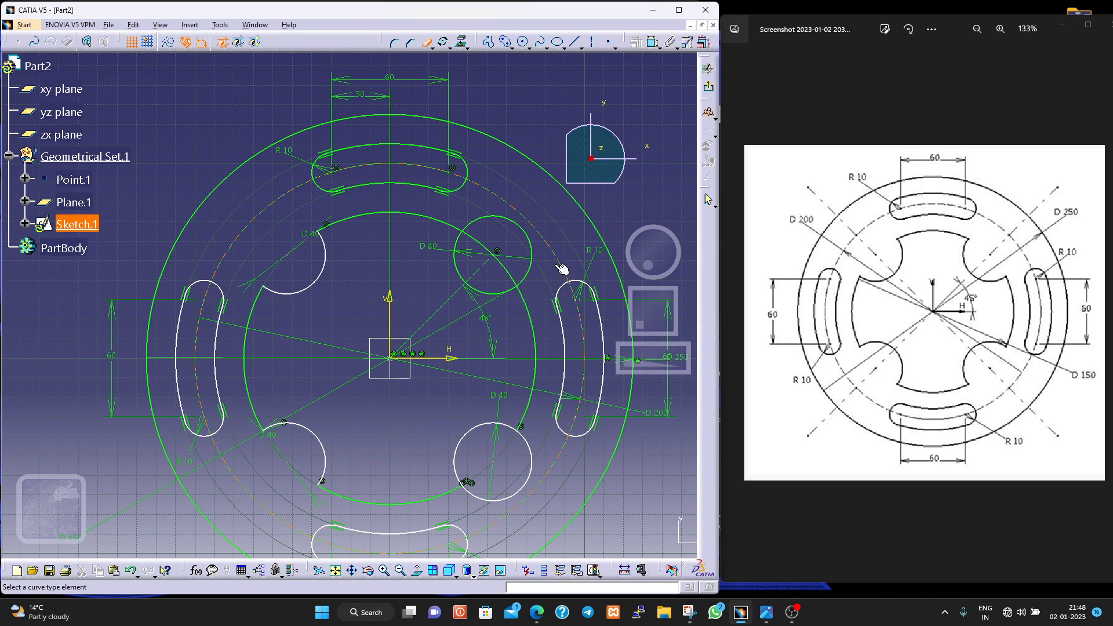
click(513, 272)
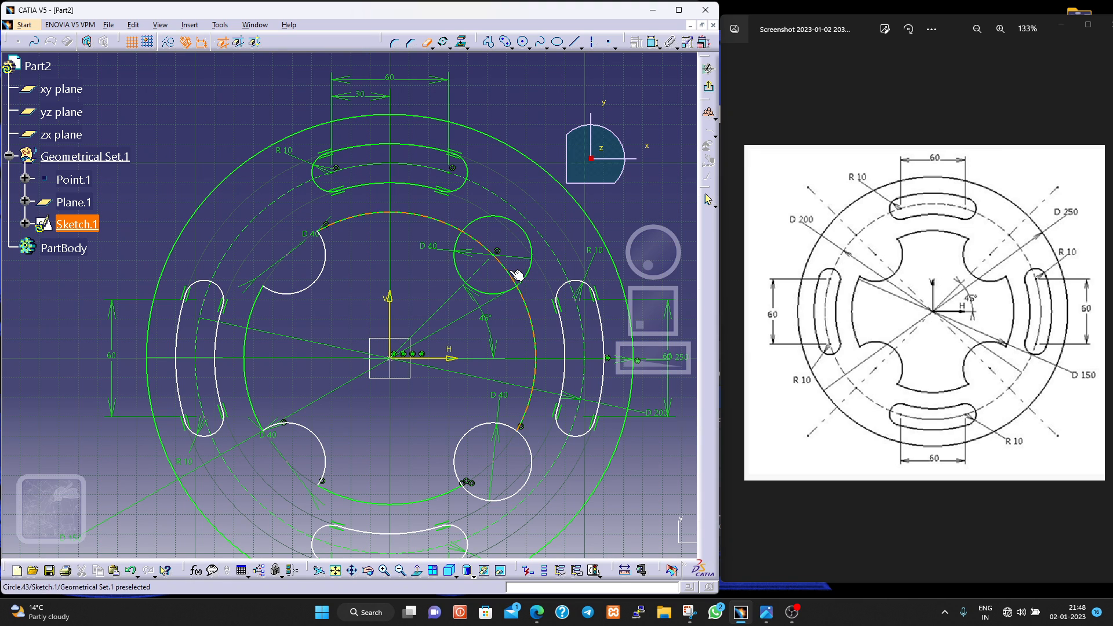
click(490, 250)
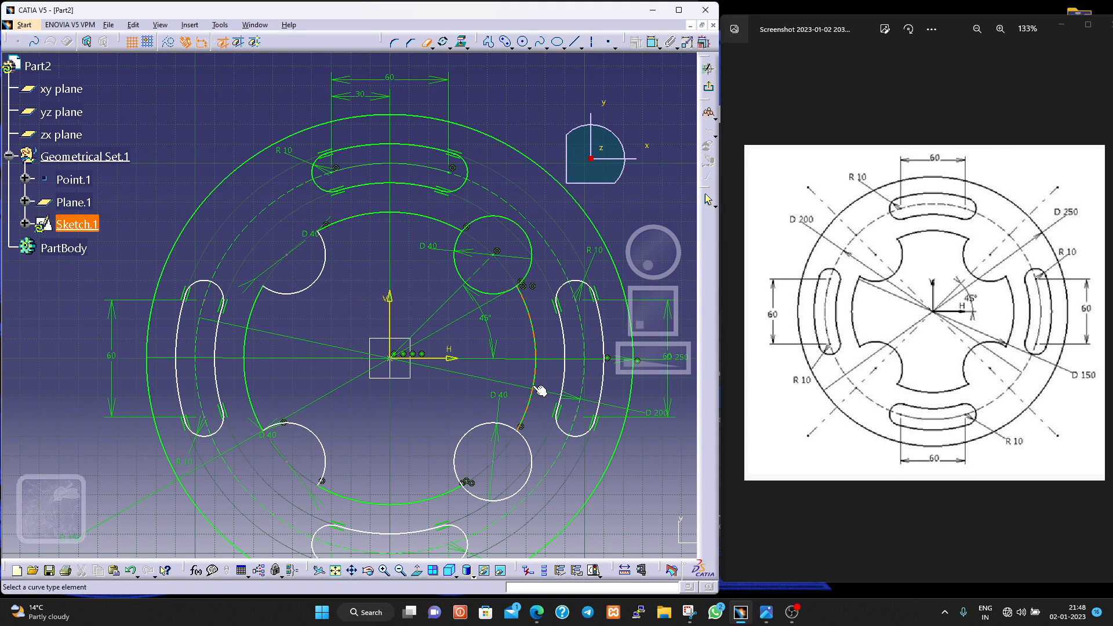
click(525, 479)
click(531, 238)
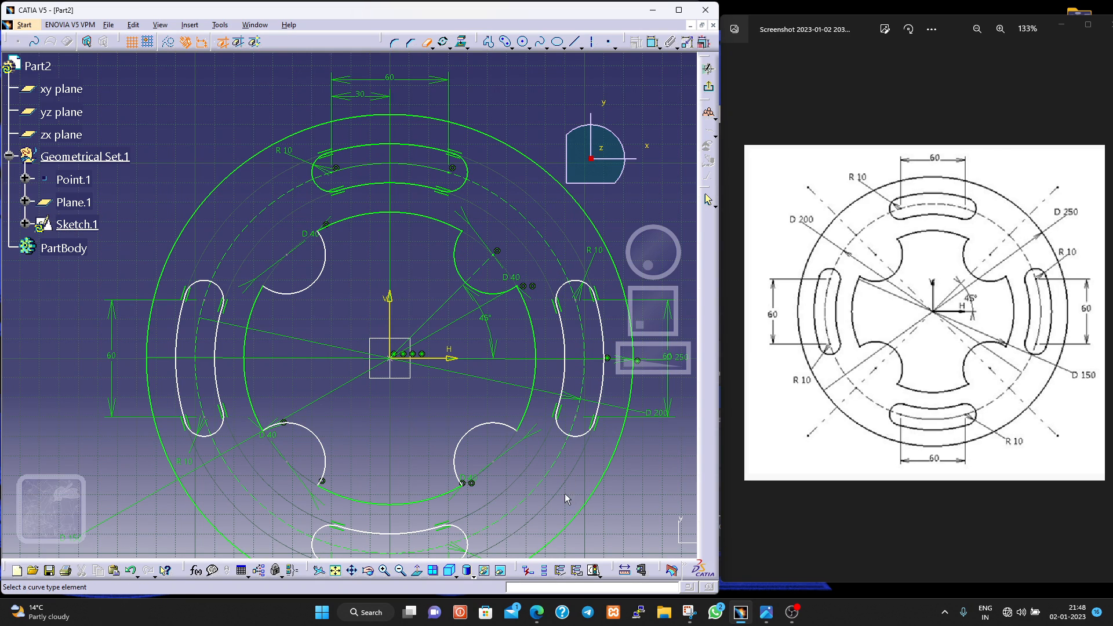
middle_drag(603, 518, 603, 547)
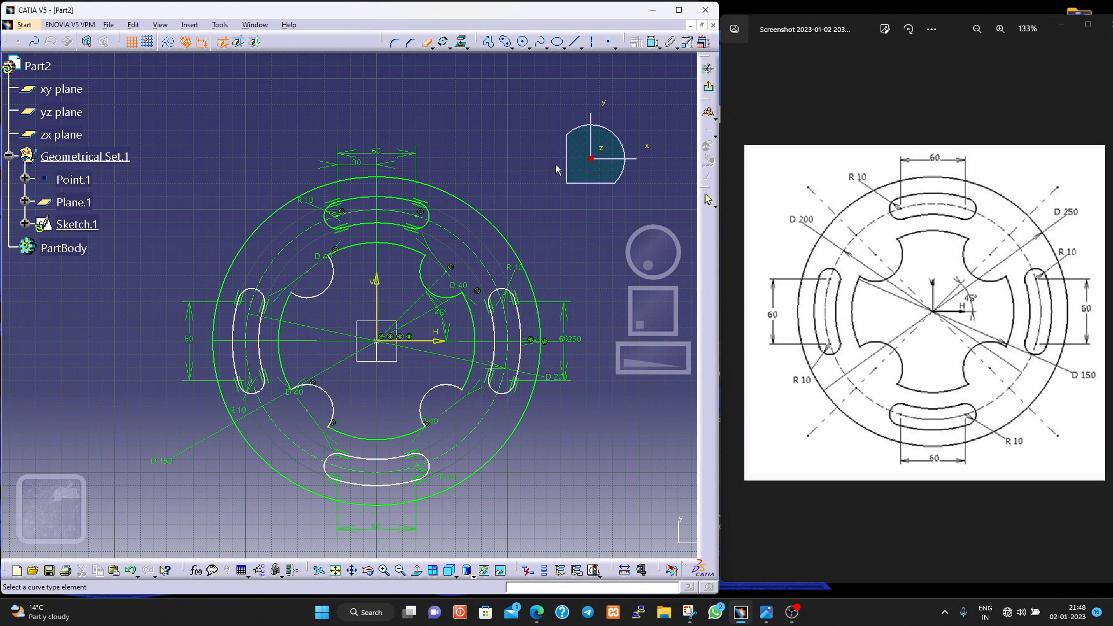
right_click(477, 294)
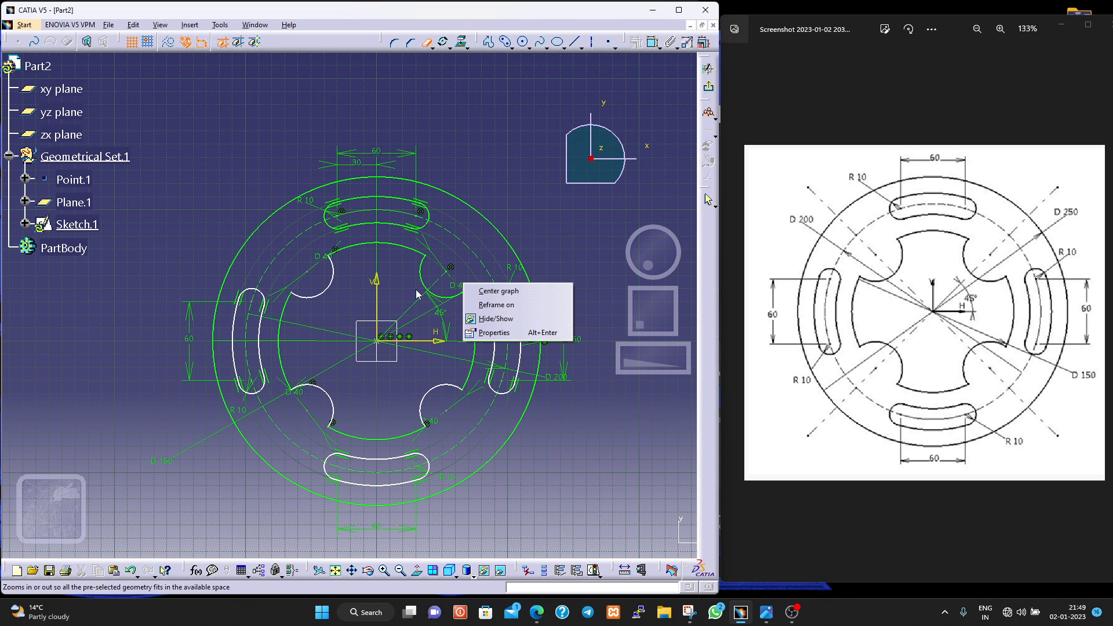
click(375, 293)
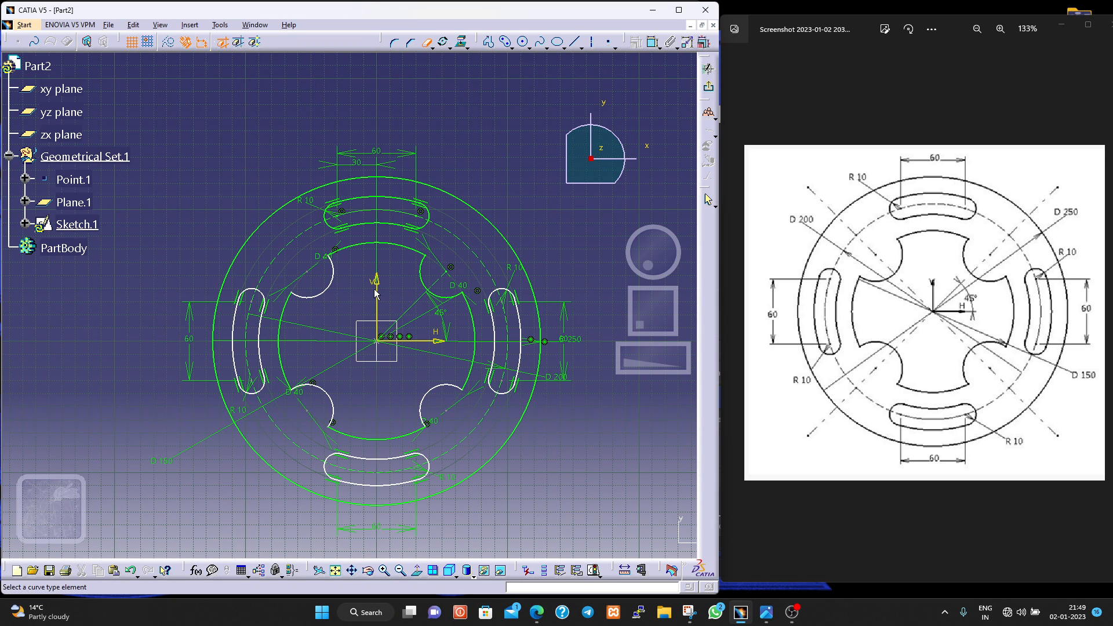
right_click(455, 290)
click(452, 288)
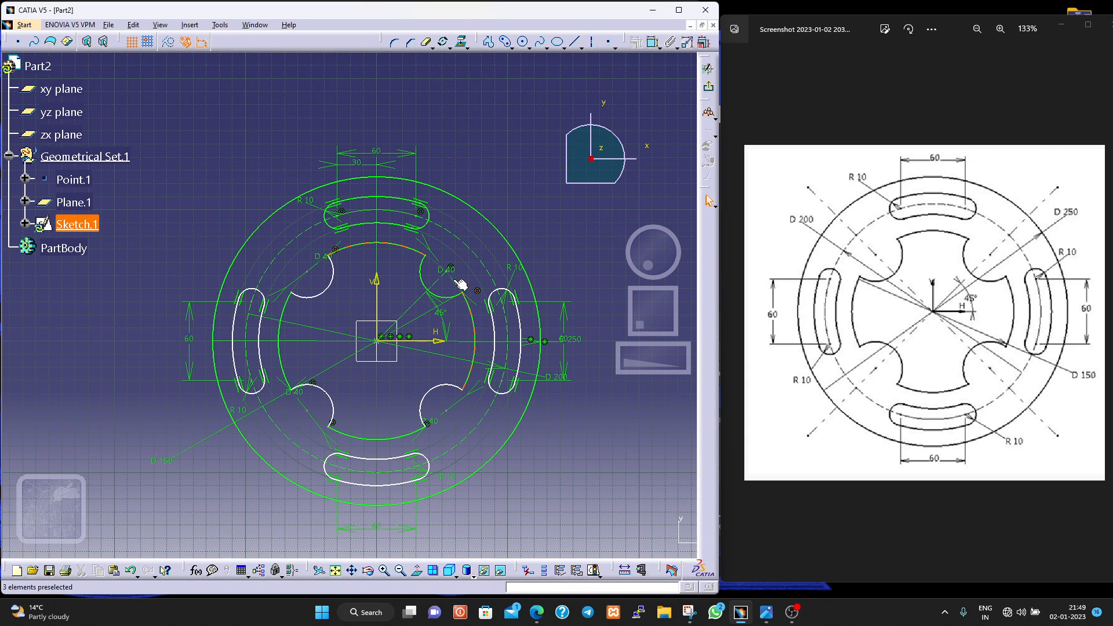
right_click(445, 274)
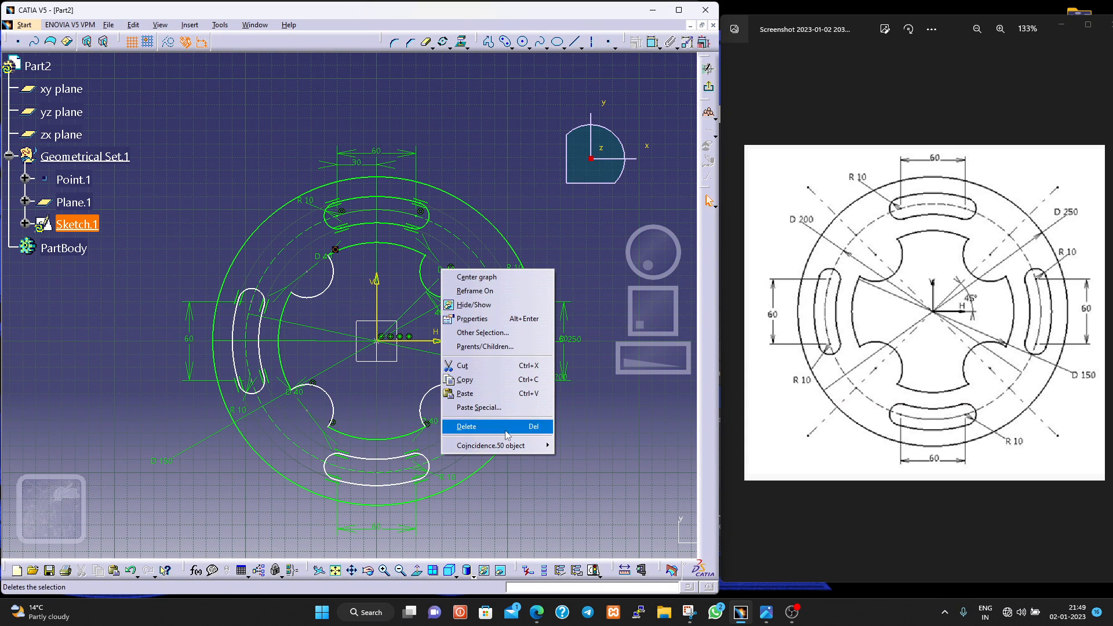
click(444, 267)
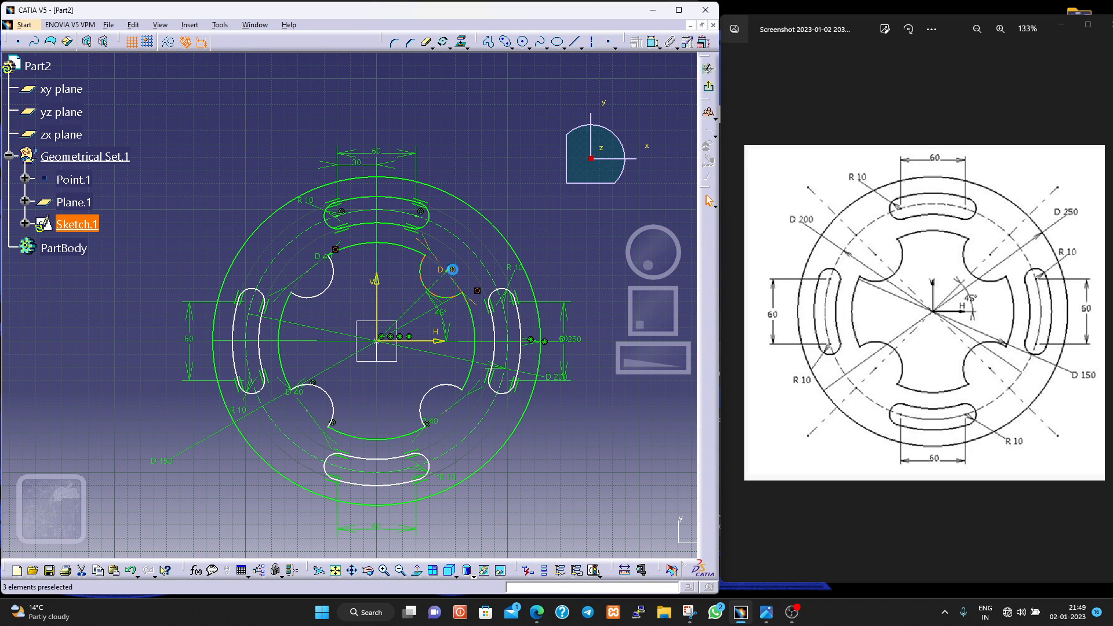
- Inspect the coincidence constraint at the upper-right notch's centre, including which supporting elements it connects
double_click(446, 269)
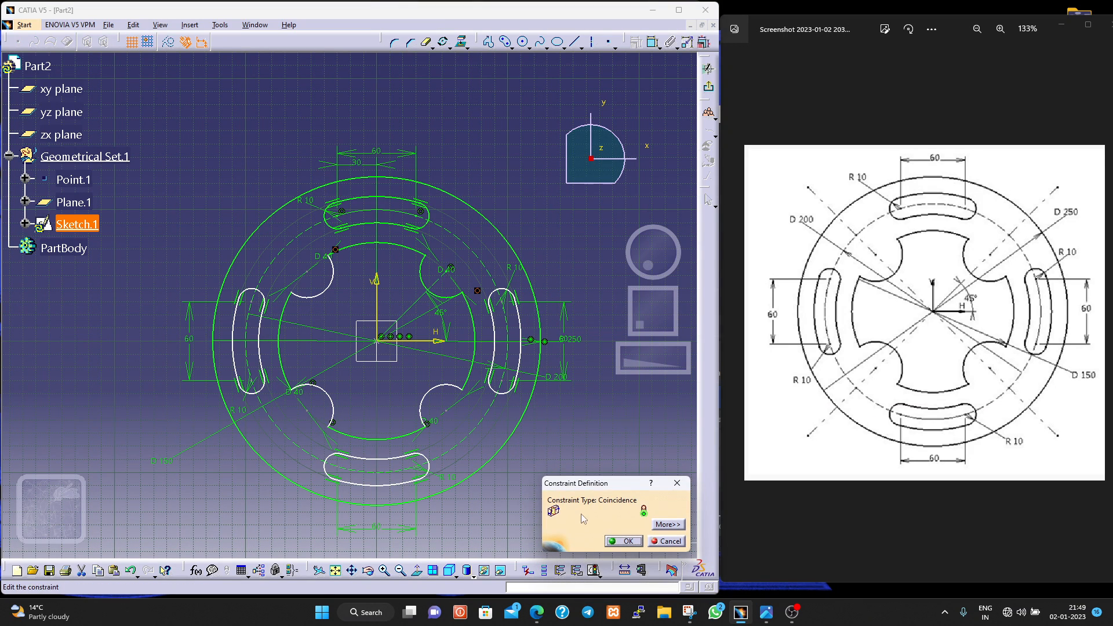
click(647, 540)
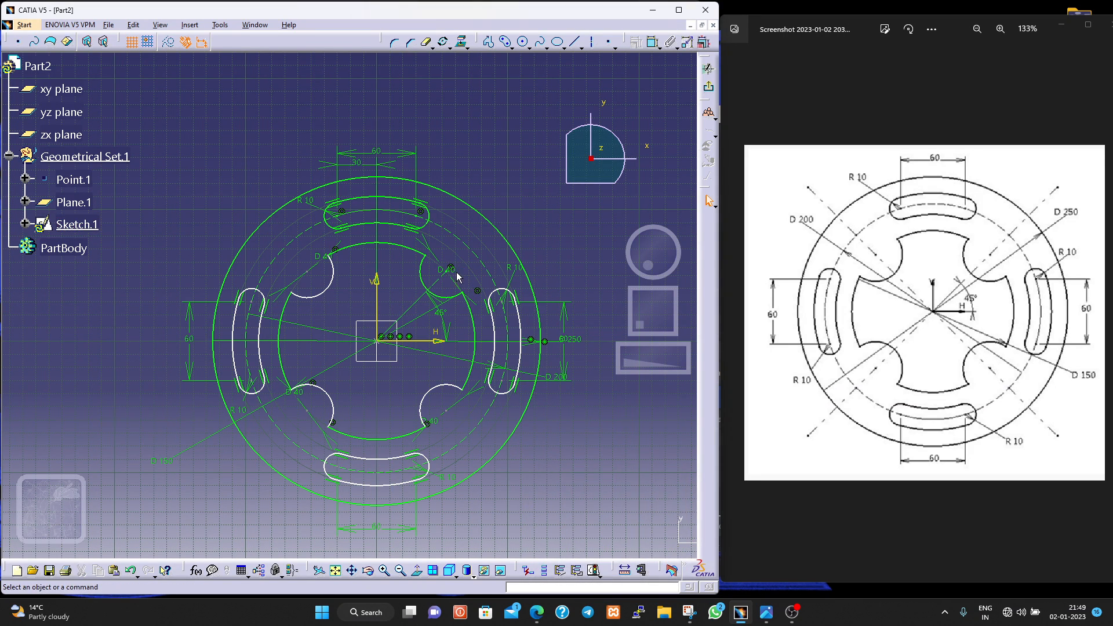
click(453, 274)
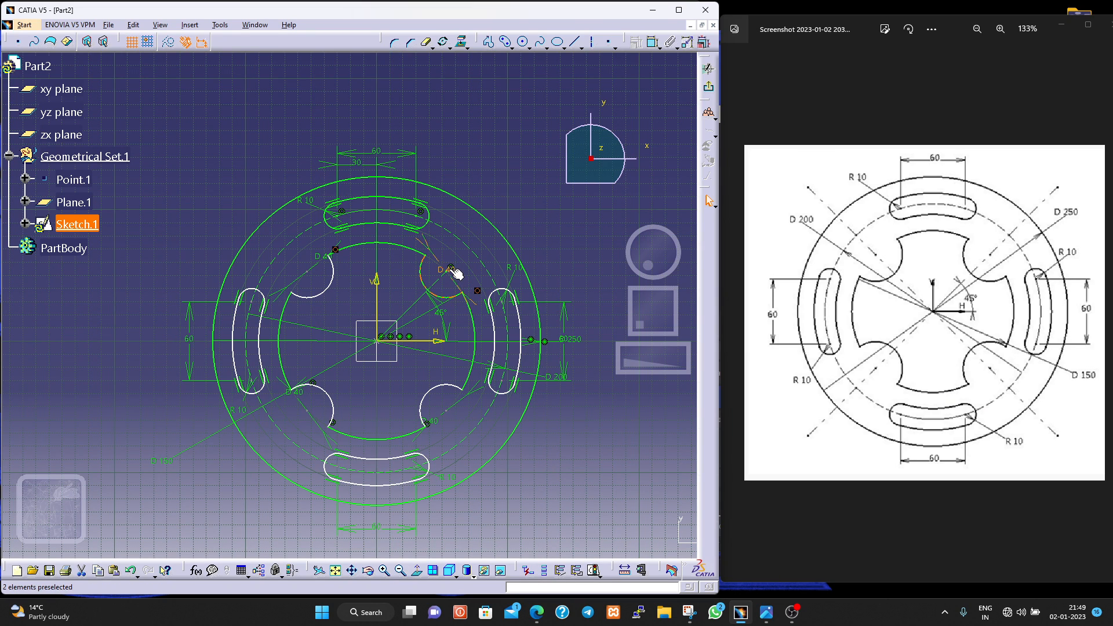
click(452, 270)
click(462, 276)
click(455, 270)
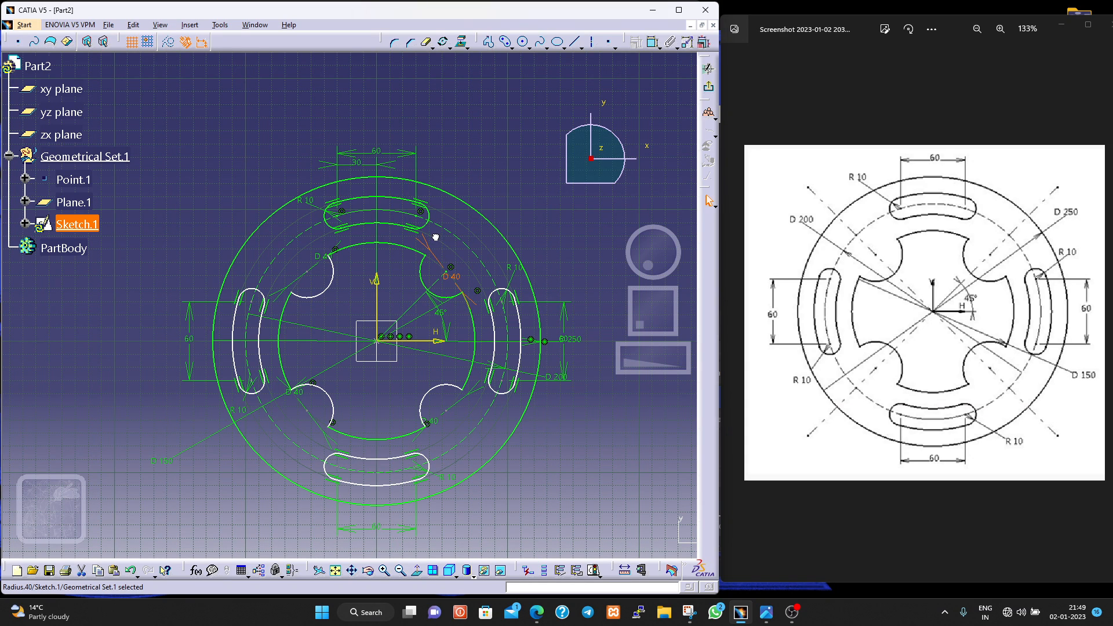
double_click(450, 273)
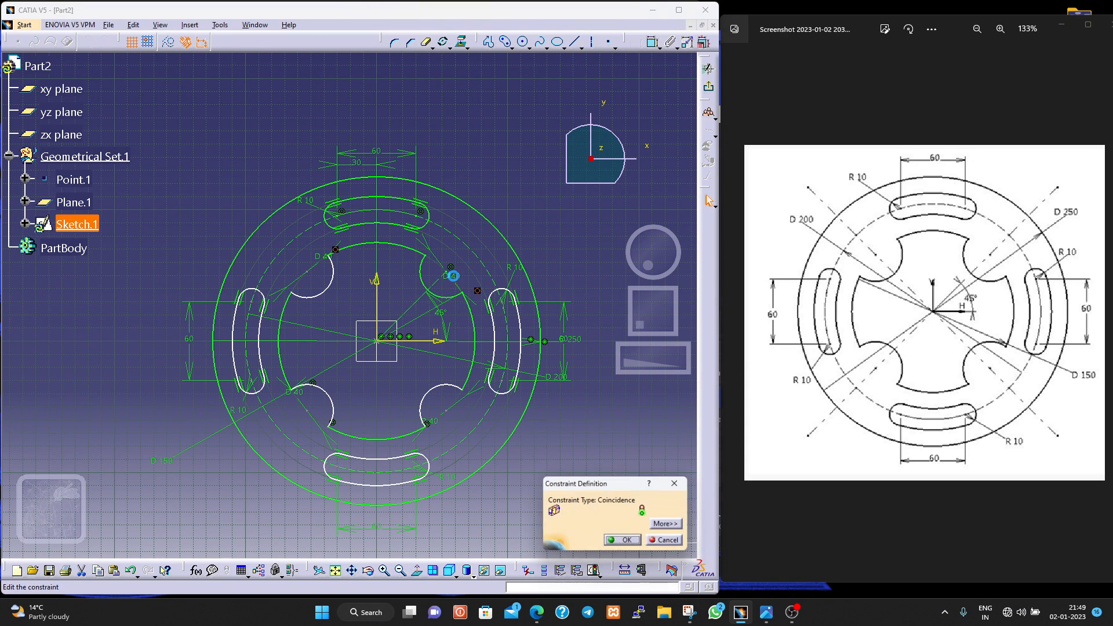
click(654, 525)
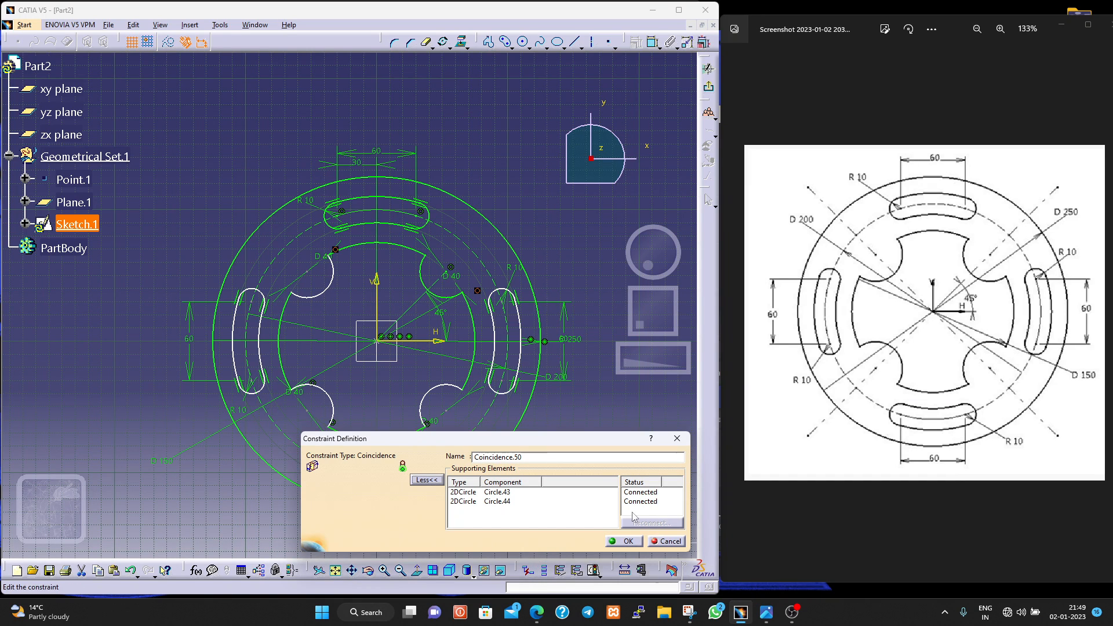
click(666, 542)
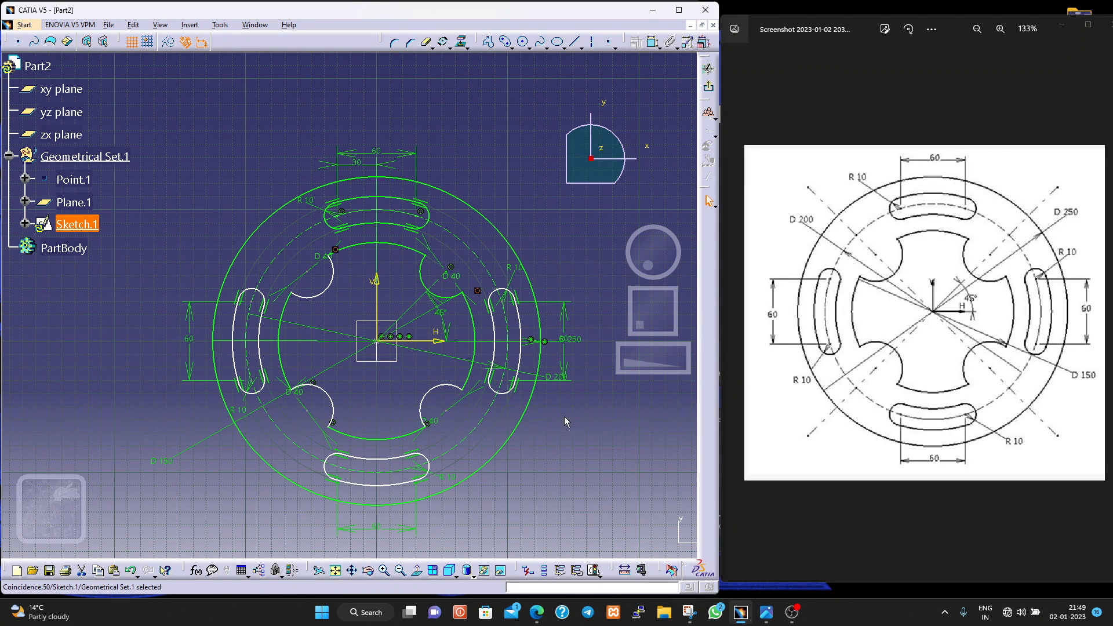
click(477, 290)
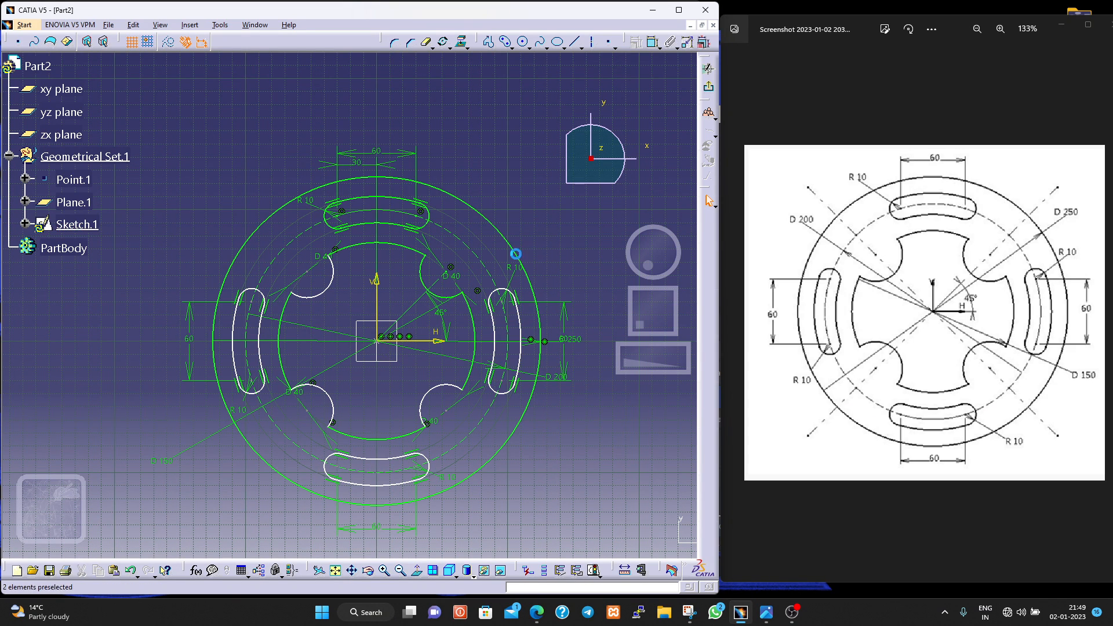
- Dimension the vertical distances from the horizontal axis to the centres of the lower-right and lower-left notch arcs
click(652, 41)
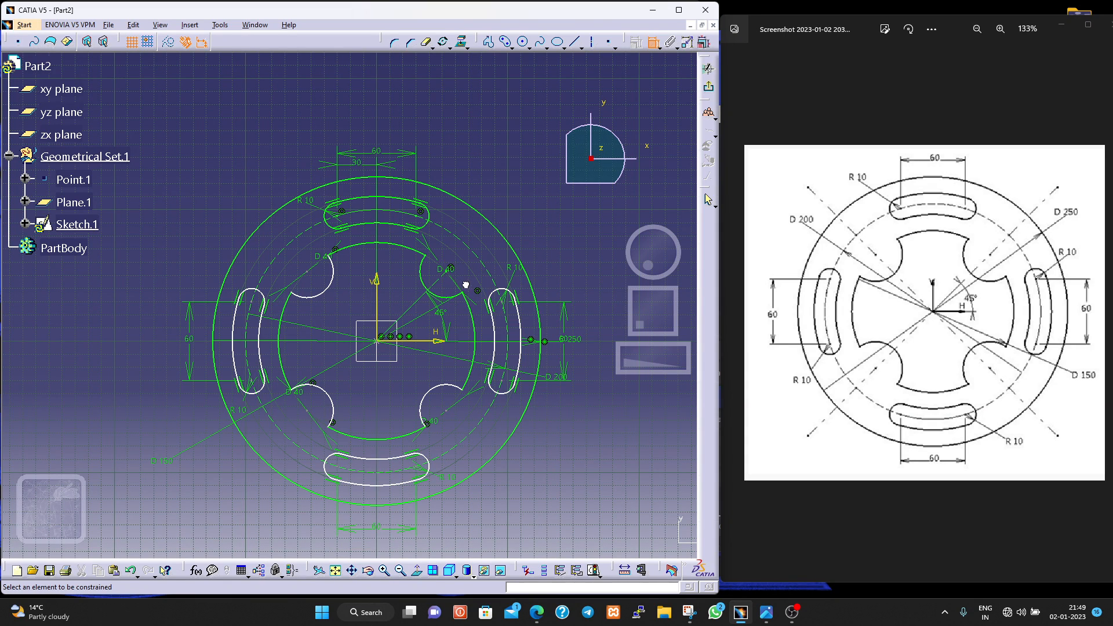
click(449, 411)
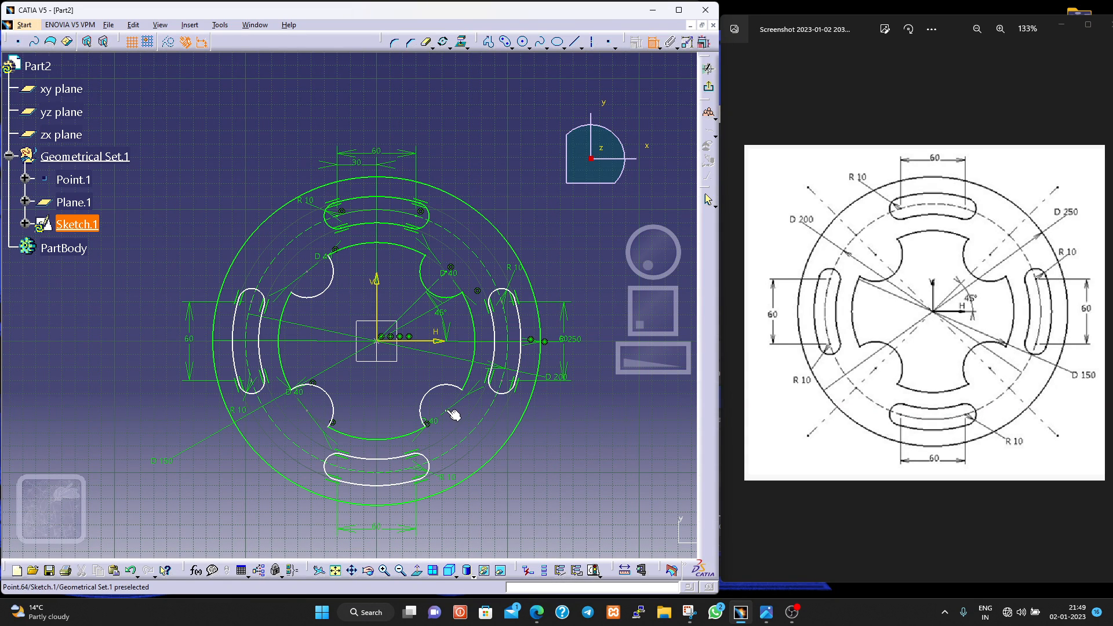
click(442, 342)
click(595, 379)
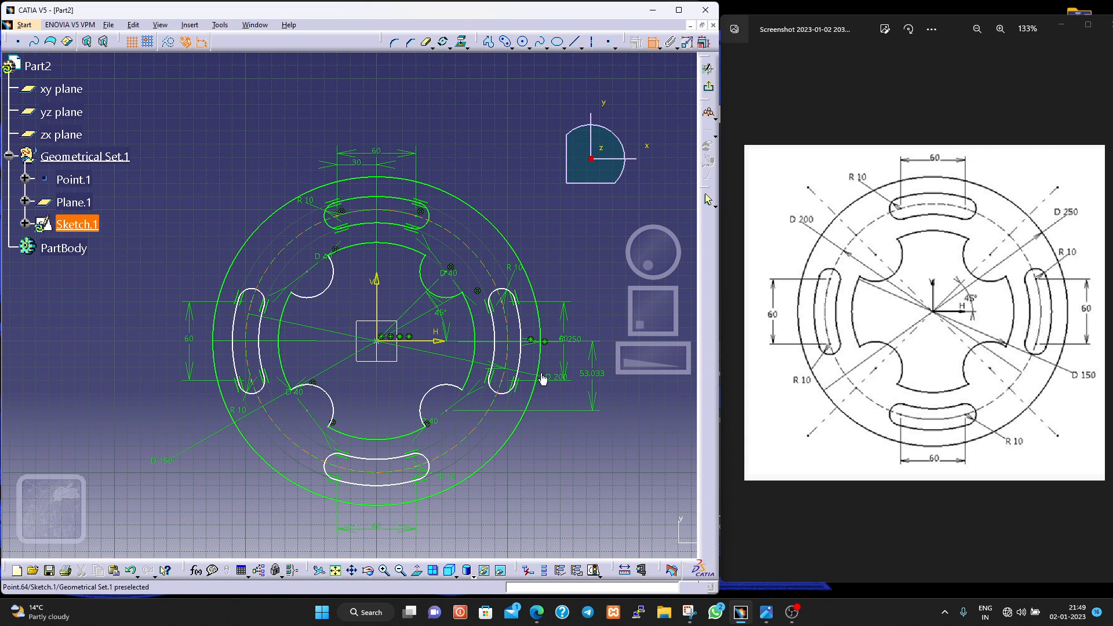
click(324, 405)
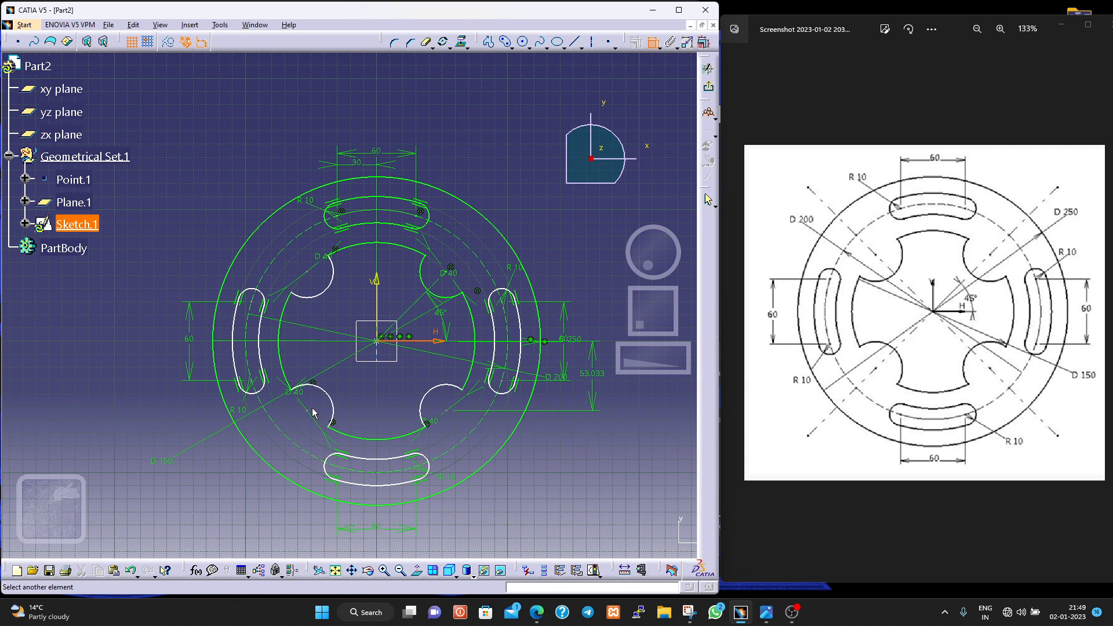
click(307, 410)
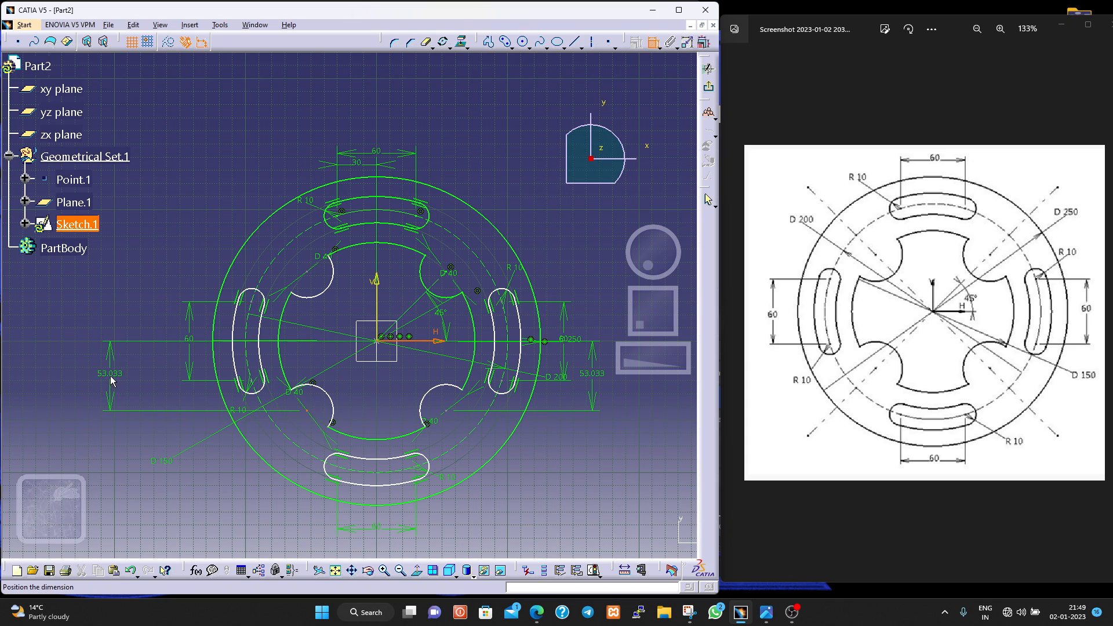
click(112, 381)
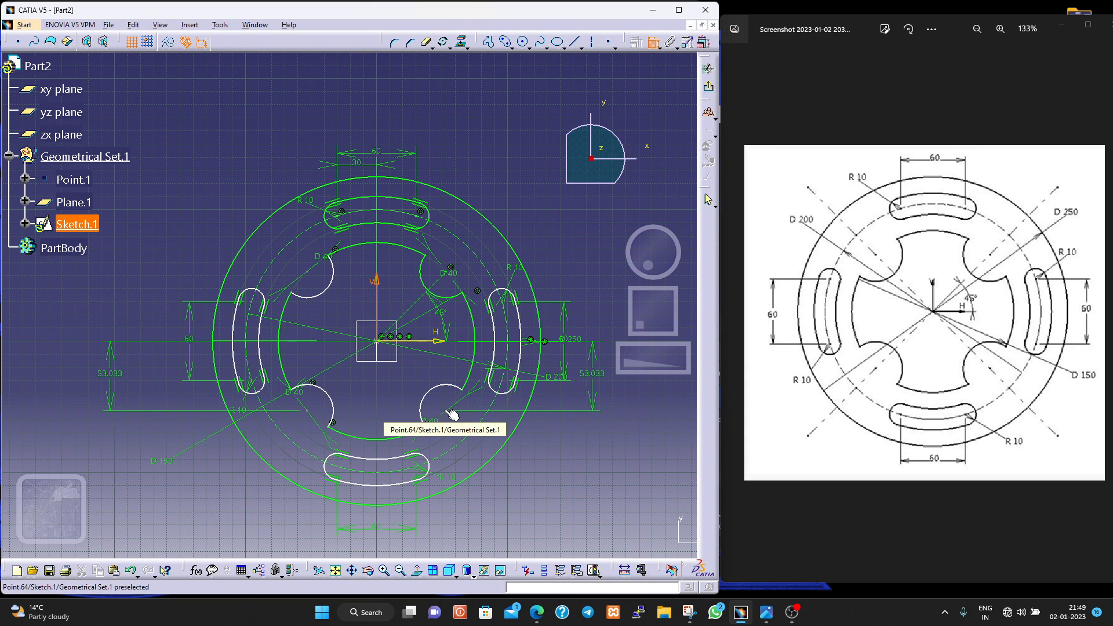
- Dimension the horizontal distances from the vertical axis to the centres of the two lower notch arcs, placed below the plate
click(450, 413)
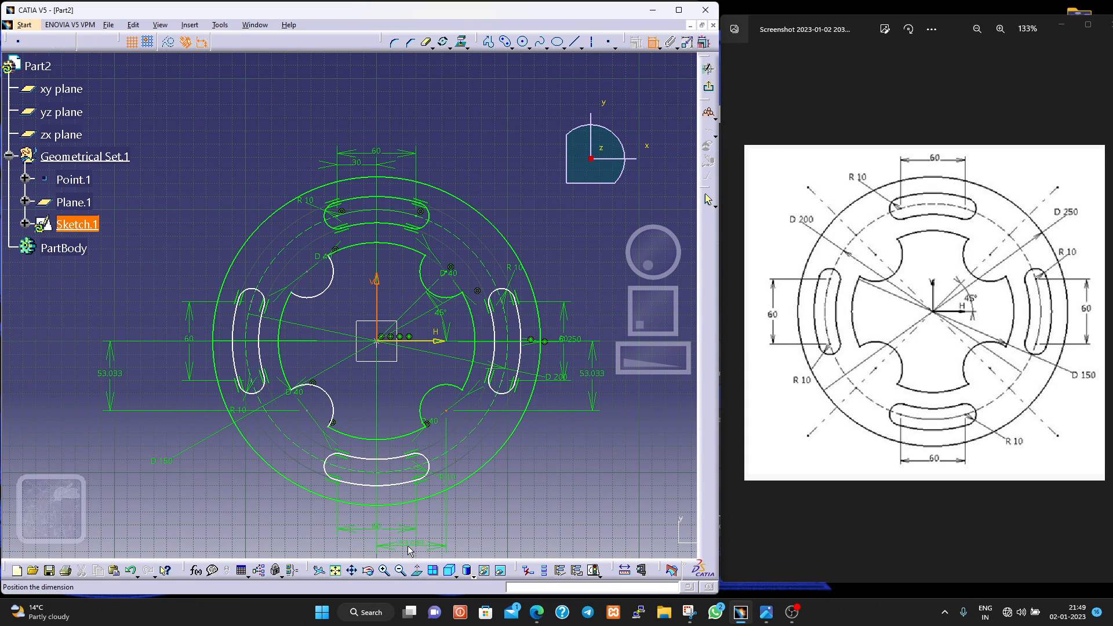
click(409, 549)
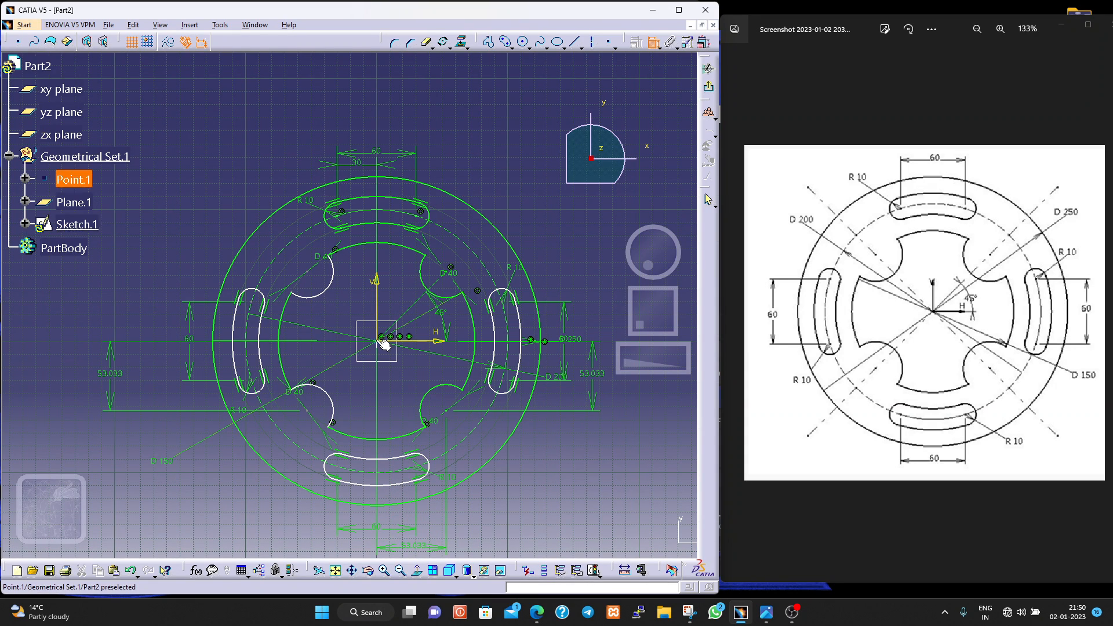
click(313, 416)
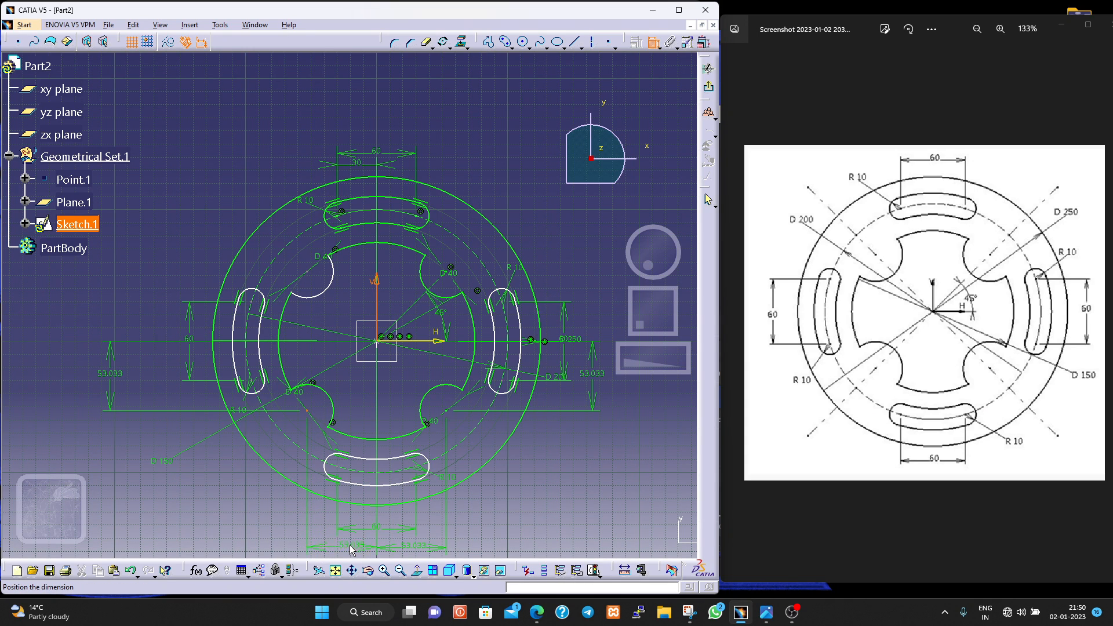
click(351, 552)
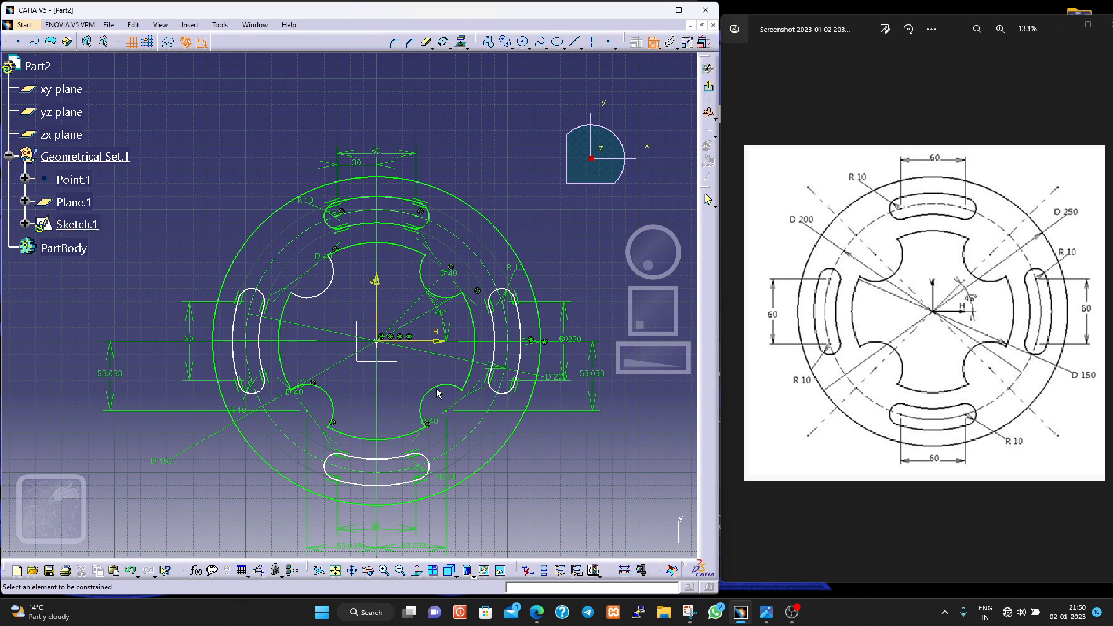
- Dimension the upper-left notch arc's centre horizontally from the vertical axis and vertically from the horizontal axis
click(307, 272)
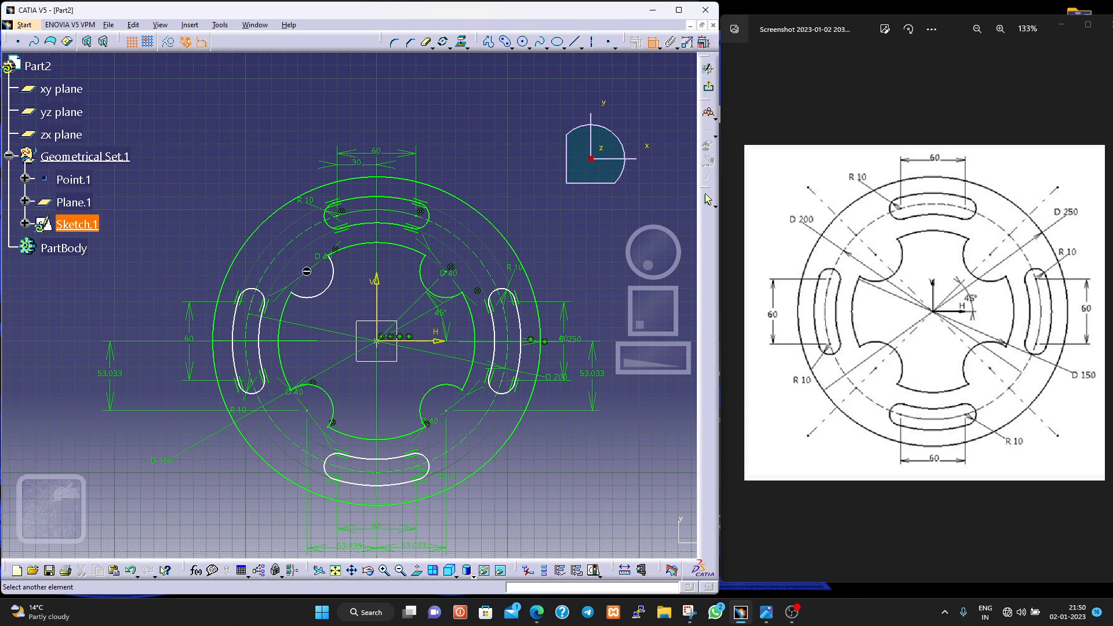
click(377, 284)
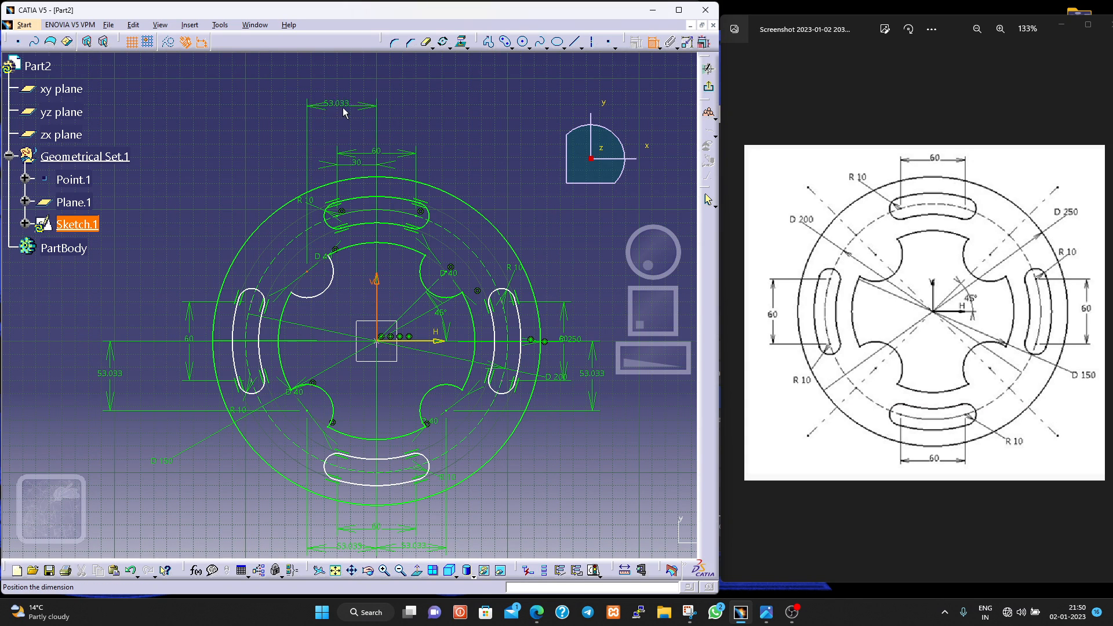
click(346, 113)
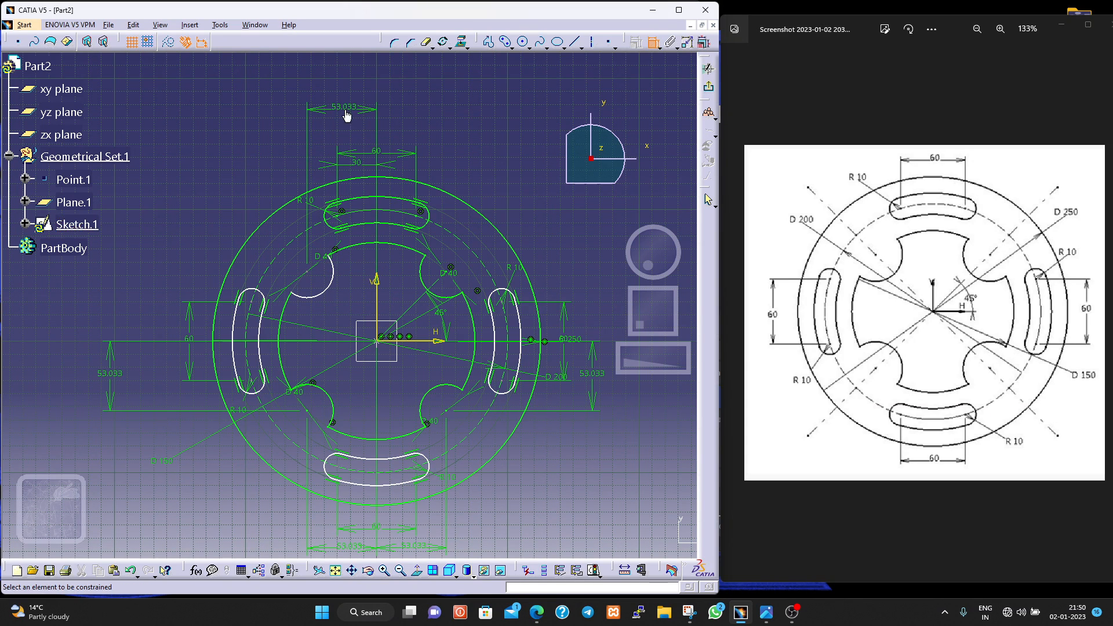
click(309, 274)
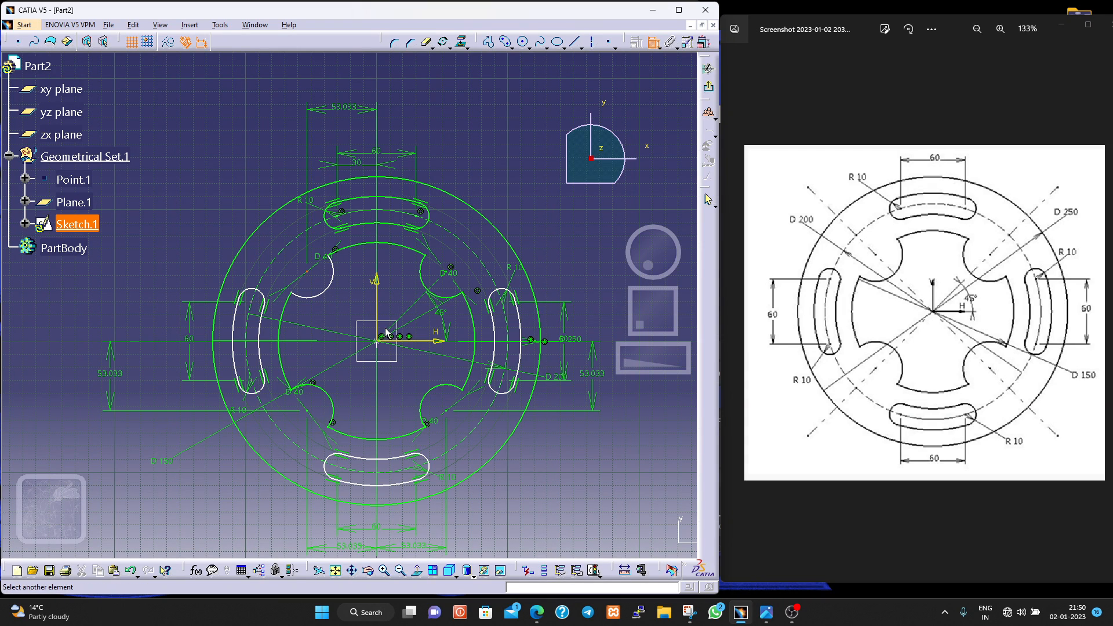
click(407, 341)
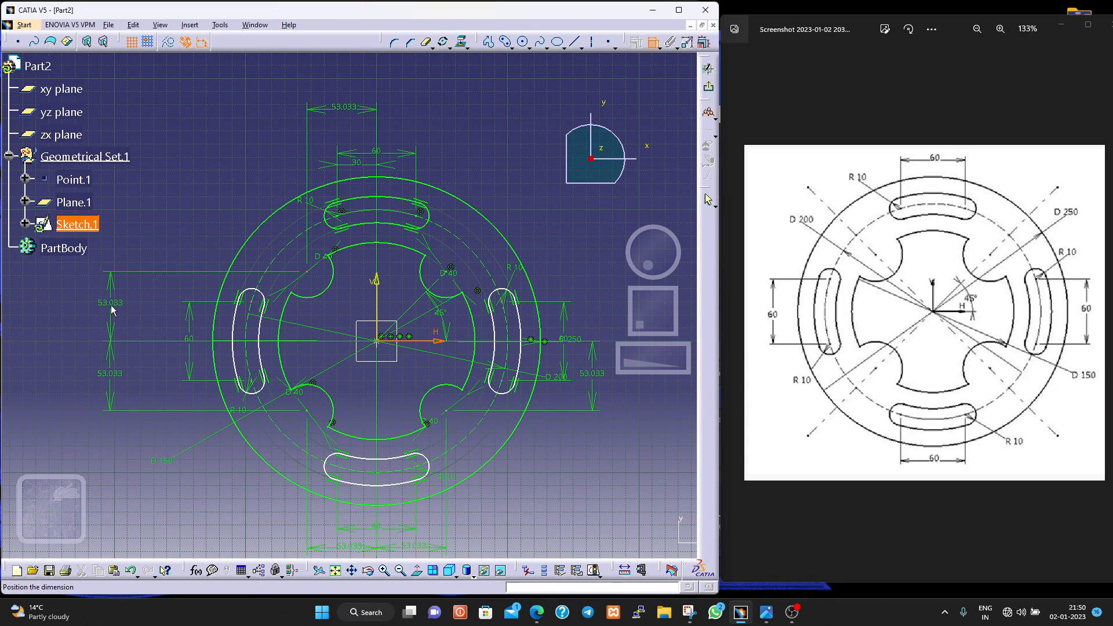
click(111, 307)
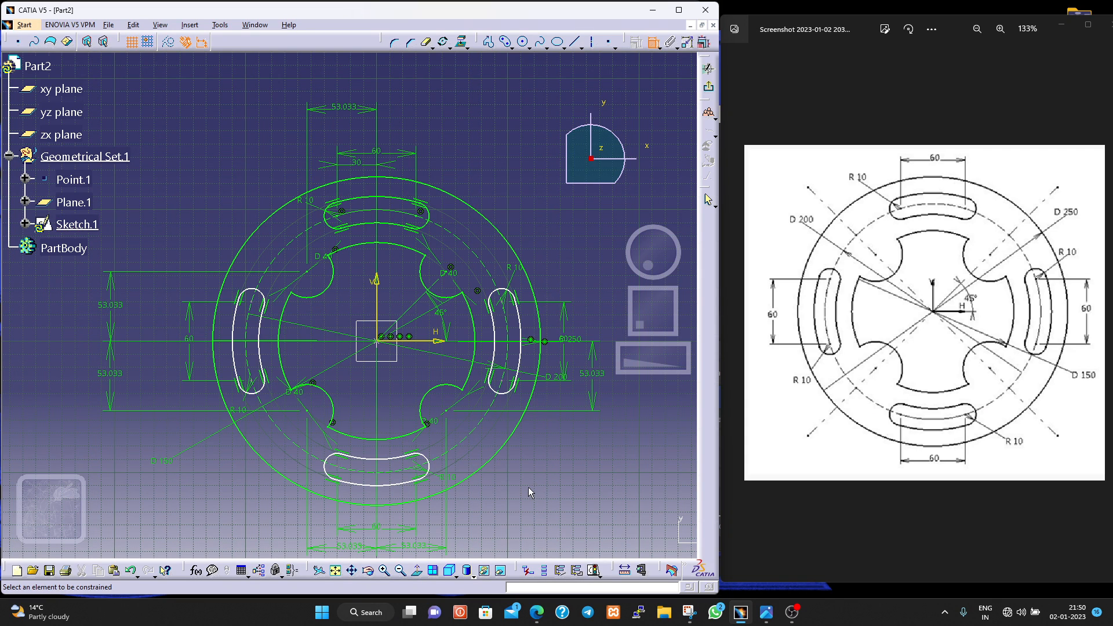
- Dimension the horizontal distances from the vertical axis to the left slot's upper and lower end-arc centres, placed above the plate
click(262, 339)
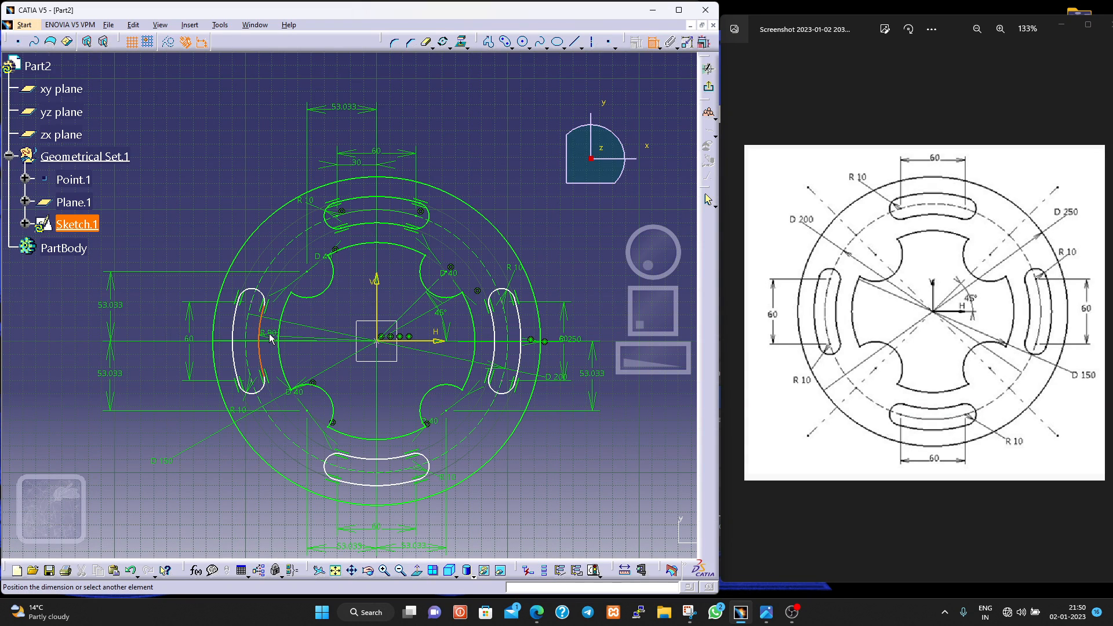
key(Escape)
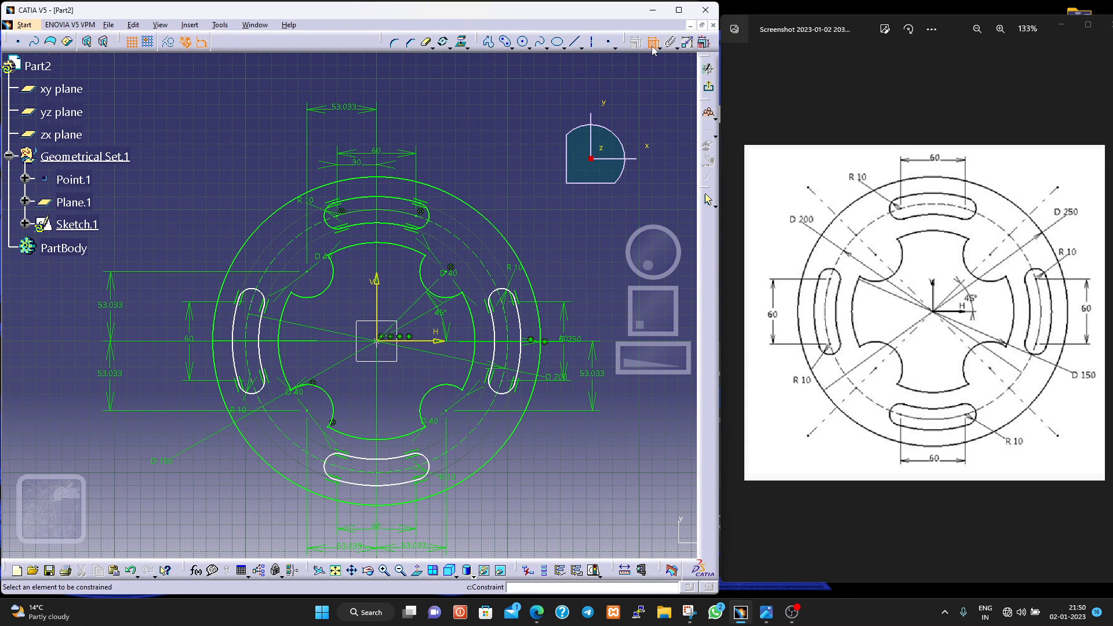
click(255, 306)
click(378, 318)
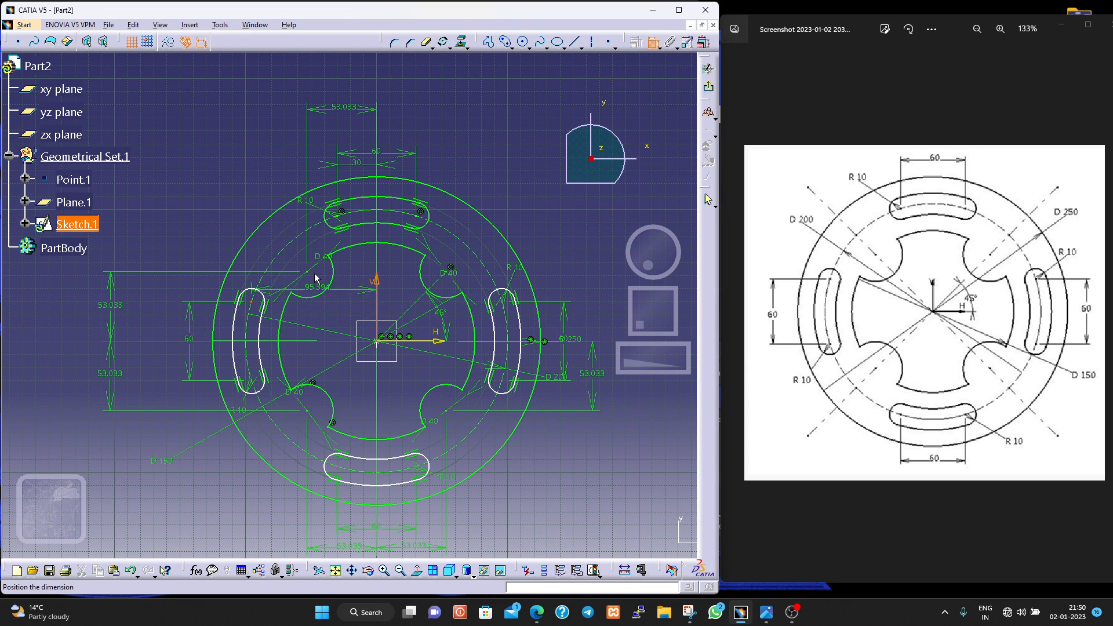
click(319, 84)
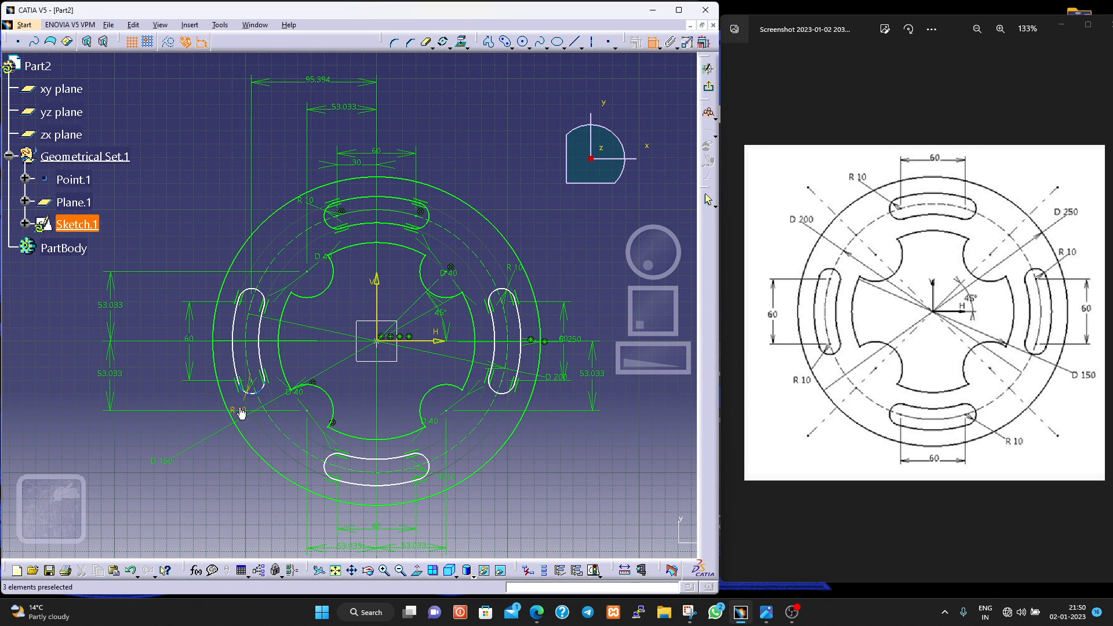
click(258, 384)
click(375, 317)
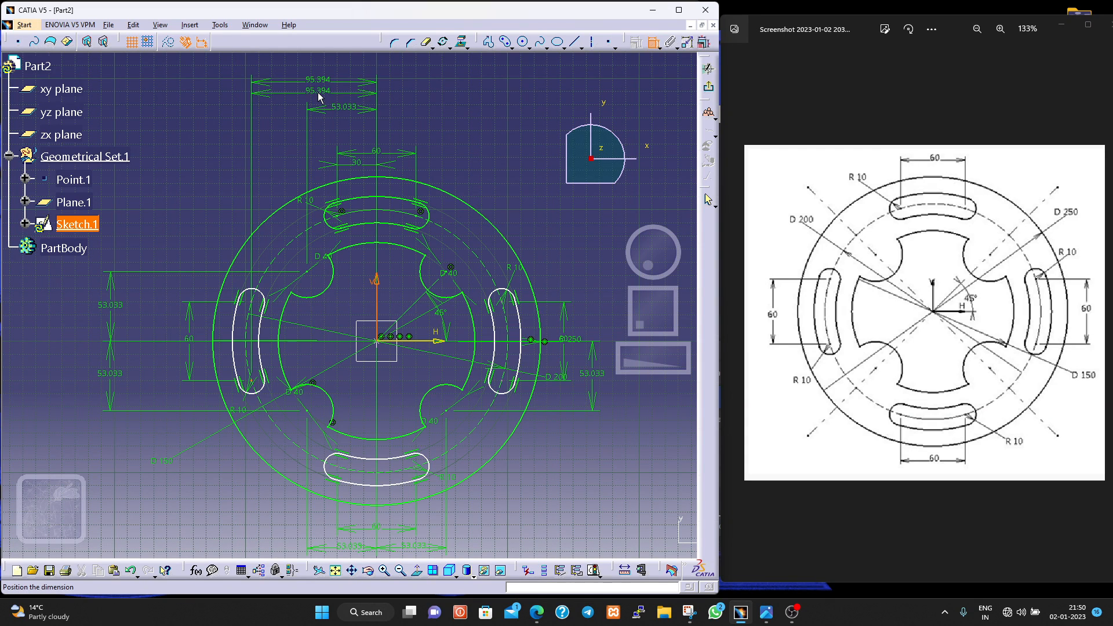
click(318, 93)
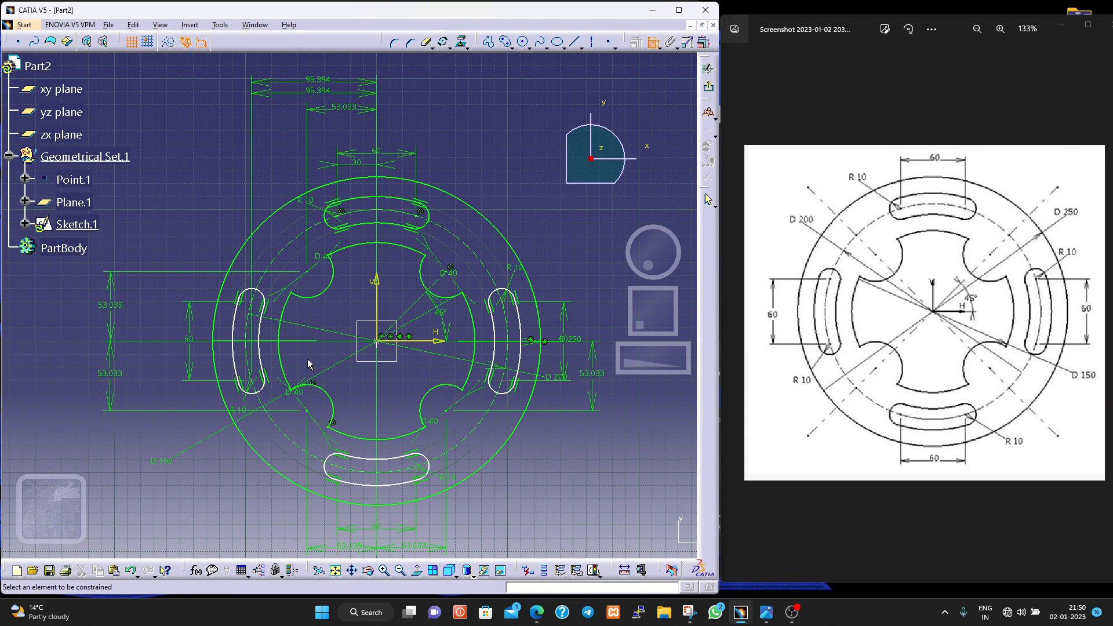
click(261, 346)
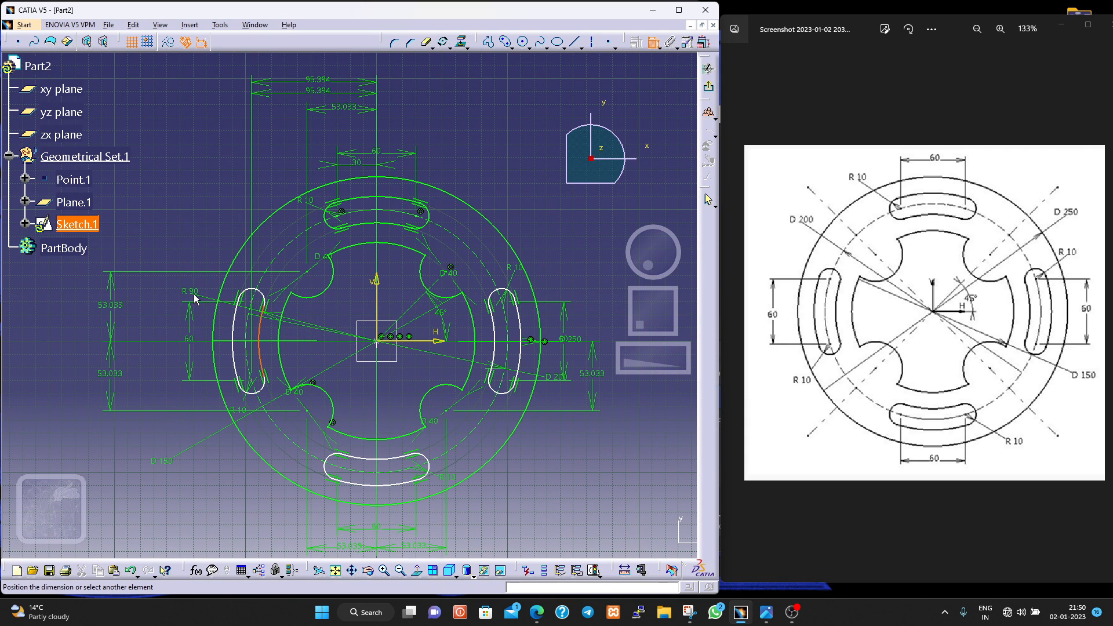
key(Escape)
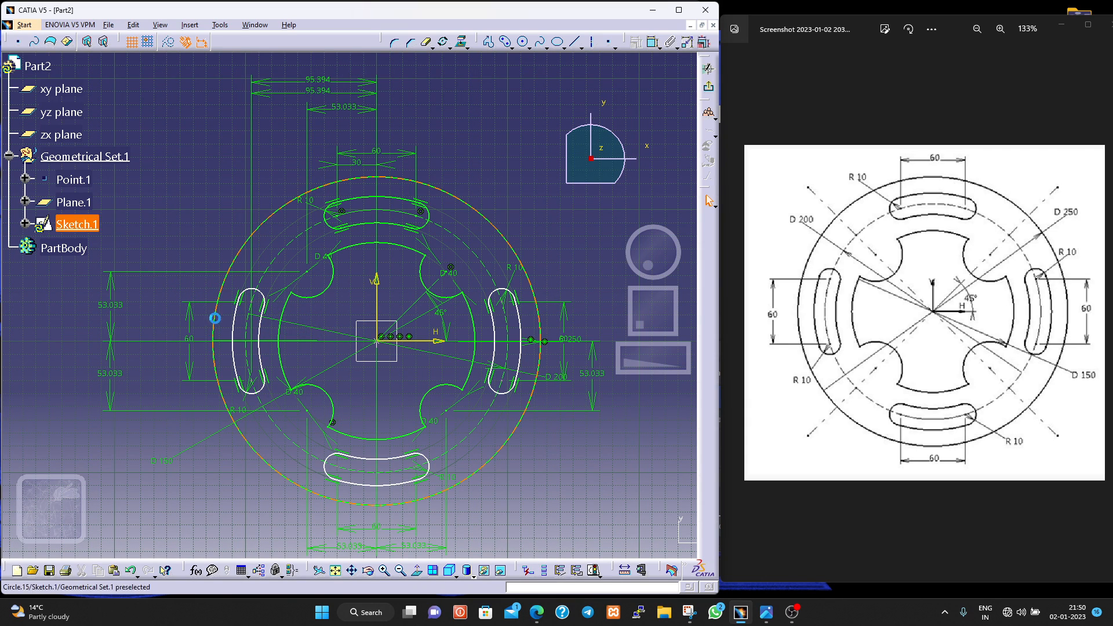
click(249, 343)
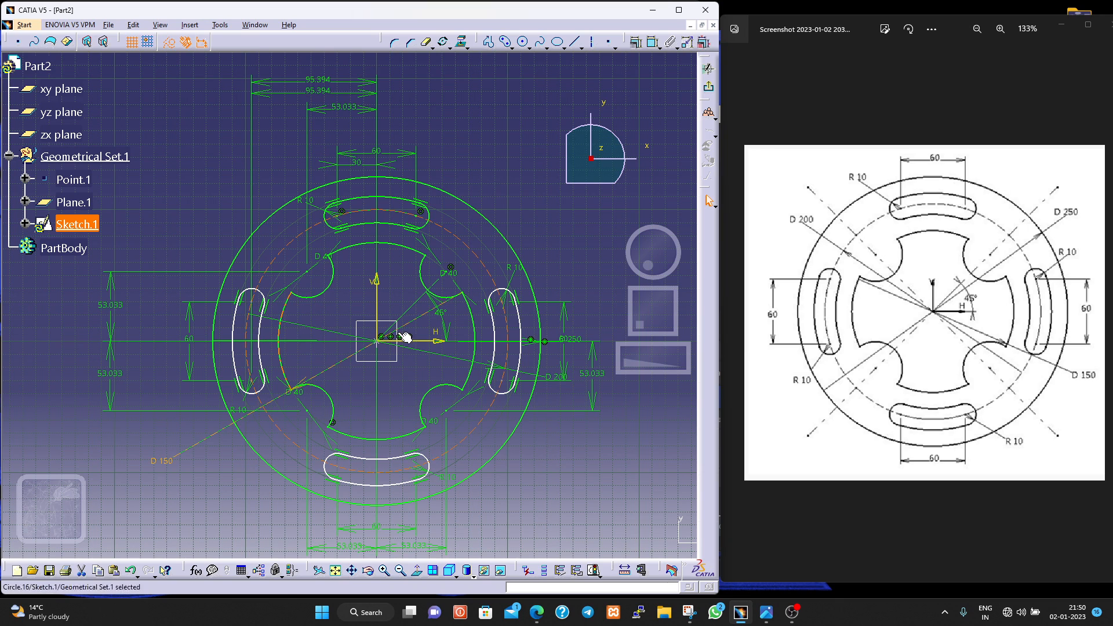
click(178, 245)
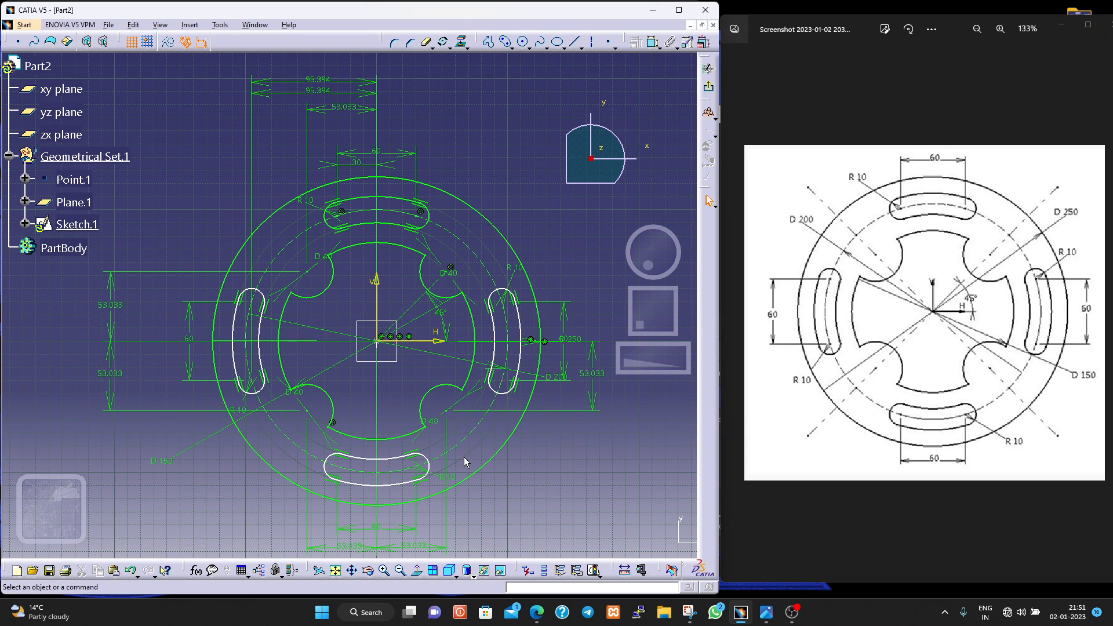
- Check the sketch's solving status and examine the under-constrained elements in the diagnostic list, including Point.41
click(591, 572)
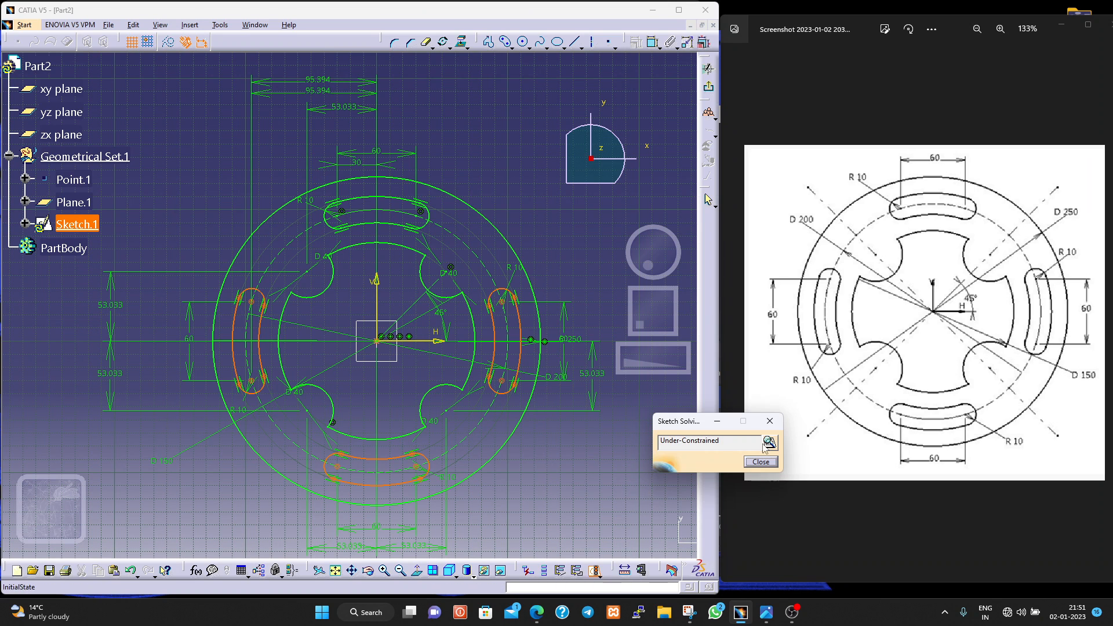
click(752, 459)
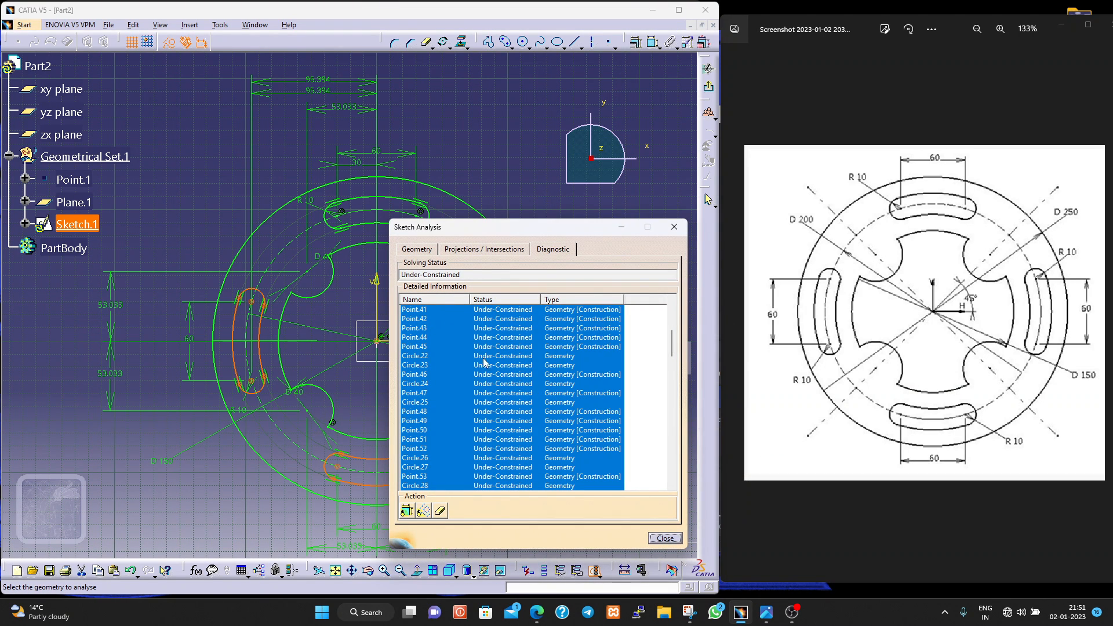
scroll(430, 318, up, 2)
click(430, 364)
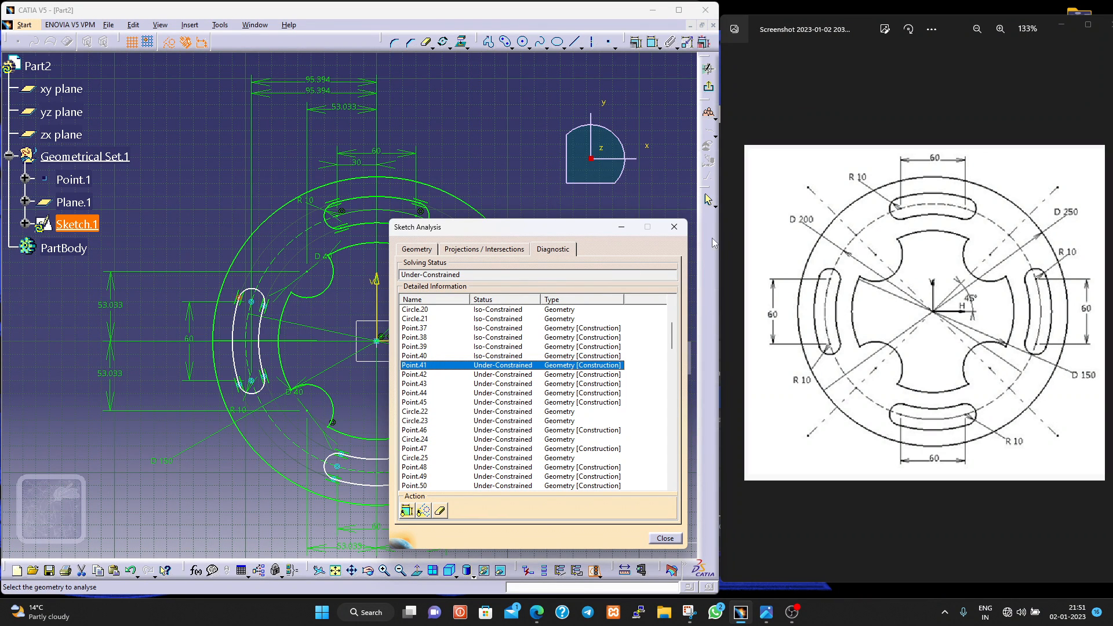
click(672, 227)
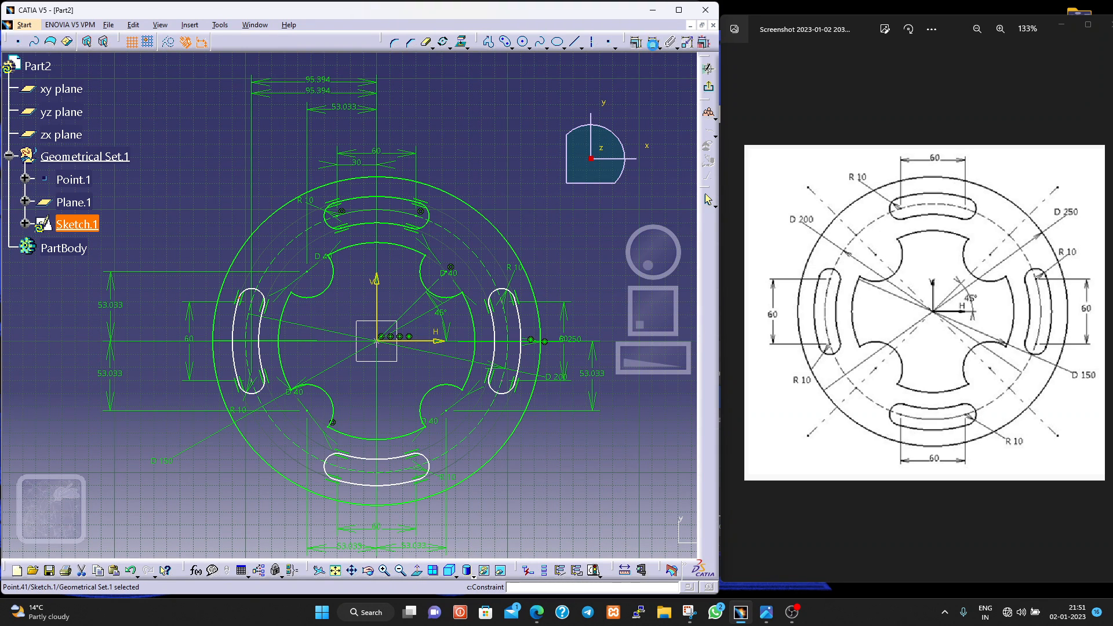
click(653, 43)
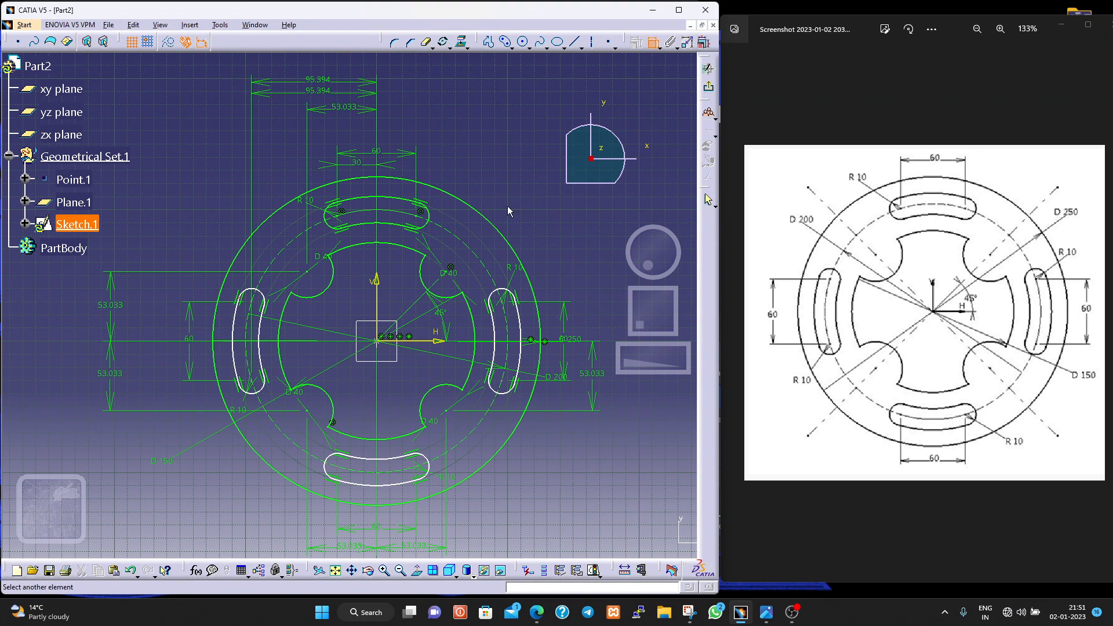
click(439, 340)
key(Escape)
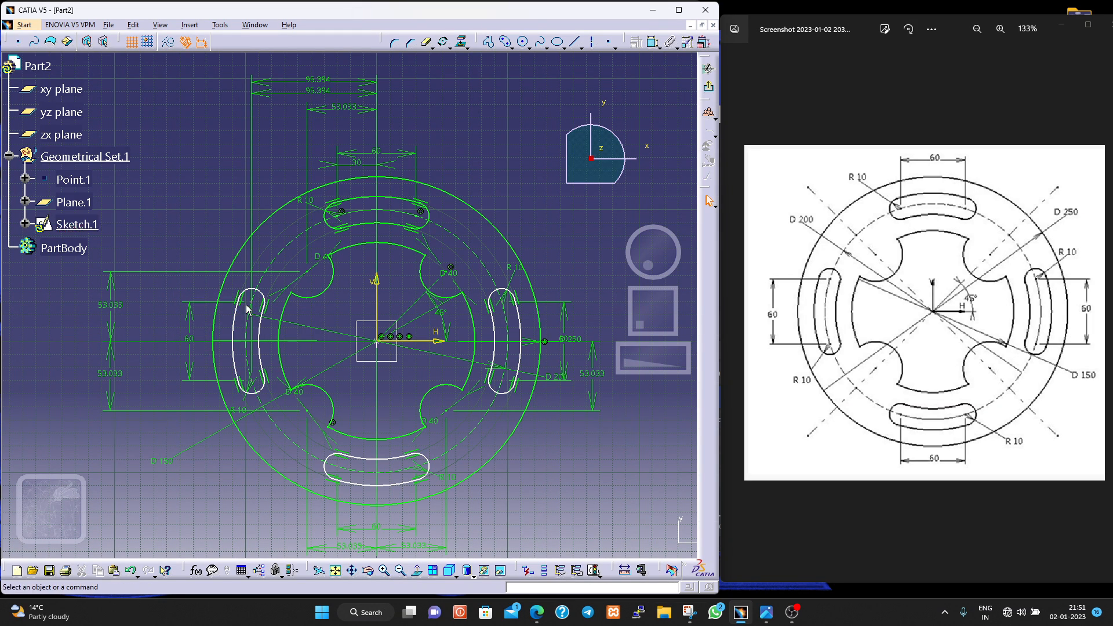
- Dimension the vertical distance from the horizontal axis to the left slot's upper end-arc centre, placed outside the plate
click(659, 46)
click(652, 44)
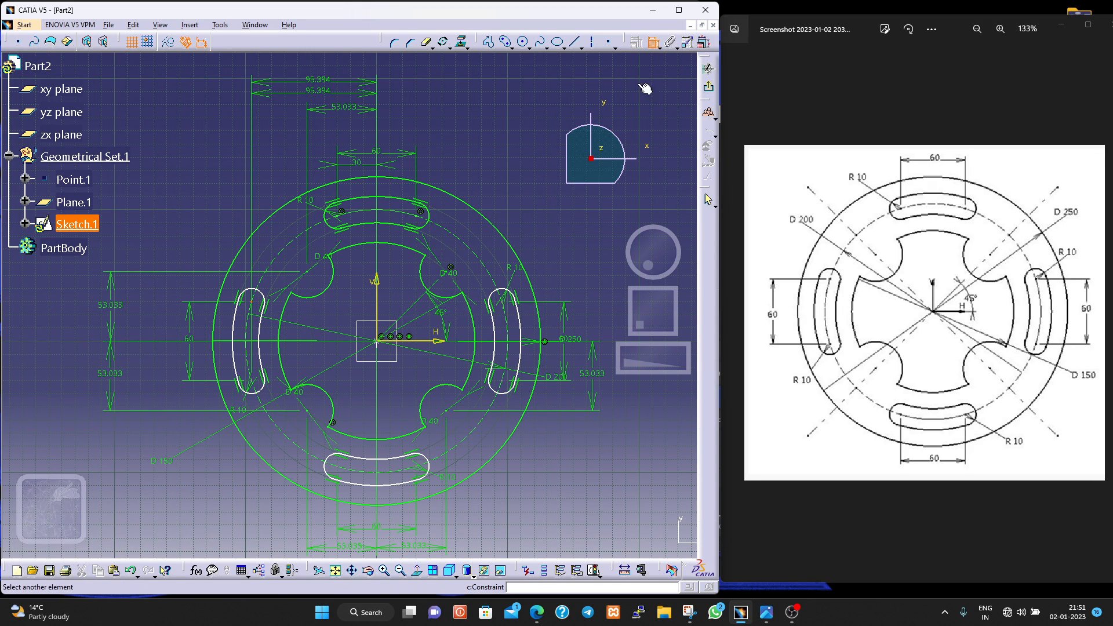
click(413, 342)
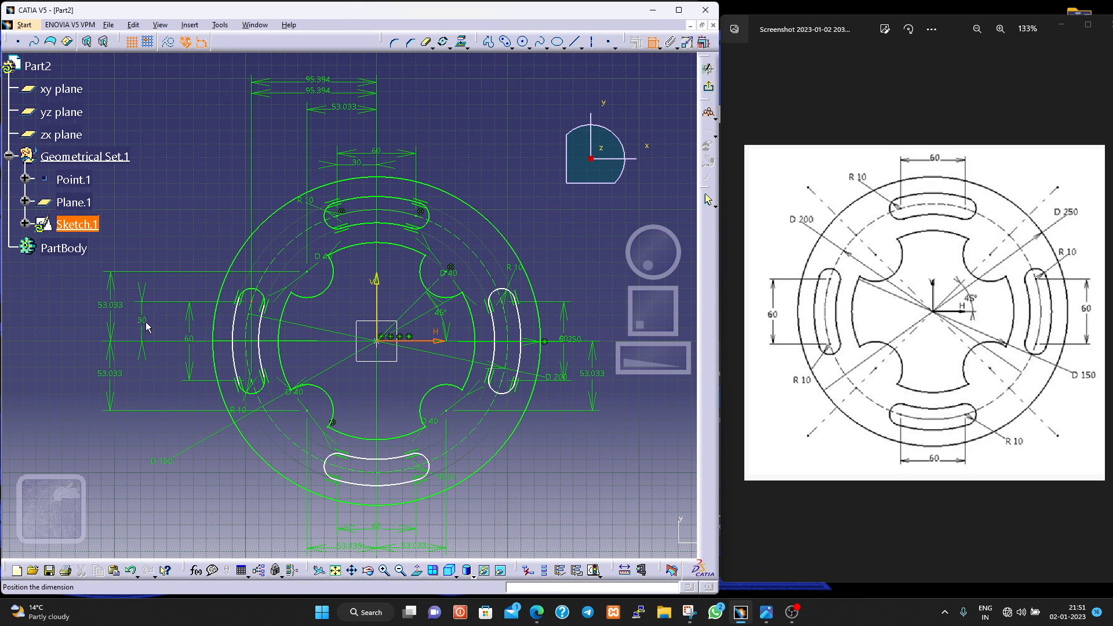
click(145, 327)
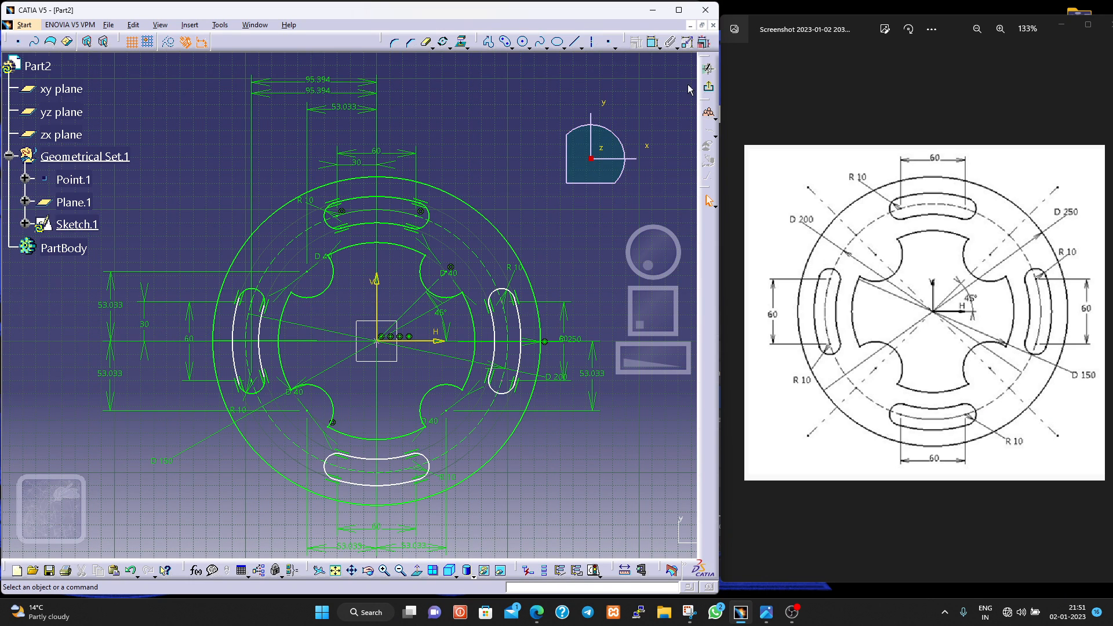
- Try to dimension the vertical distance from the horizontal axis to the left slot's lower end-arc centre
click(653, 44)
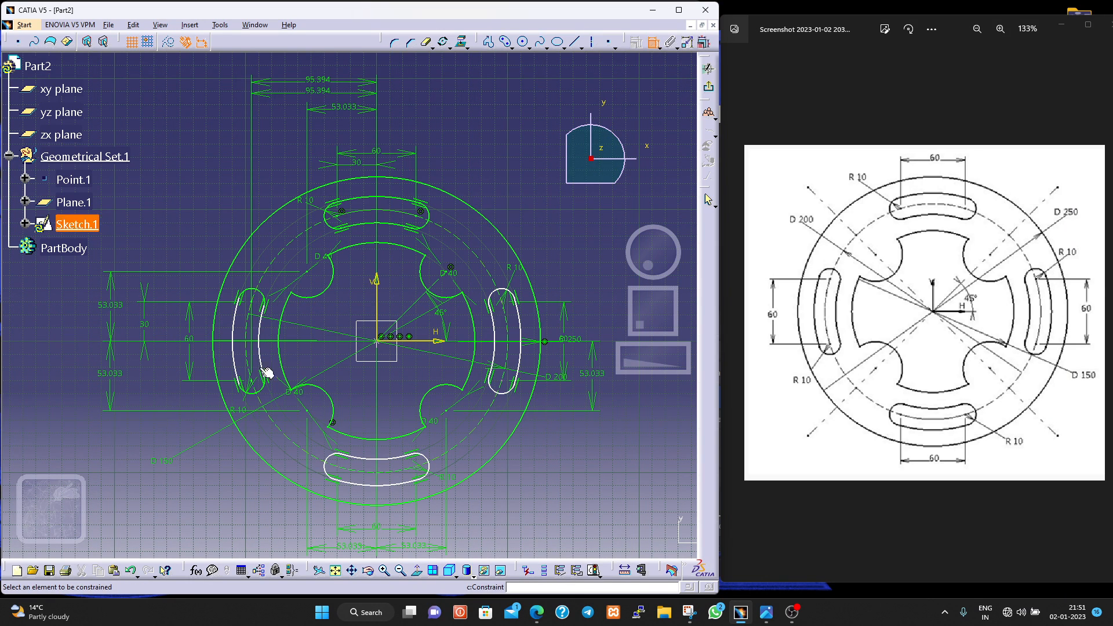
click(253, 386)
click(416, 342)
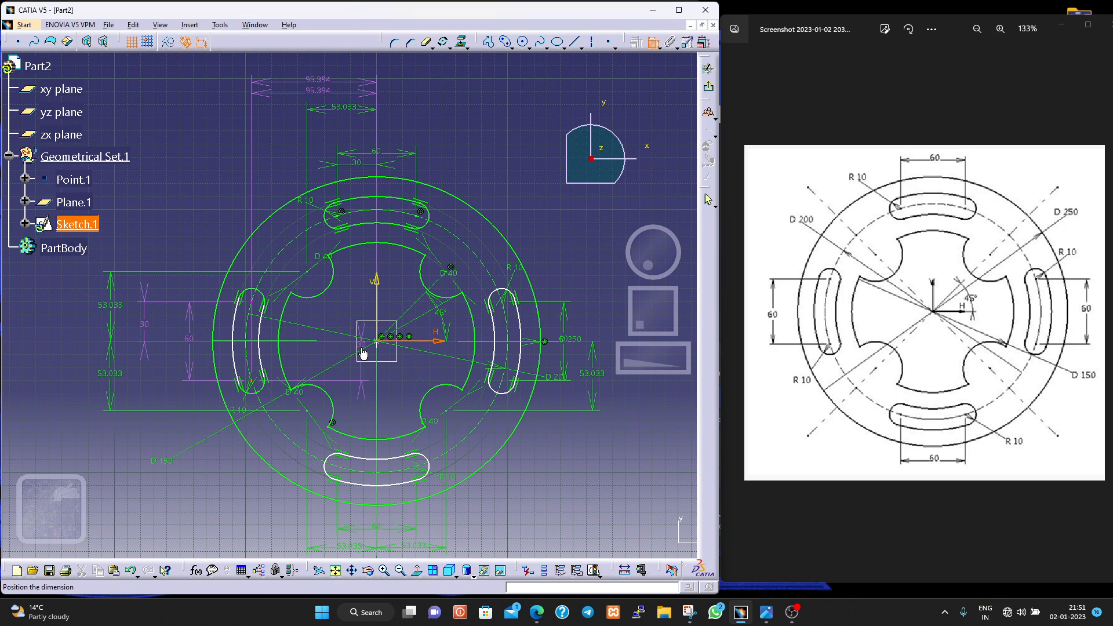
key(Escape)
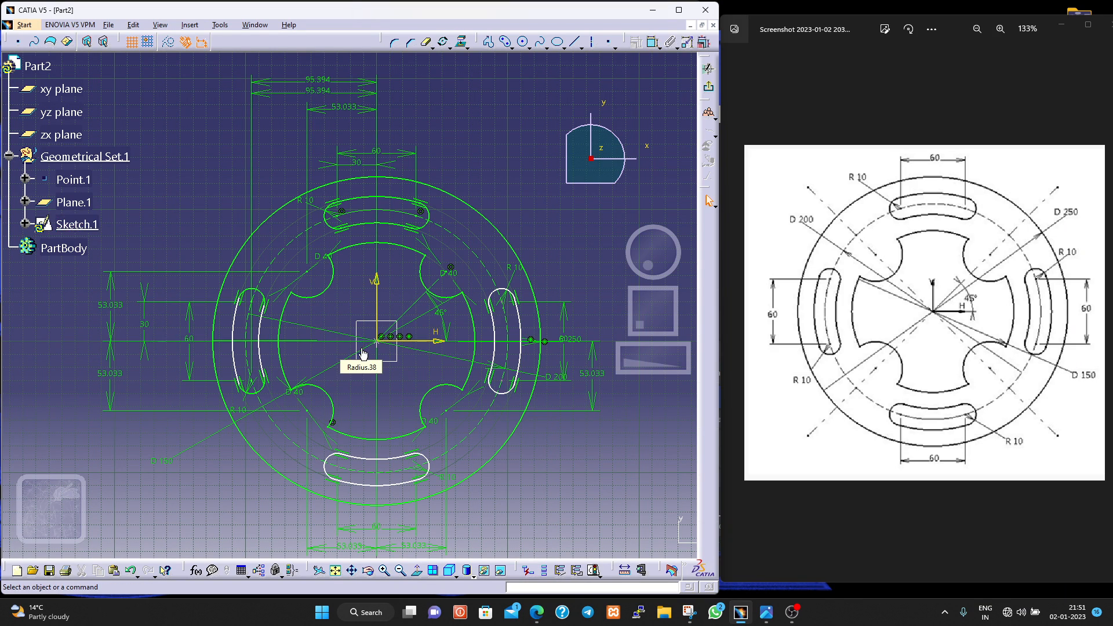
- Dimension the radii of the outer long arcs of the left and right slots
click(652, 44)
click(232, 351)
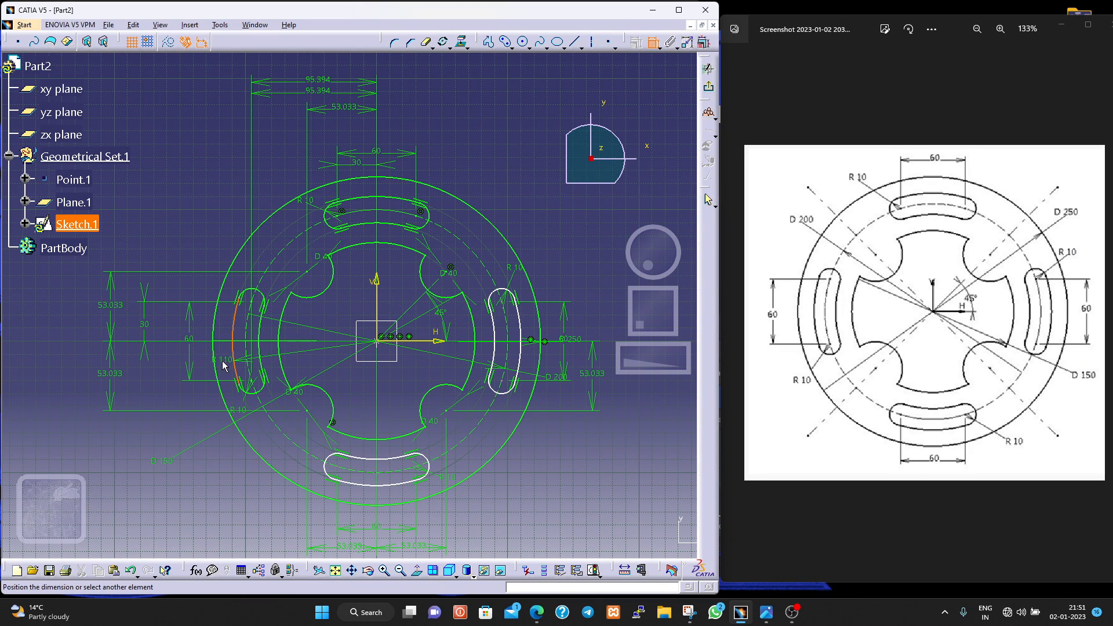
click(223, 365)
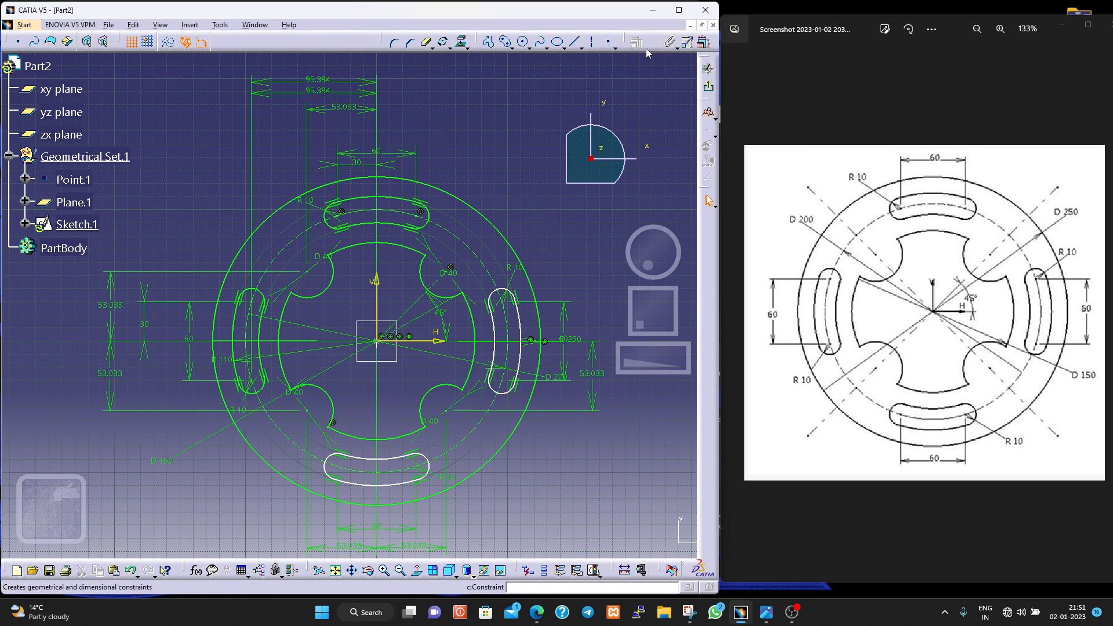
click(653, 42)
click(520, 340)
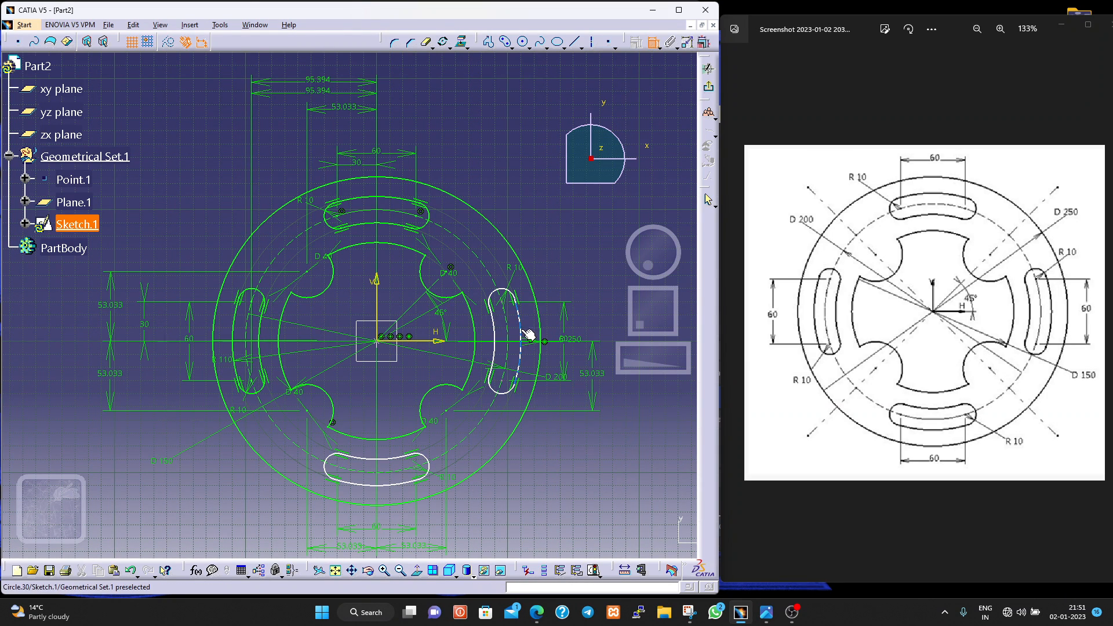
click(587, 306)
- Dimension the vertical distances from the horizontal axis to the right slot's upper and lower end-arc centres, placed outside the plate
click(651, 44)
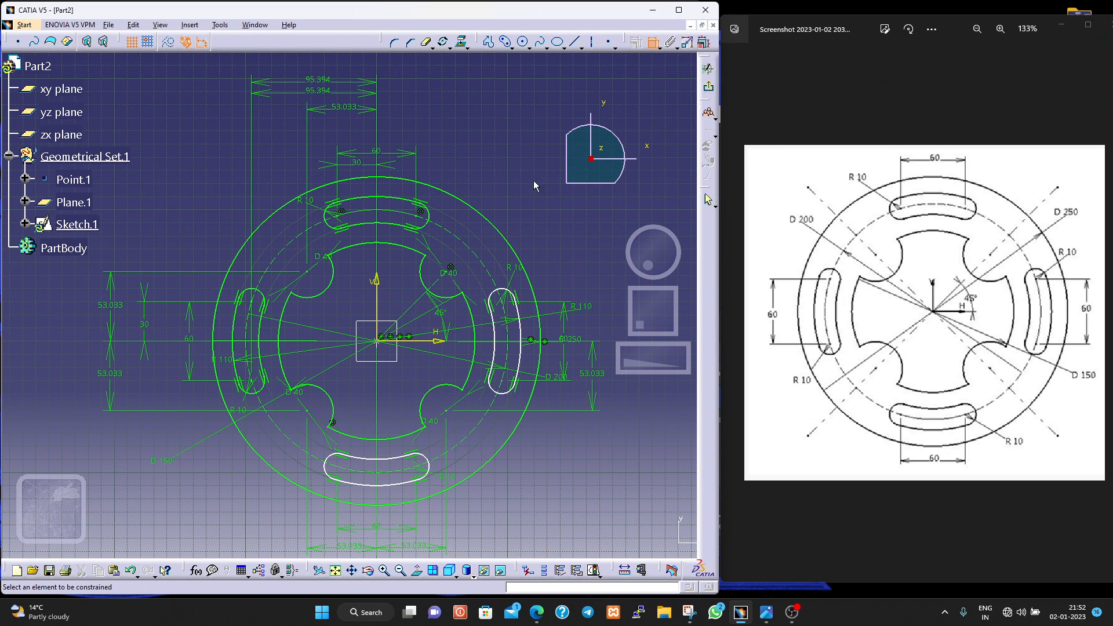
click(652, 44)
click(504, 301)
click(395, 341)
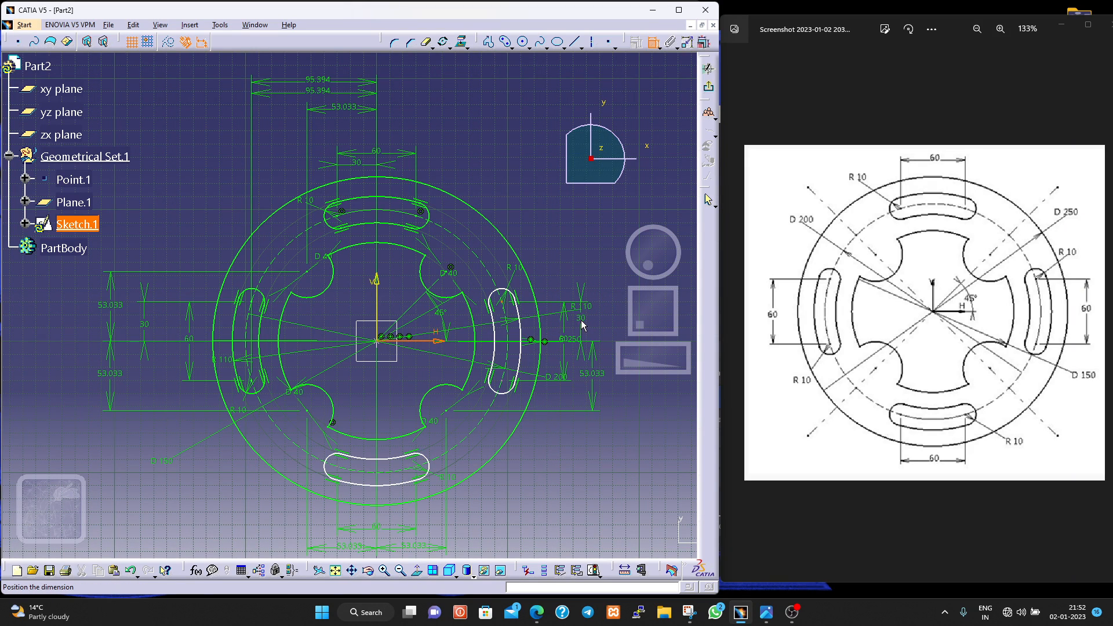
click(581, 320)
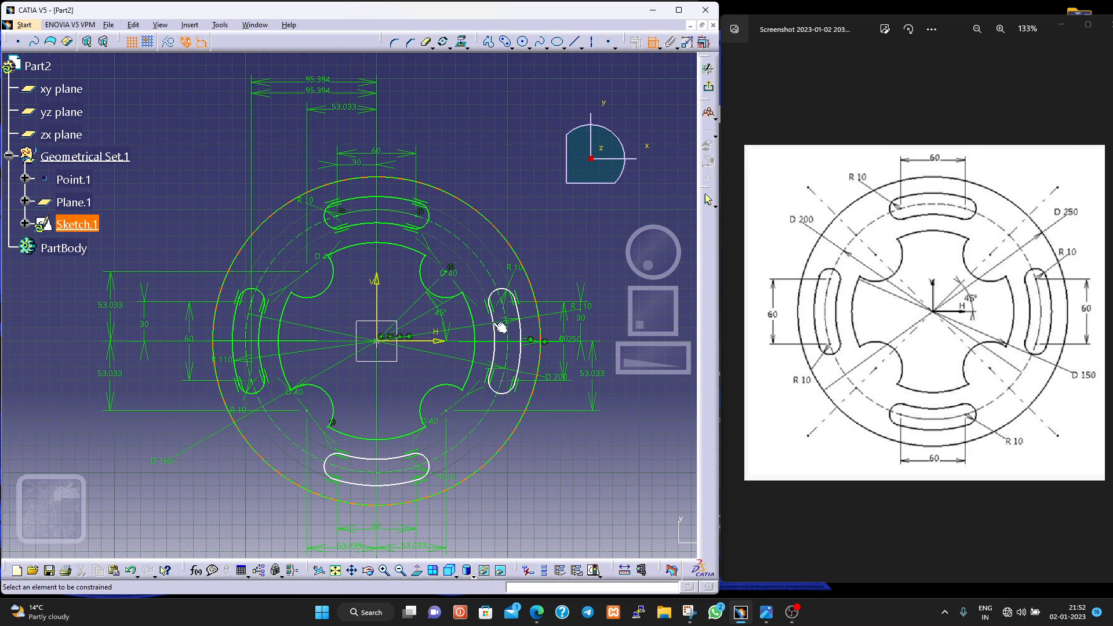
click(499, 380)
click(432, 342)
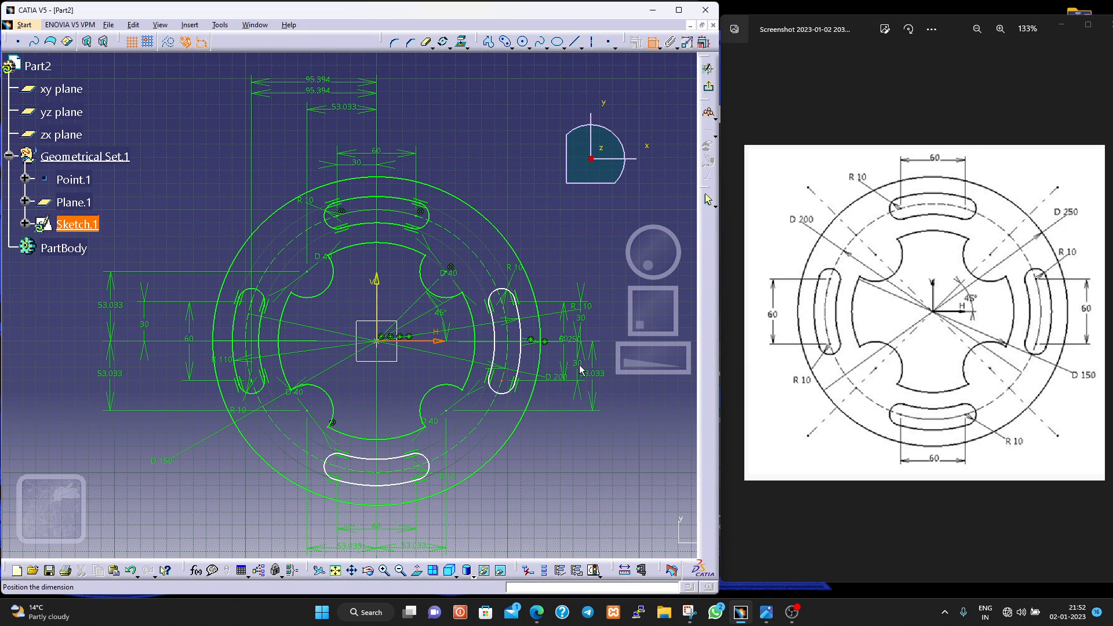
click(579, 369)
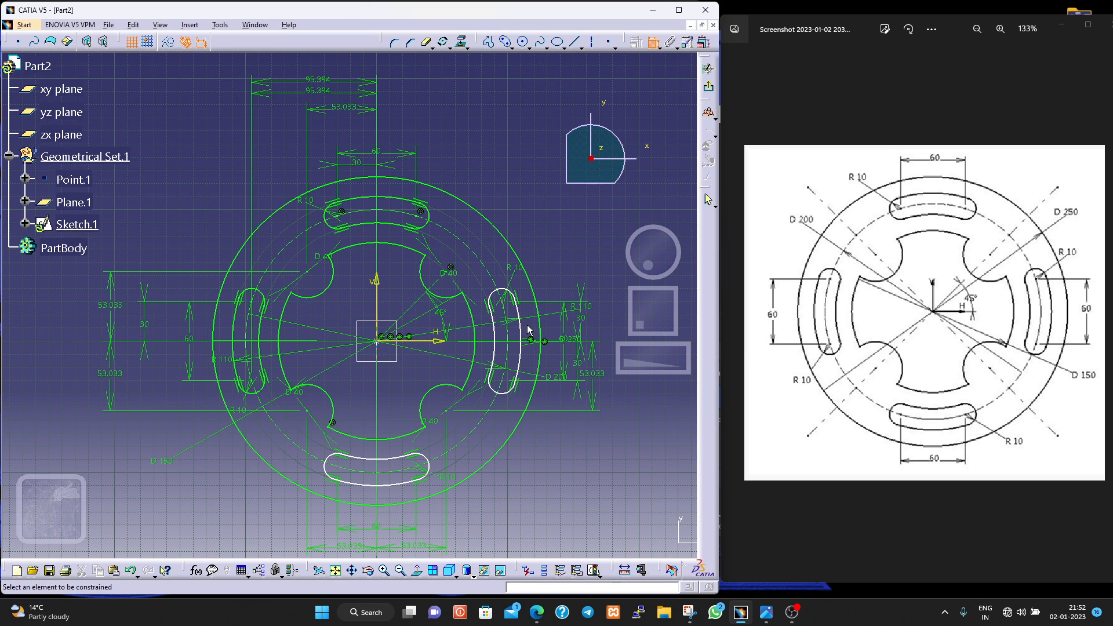
- Dimension the horizontal distance from the vertical axis to the right slot's upper end-arc centre, placed above the plate
click(378, 313)
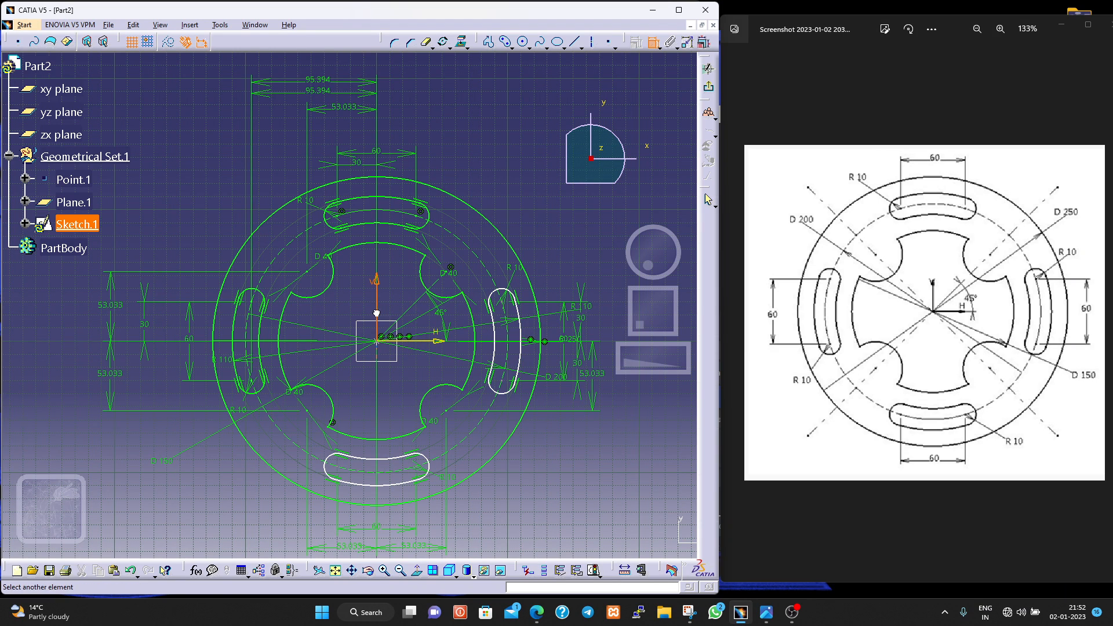
click(504, 305)
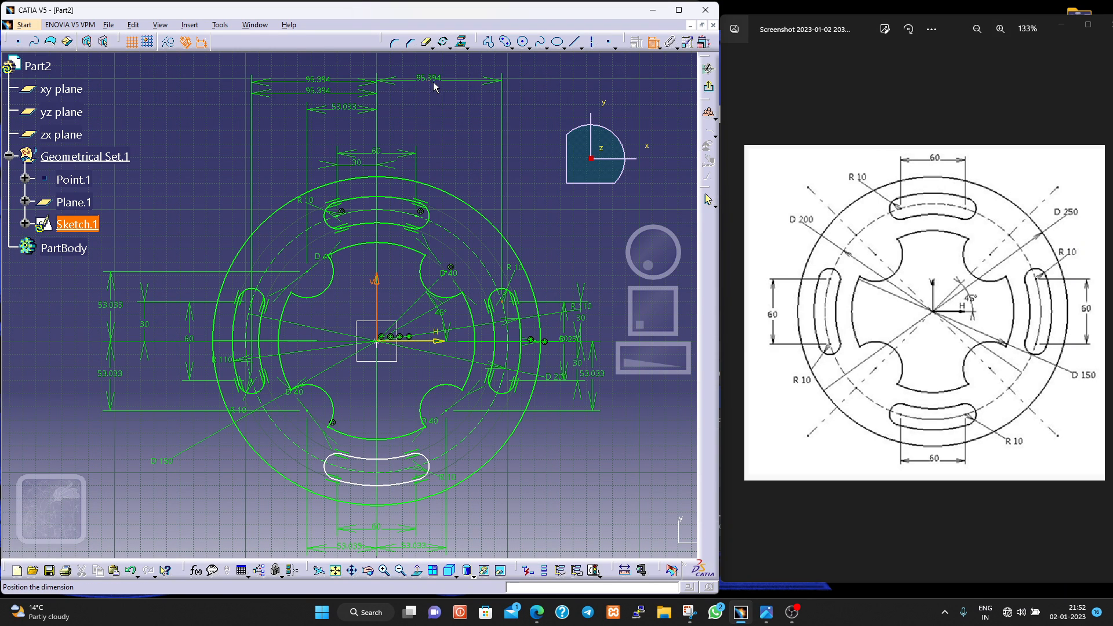
click(441, 80)
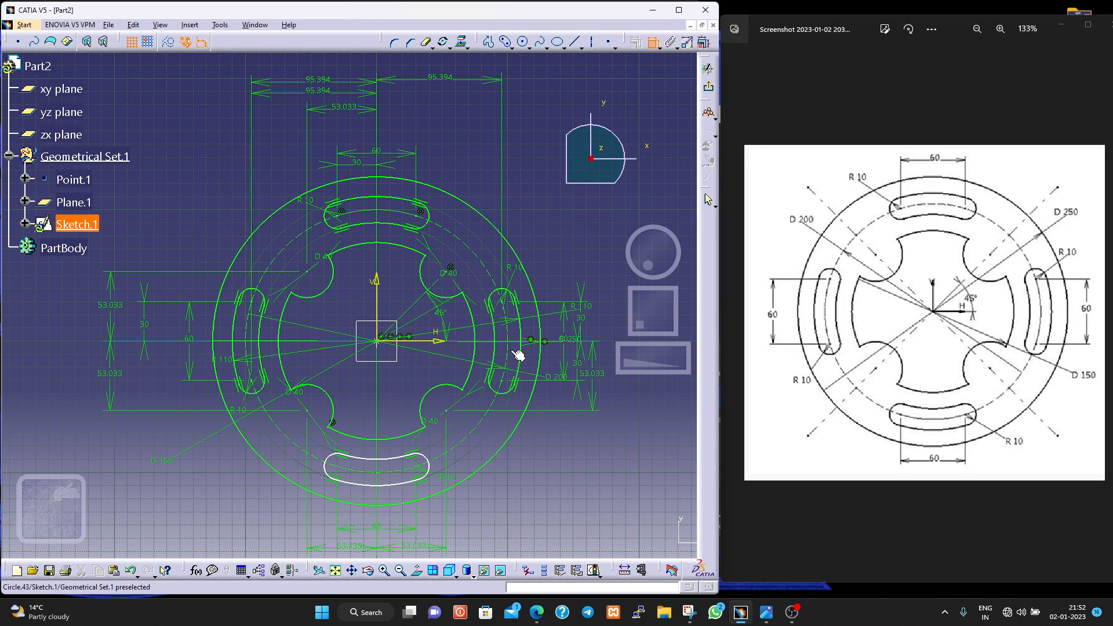
- Try to add a second horizontal dimension from the vertical axis to the right slot, placed above the plate
click(453, 297)
click(380, 310)
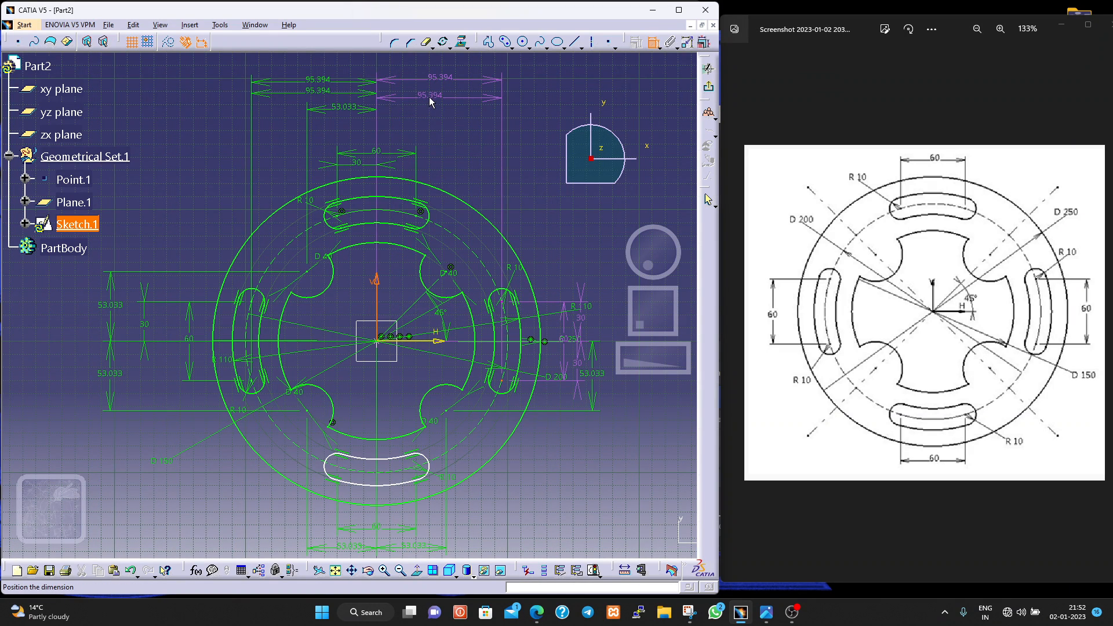
key(Escape)
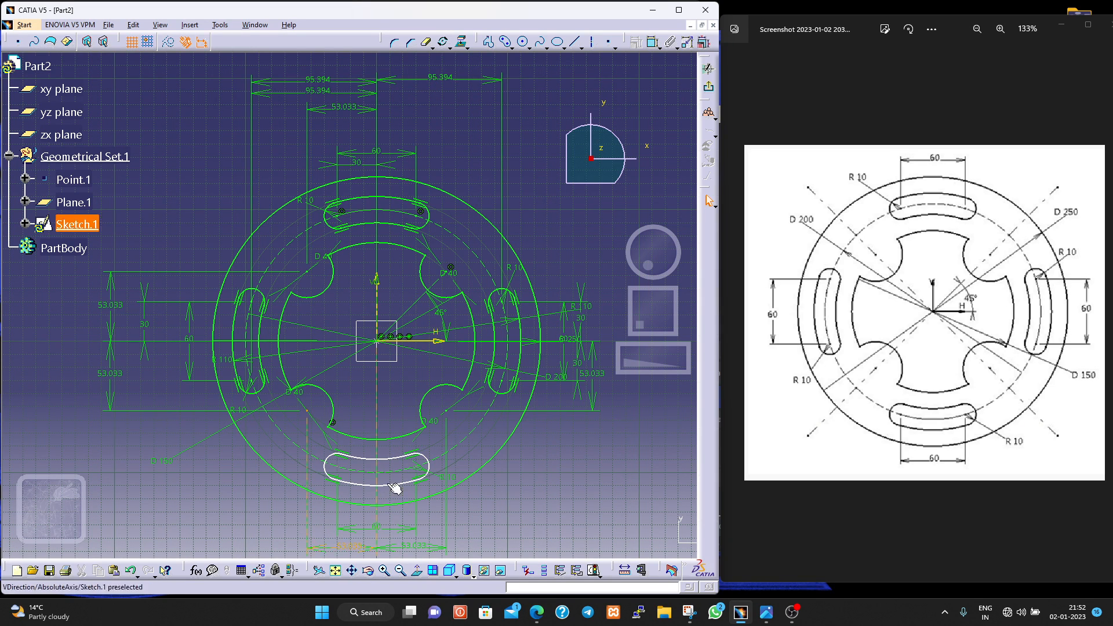
- Dimension the vertical distance from the horizontal axis to the lower slot's right end-arc centre, placed outside the plate
click(417, 467)
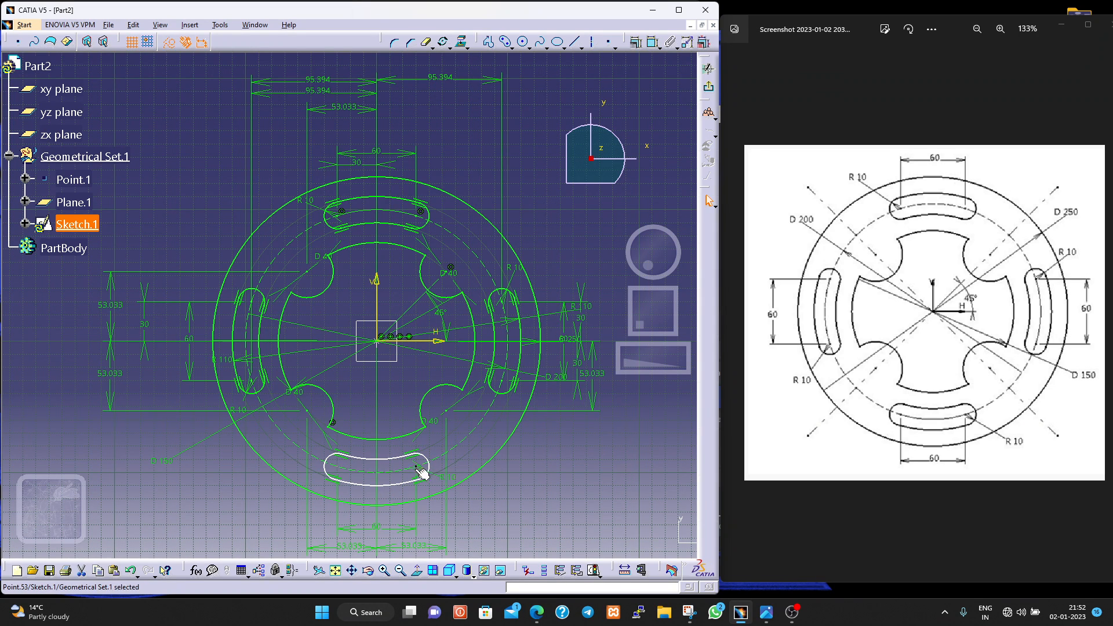
click(419, 344)
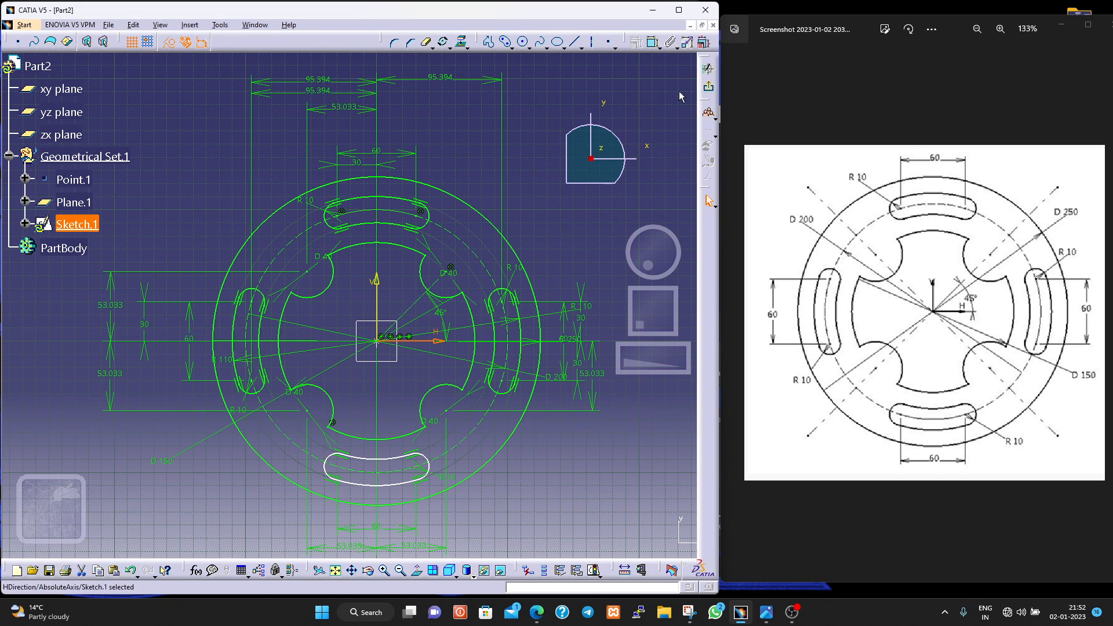
click(653, 42)
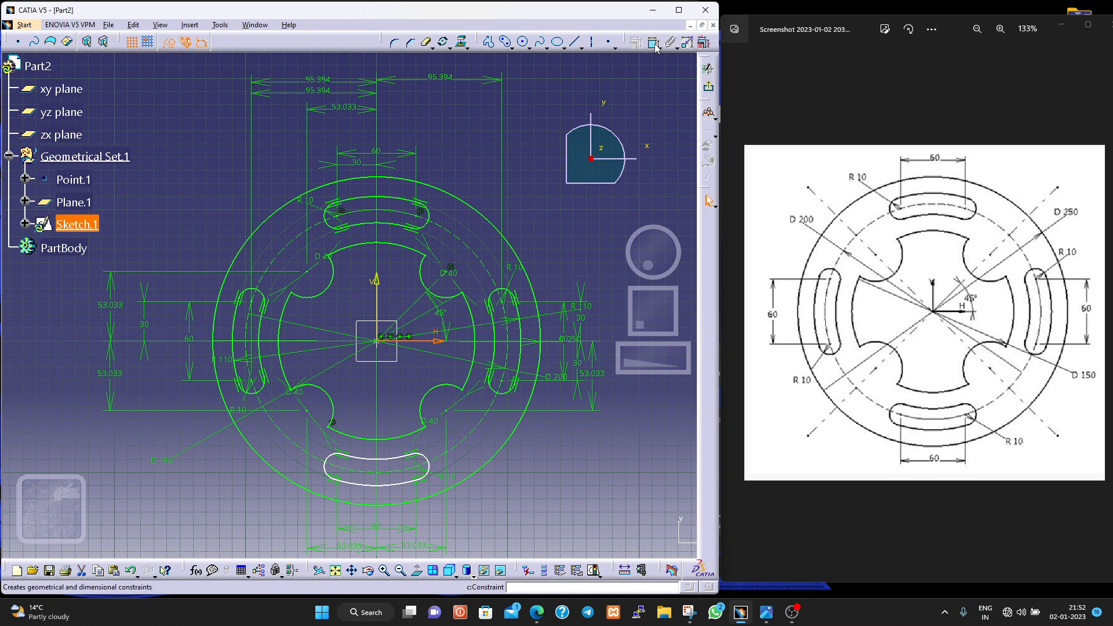
click(422, 471)
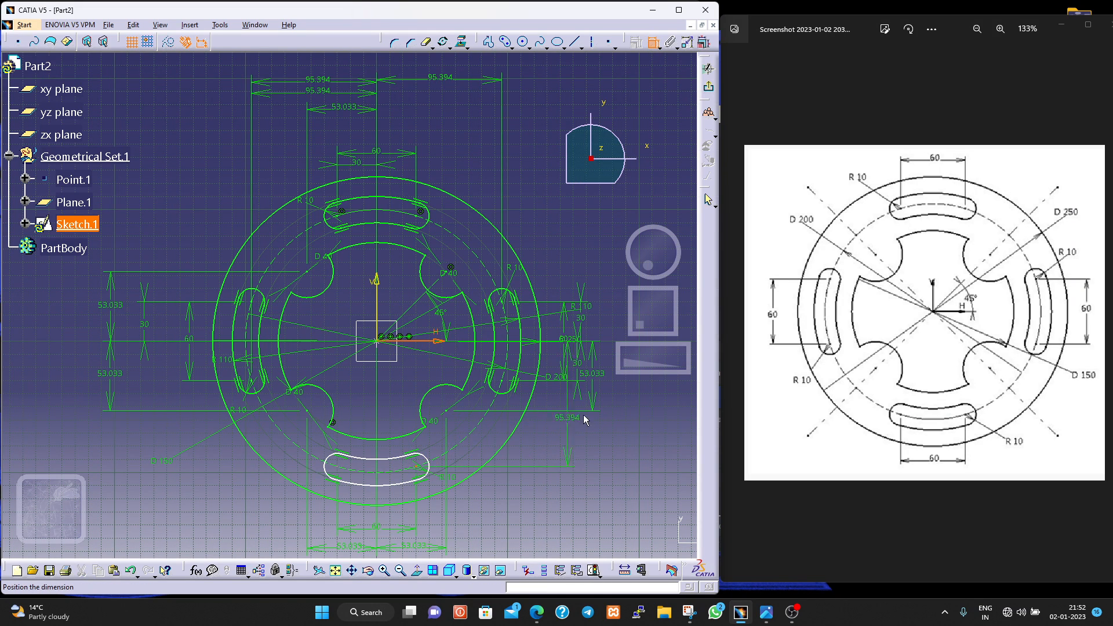
click(620, 412)
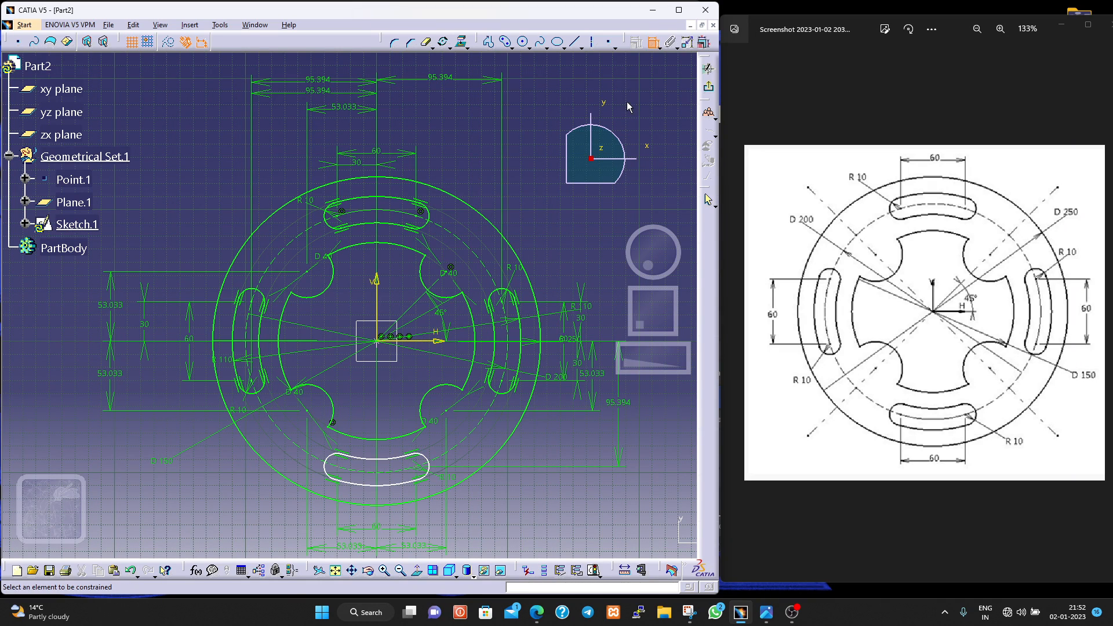
- Dimension the radius of the lower slot's outer arc, placing the R 110 label just outside the plate
click(404, 479)
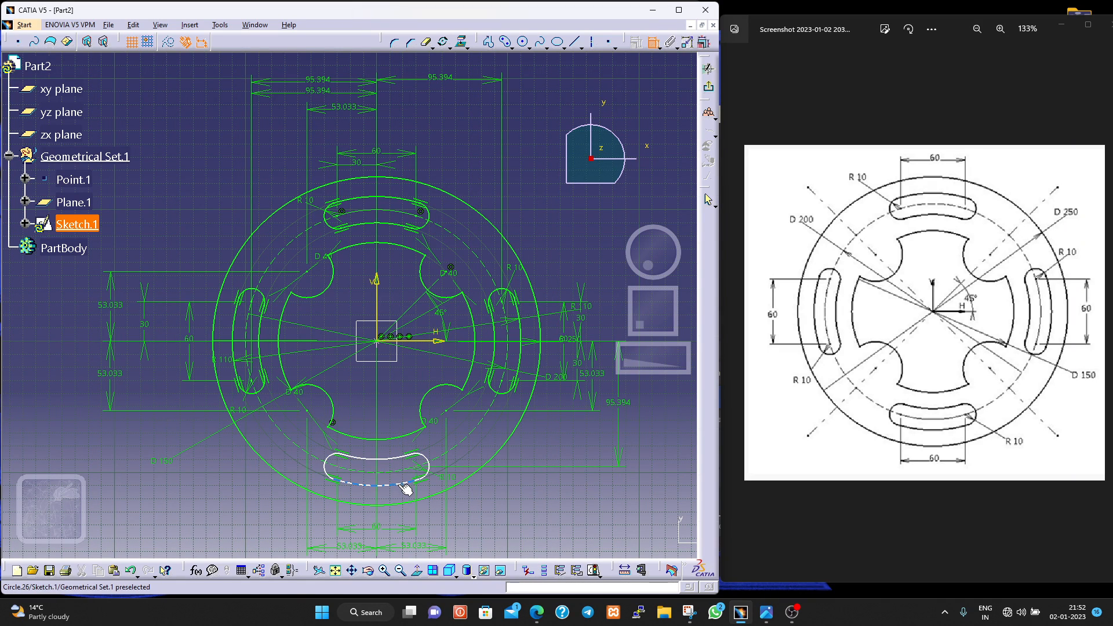
click(457, 524)
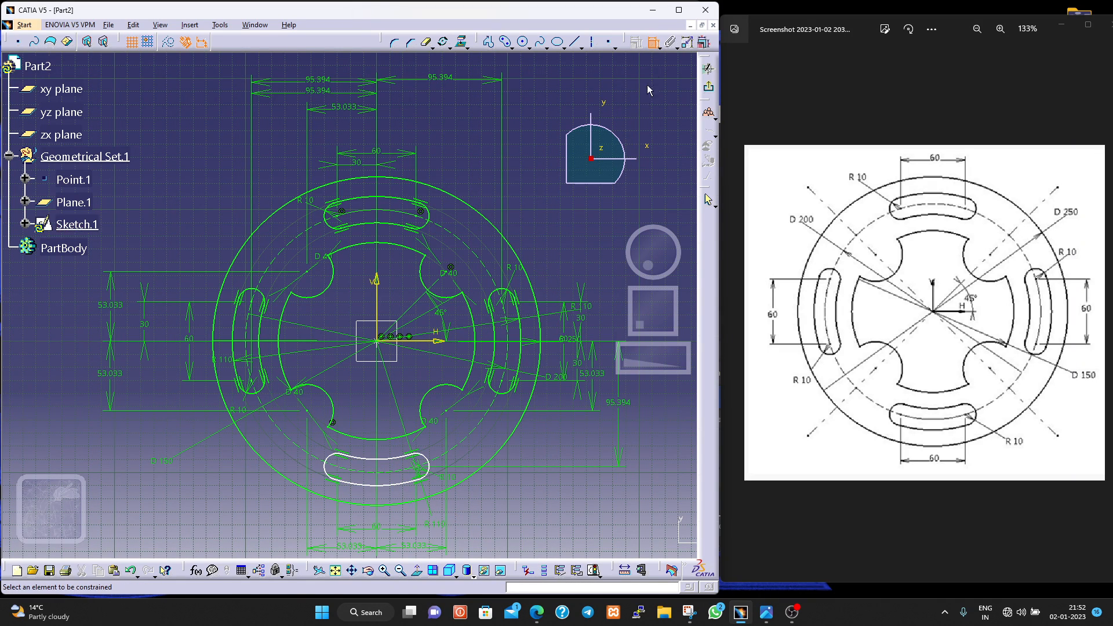
- Dimension the horizontal distance from the vertical axis to the lower slot's right end-arc centre, placed below the plate
click(417, 467)
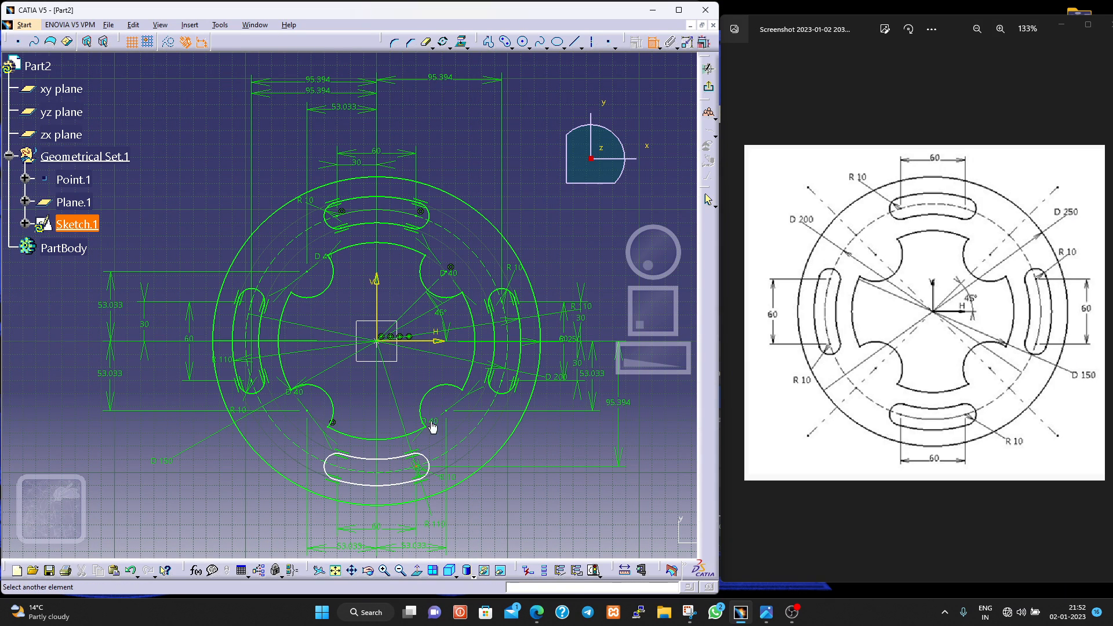
click(421, 341)
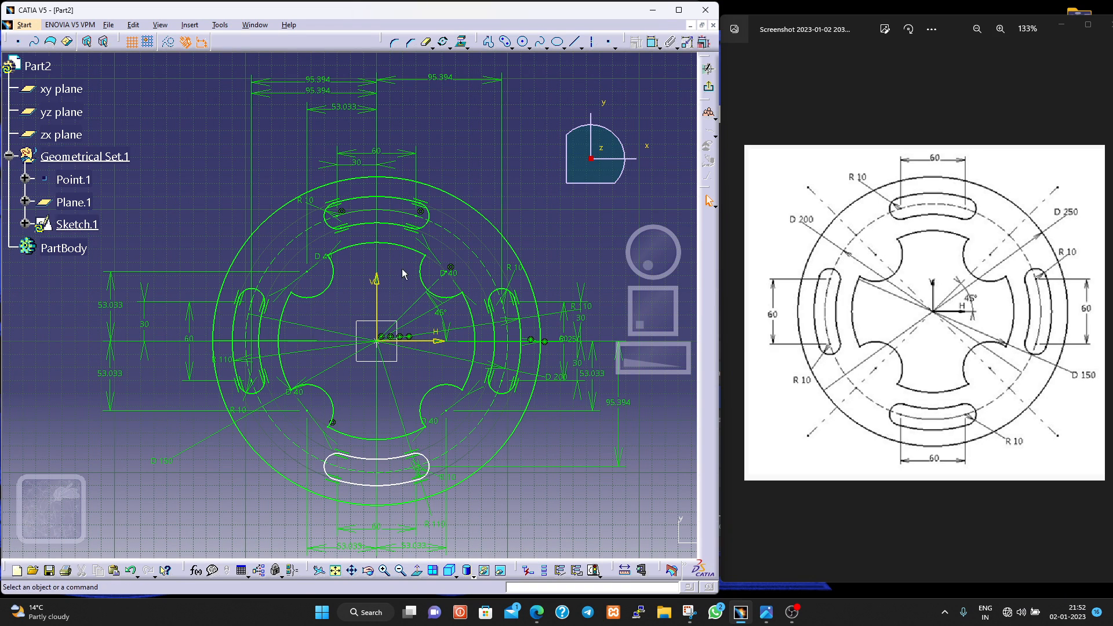
click(375, 297)
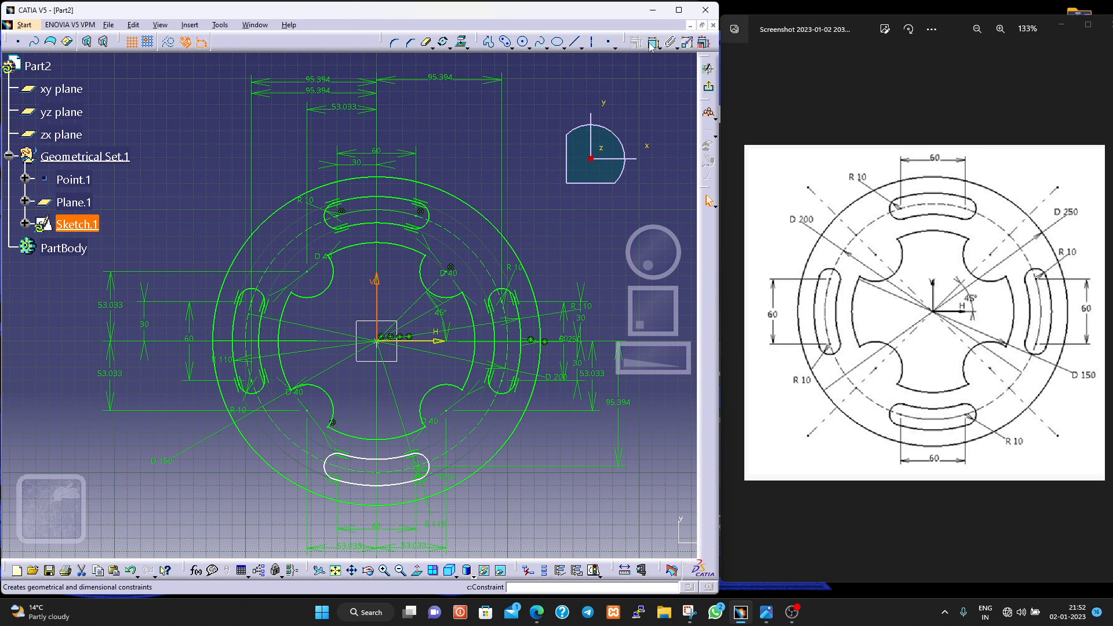
click(420, 474)
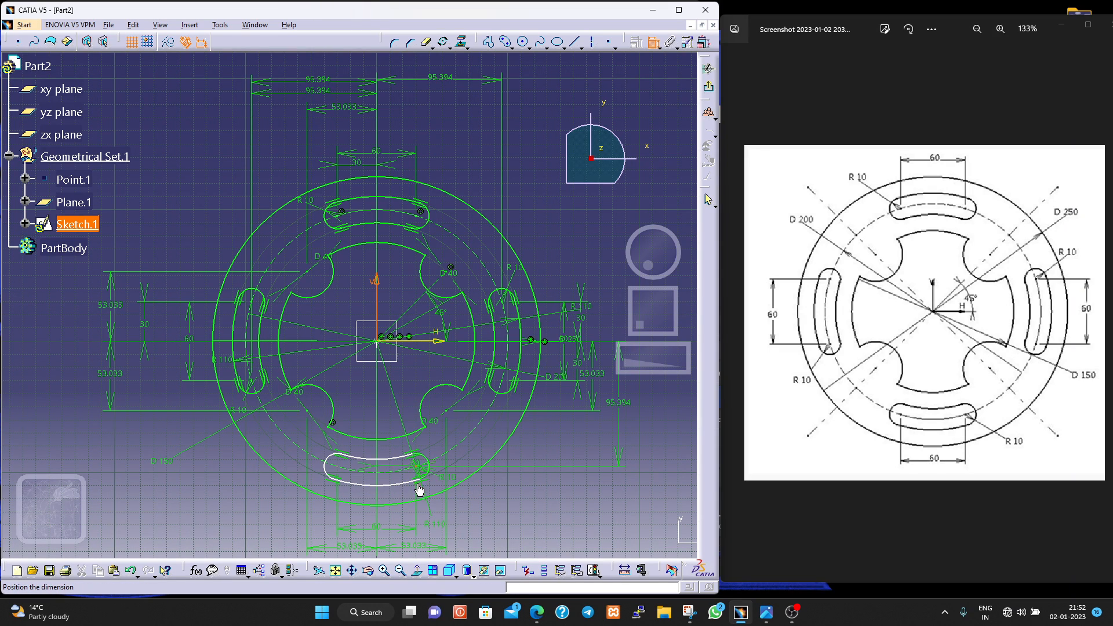
click(392, 540)
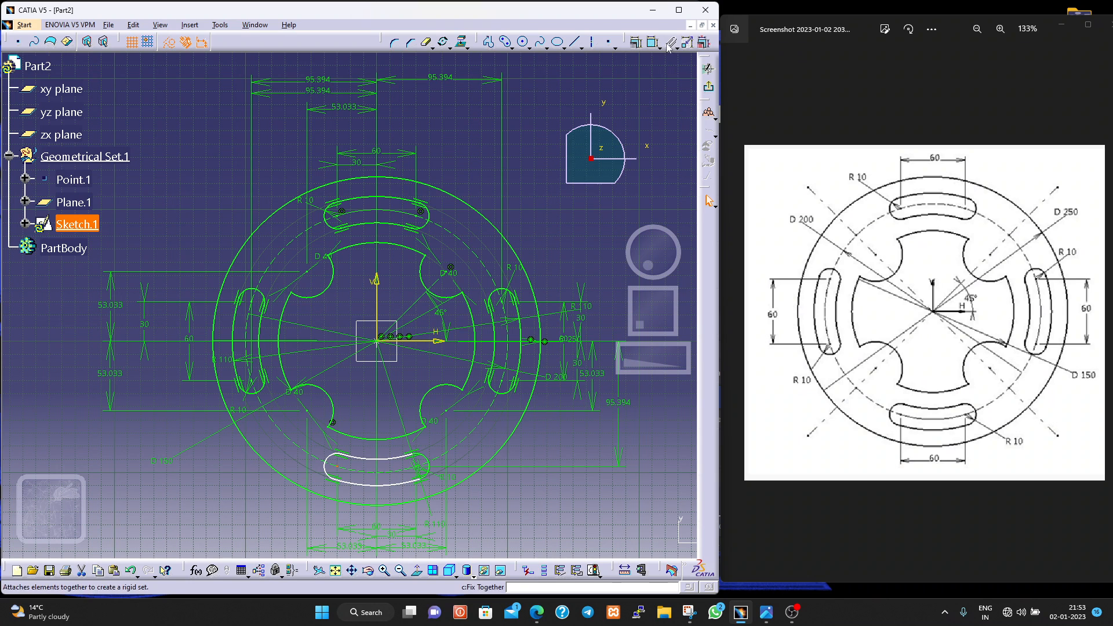
- Dimension the vertical distance from the horizontal axis to the lower slot's left end-arc centre, outside the plate, and check the sketch solving status
click(435, 340)
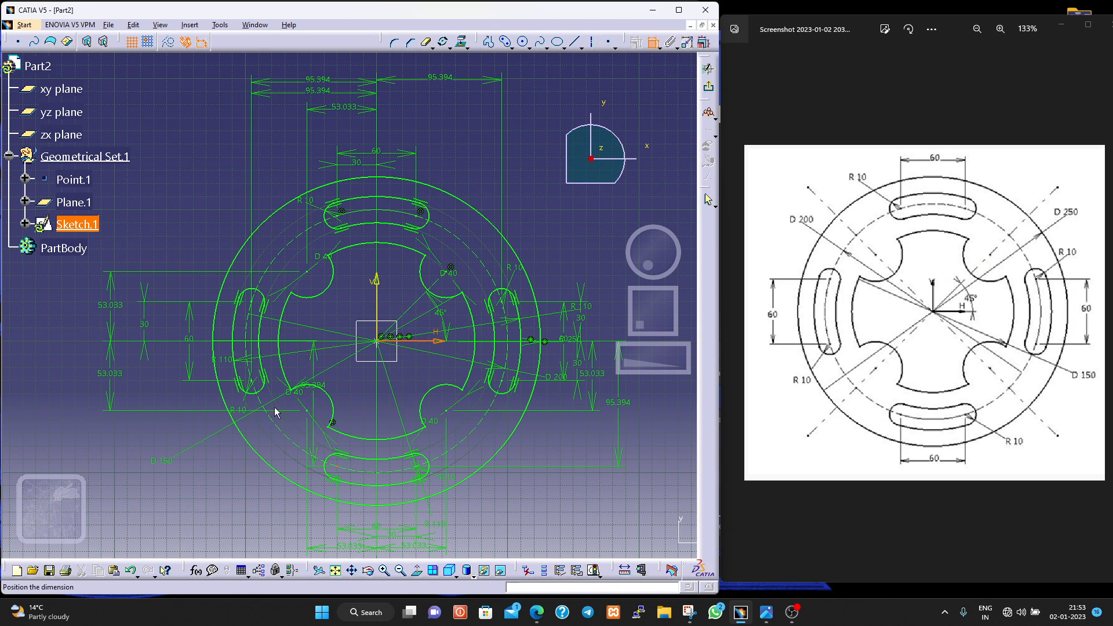
click(55, 401)
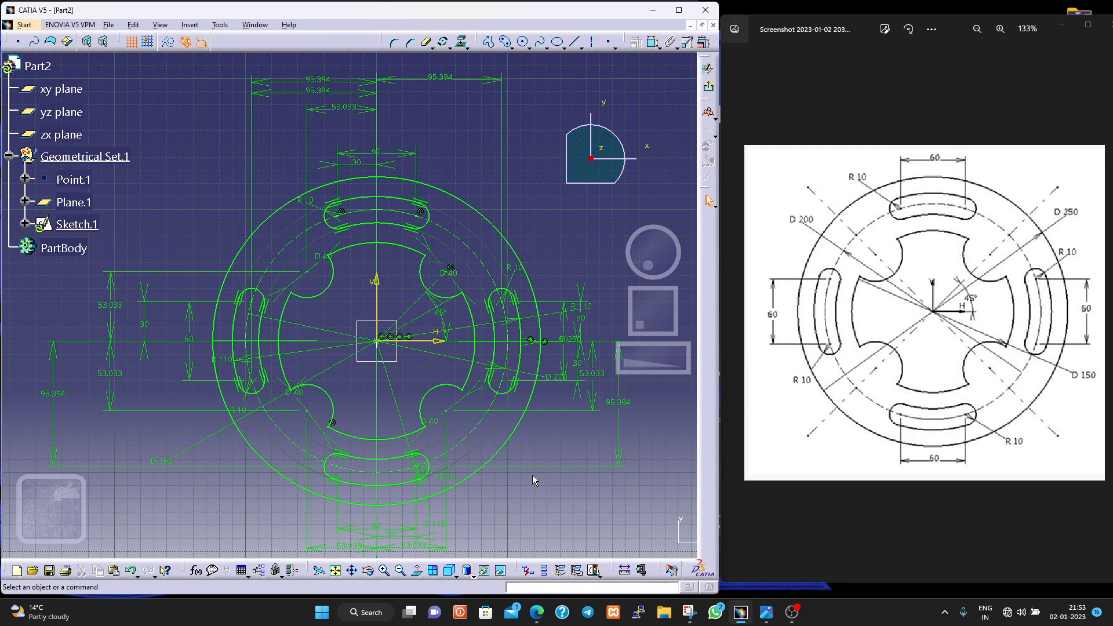
click(594, 574)
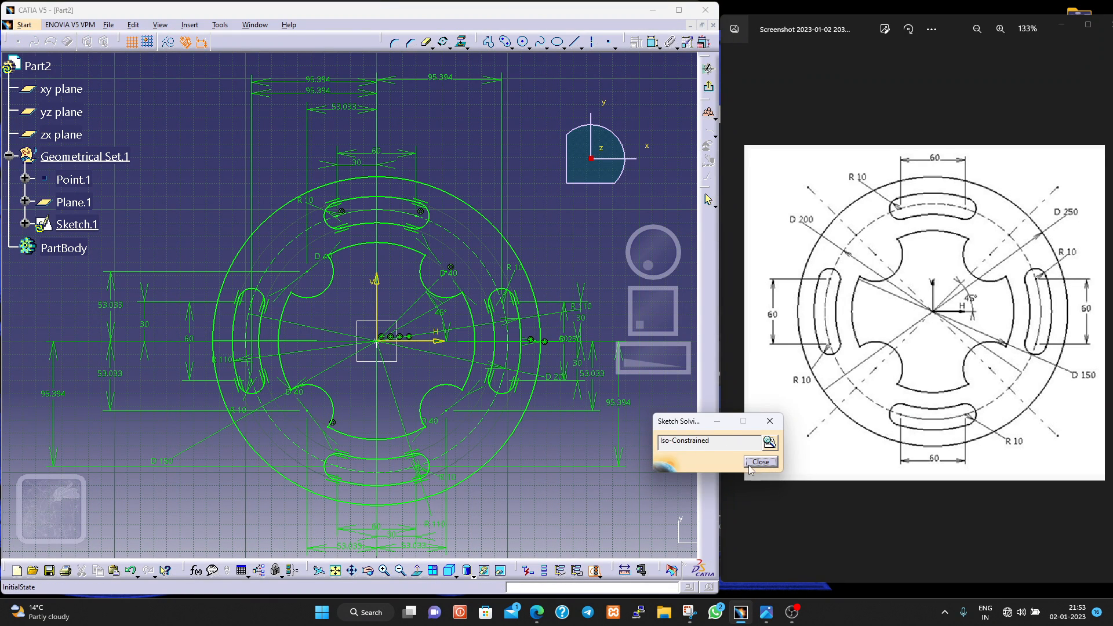
click(756, 462)
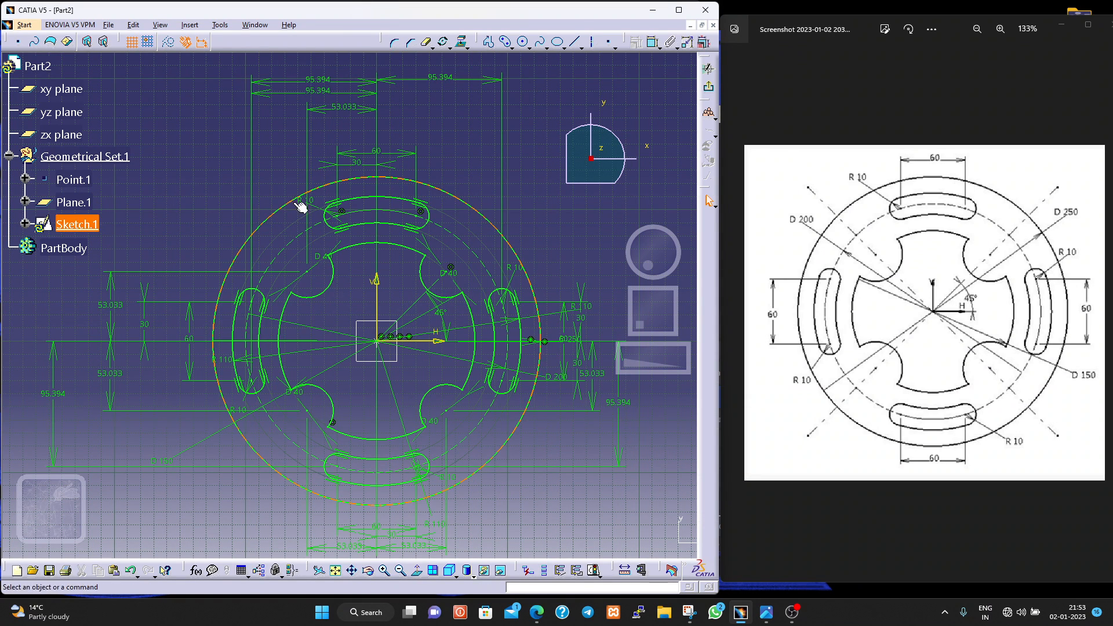
- Space out the stacked horizontal dimensions 95.394, 53.033, 60 and 30 above the plate so they do not overlap
click(324, 82)
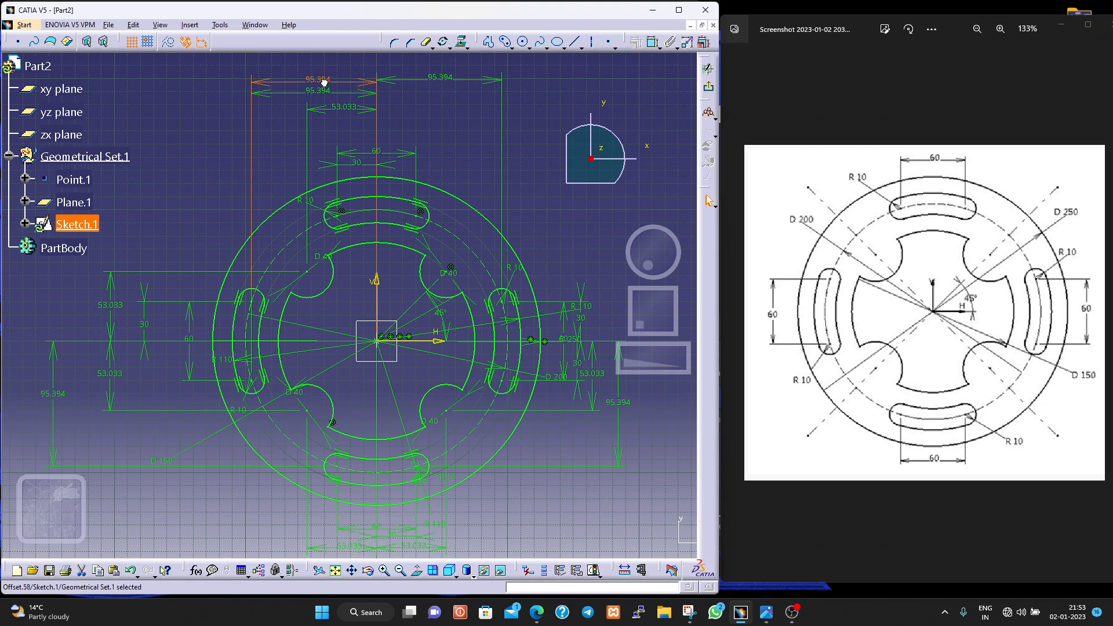
drag(342, 84, 342, 99)
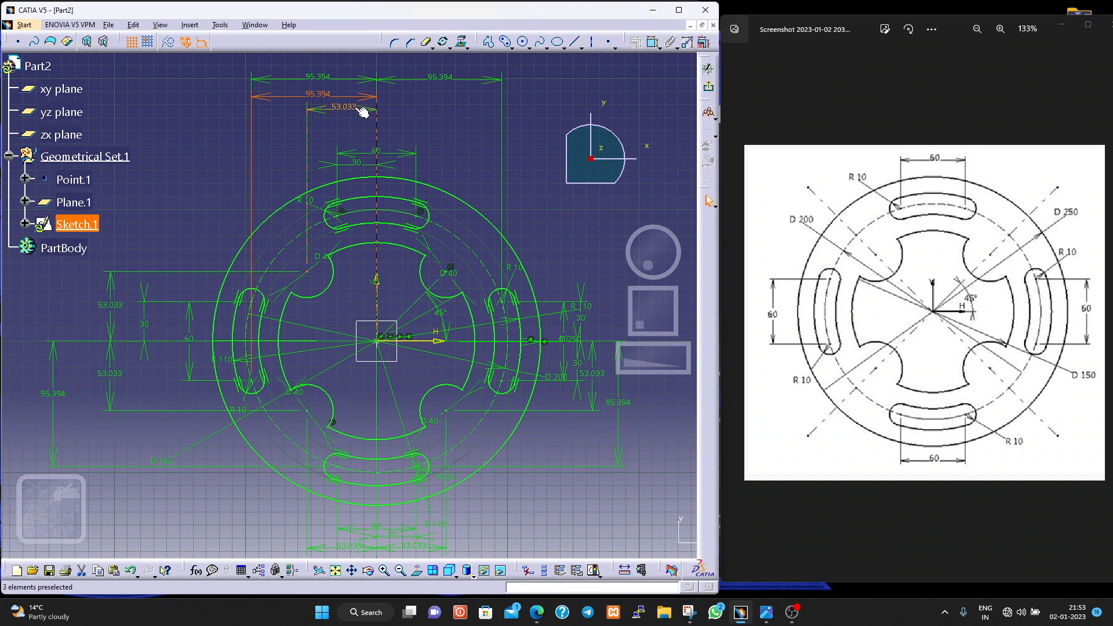
drag(370, 112, 373, 121)
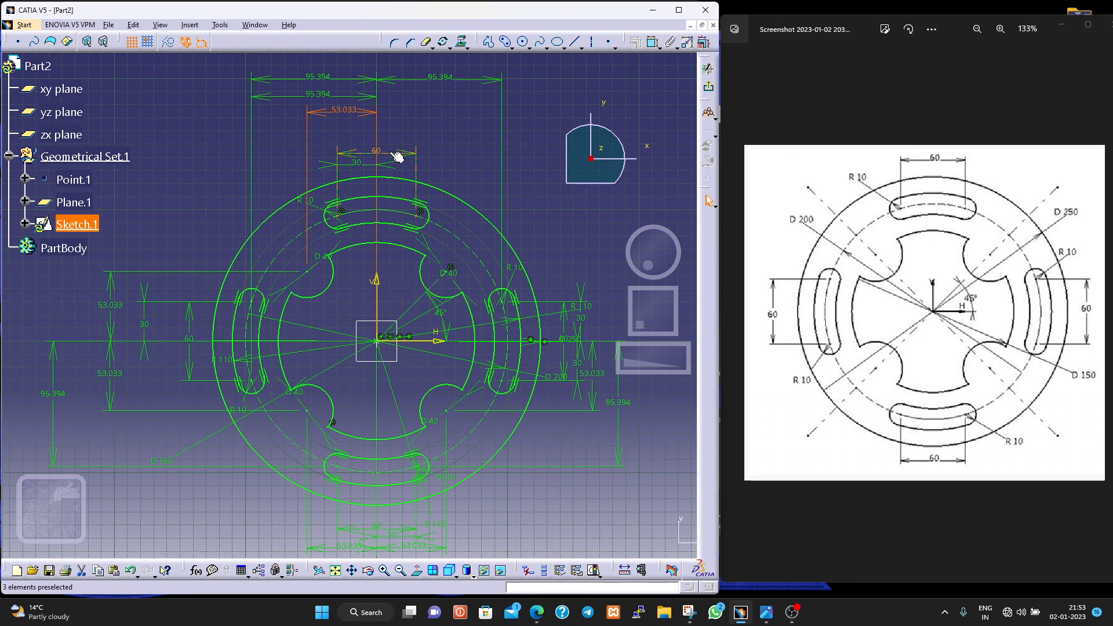
drag(397, 157, 385, 131)
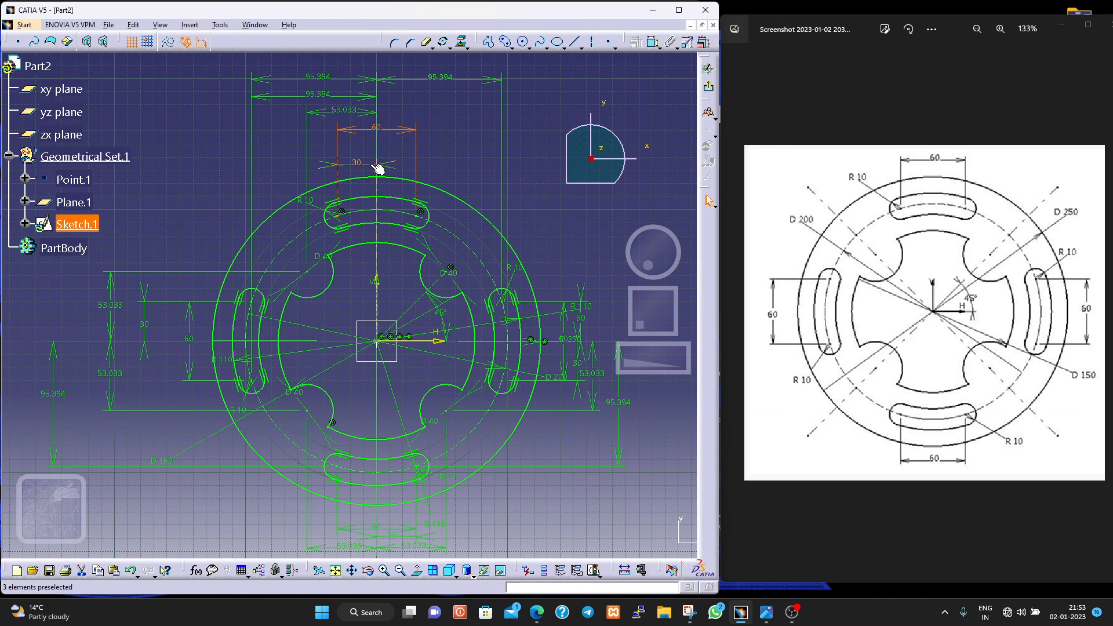
drag(377, 169, 374, 154)
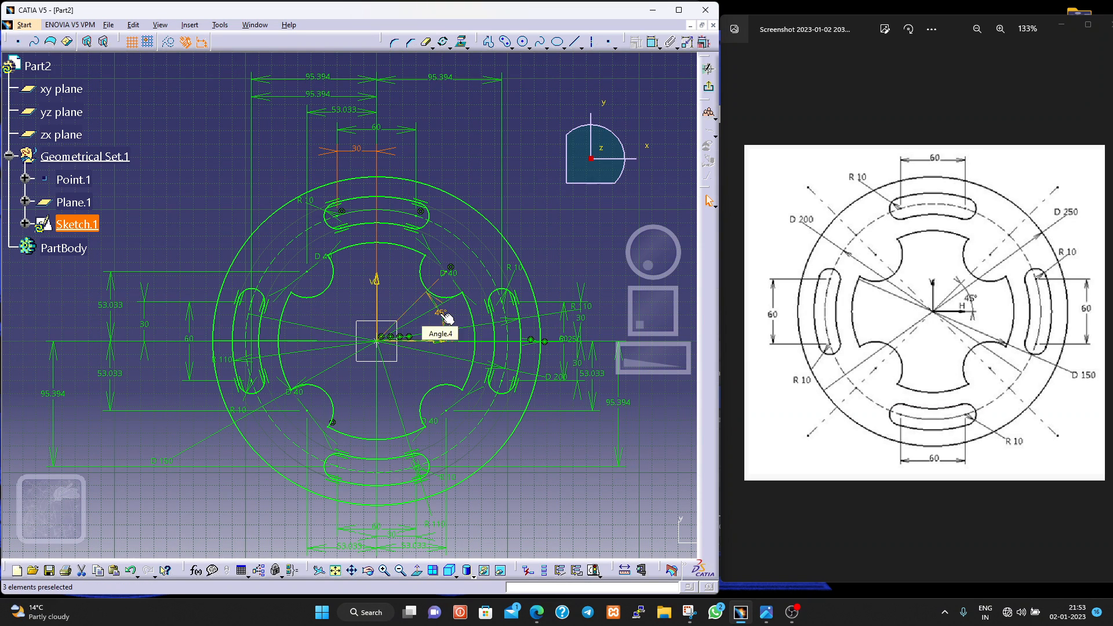
- Delete the 45° construction line to the upper-right notch and dimension that notch centre horizontally from the vertical axis, above the plate
click(415, 304)
key(Delete)
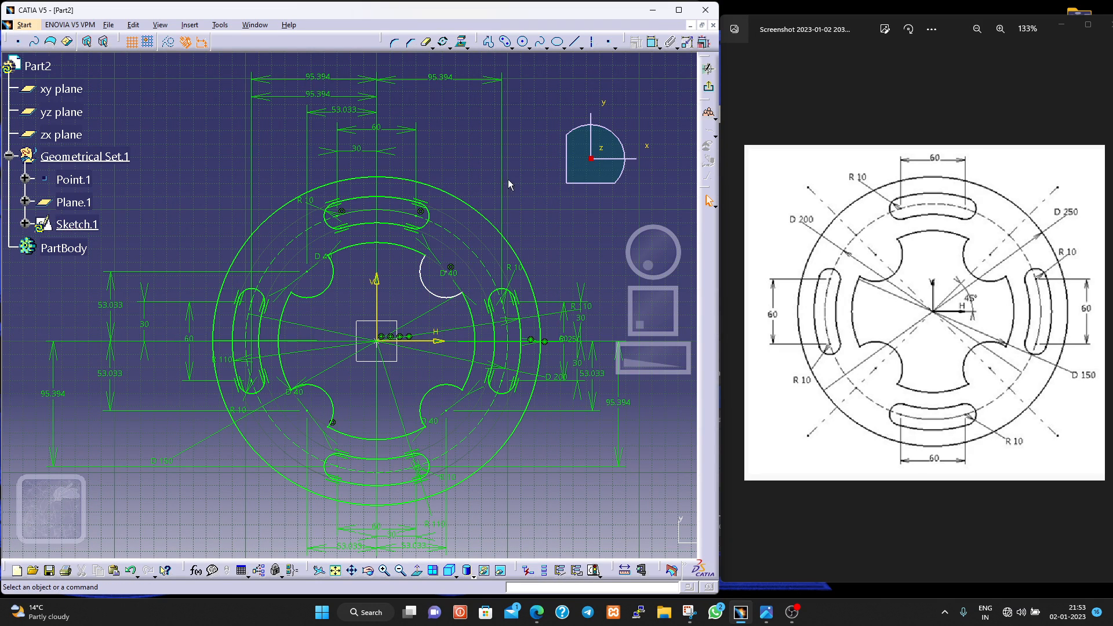
click(451, 269)
click(375, 318)
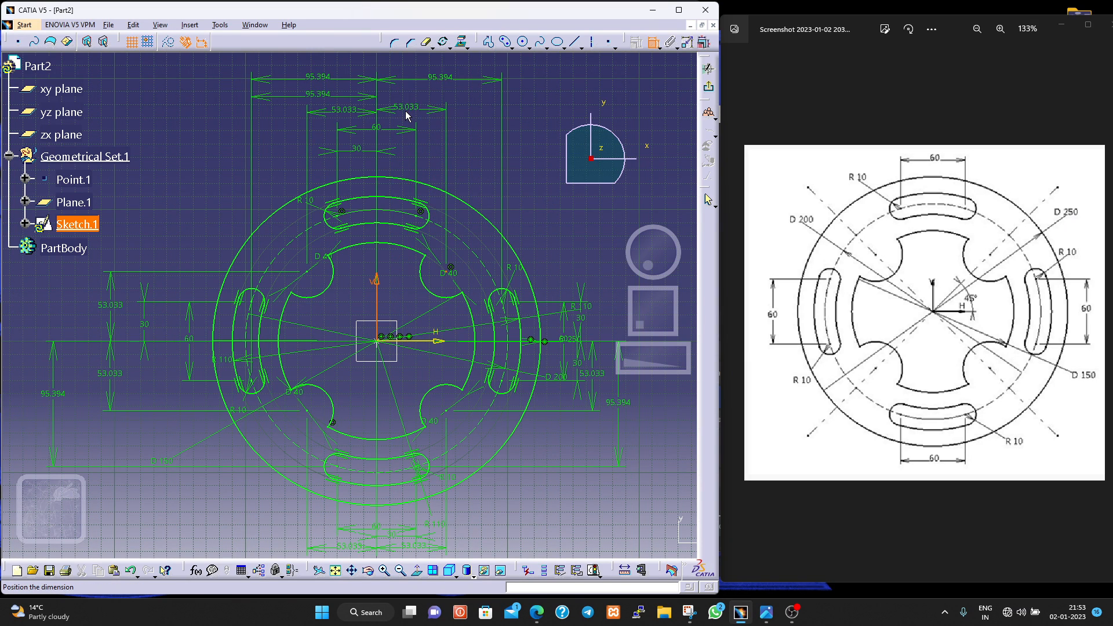
click(410, 115)
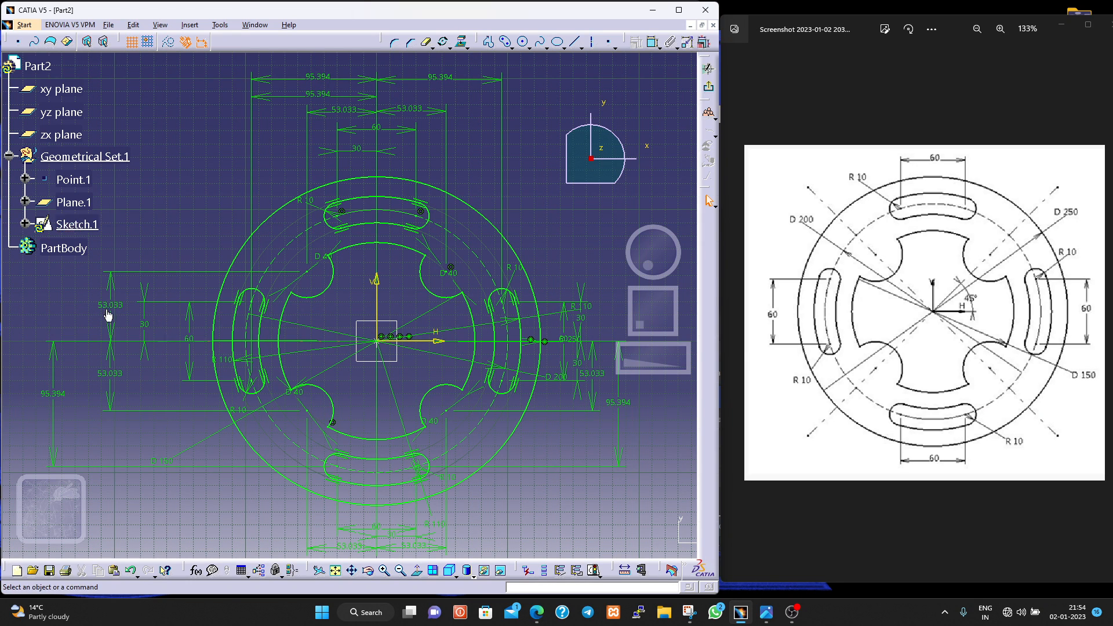
- Rearrange the 30, 60, R 110, D 150 and 95.394 dimensions on the plate's left side so their labels are clearly separated
click(149, 325)
double_click(148, 325)
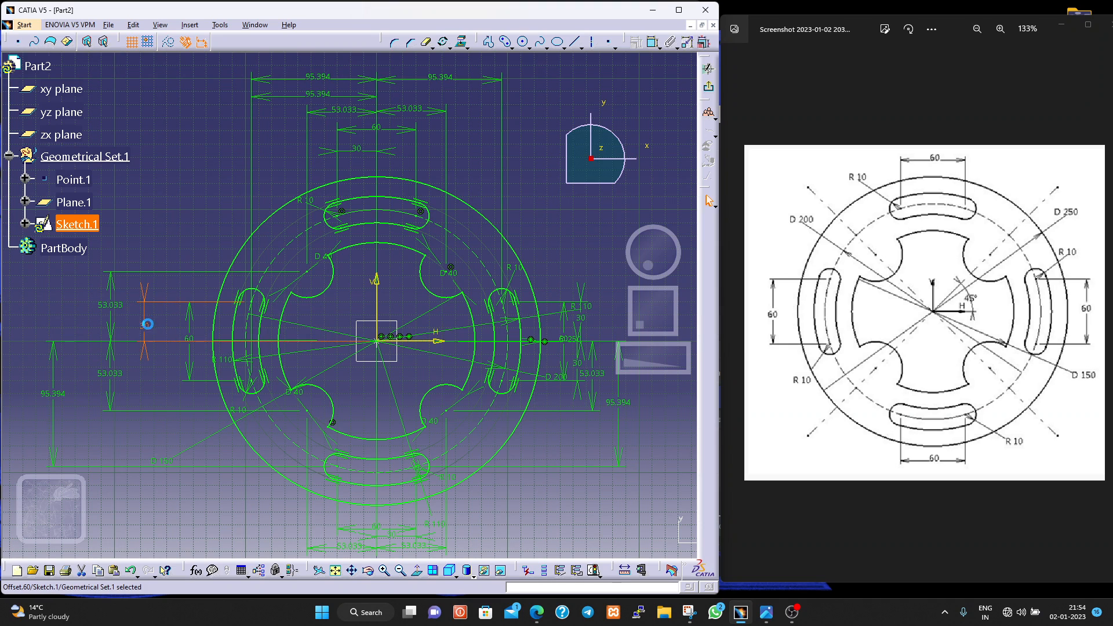
drag(149, 315, 178, 315)
drag(191, 364, 193, 325)
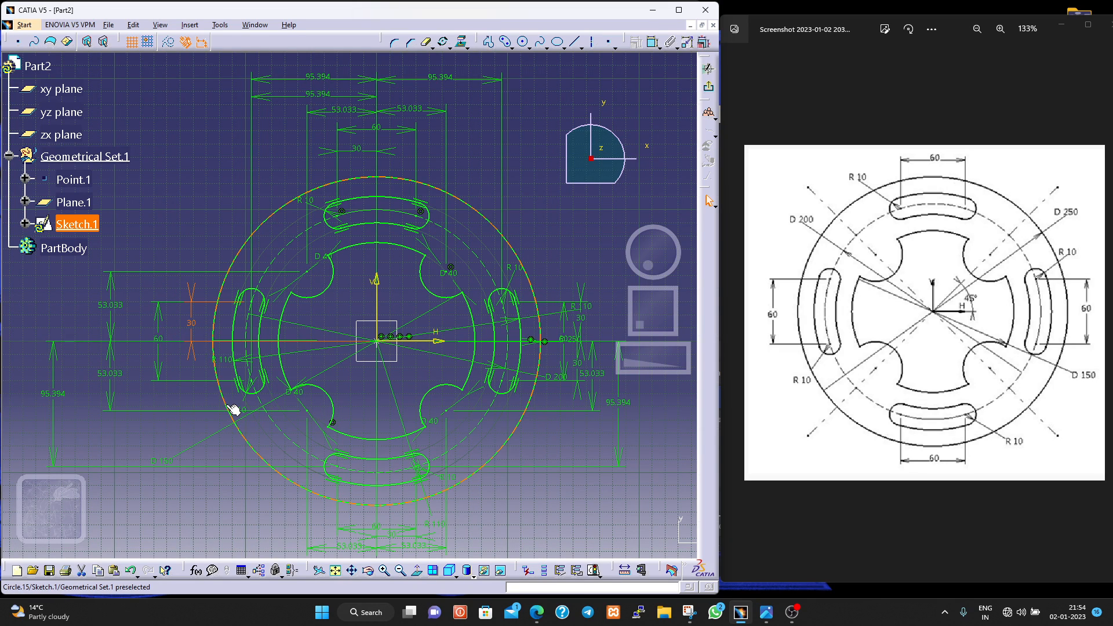
drag(223, 360, 185, 366)
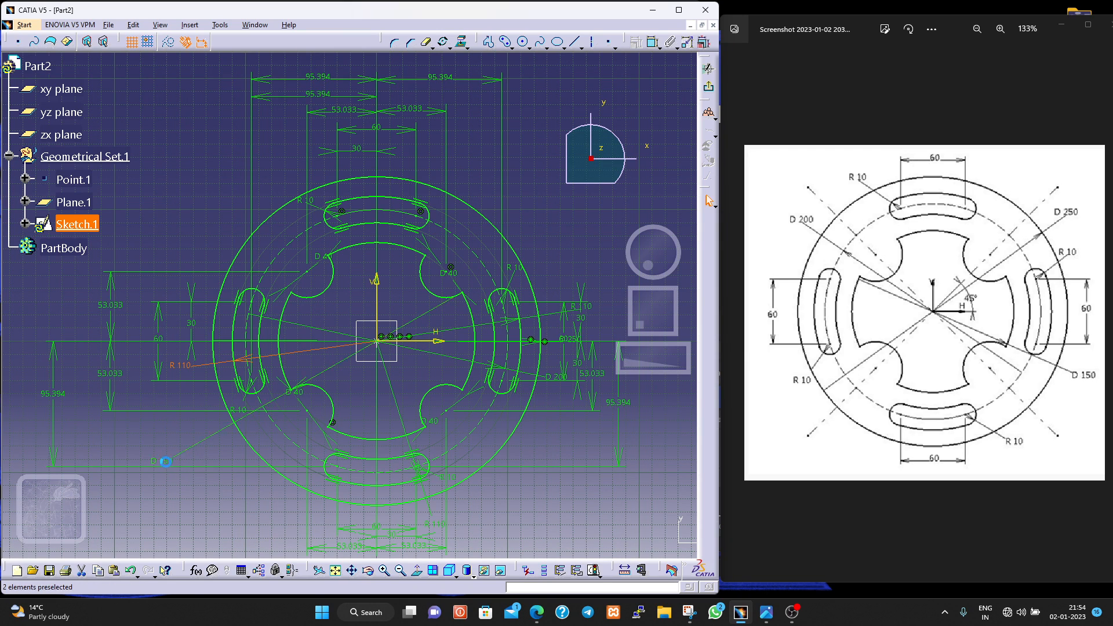
drag(165, 462, 200, 456)
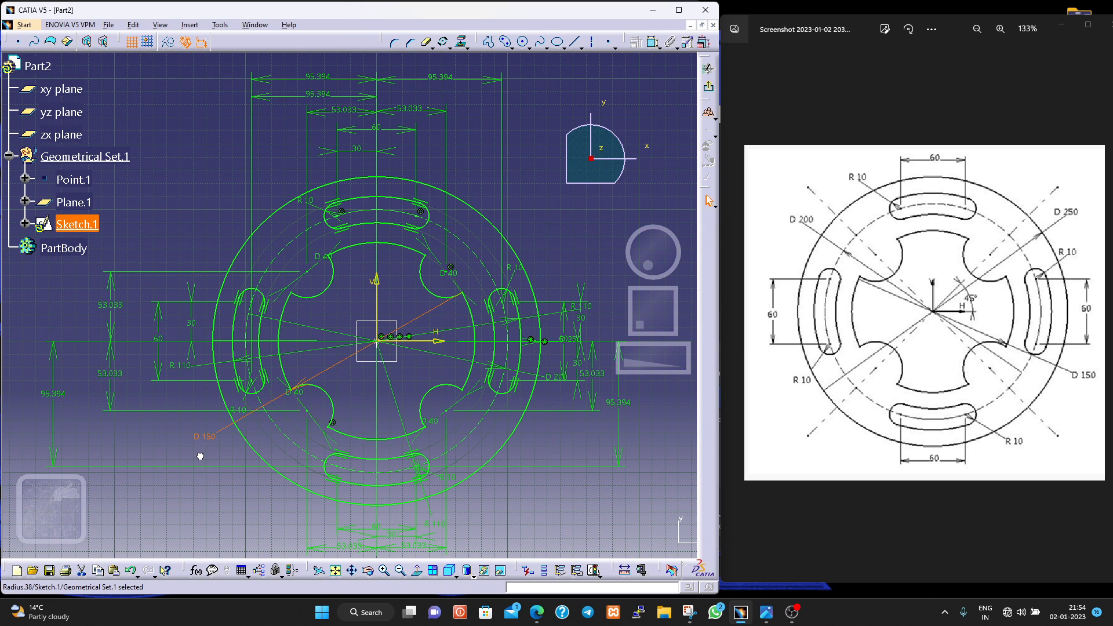
click(48, 411)
click(48, 411)
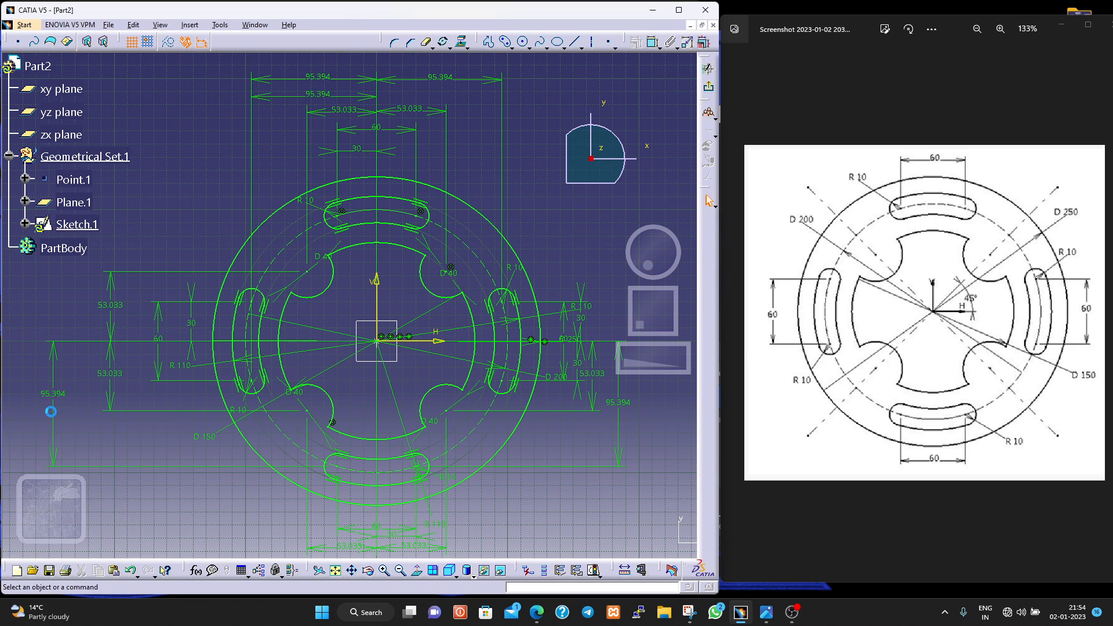
drag(60, 422, 92, 411)
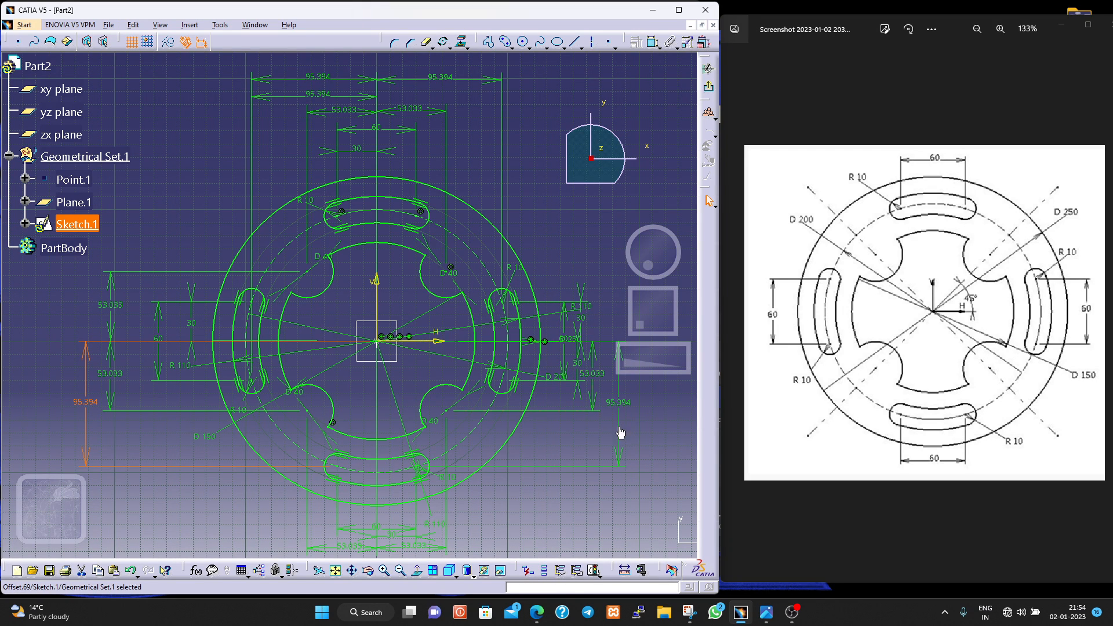
- Move the 95.394, 53.033, 30 and 60 vertical dimensions right of the plate farther outward, keeping them apart
middle_drag(550, 508, 456, 492)
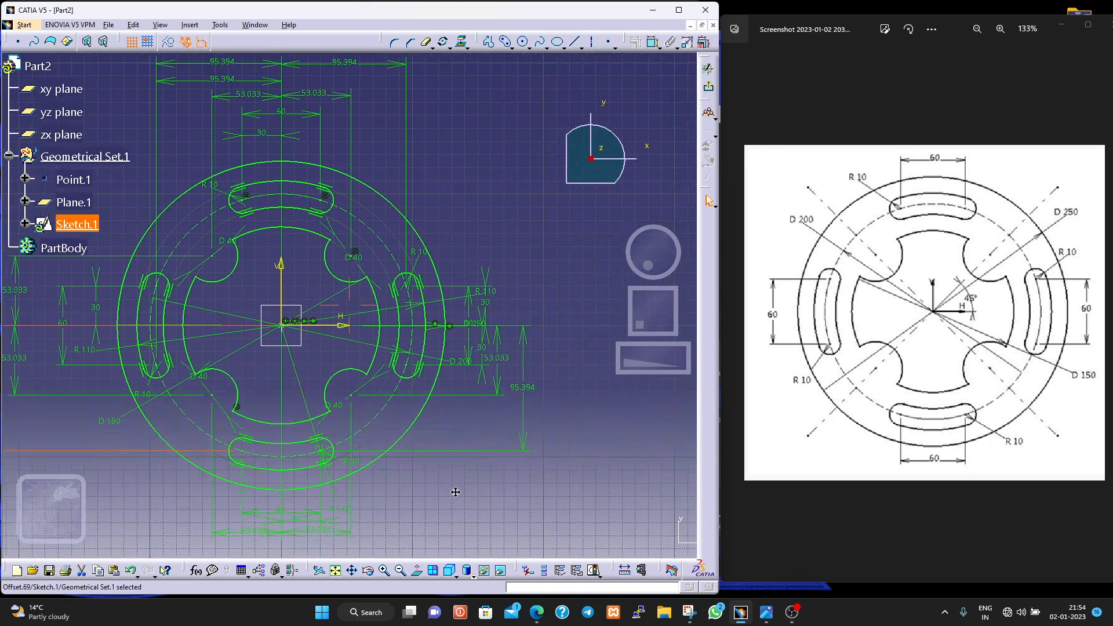
drag(516, 415, 525, 384)
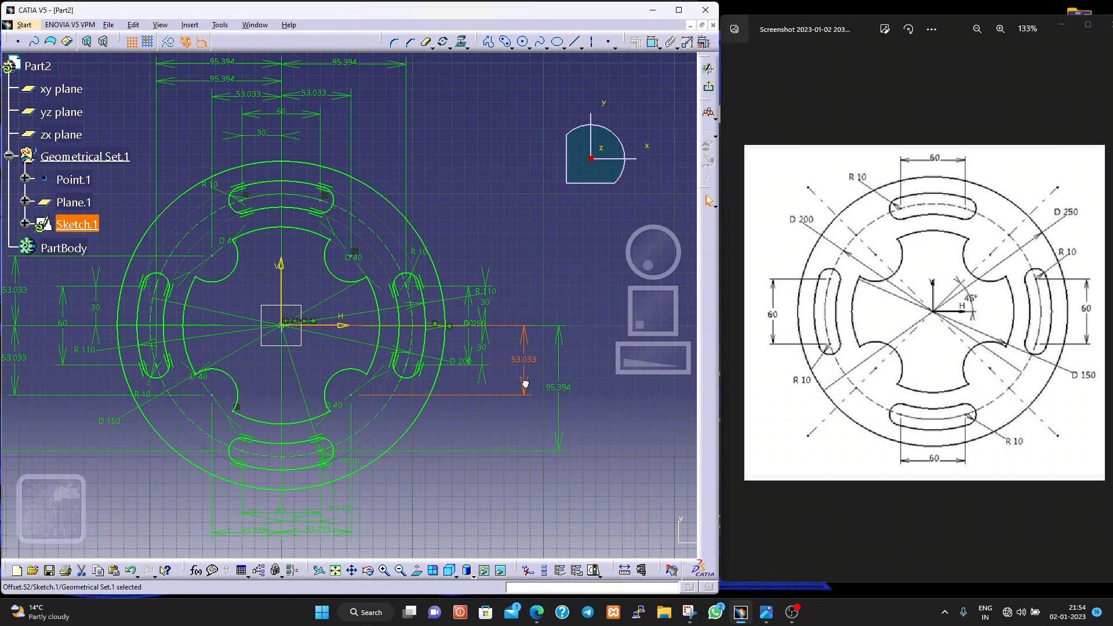
drag(486, 312, 510, 315)
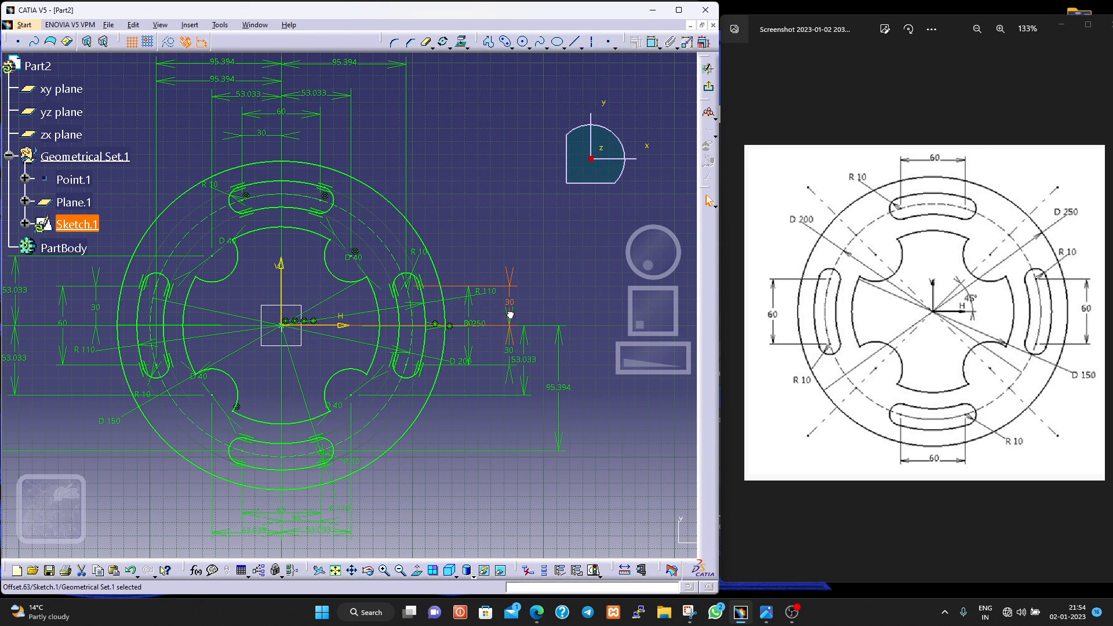
drag(469, 353, 490, 353)
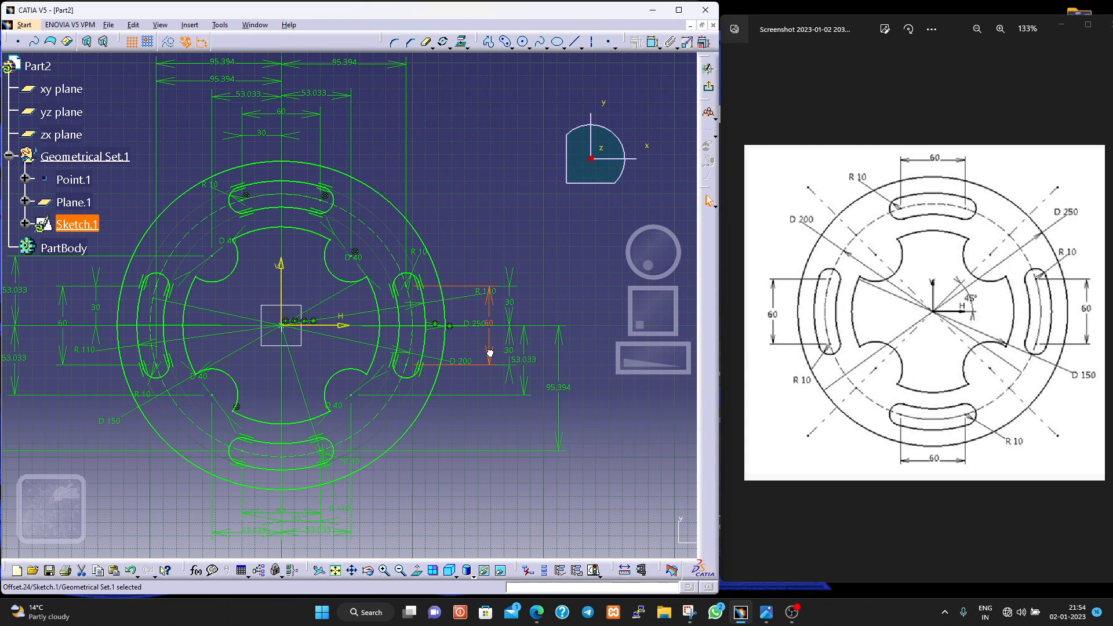
- Reposition the D 250 label toward the plate's upper right, D 200 toward its lower right, and the right slot's R 110 above its 60 dimension
click(467, 323)
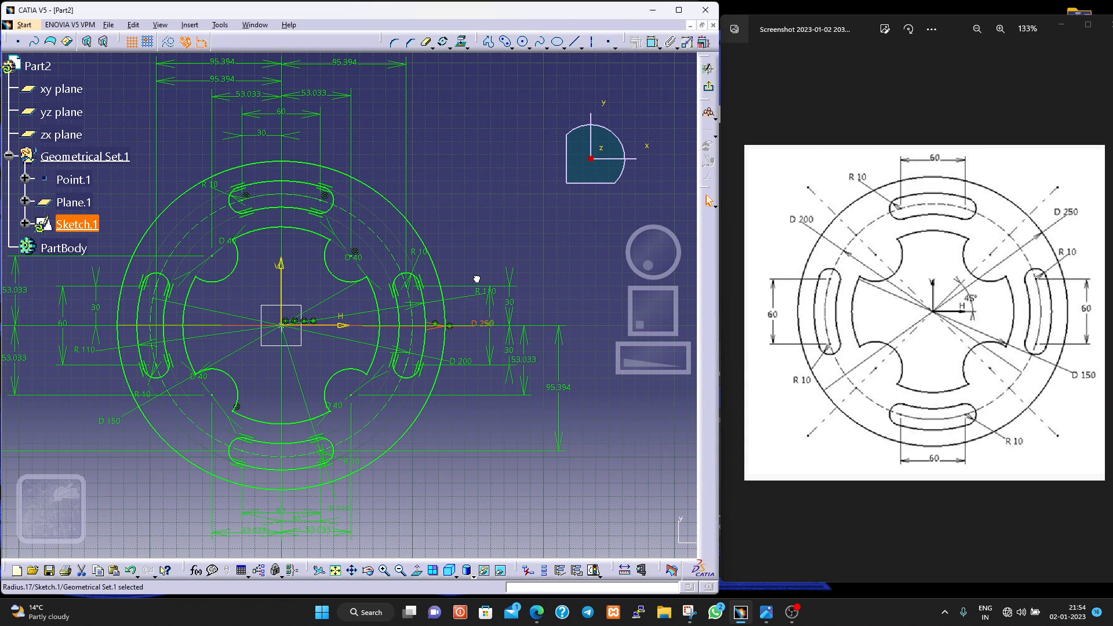
drag(432, 332, 330, 169)
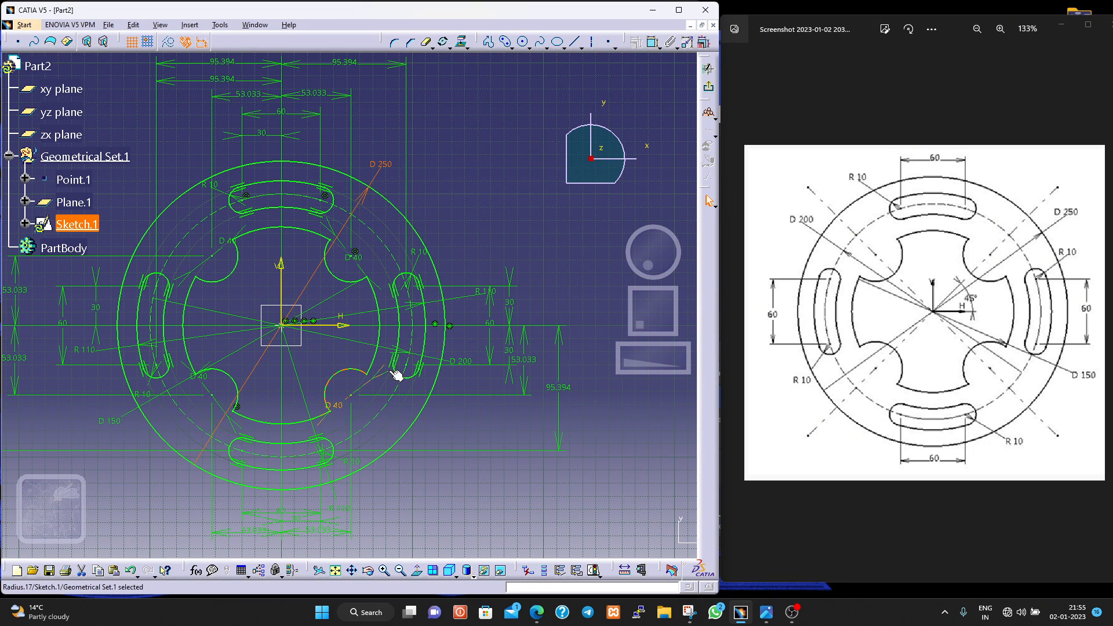
click(464, 365)
drag(450, 365, 391, 463)
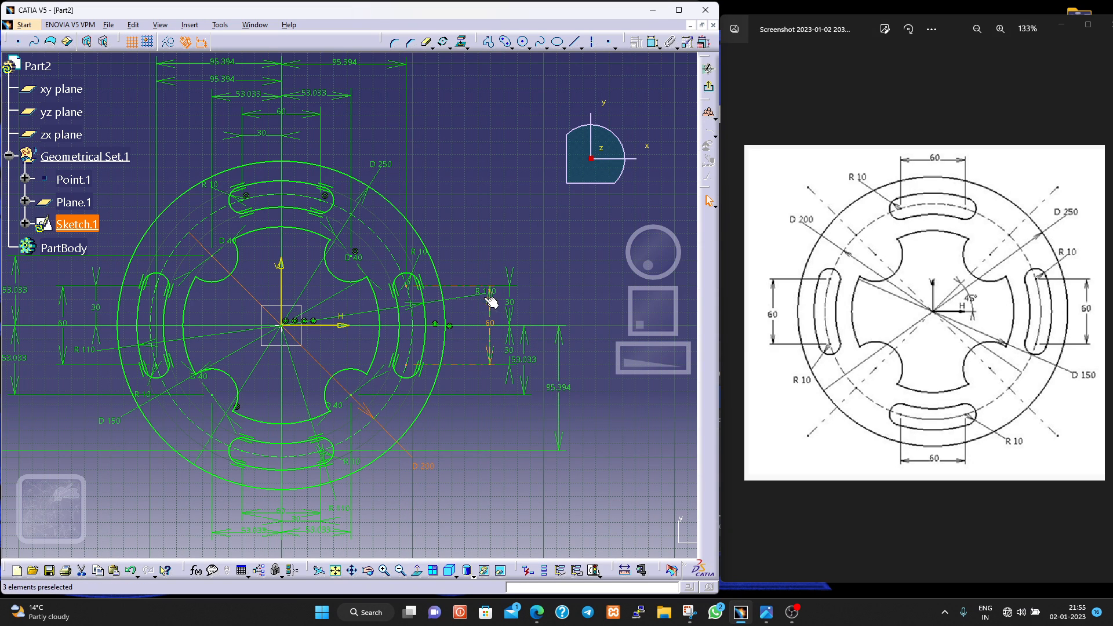
drag(370, 312, 485, 270)
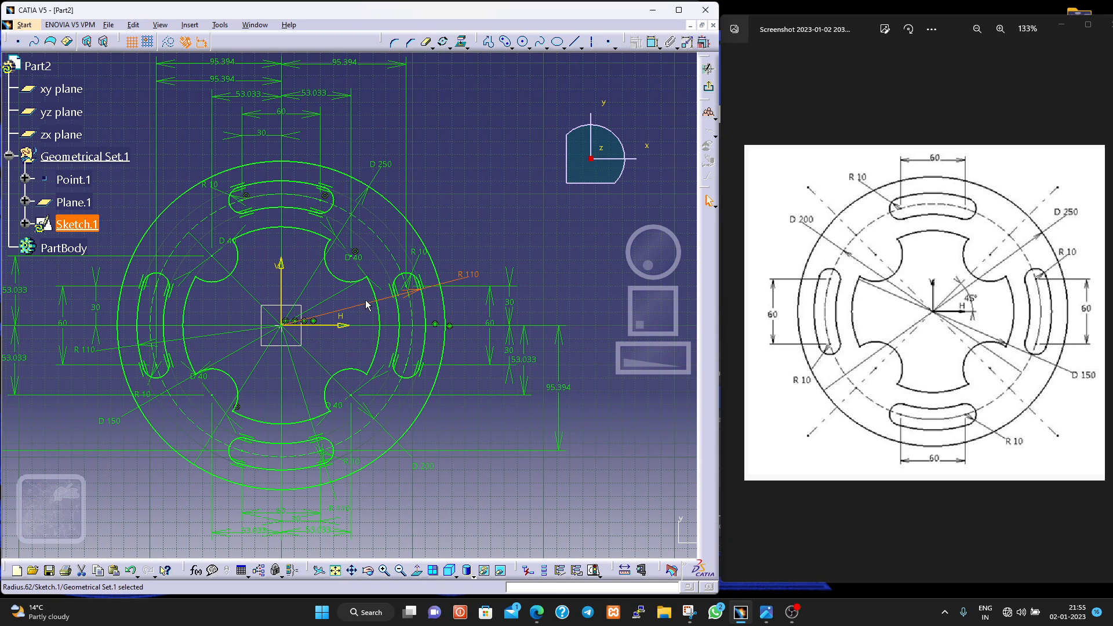
drag(367, 309, 365, 296)
click(520, 264)
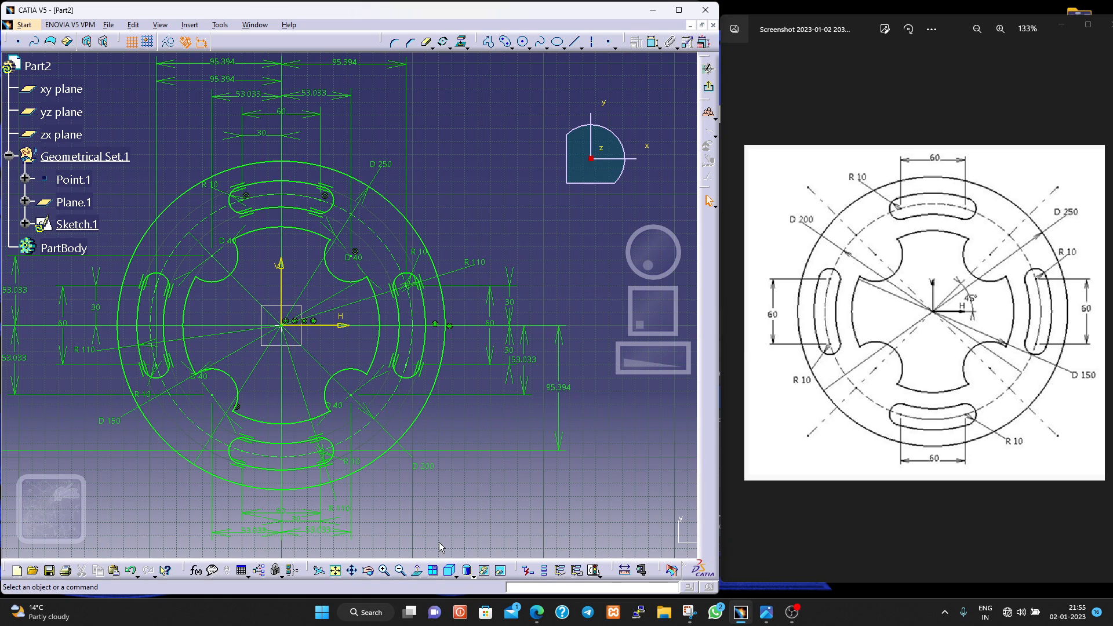
- Even out the spacing of the 53.033 and 95.394 vertical dimensions right of the plate
click(522, 359)
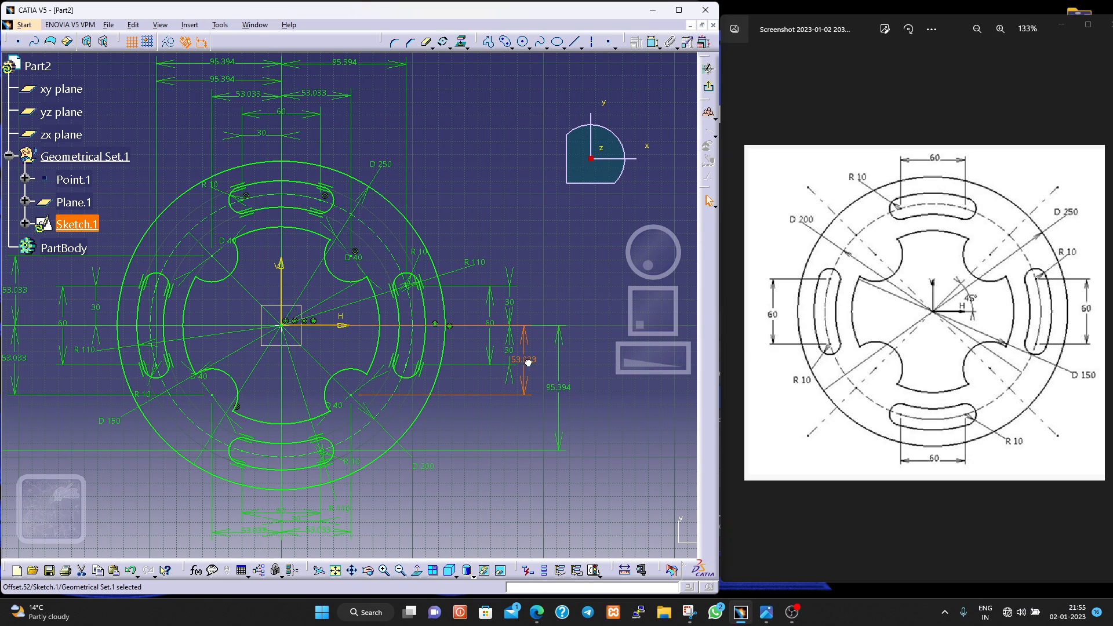
drag(532, 361, 538, 362)
drag(559, 420, 551, 423)
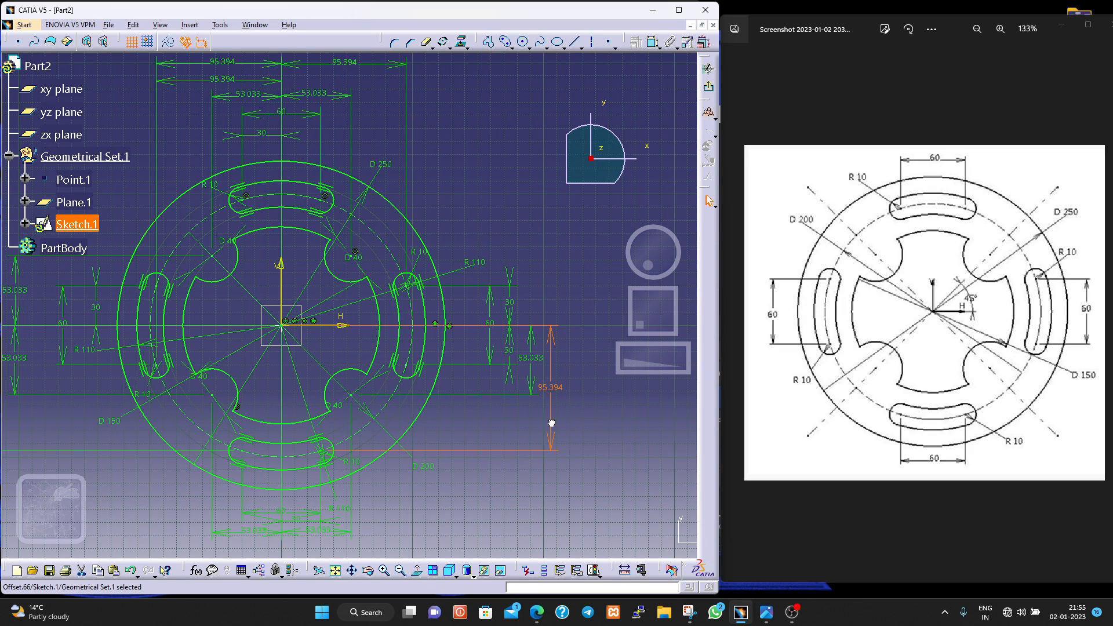